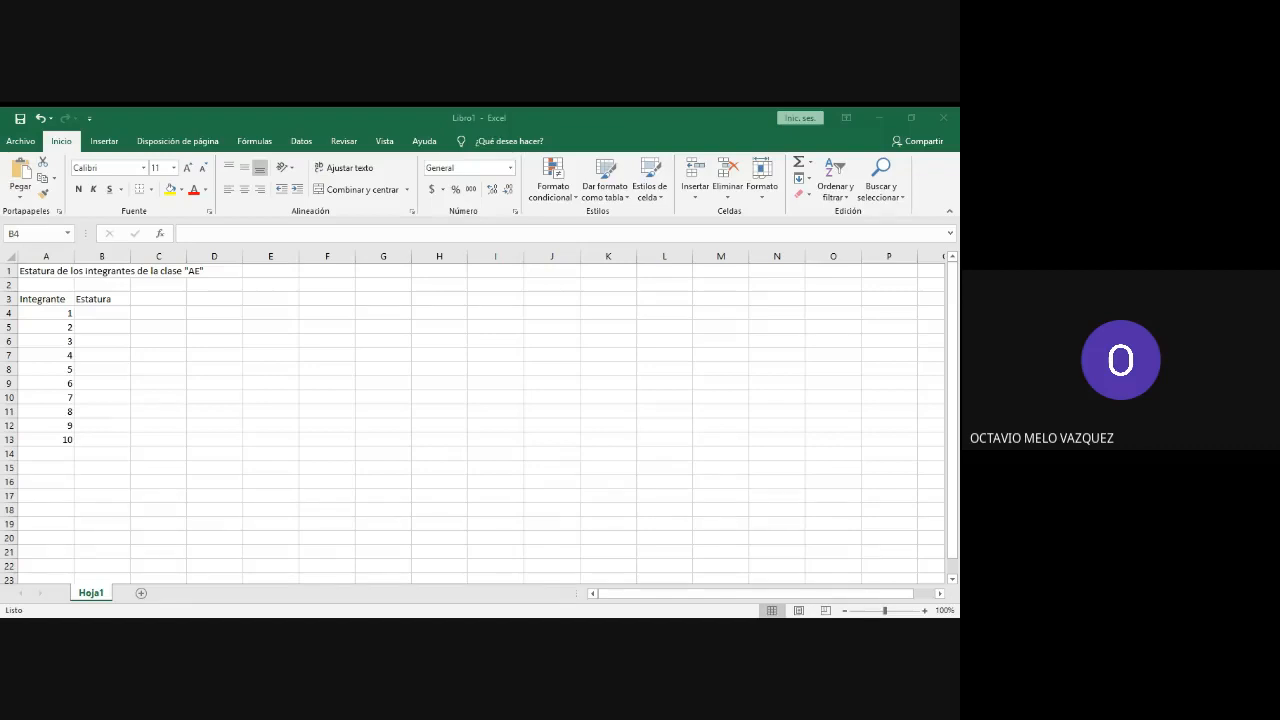
# Step: Enter the height 1.53 for member 1 in cell B4
pyautogui.hotkey('alt', 'Tab')
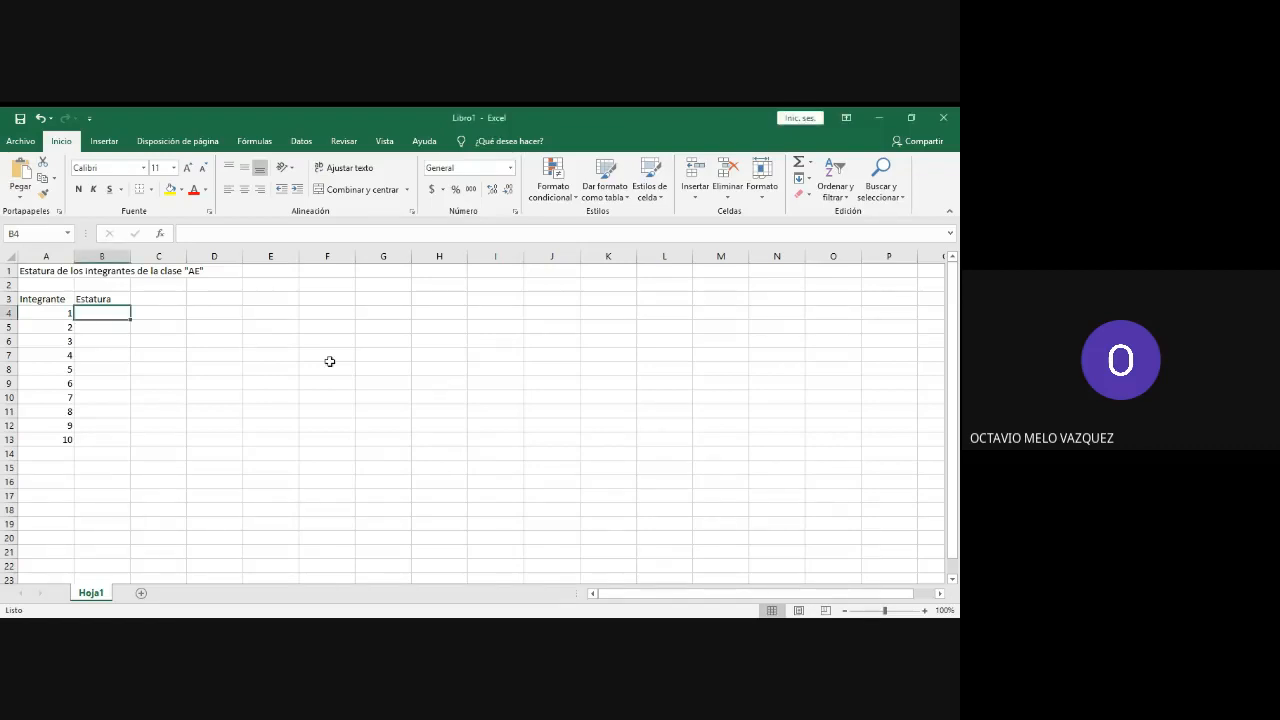
pyautogui.click(173, 371)
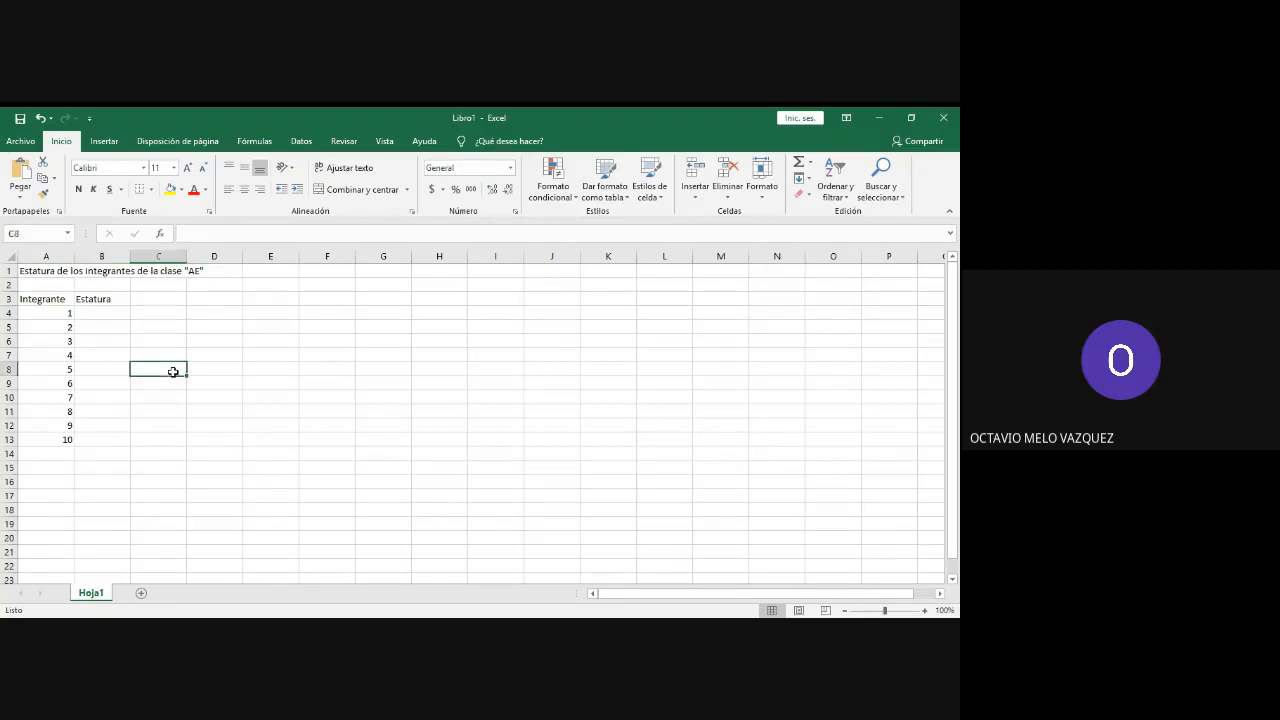
pyautogui.click(121, 313)
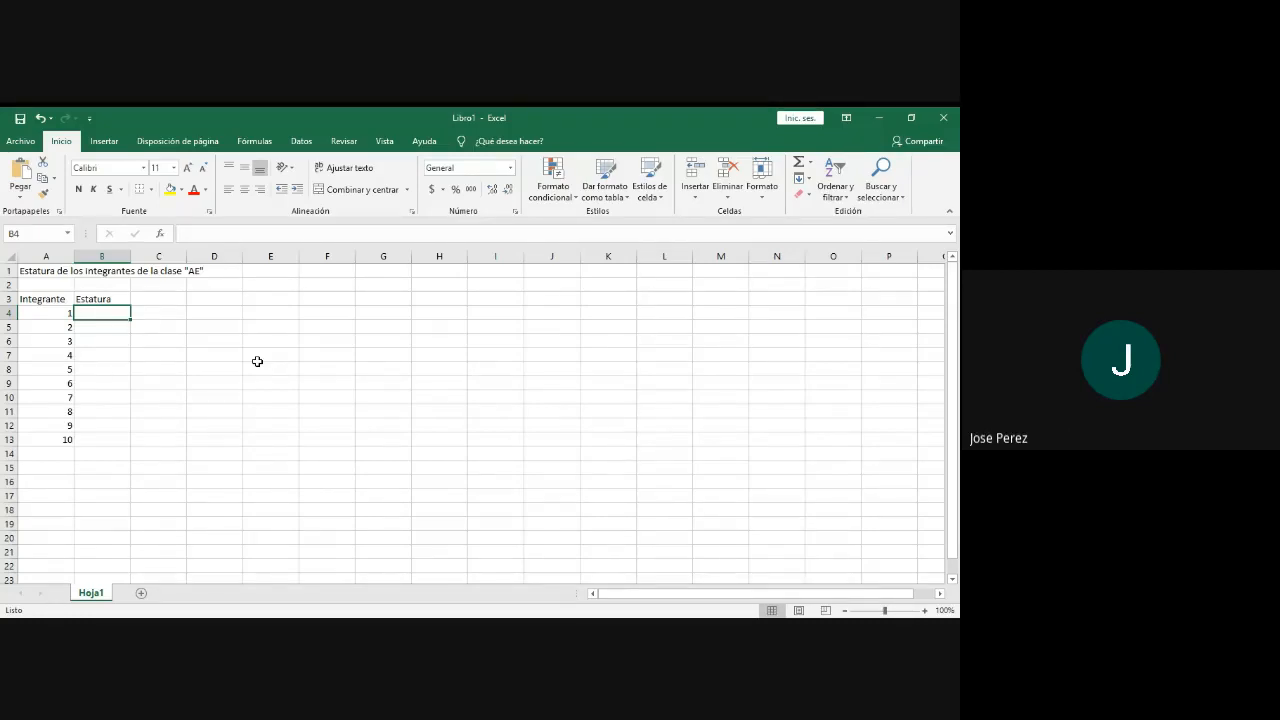
pyautogui.write('1.0')
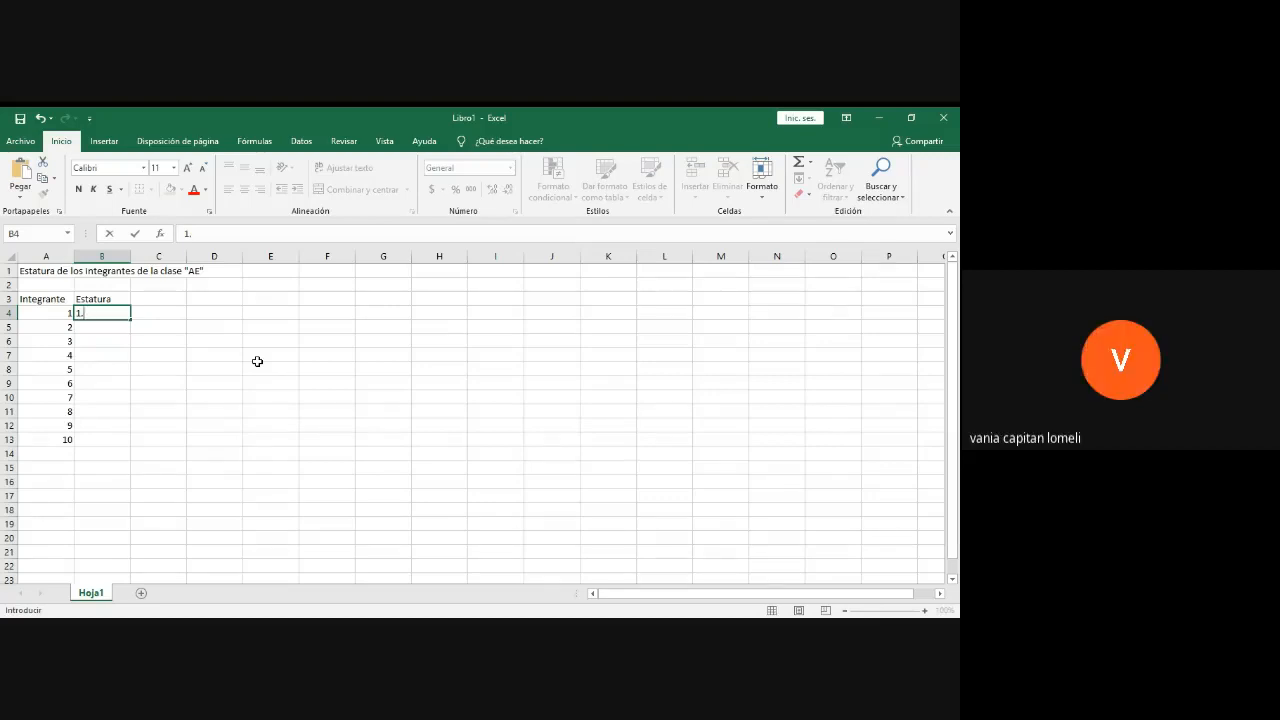
pyautogui.press('BackSpace')
pyautogui.write('53')
pyautogui.press('Return')
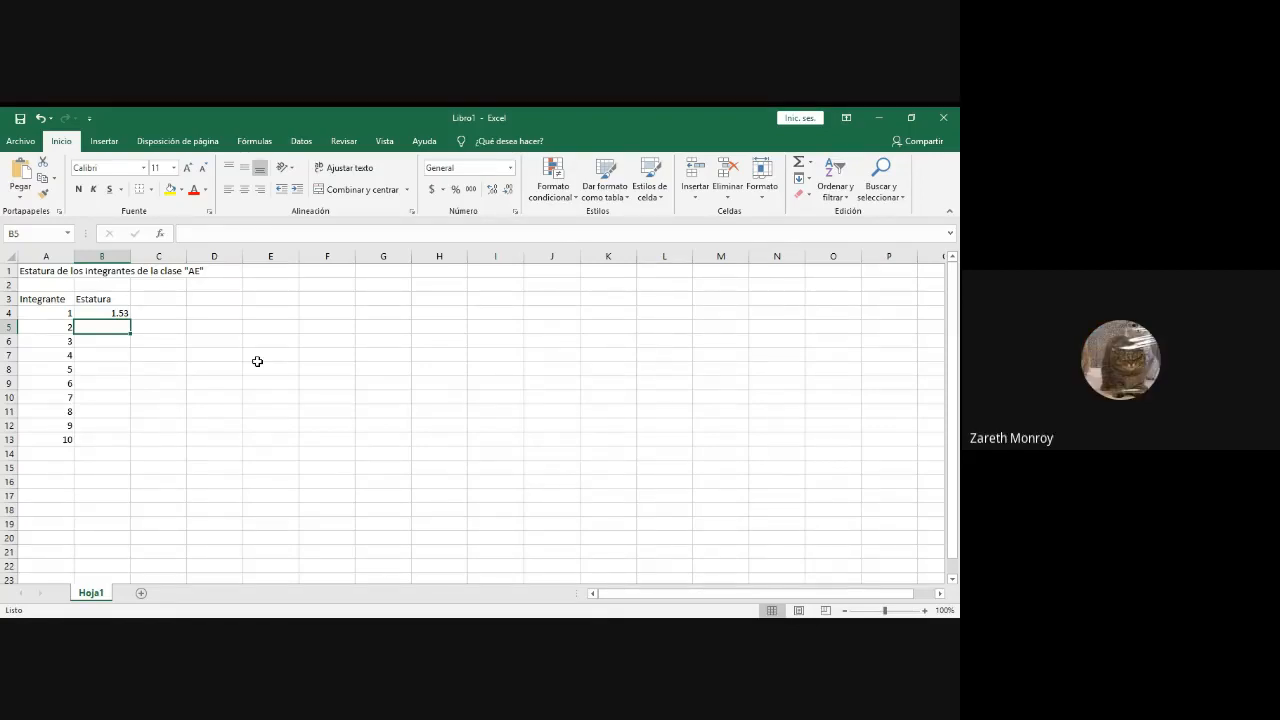
pyautogui.click(257, 361)
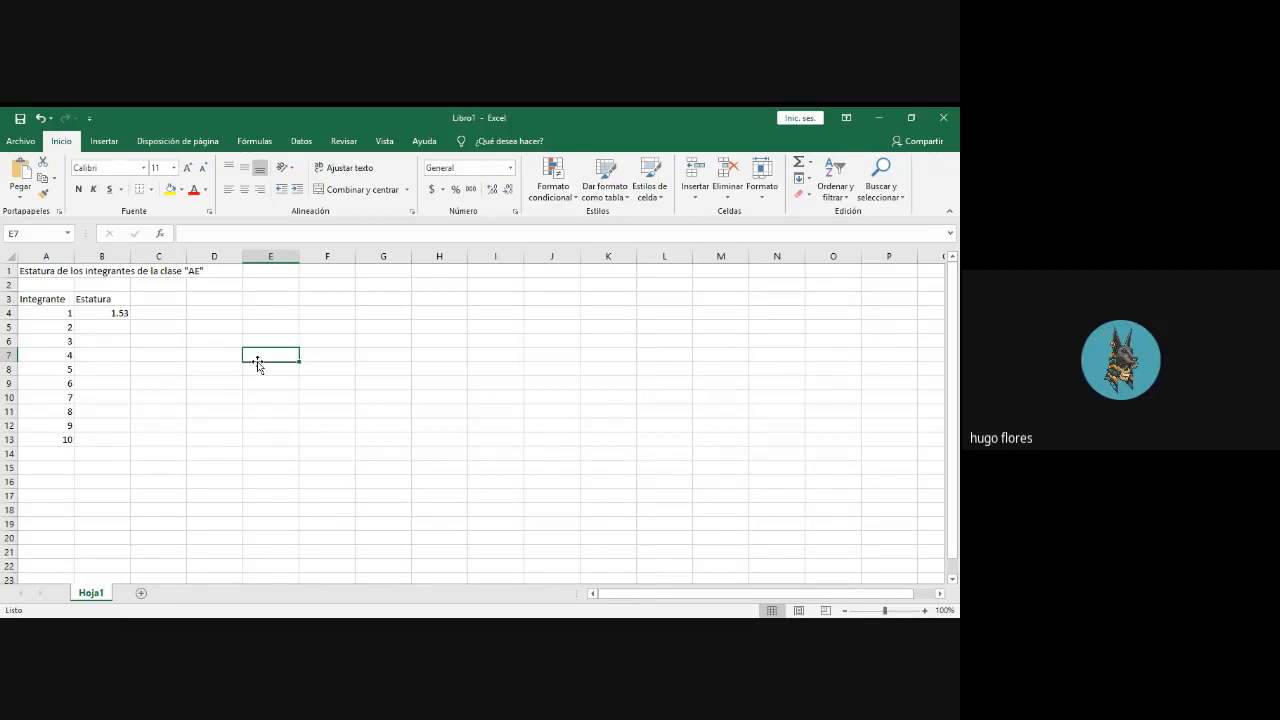
# Step: Enter the heights 1.78, 1.67, 1.56, 1.7 and 1.58 for members 1 to 5 in cells B4 to B8
pyautogui.click(93, 311)
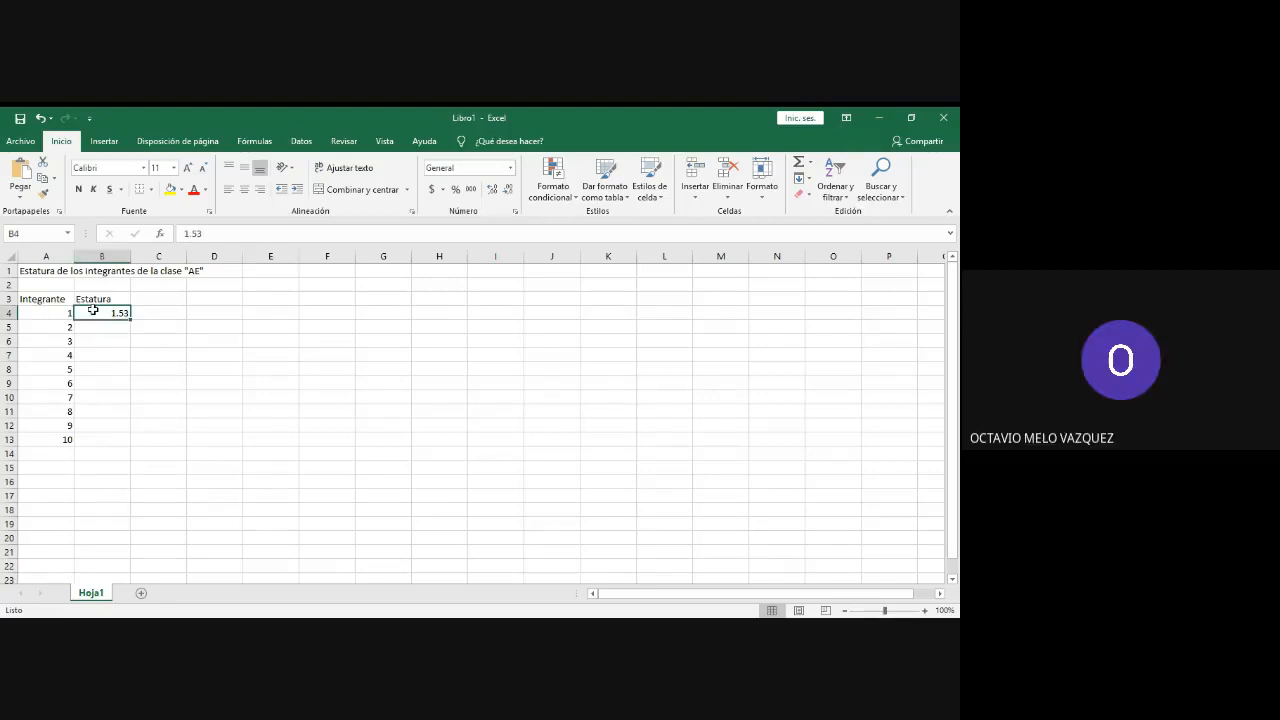
pyautogui.write('1.78')
pyautogui.press('Return')
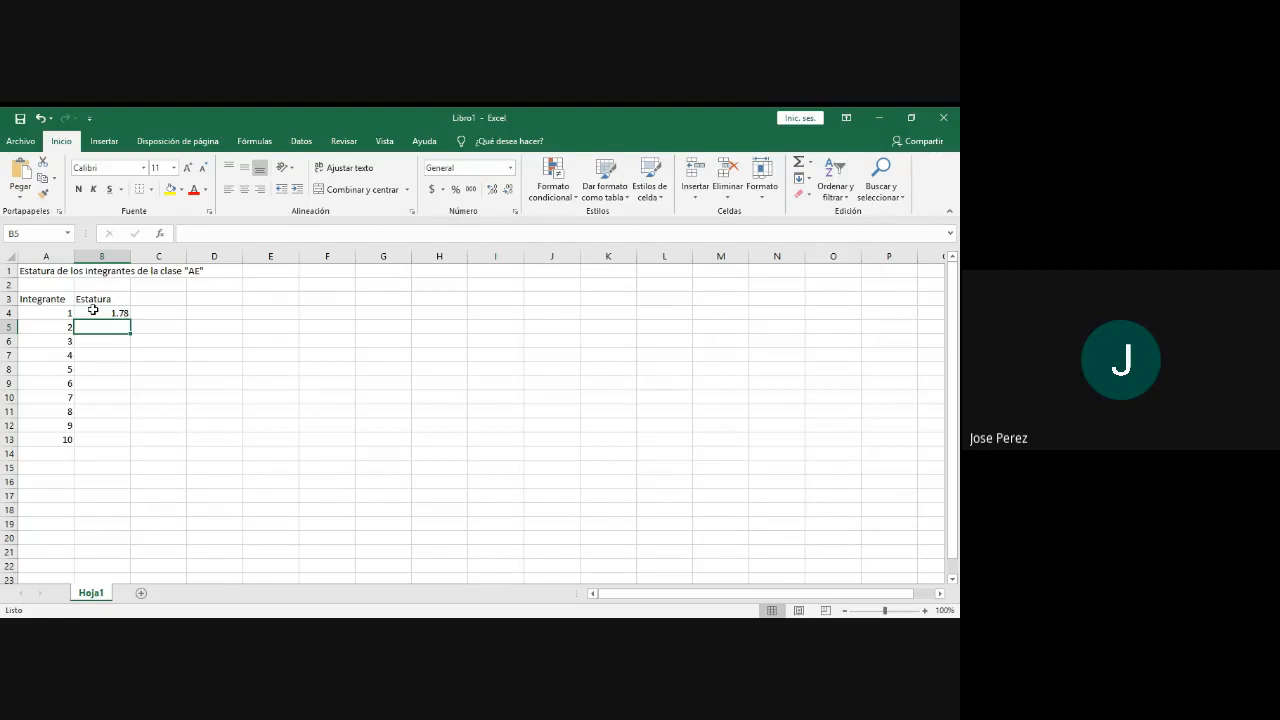
pyautogui.write('1.67')
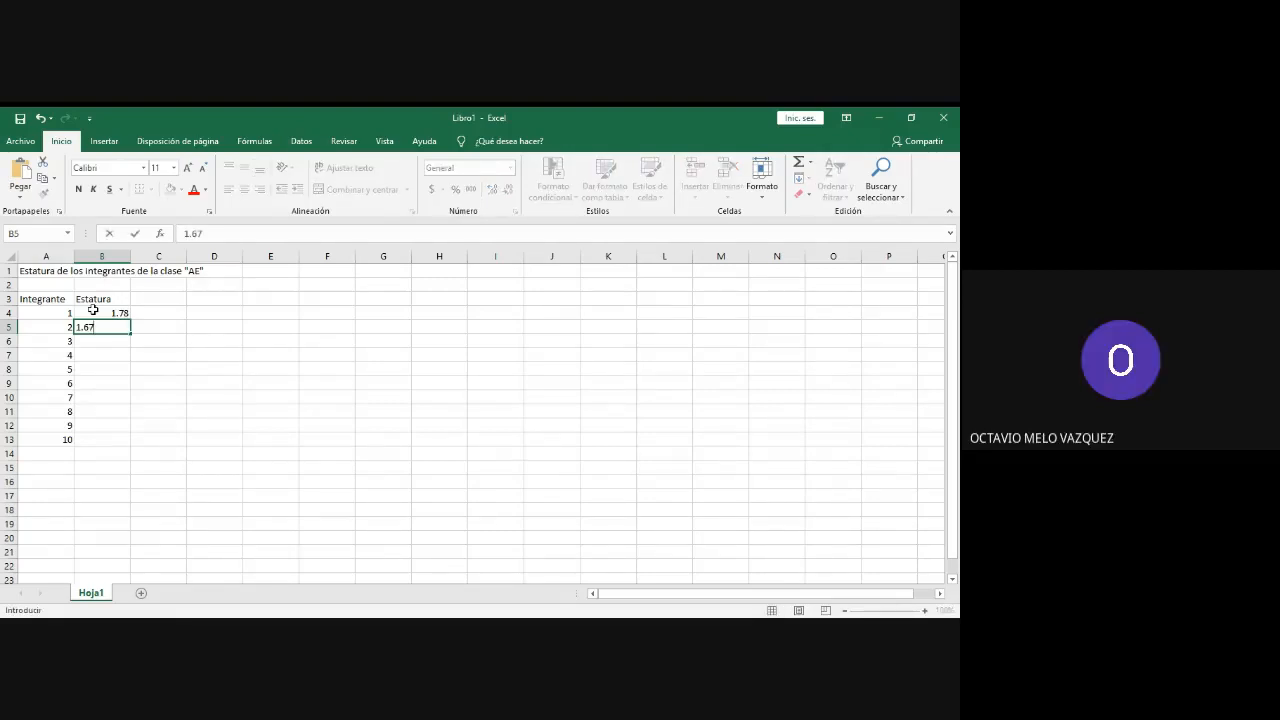
pyautogui.press('Return')
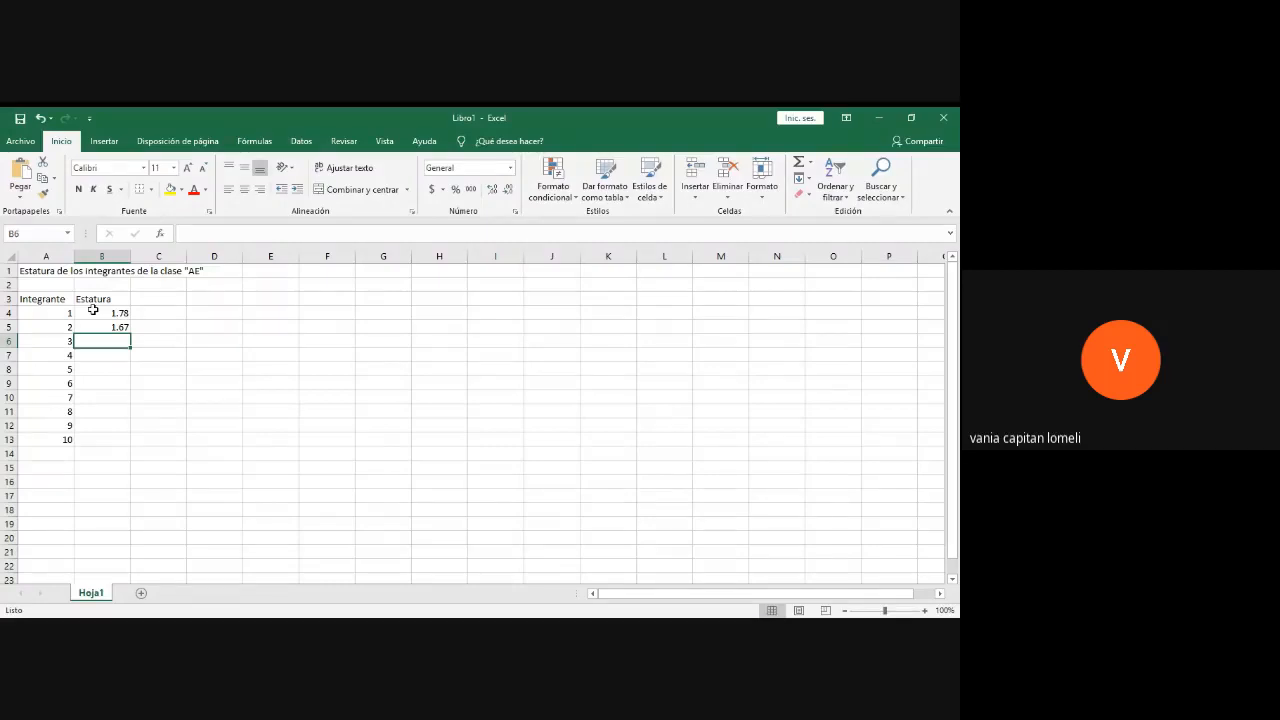
pyautogui.write('1')
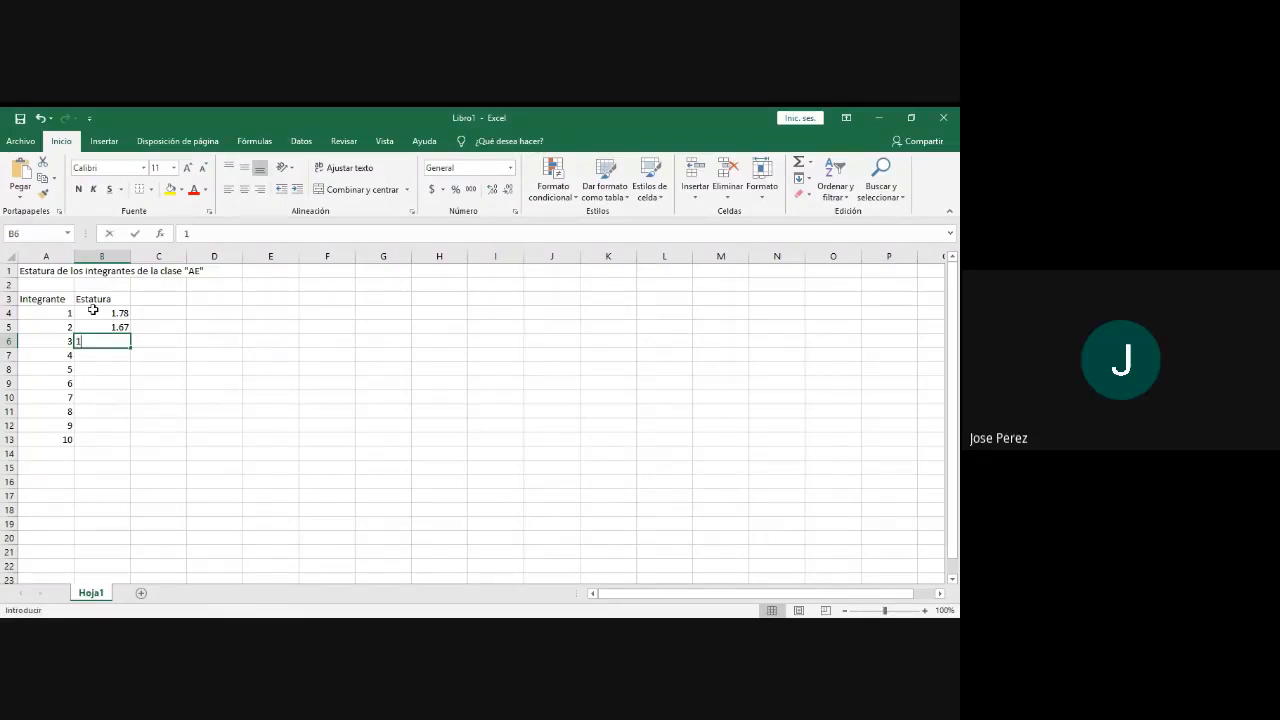
pyautogui.write('.56')
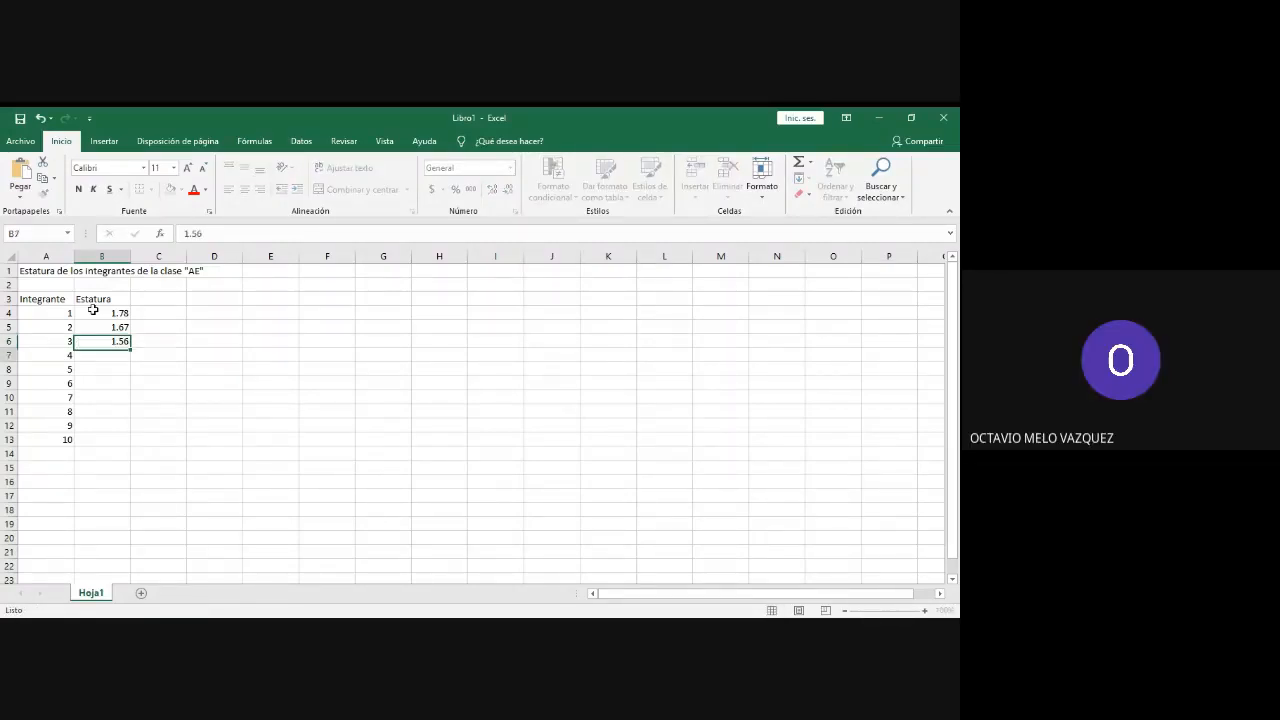
pyautogui.press('Return')
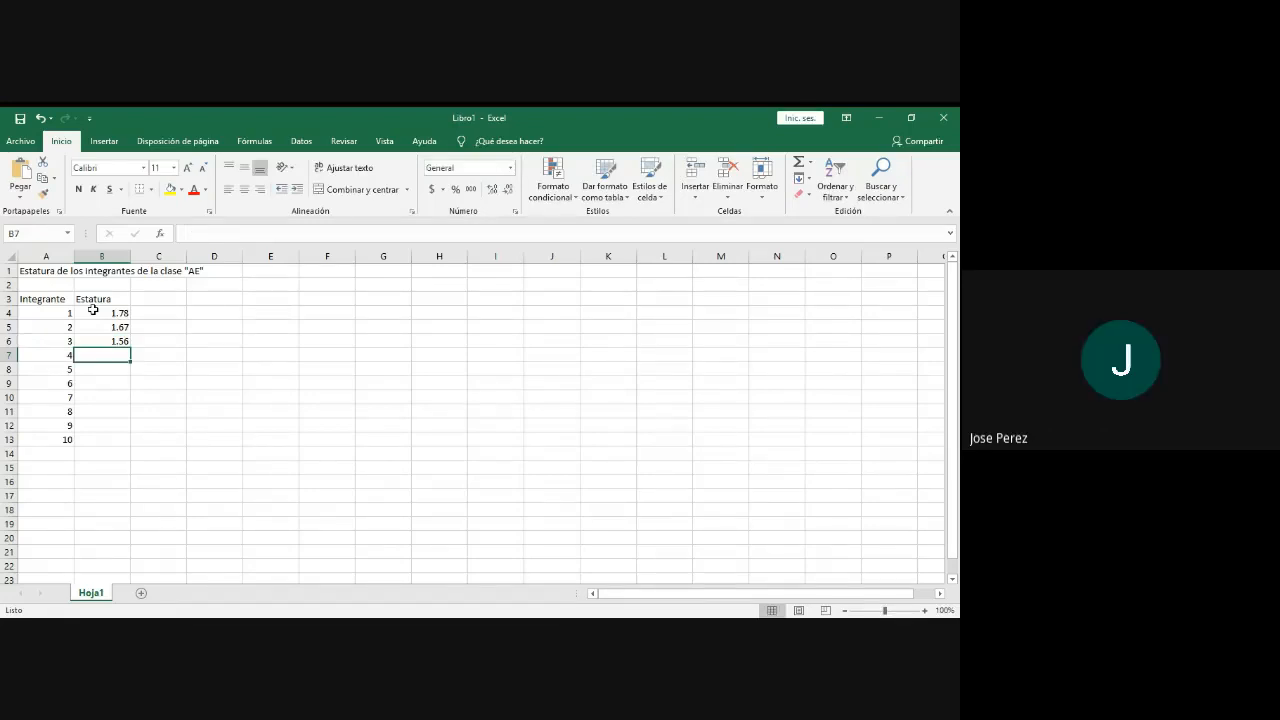
pyautogui.write('1.7')
pyautogui.press('Return')
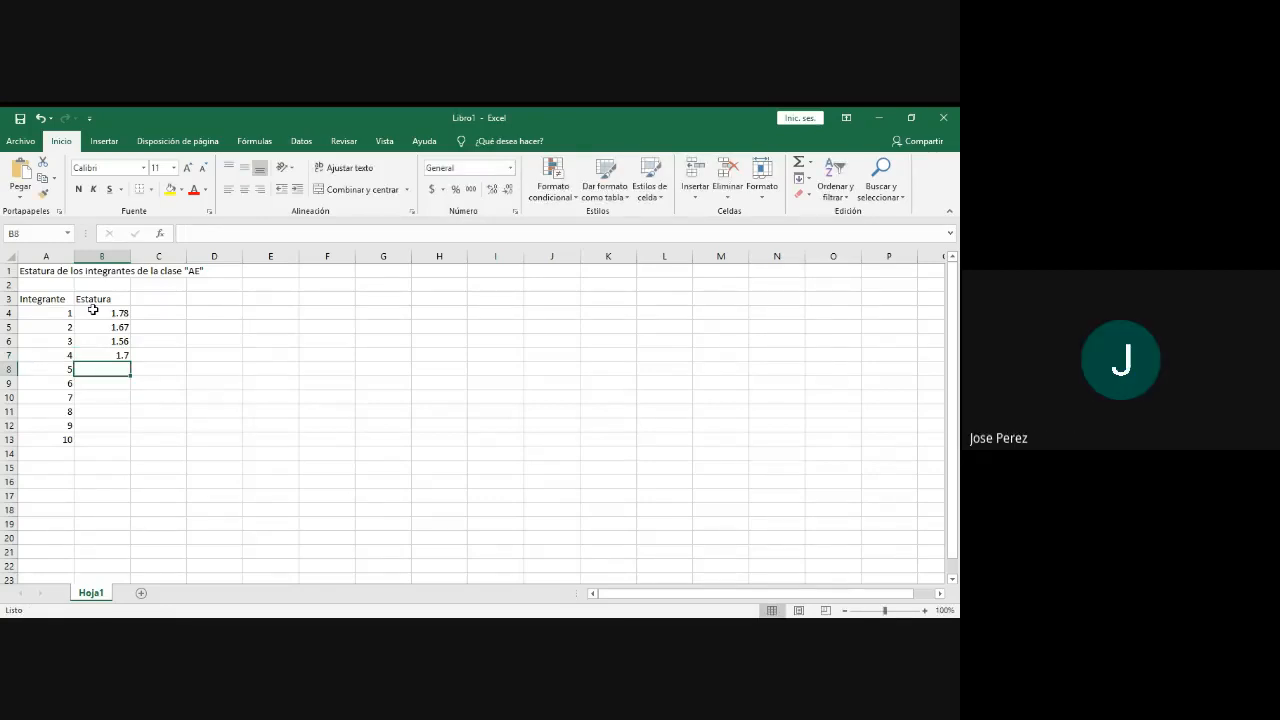
pyautogui.write('1.58')
pyautogui.press('Return')
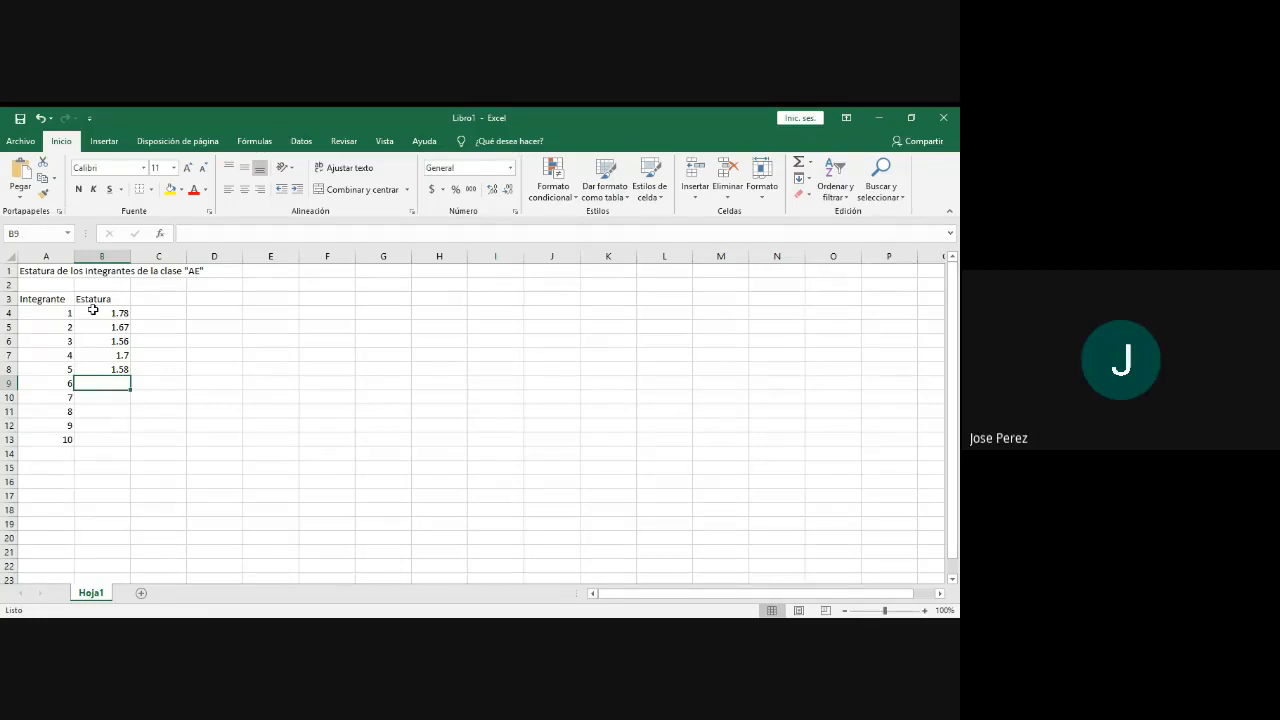
pyautogui.write('4')
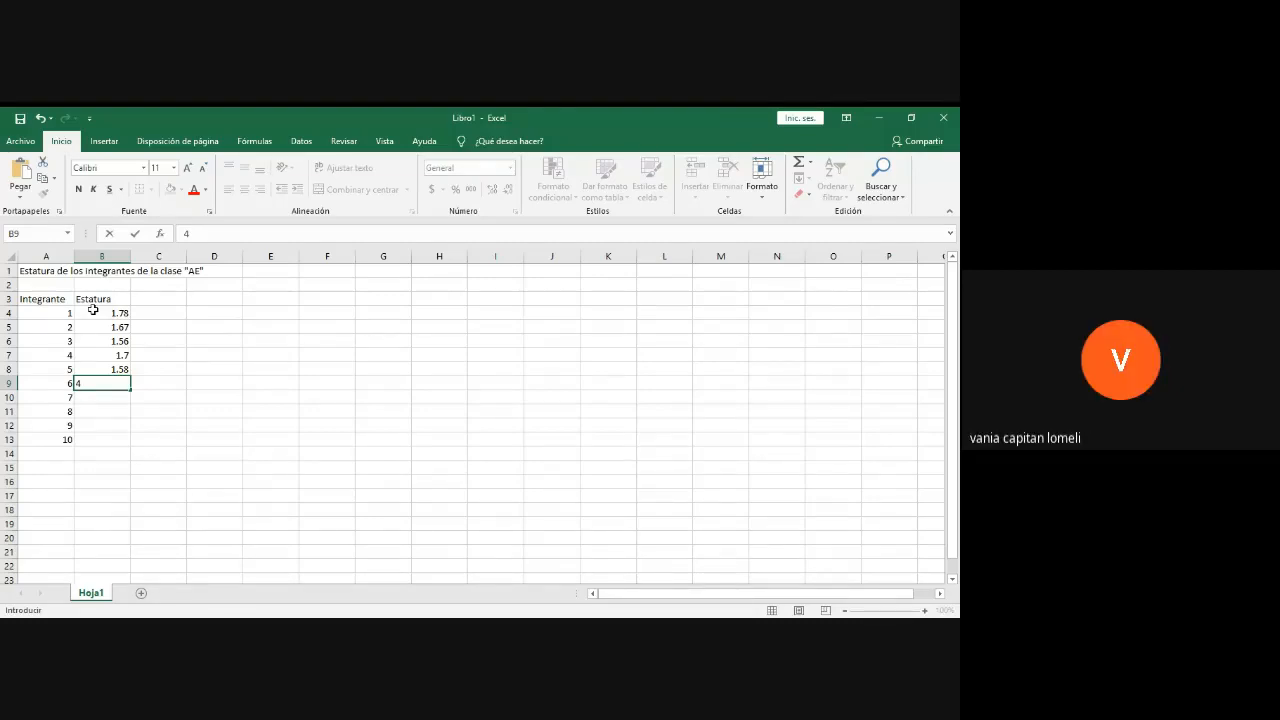
pyautogui.press('Return')
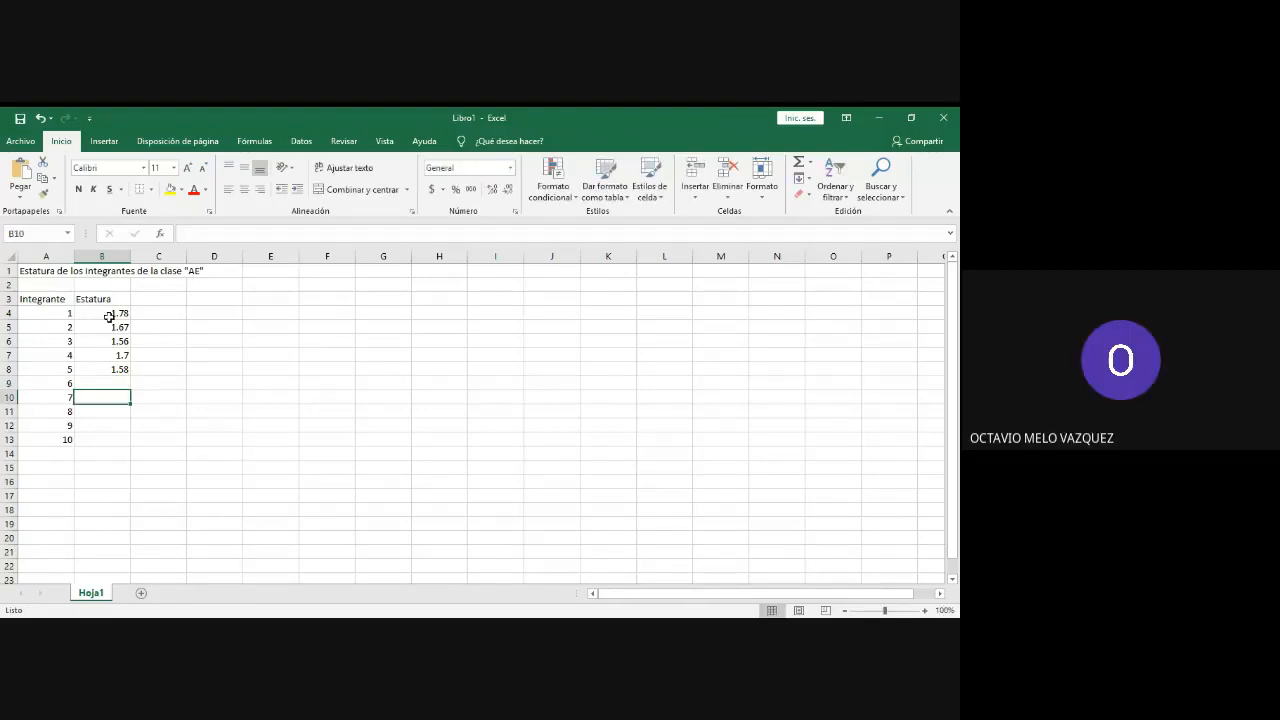
pyautogui.click(113, 383)
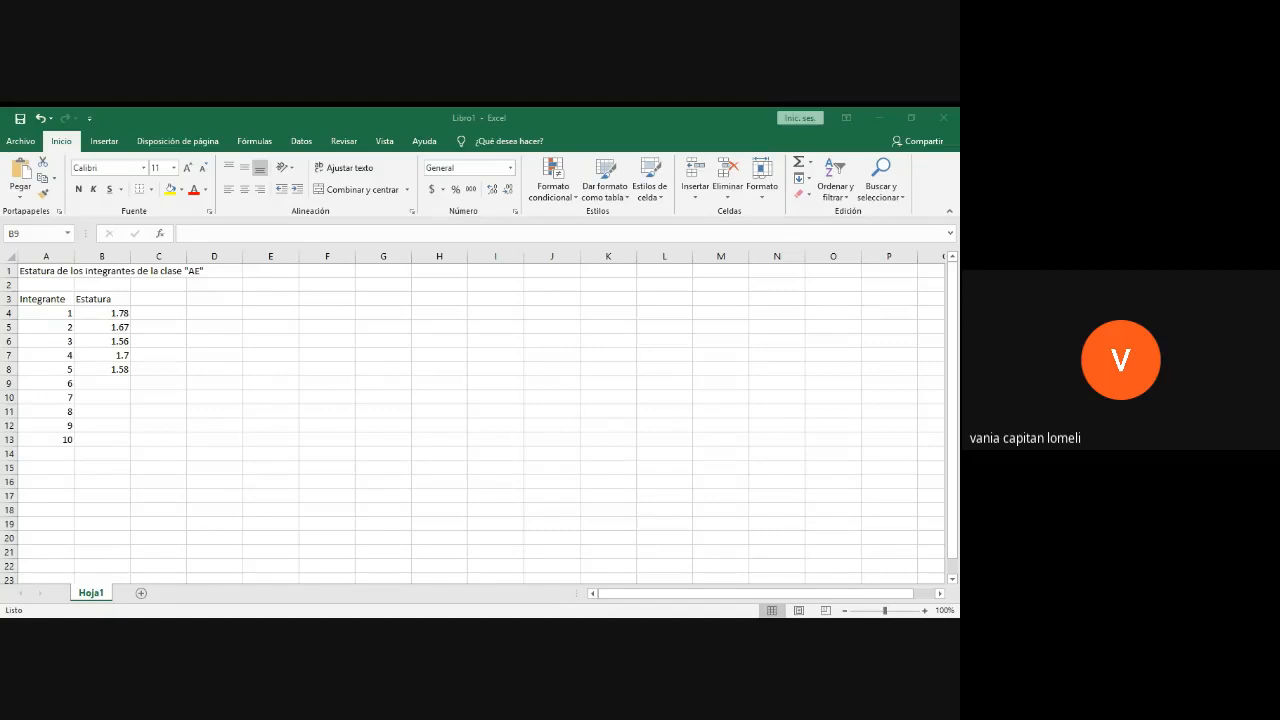
pyautogui.hotkey('alt', 'Tab')
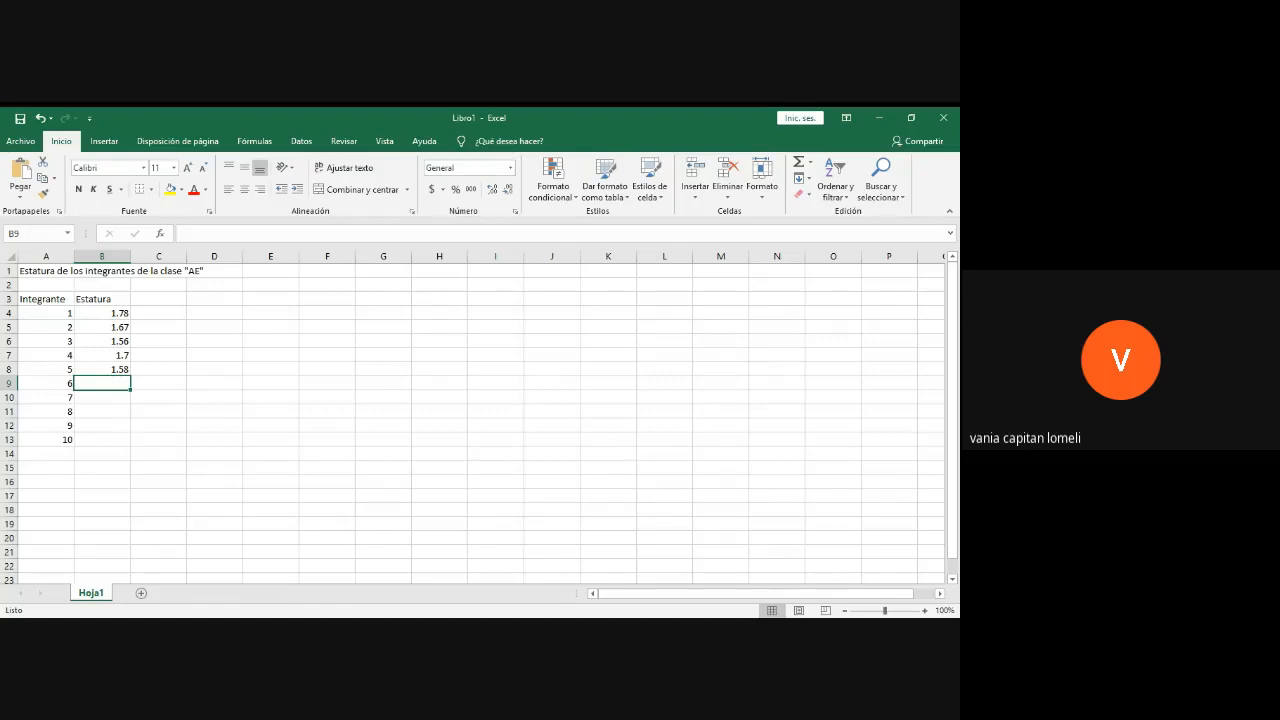
pyautogui.click(205, 468)
pyautogui.click(93, 386)
pyautogui.hotkey('alt', 'Tab')
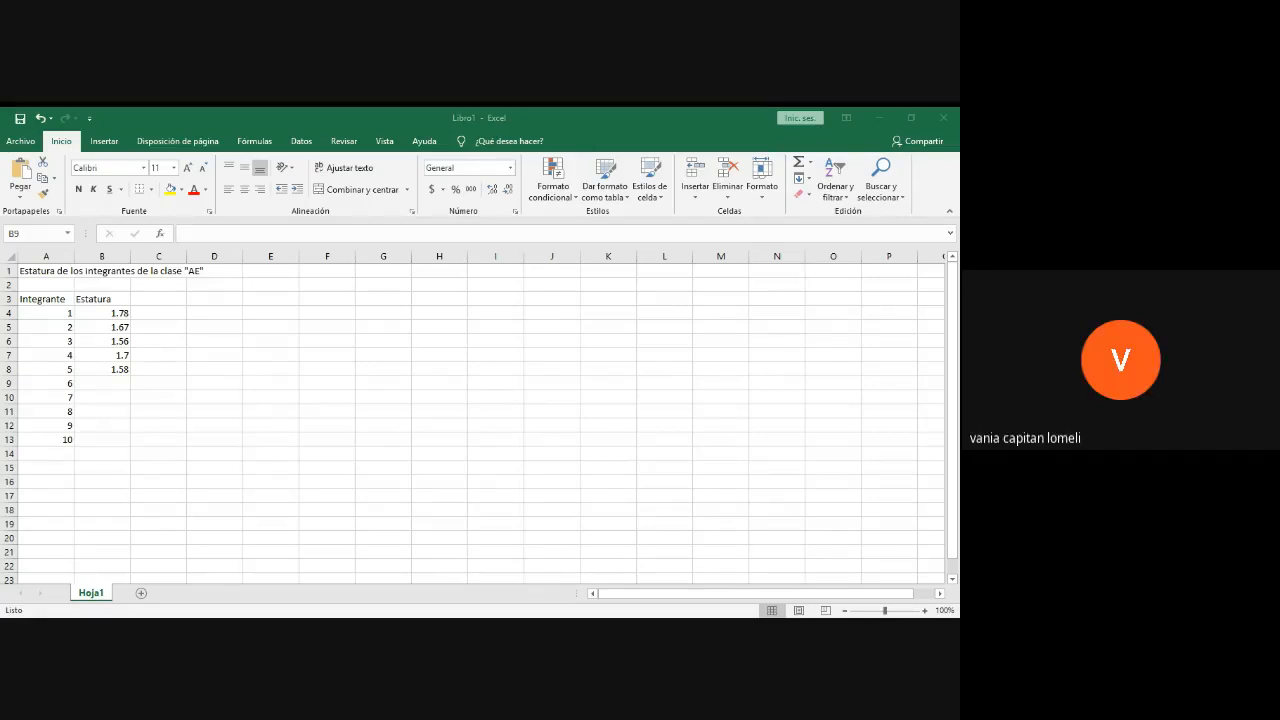
pyautogui.hotkey('alt', 'Tab')
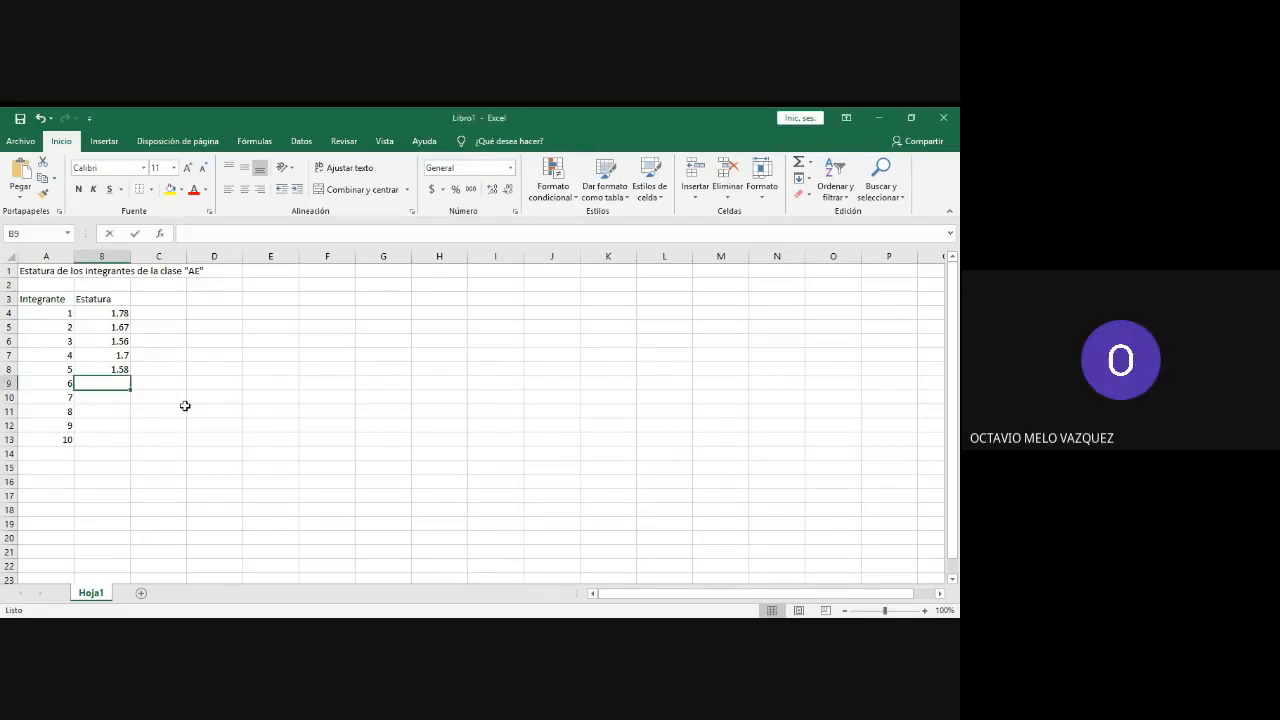
# Step: Enter the heights 1.53, 1.77, 1.62, 1.55 and 1.67 for members 6 to 10 in cells B9 to B13
pyautogui.write('1.53')
pyautogui.press('Return')
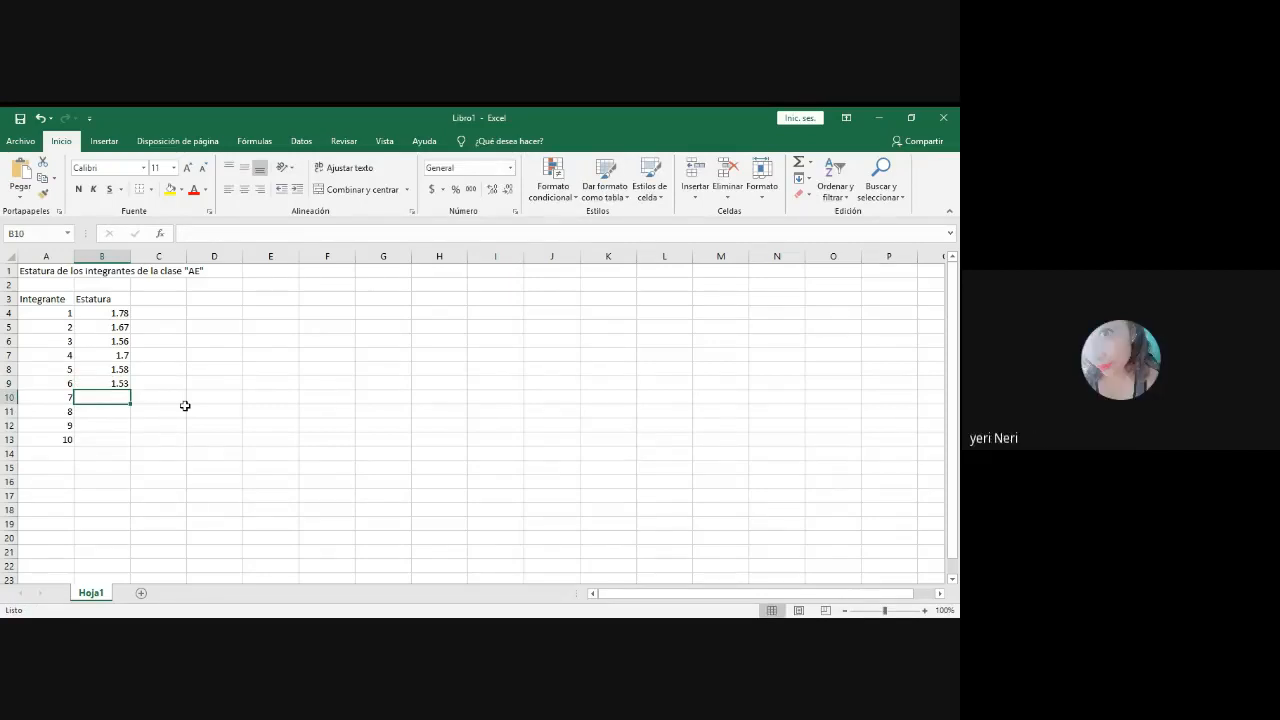
pyautogui.write('1.')
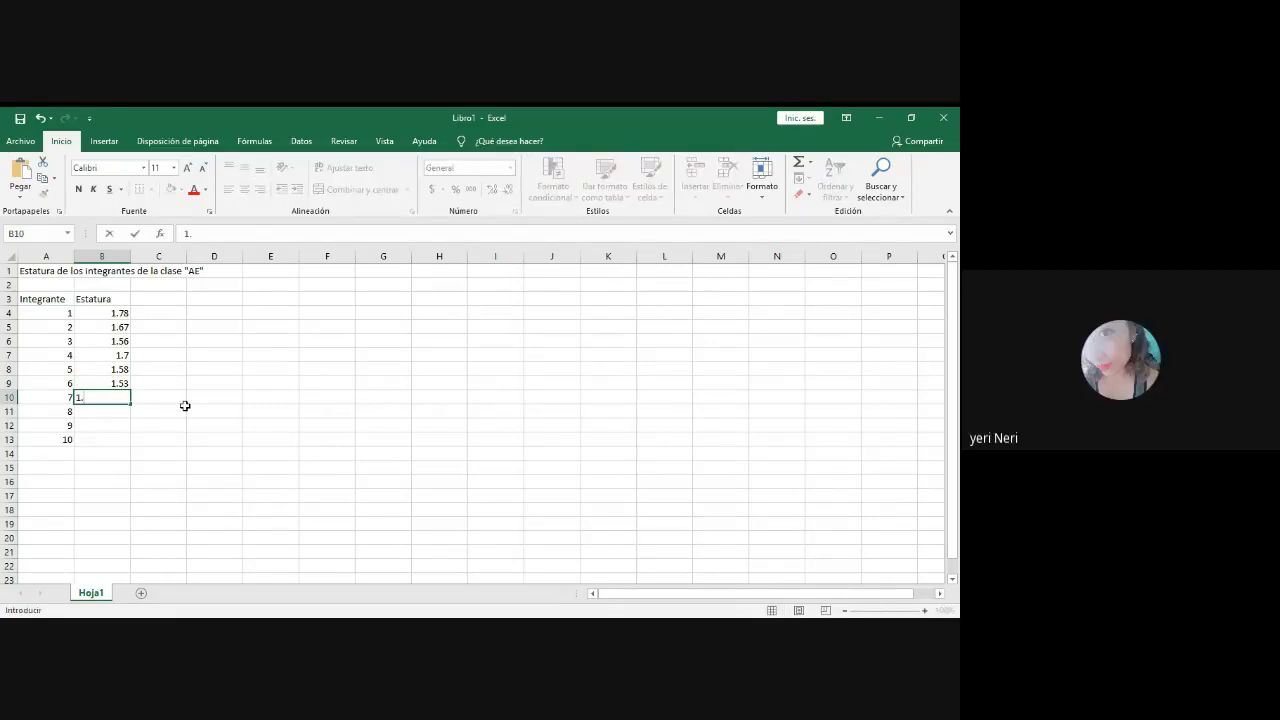
pyautogui.write('77')
pyautogui.press('Return')
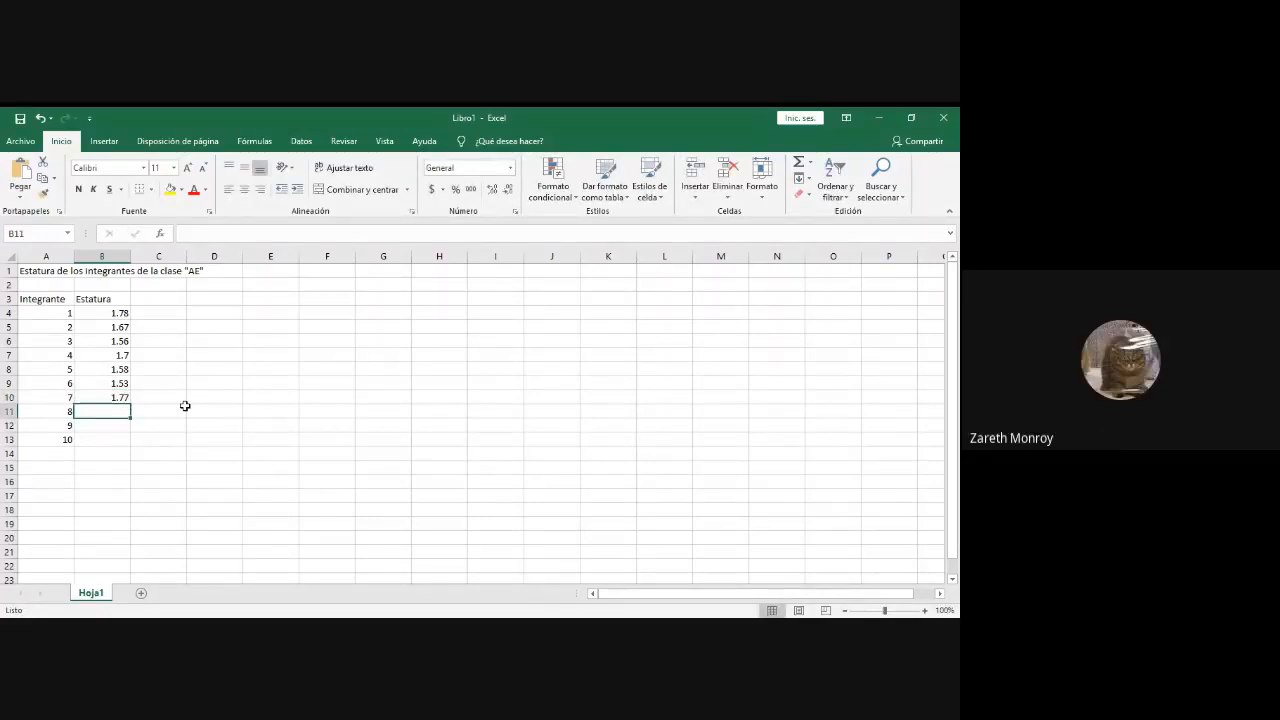
pyautogui.write('1.62')
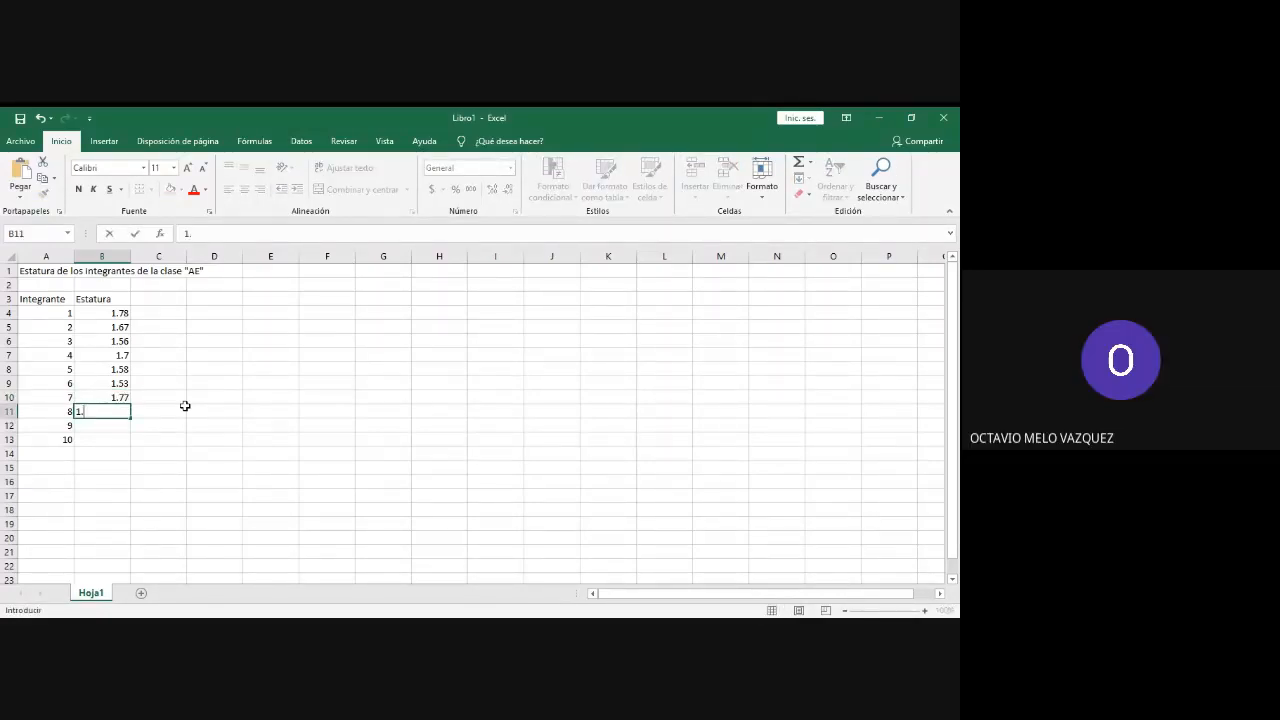
pyautogui.press('Return')
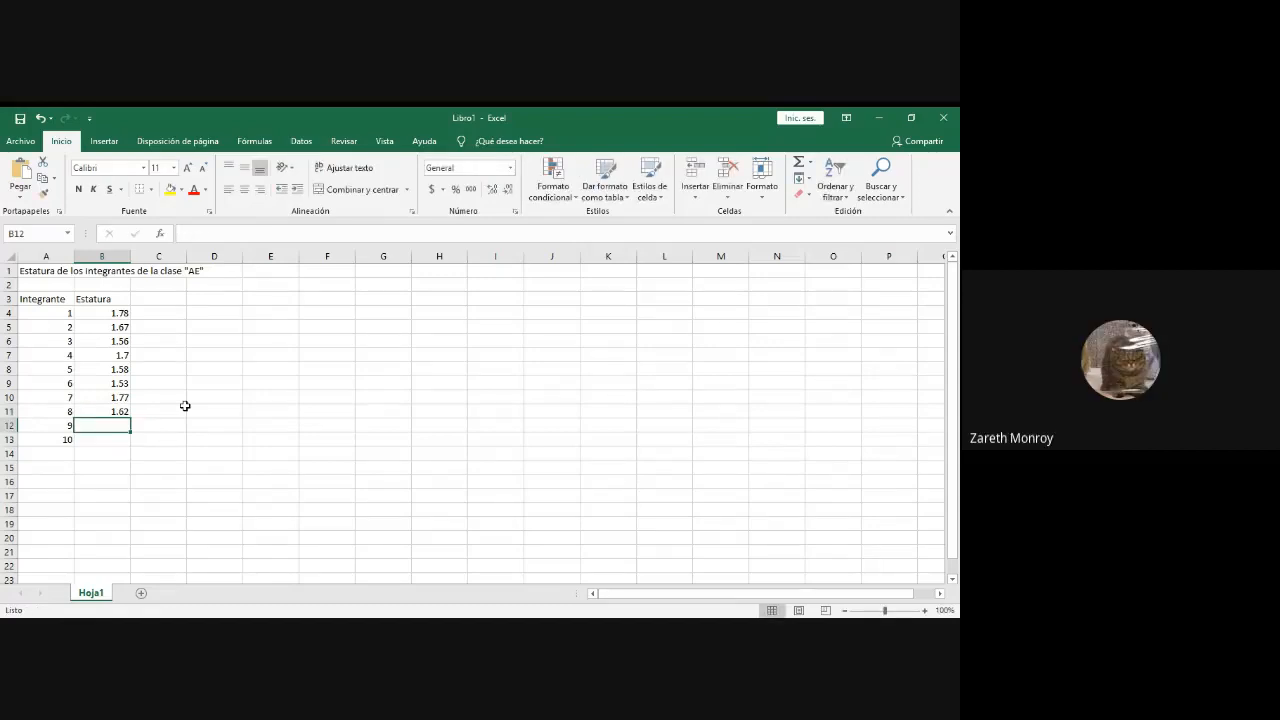
pyautogui.write('1.55')
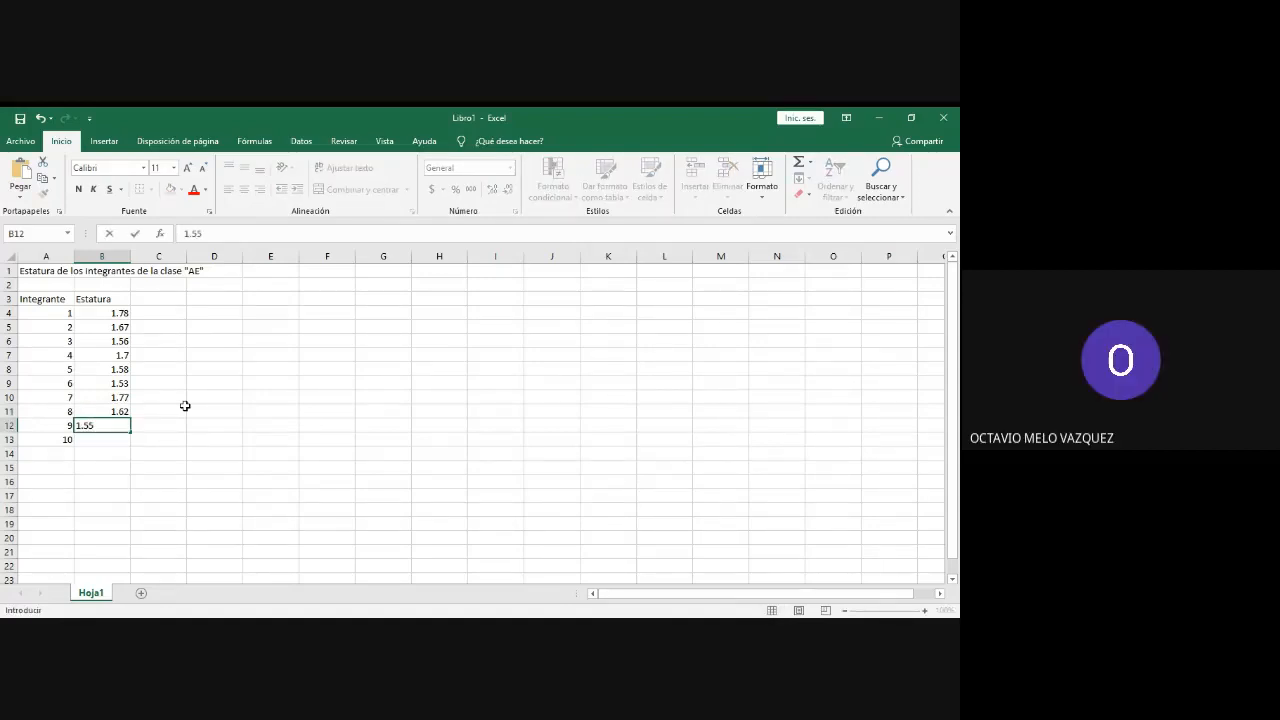
pyautogui.press('Return')
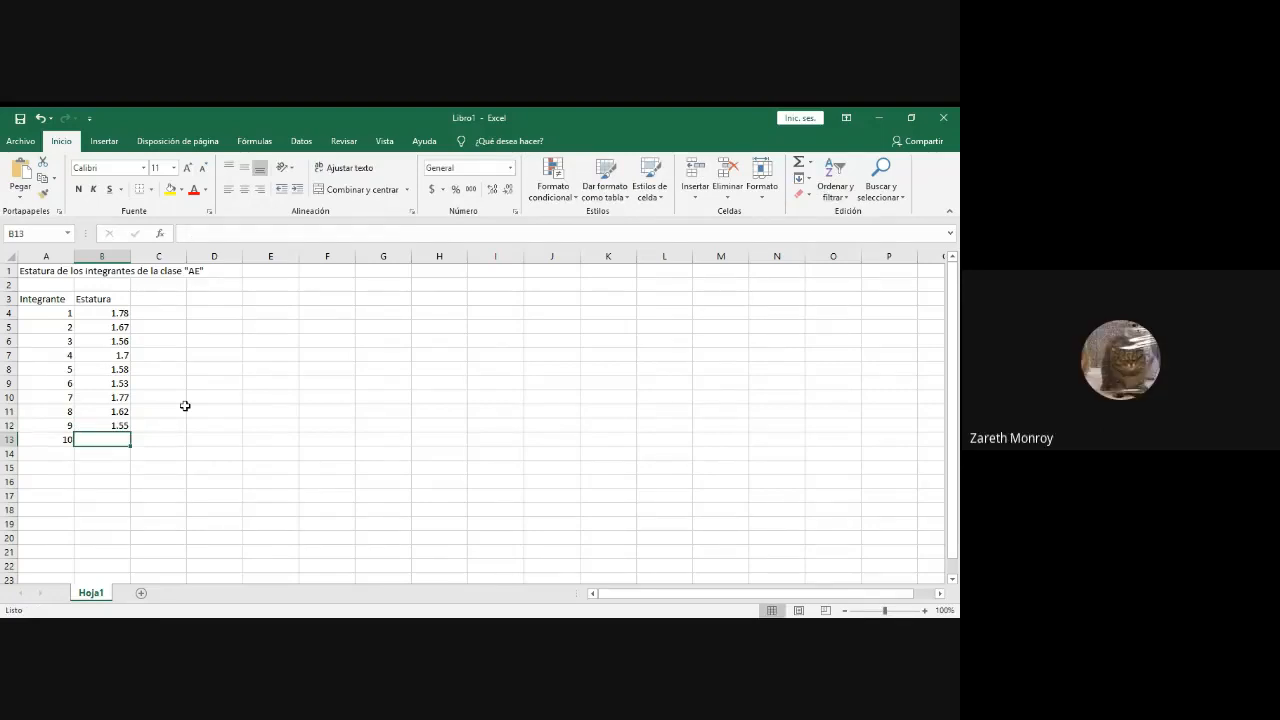
pyautogui.write('1.67')
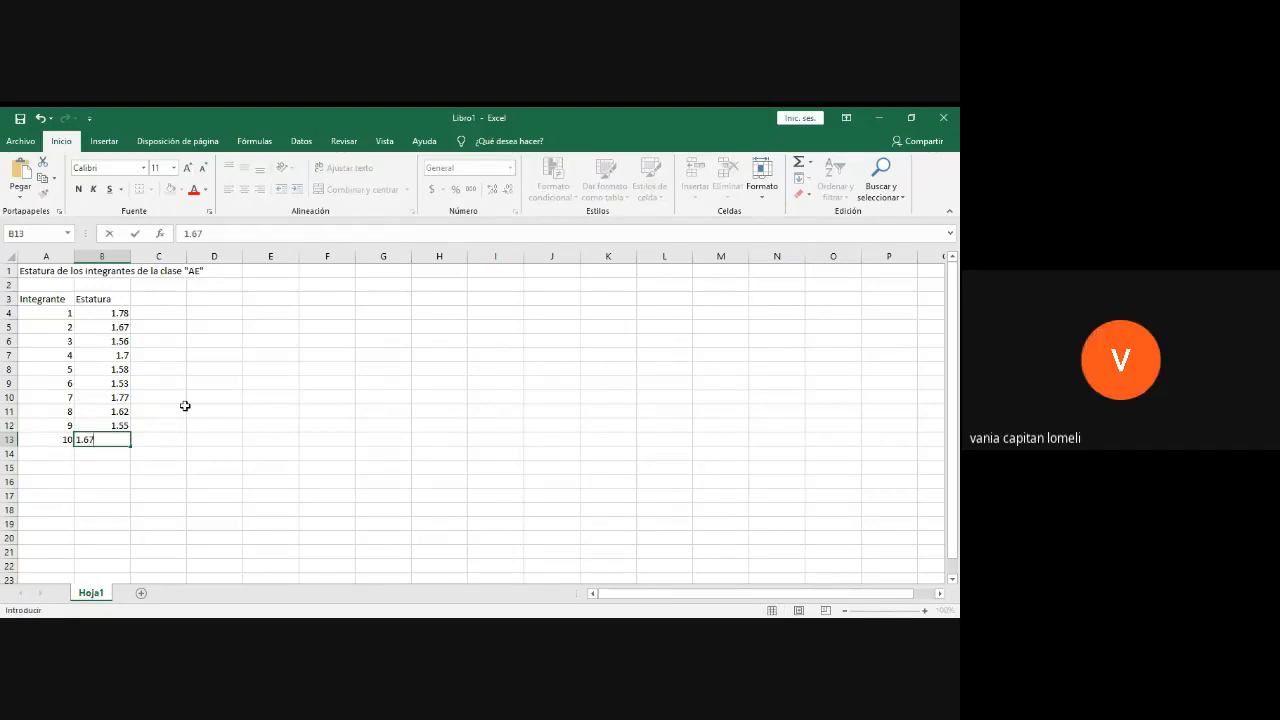
pyautogui.press('Return')
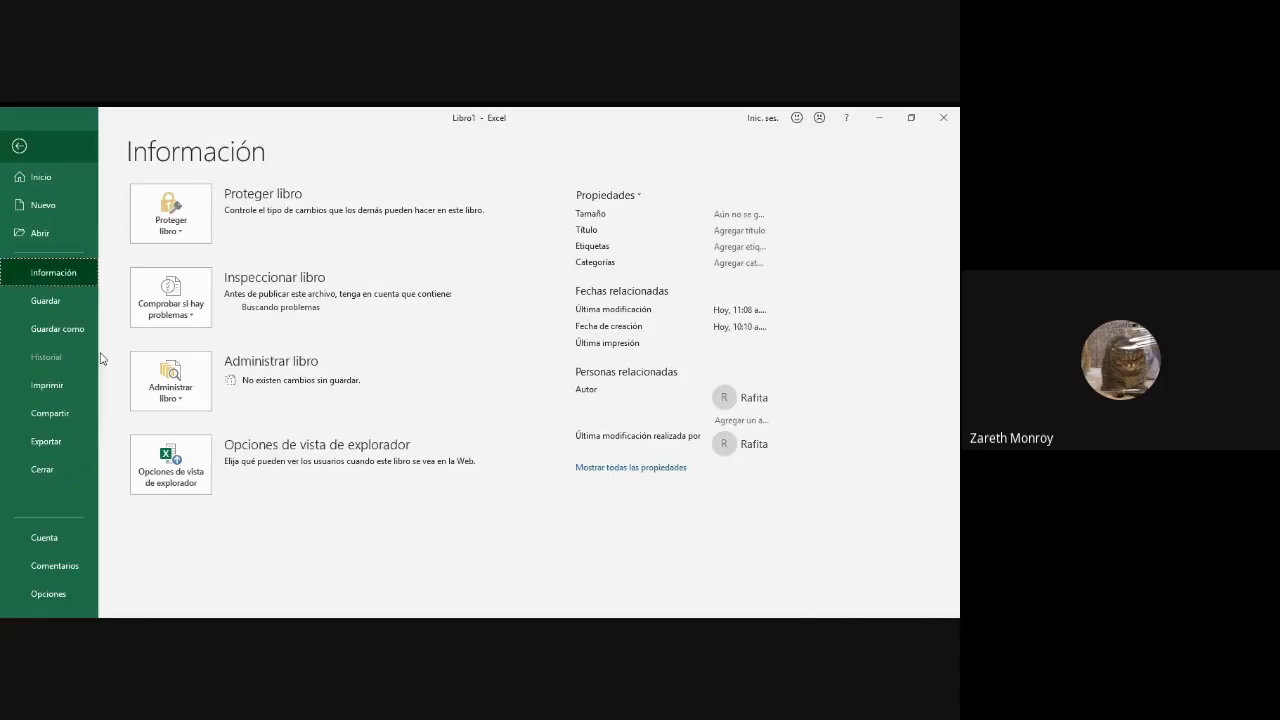
pyautogui.press('Escape')
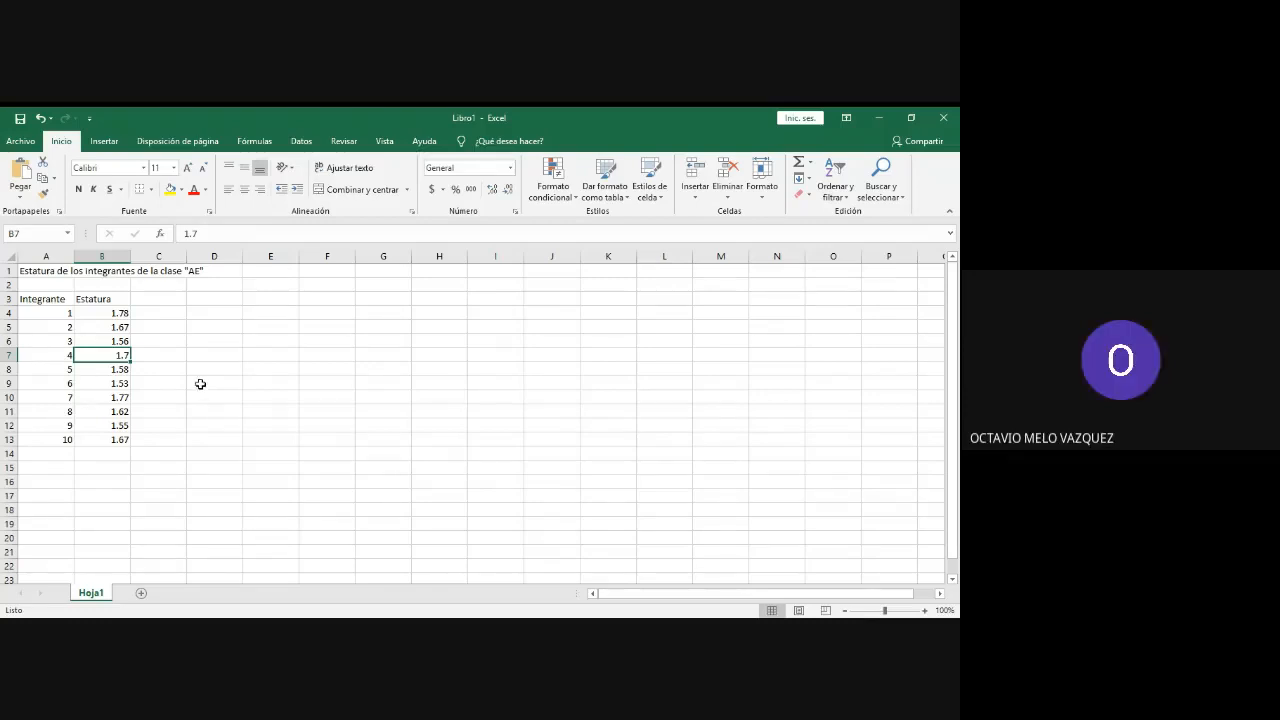
pyautogui.click(160, 316)
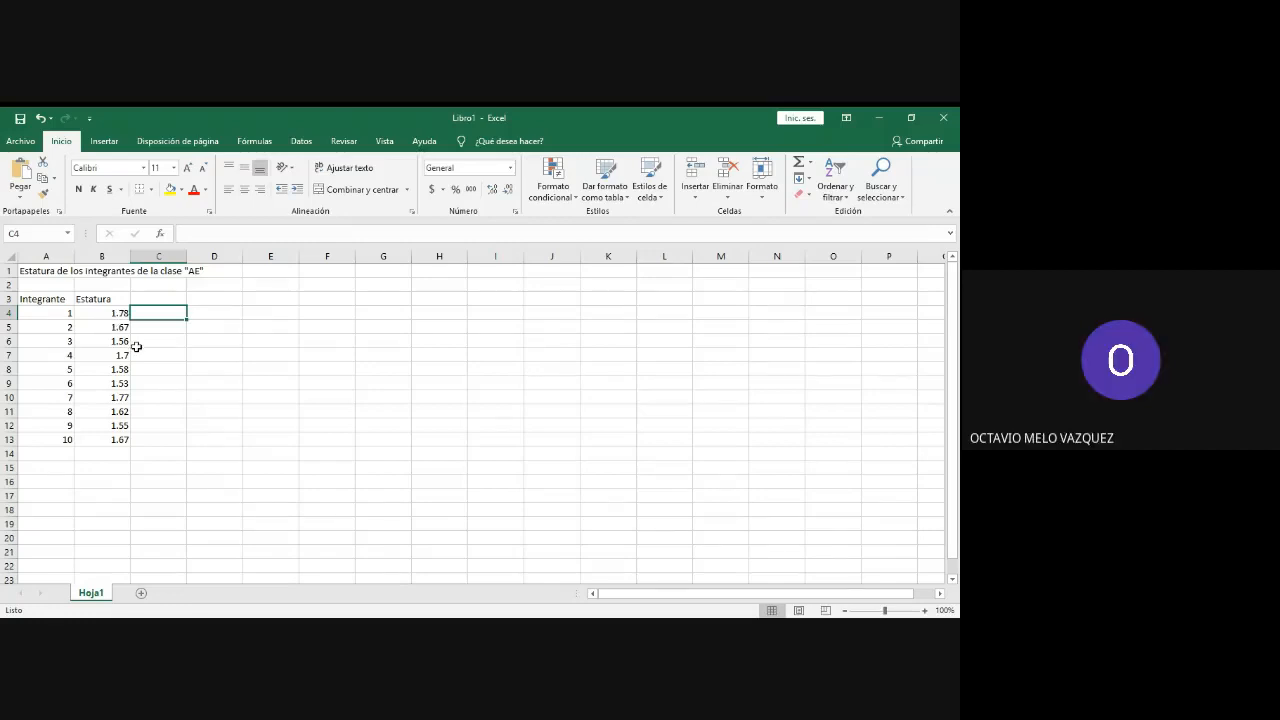
pyautogui.click(107, 355)
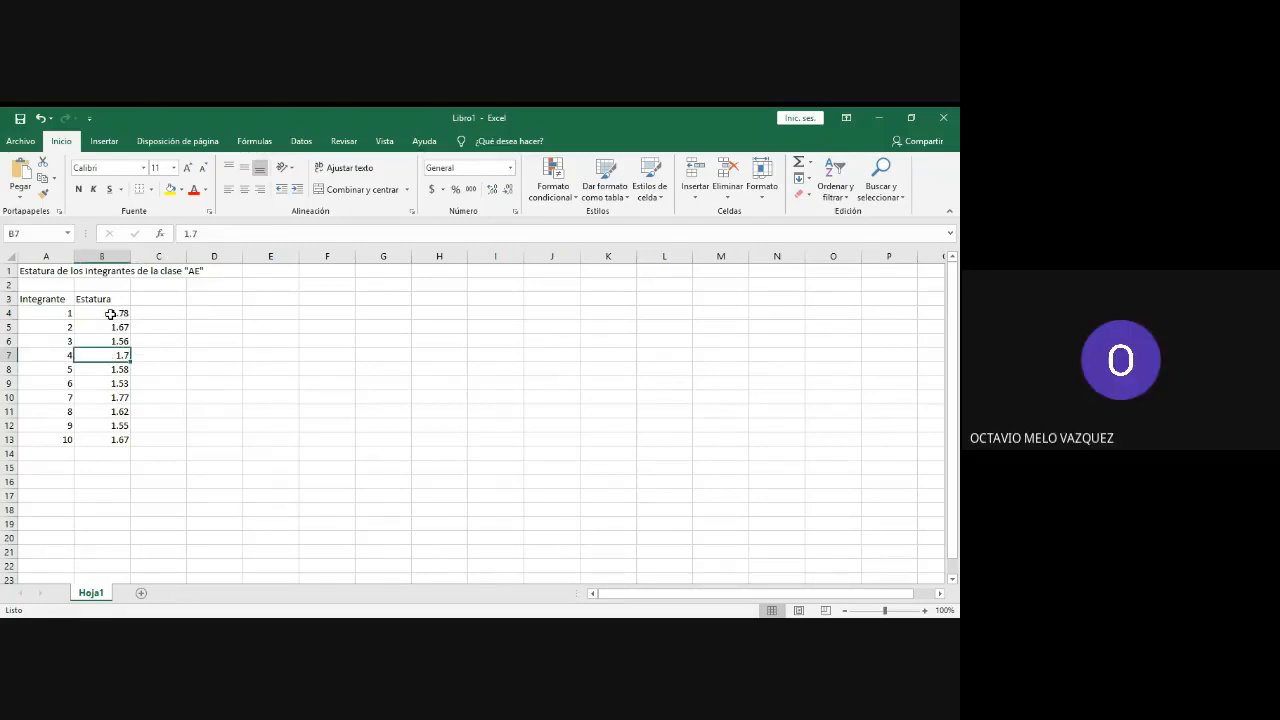
# Step: Increase the decimals shown for all the heights in B4:B13 to three places
pyautogui.click(110, 314)
pyautogui.moveTo(110, 314); pyautogui.dragTo(99, 440)
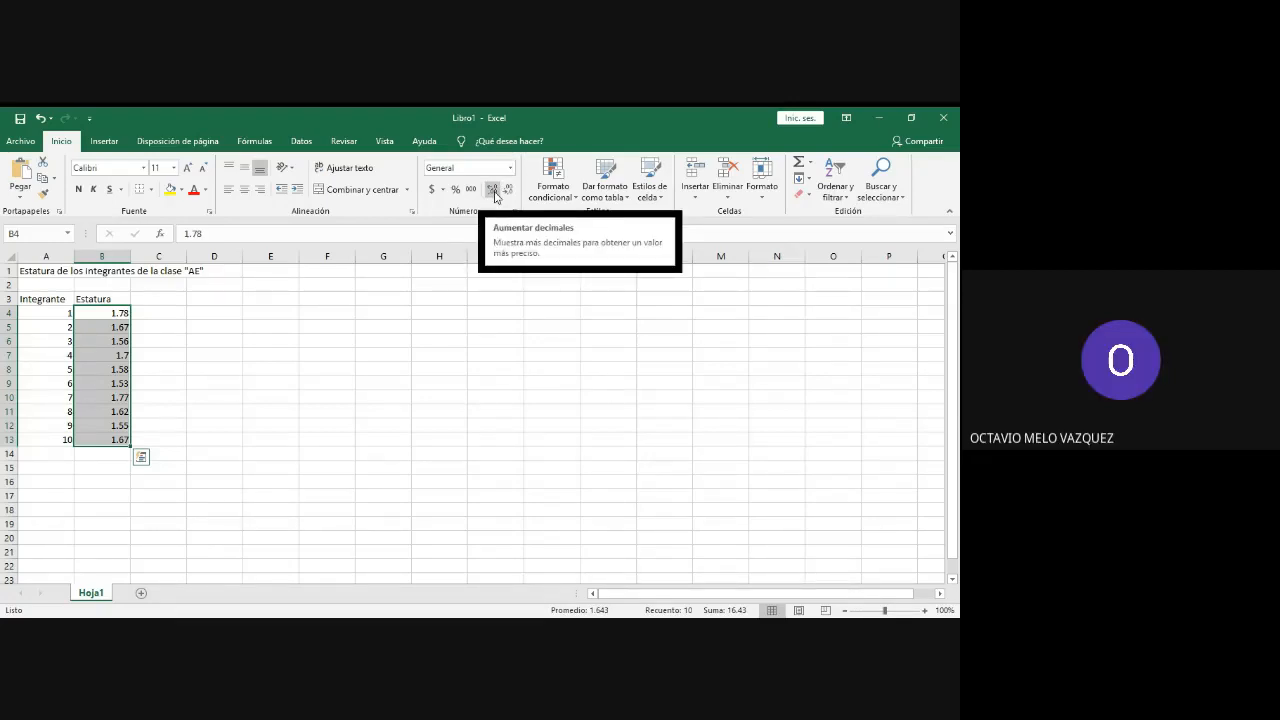
pyautogui.click(494, 196)
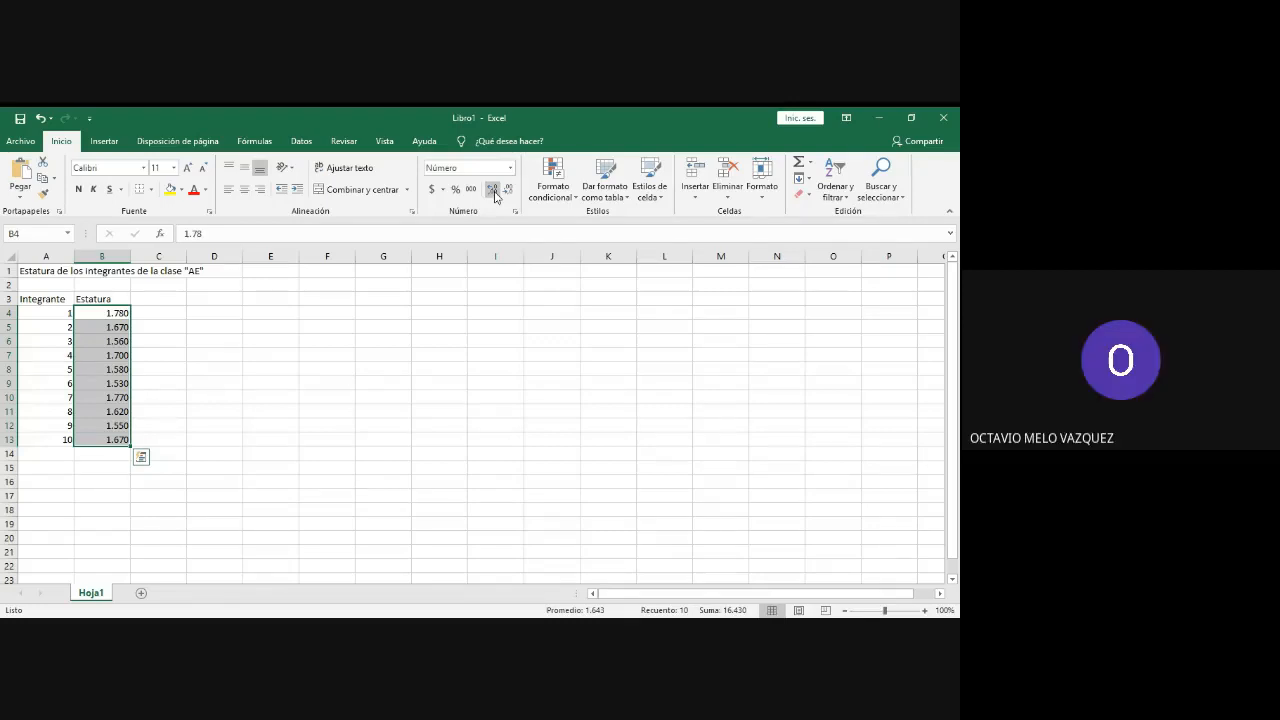
# Step: Increase the decimals shown for the heights in B4:B13 to six places
pyautogui.click(494, 190)
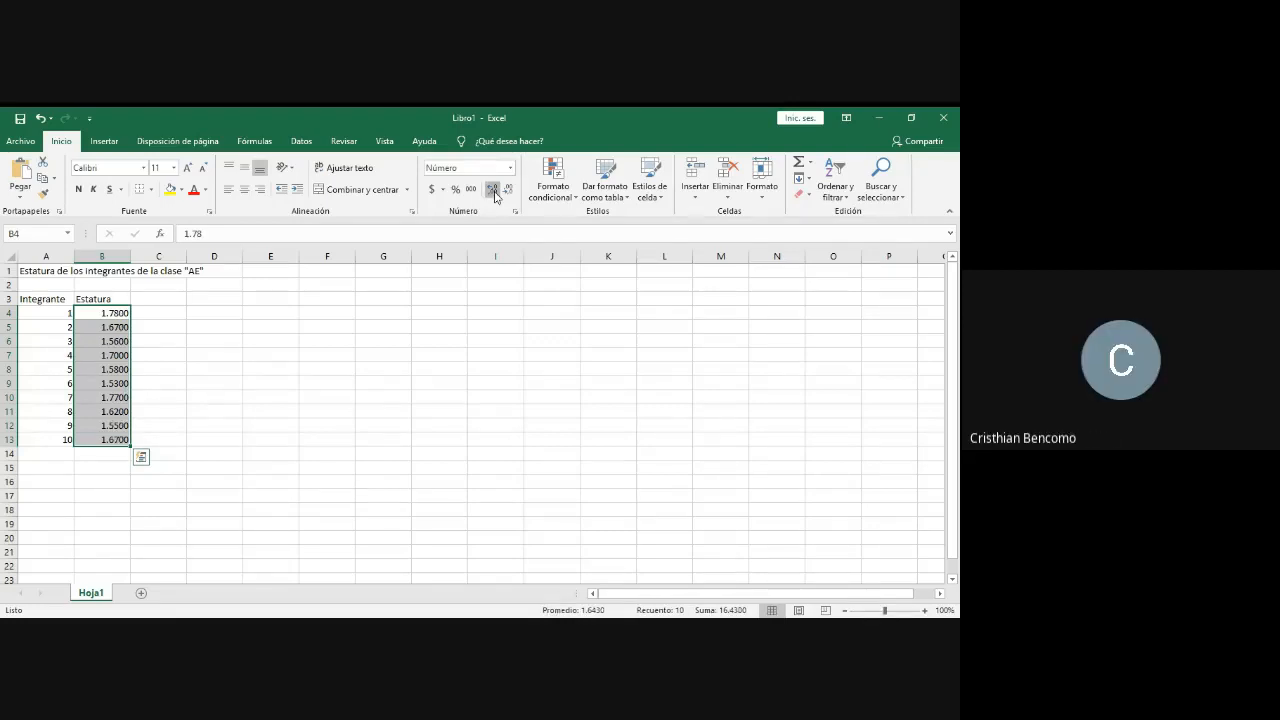
pyautogui.click(494, 190)
pyautogui.click(494, 190)
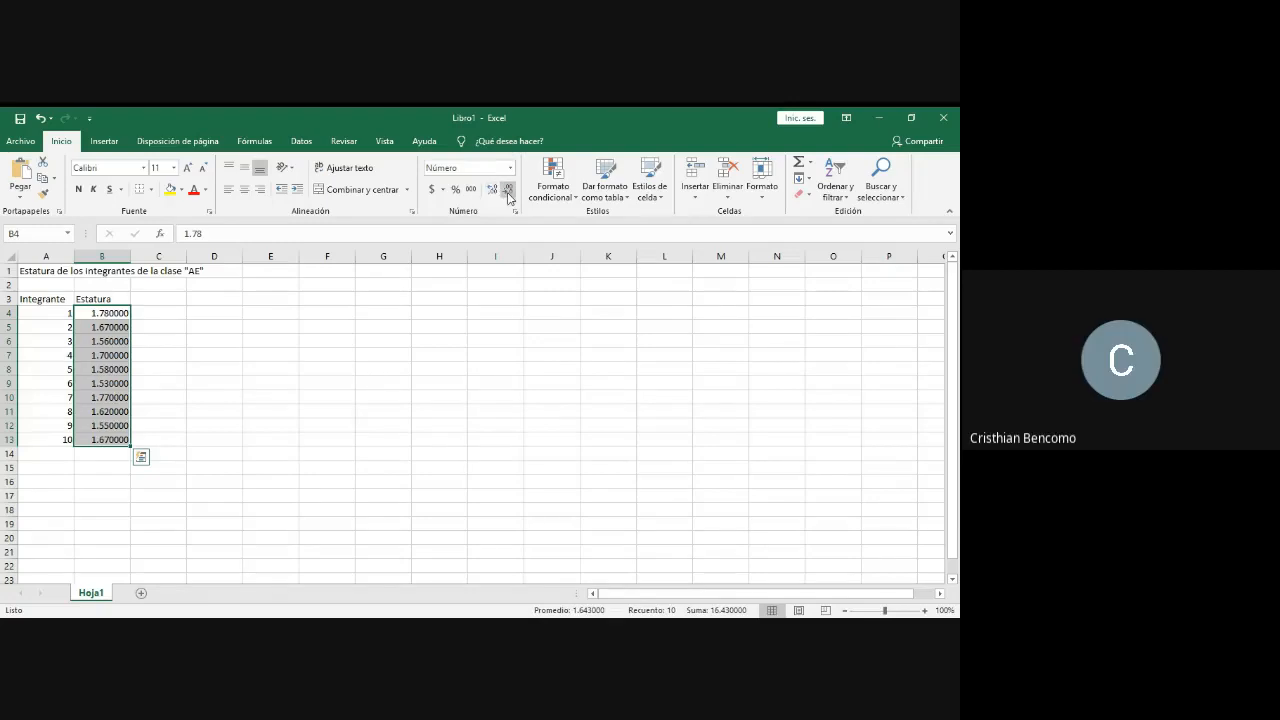
# Step: Reduce the decimals shown for the heights in B4:B13 to two places and deselect the range
pyautogui.click(509, 192)
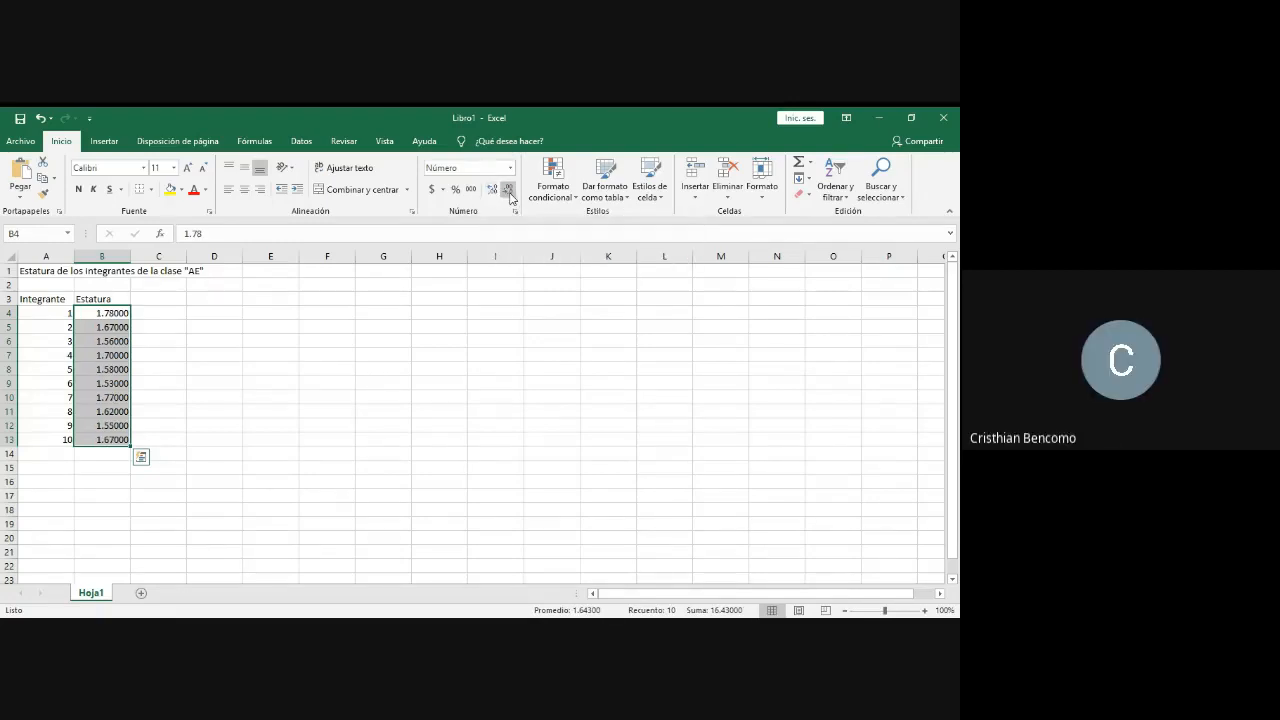
pyautogui.click(509, 192)
pyautogui.click(509, 192)
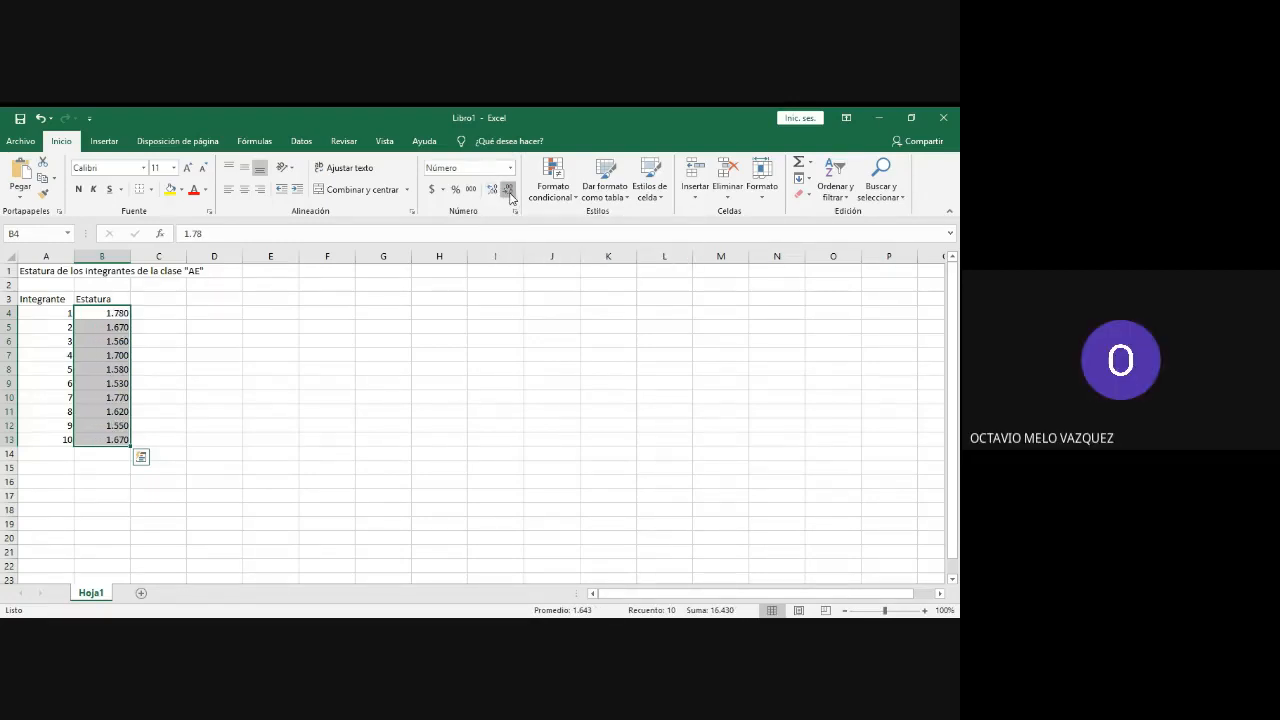
pyautogui.click(509, 192)
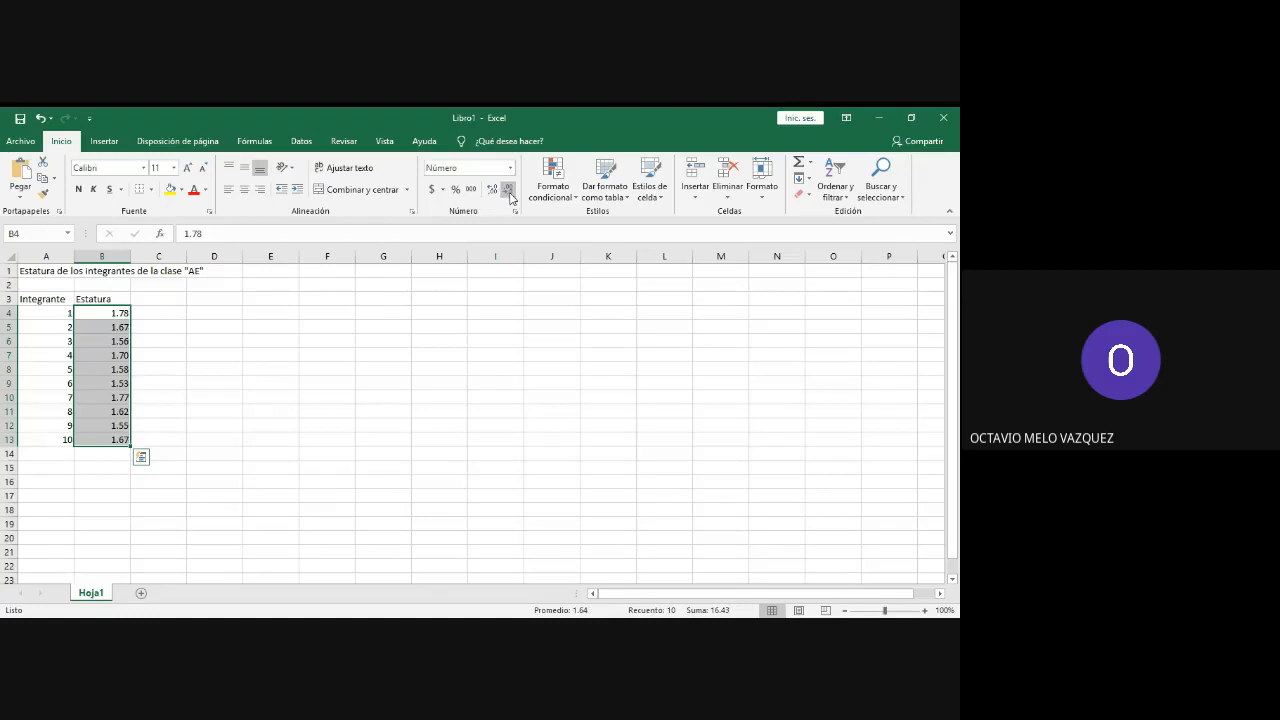
pyautogui.click(165, 376)
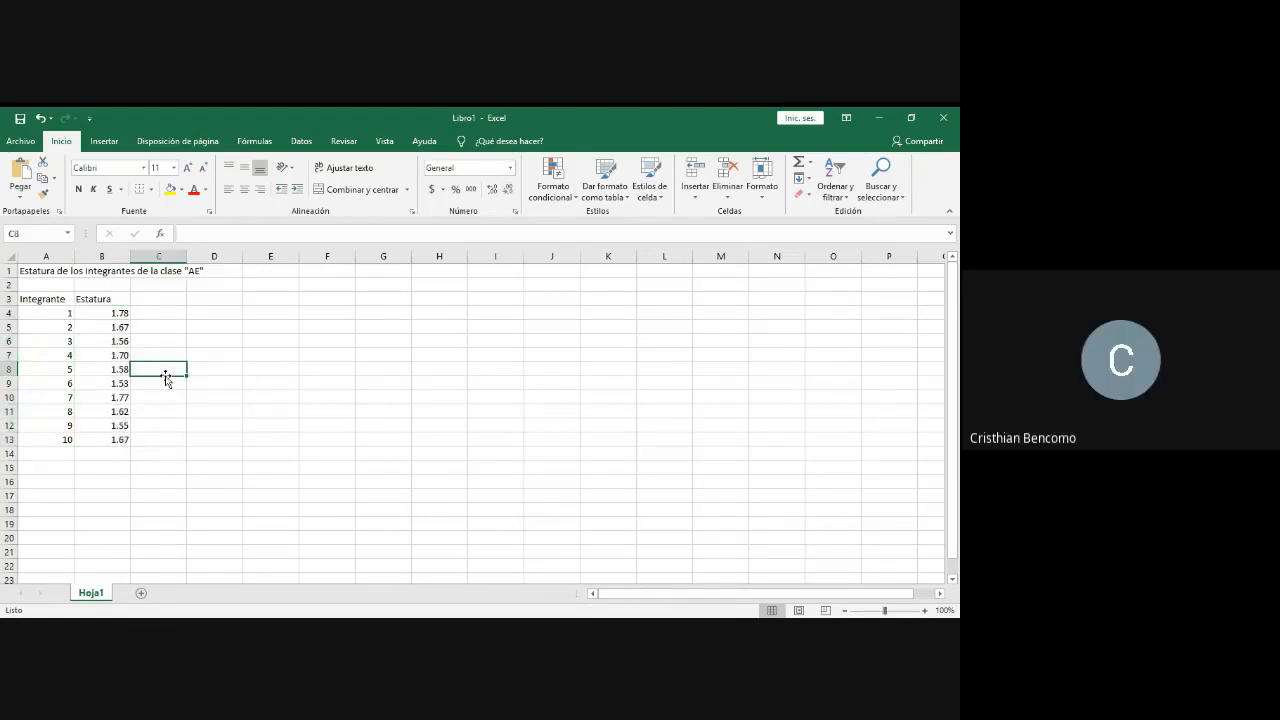
# Step: Select the ten heights in B4:B13 and apply the General number format to them
pyautogui.click(121, 313)
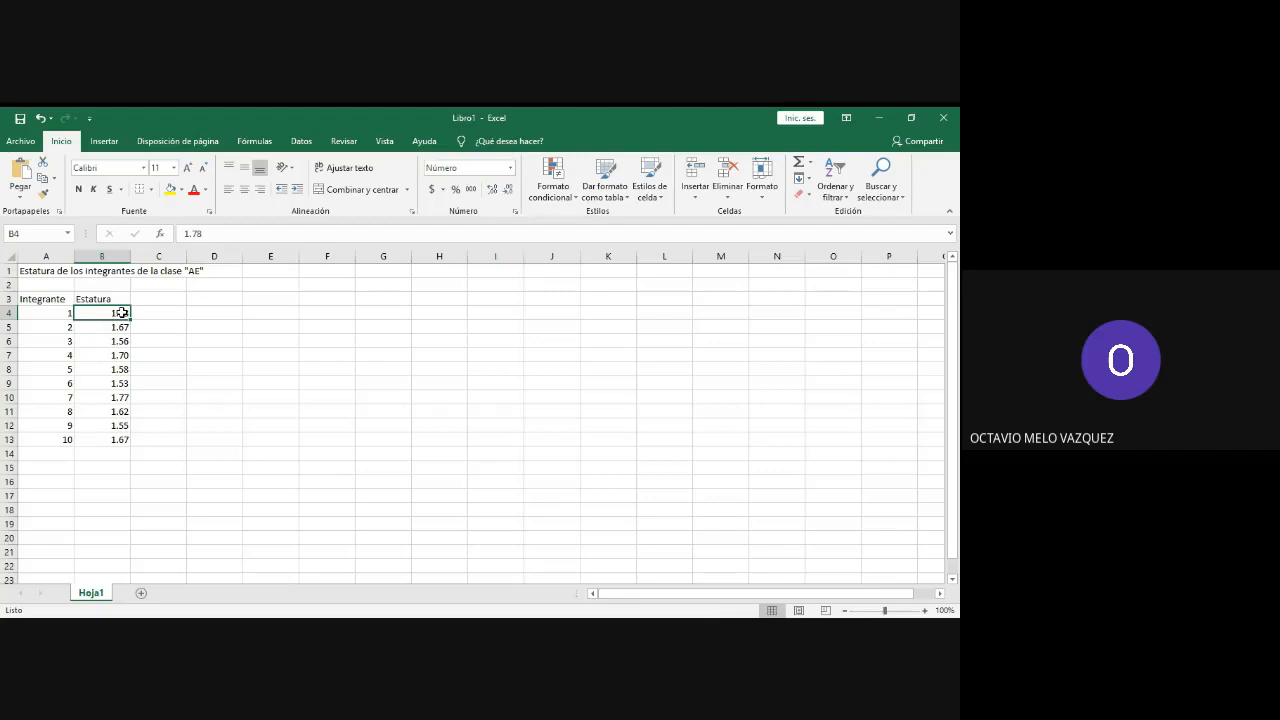
pyautogui.hotkey('shift', 'Down')
pyautogui.hotkey('shift', 'Down')
pyautogui.hotkey('shift', 'Down')
pyautogui.hotkey('shift', 'Down')
pyautogui.hotkey('shift', 'Down')
pyautogui.hotkey('shift', 'Down')
pyautogui.hotkey('shift', 'Down')
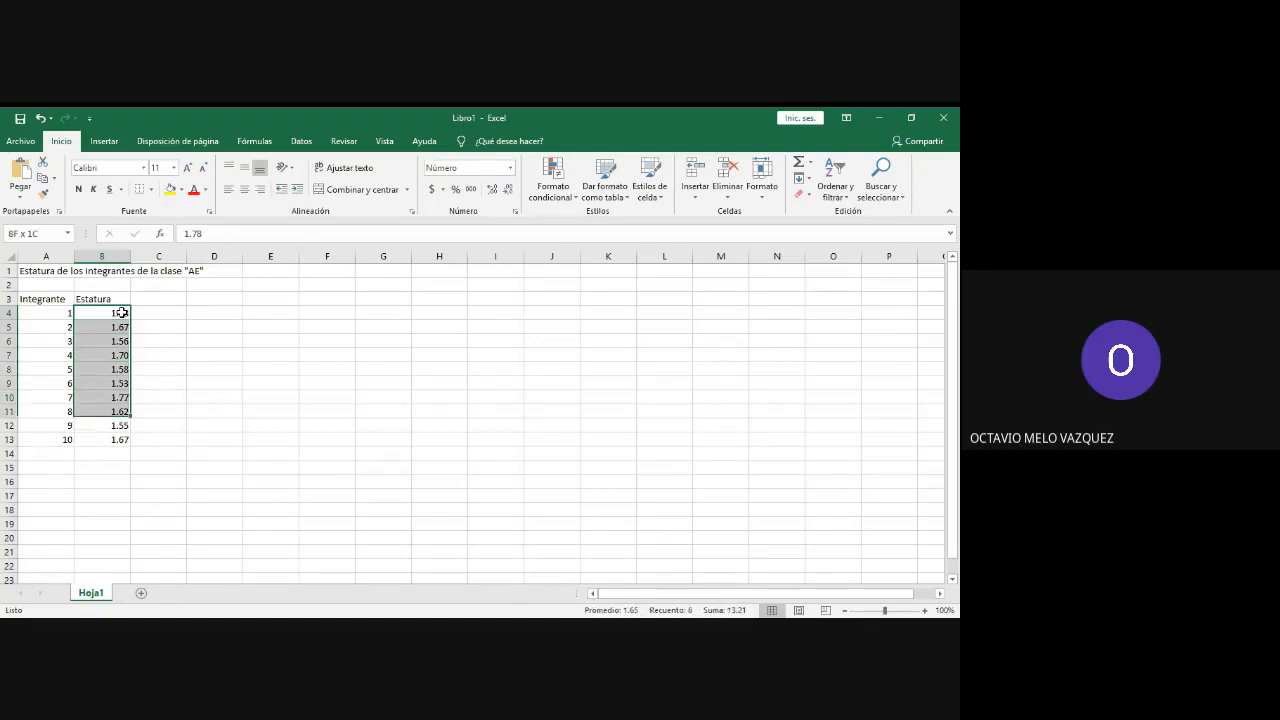
pyautogui.hotkey('shift', 'Down')
pyautogui.hotkey('shift', 'Down')
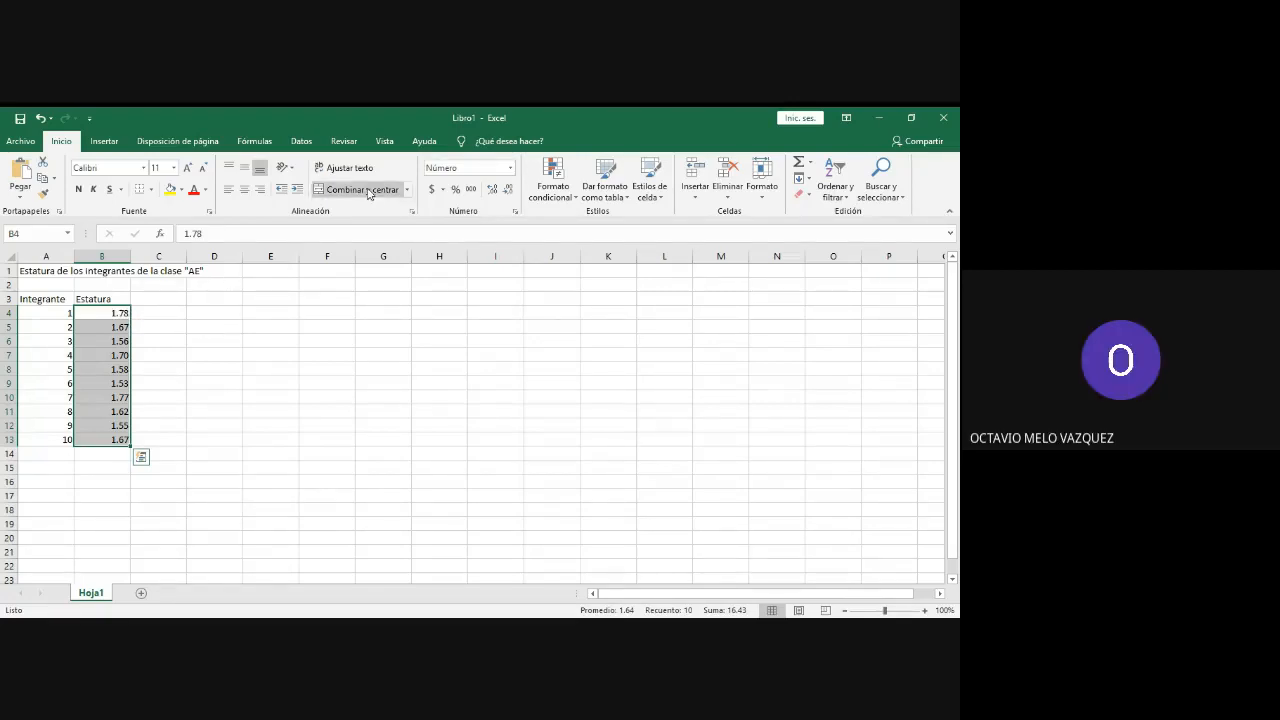
pyautogui.click(512, 168)
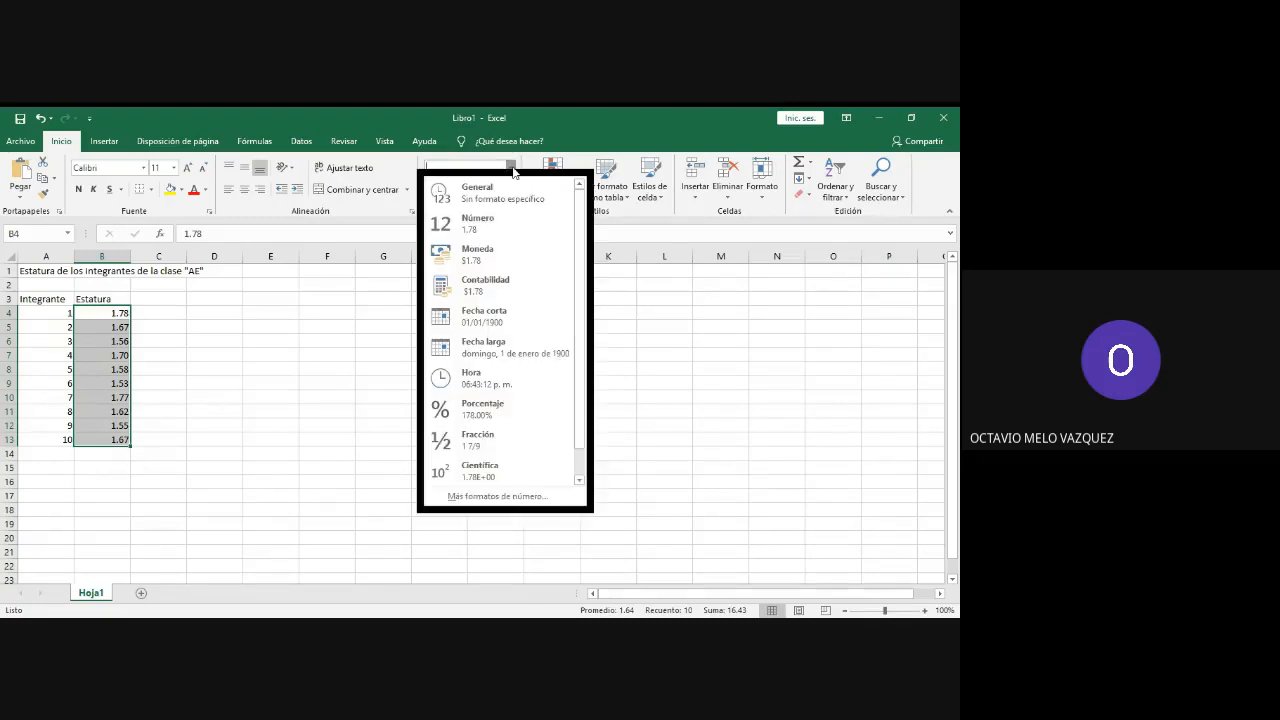
pyautogui.click(512, 168)
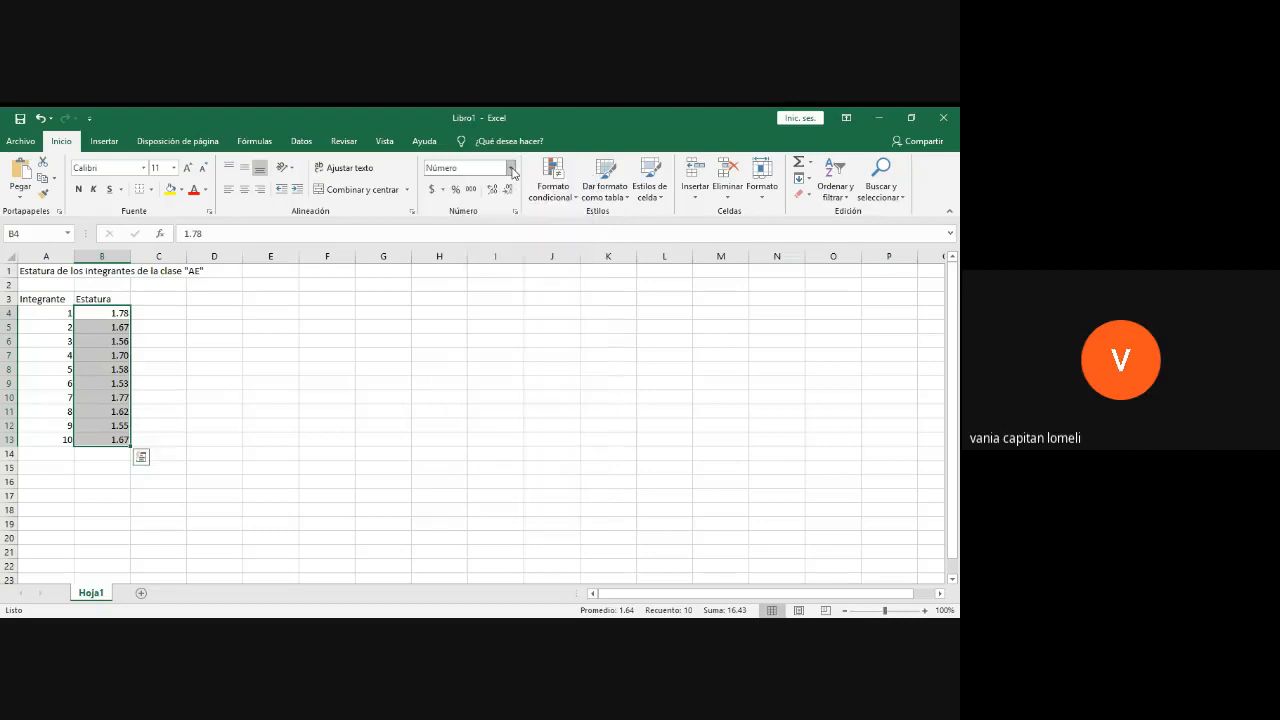
pyautogui.click(512, 168)
pyautogui.click(512, 168)
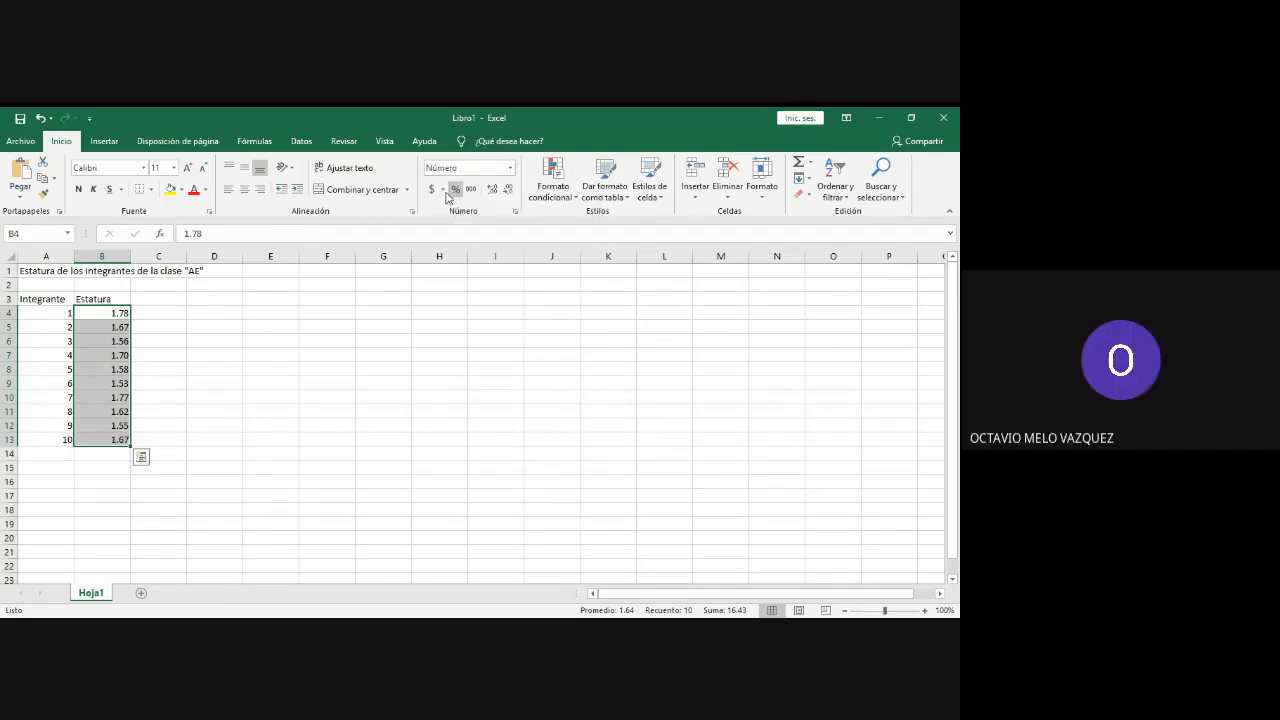
pyautogui.click(511, 168)
pyautogui.click(509, 194)
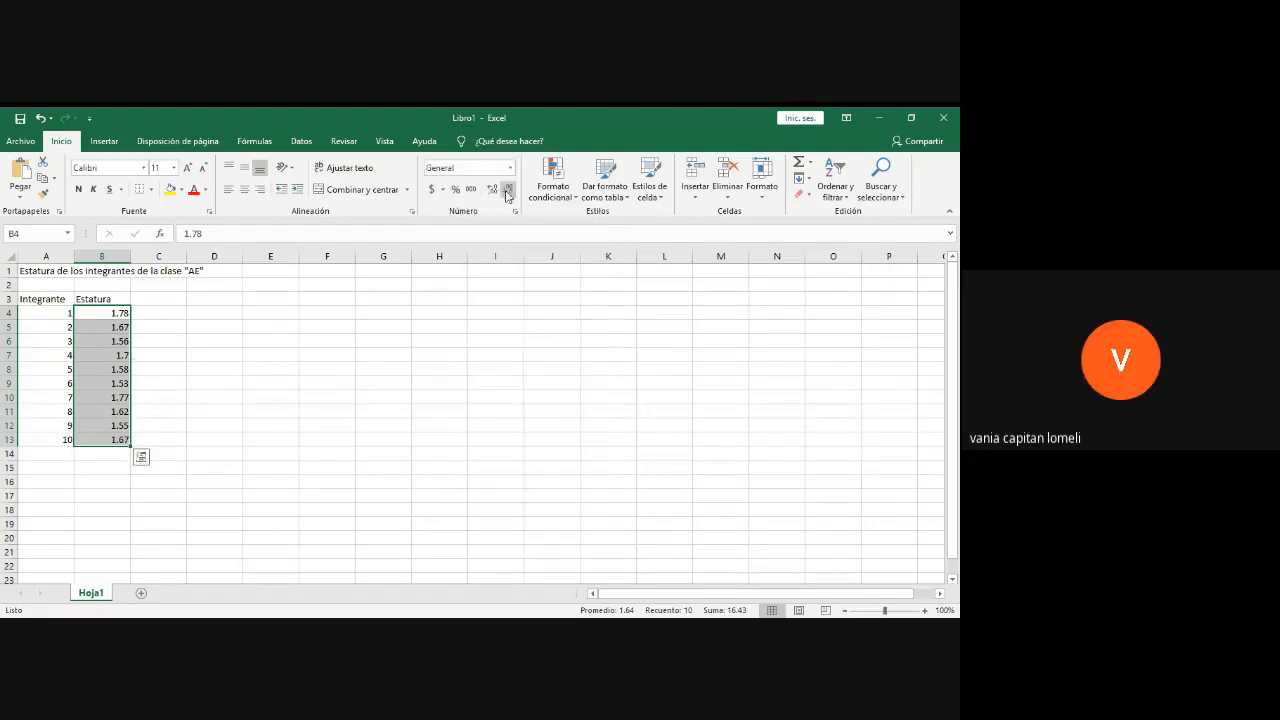
# Step: Apply the Moneda (currency) format to the heights in B4:B13
pyautogui.click(511, 170)
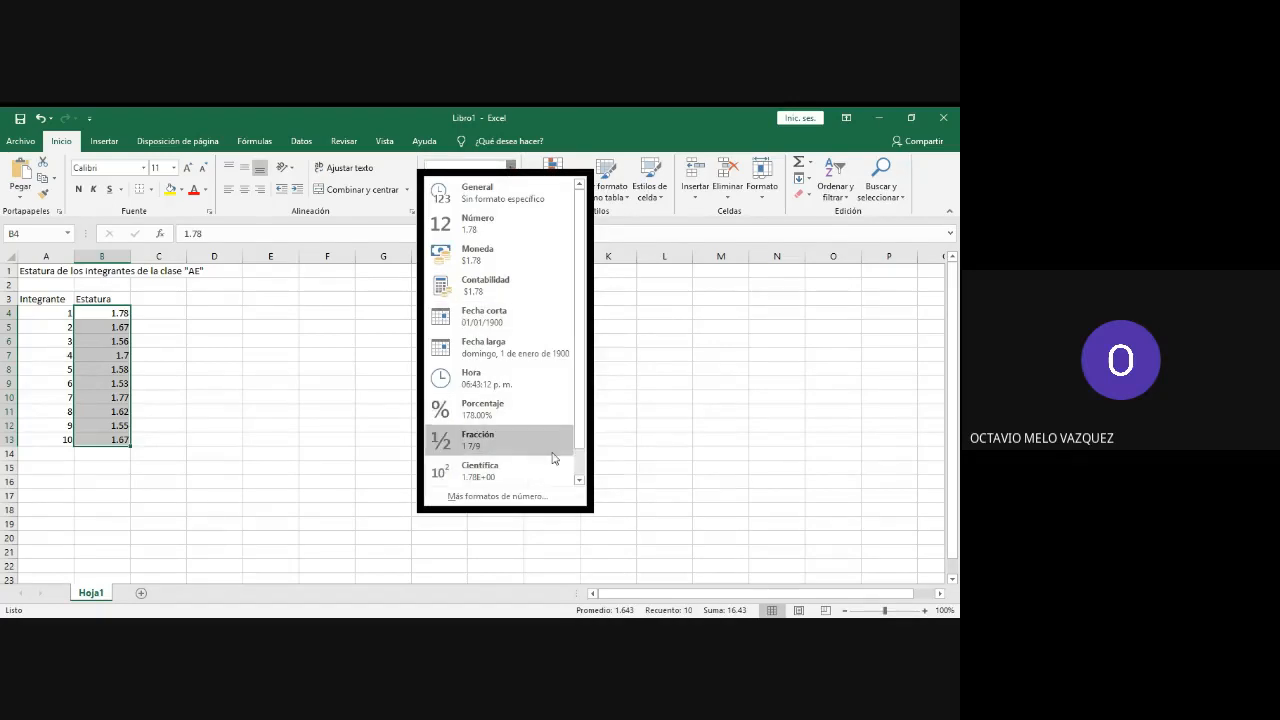
pyautogui.scroll(-1, 582, 458)
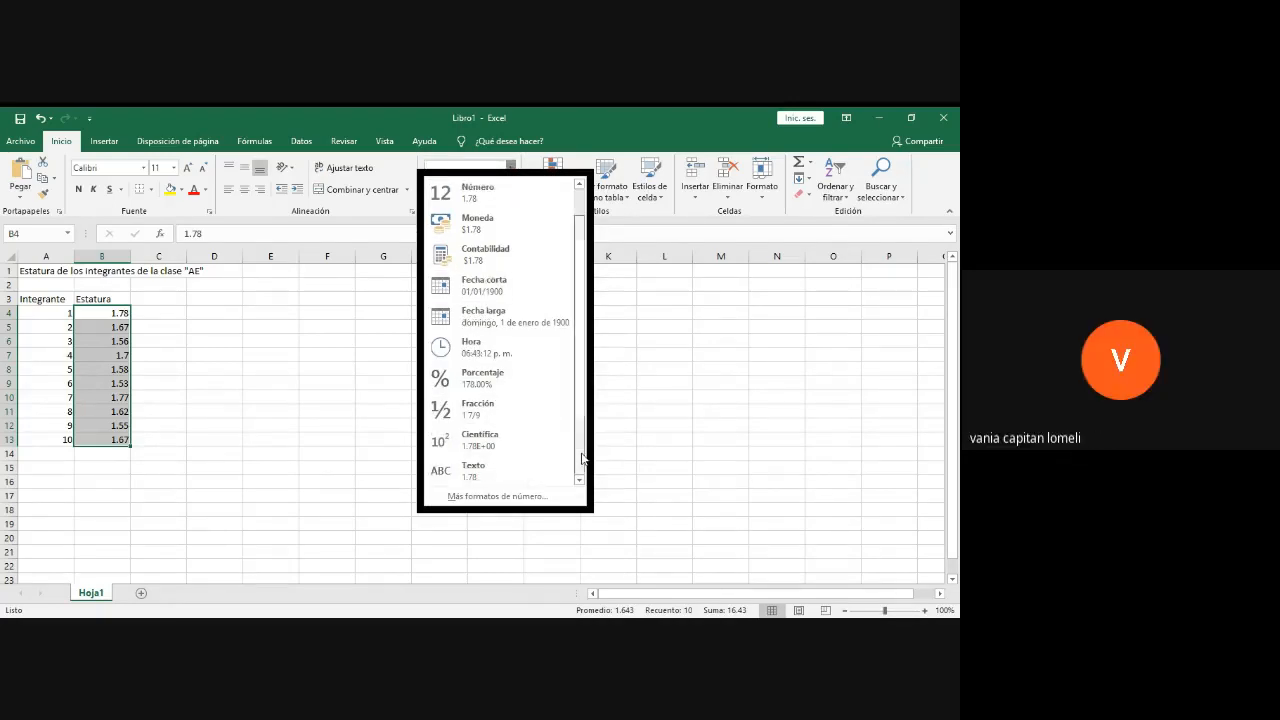
pyautogui.scroll(1, 582, 458)
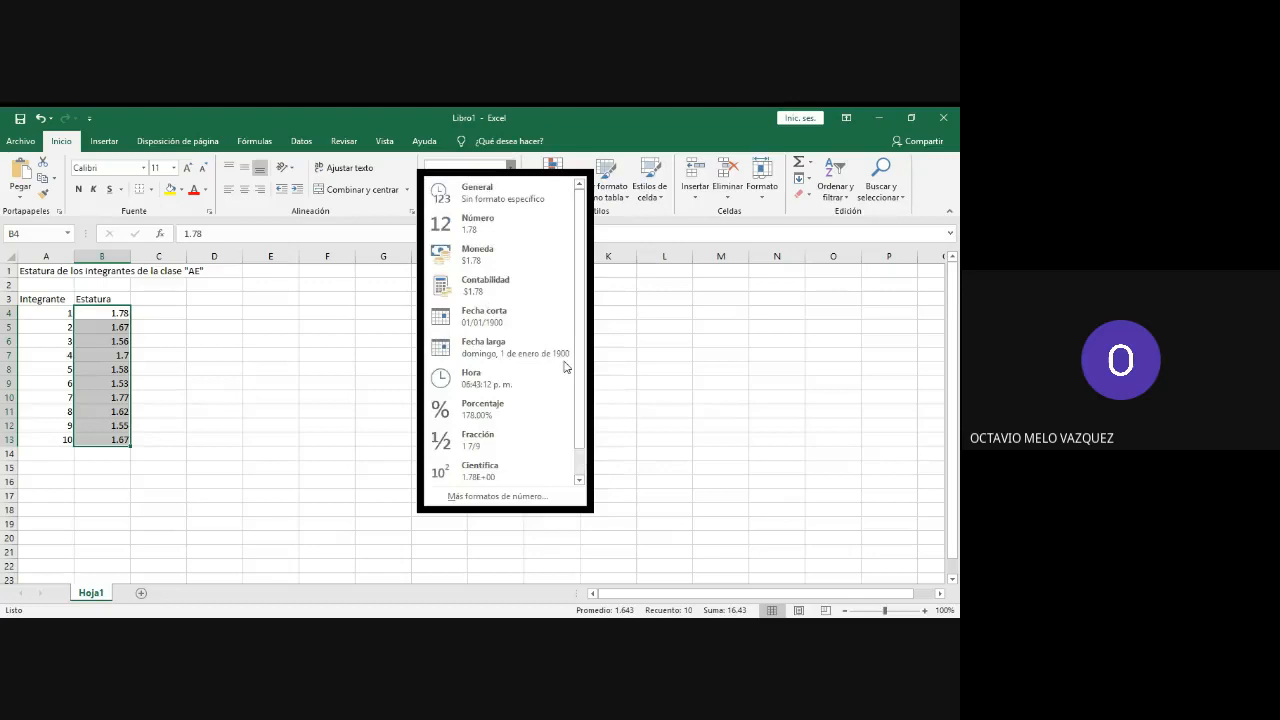
pyautogui.click(513, 251)
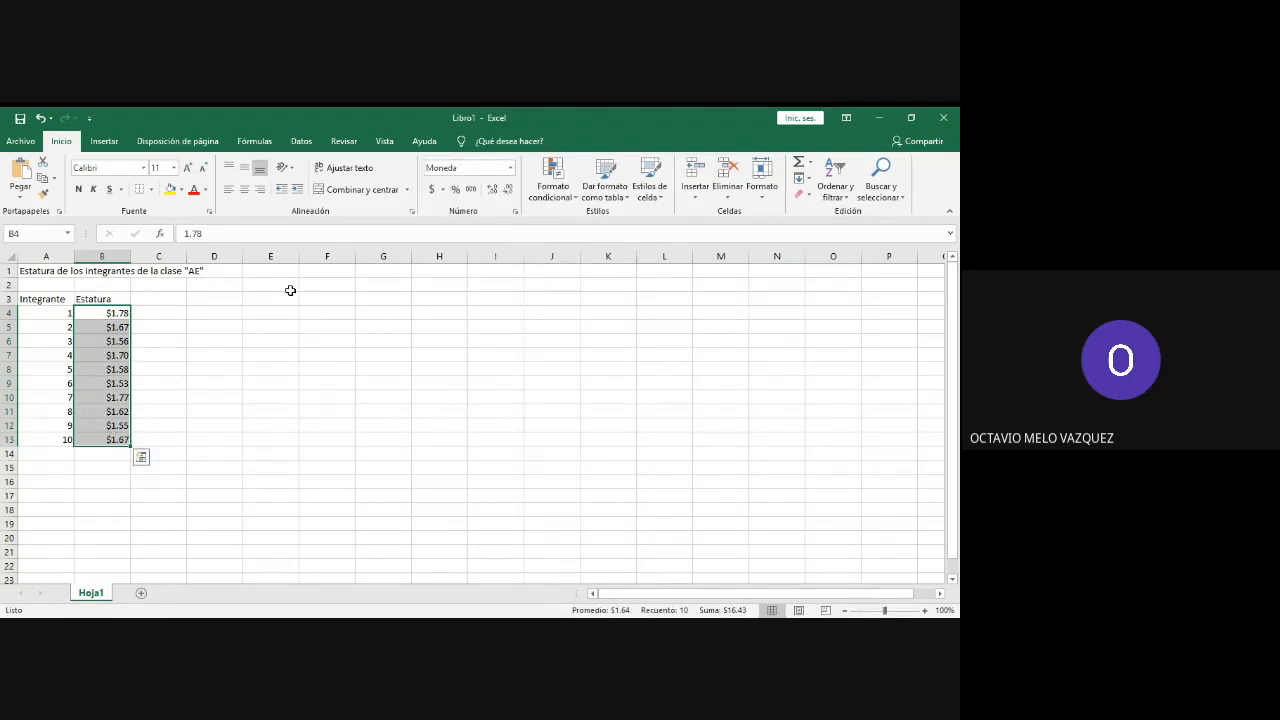
# Step: Apply the Fecha larga format to the heights in B4:B13 and replace it with the Hora format
pyautogui.click(511, 170)
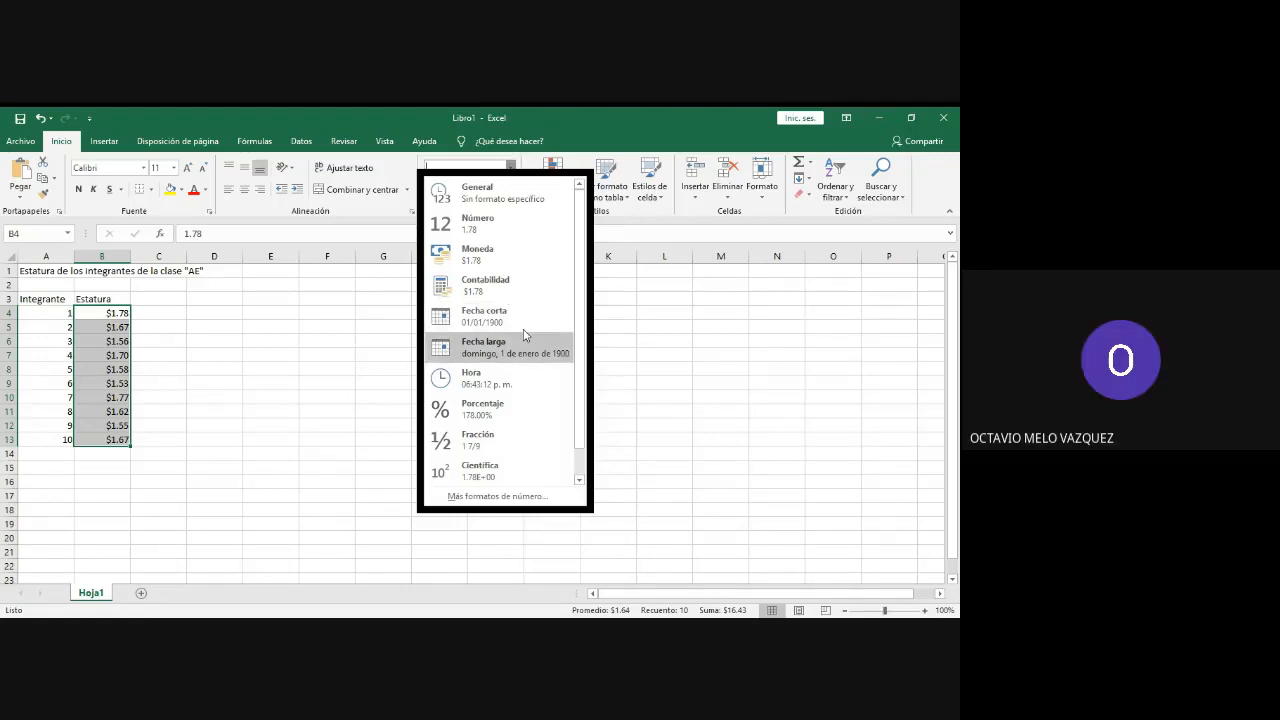
pyautogui.press('Escape')
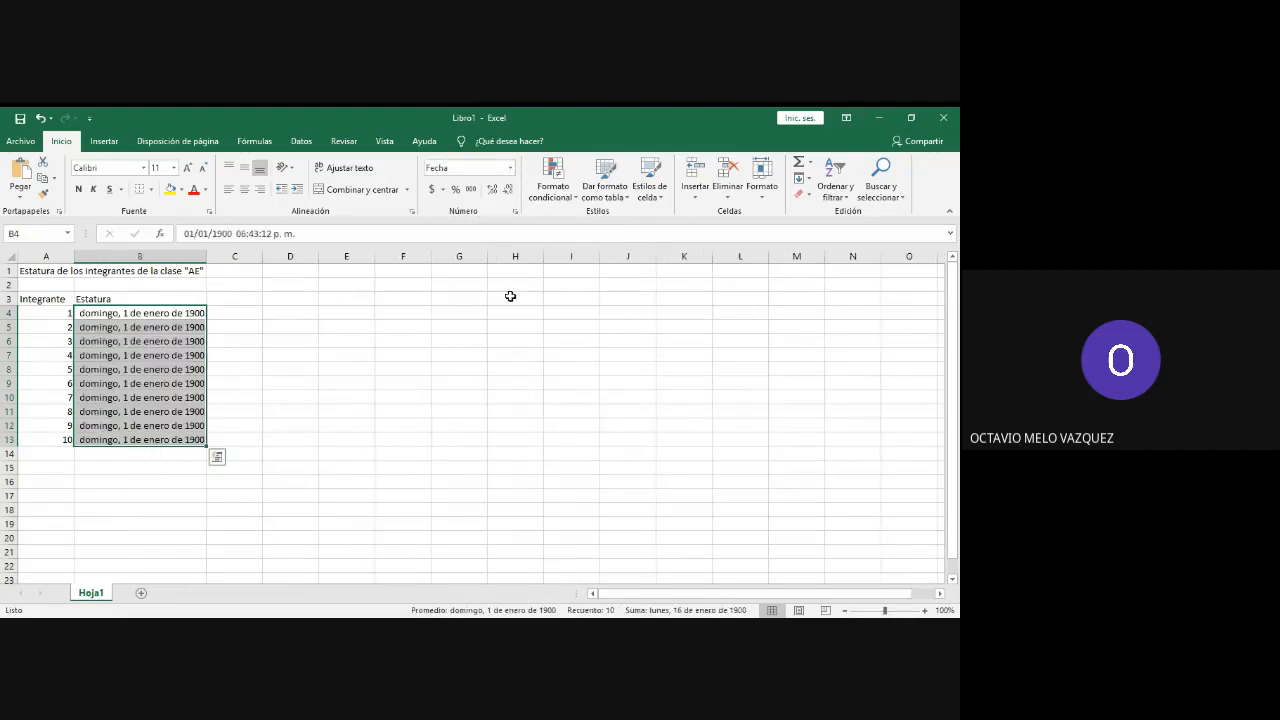
pyautogui.click(511, 168)
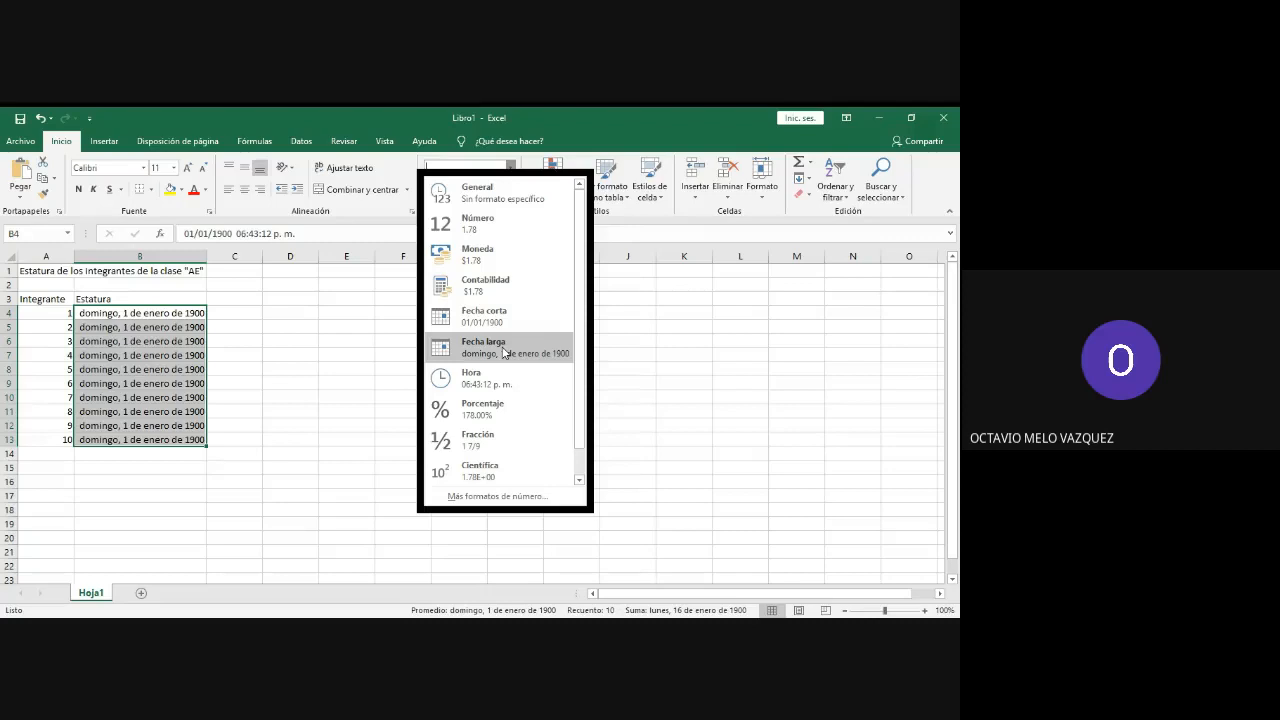
pyautogui.click(498, 385)
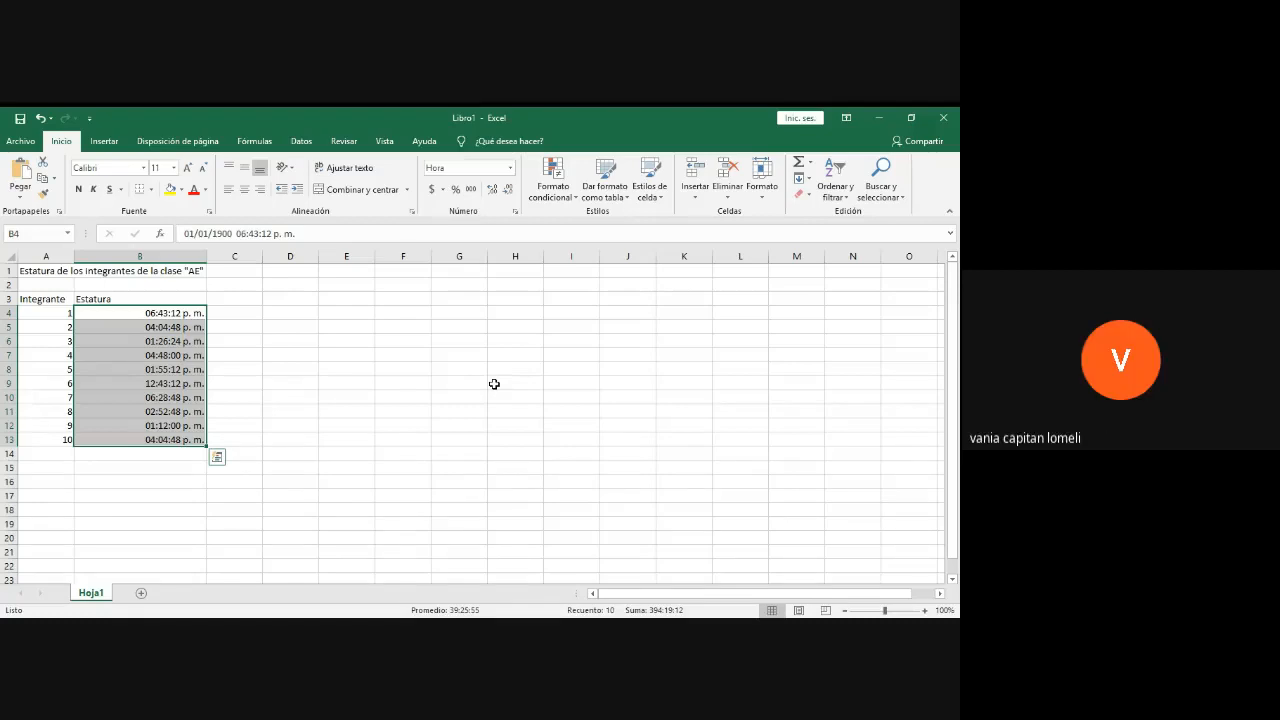
# Step: Return the heights in B4:B13 to the Número format, switching once to General and back for comparison
pyautogui.click(510, 168)
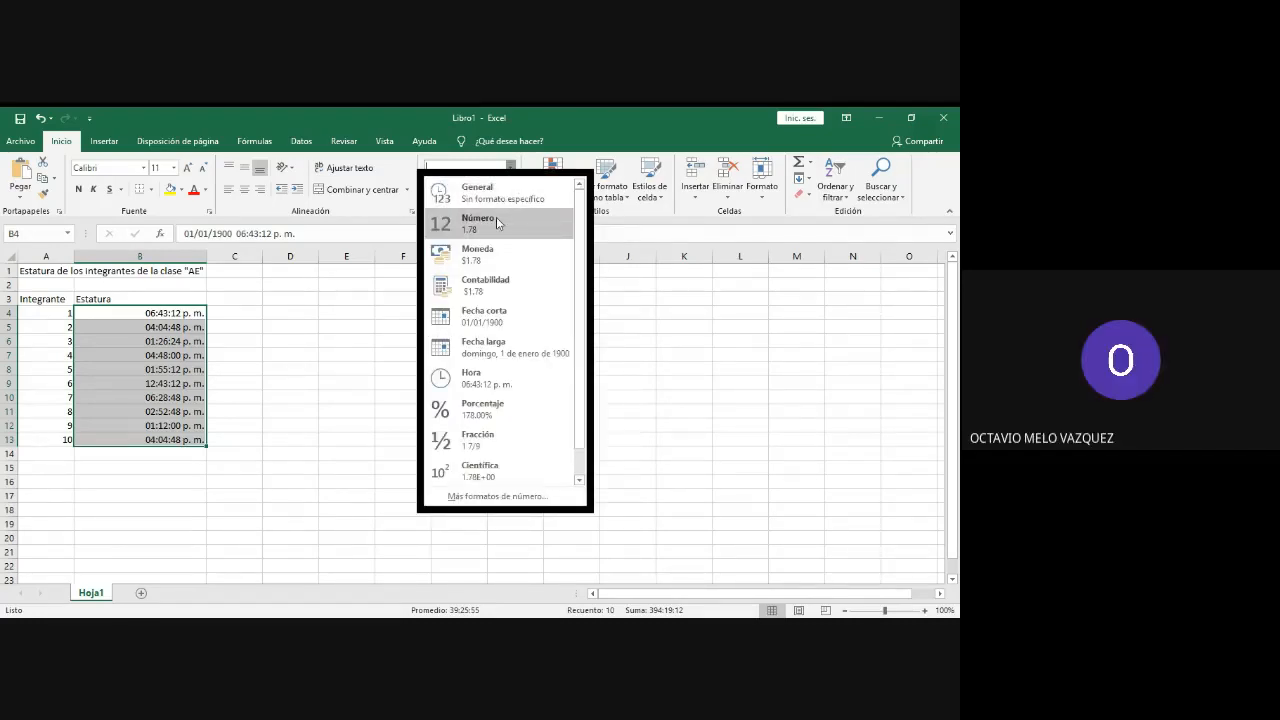
pyautogui.click(500, 223)
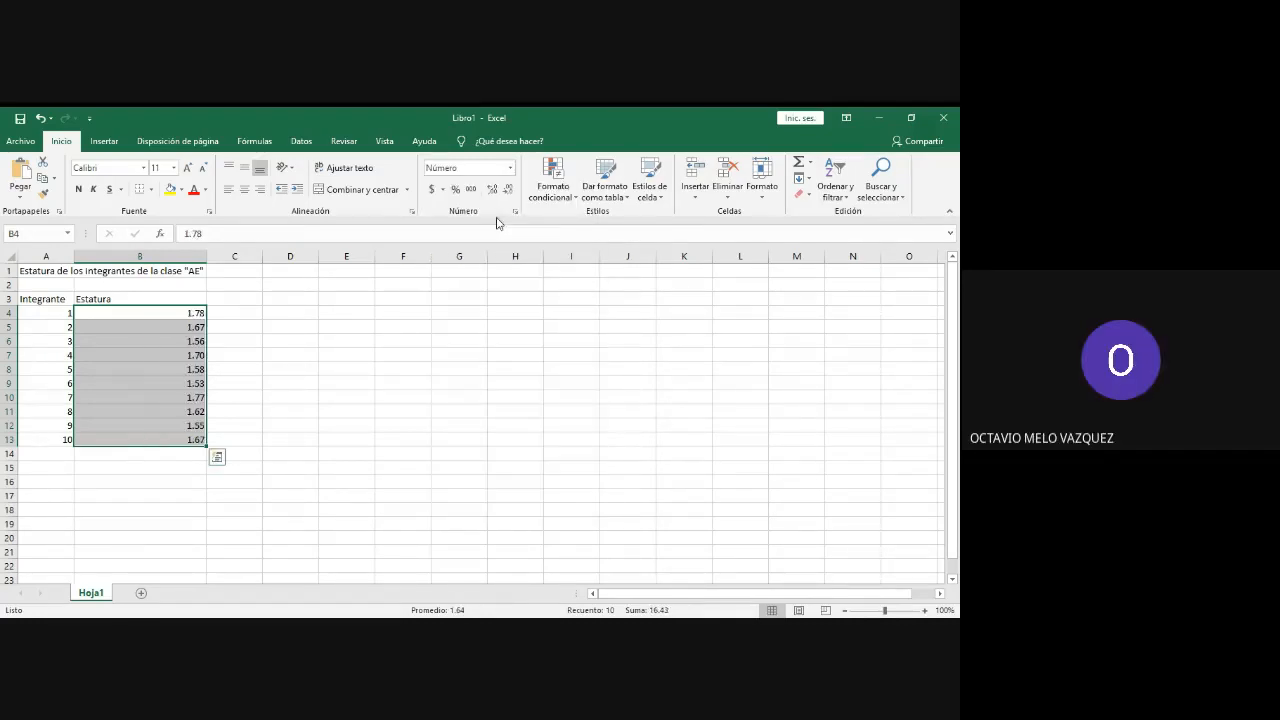
pyautogui.click(510, 168)
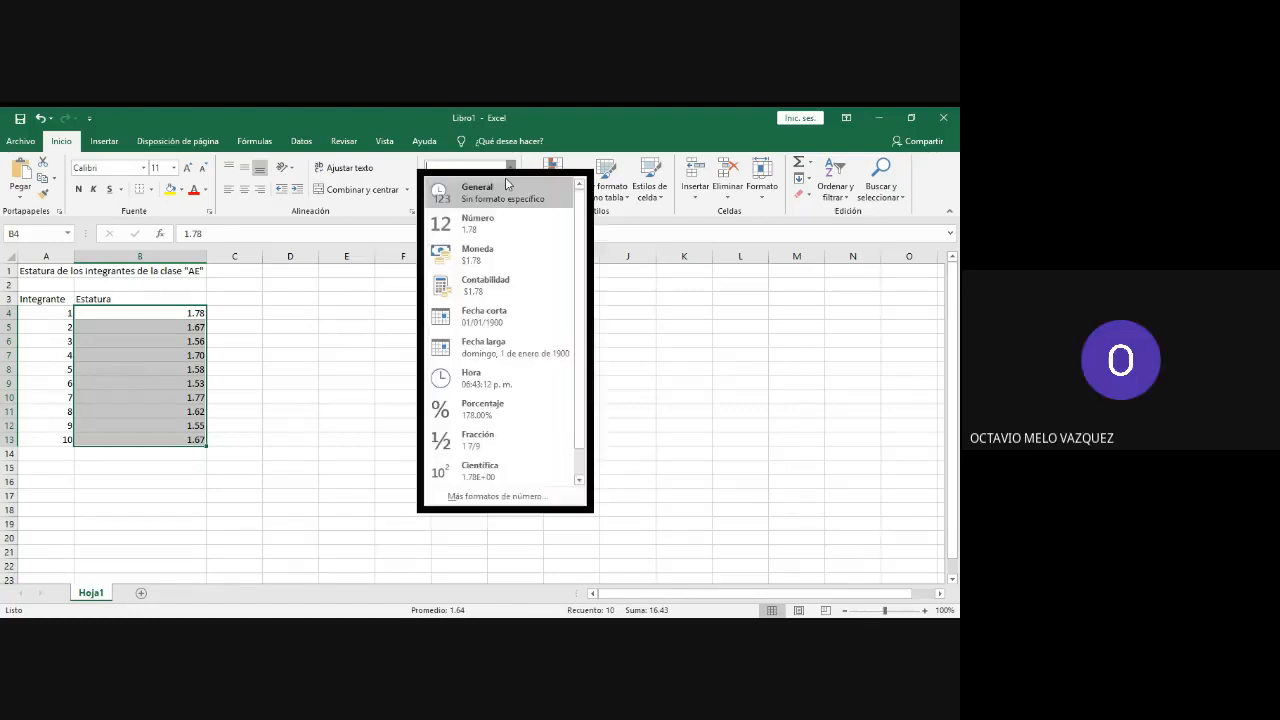
pyautogui.click(504, 198)
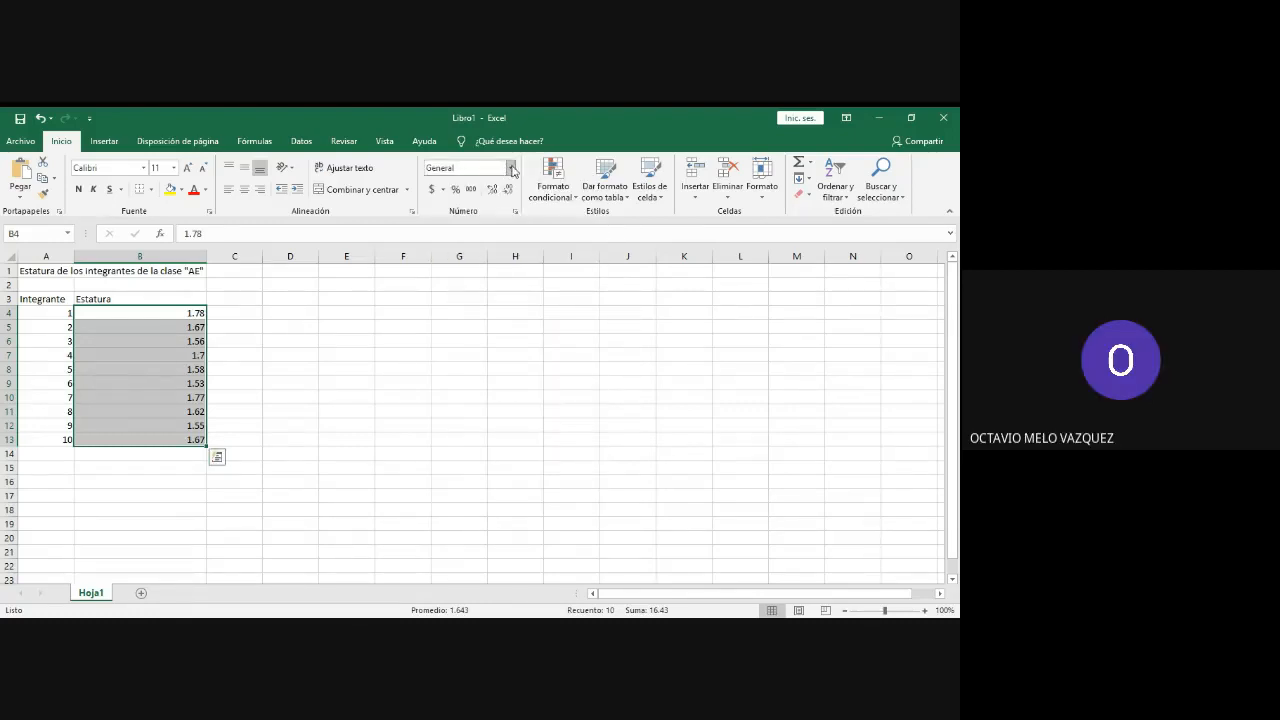
pyautogui.click(511, 168)
pyautogui.click(495, 222)
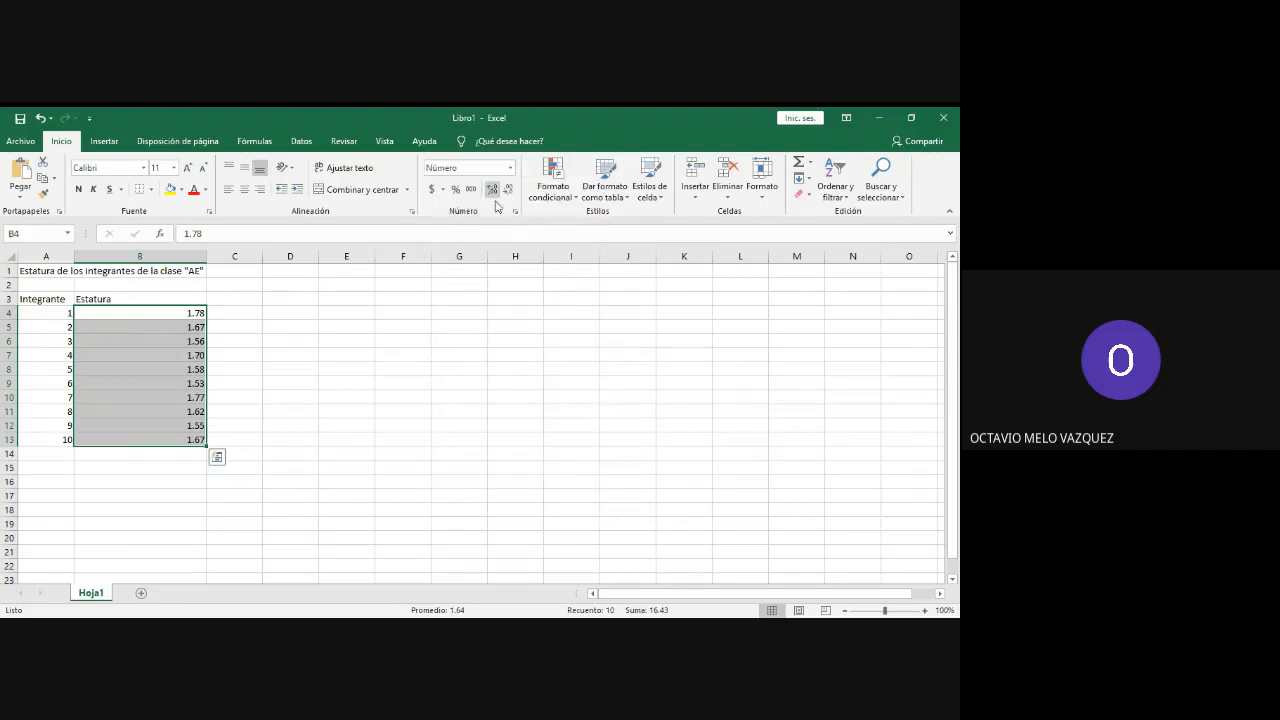
# Step: Alternate the heights in B4:B13 between the General and Número formats, ending with Número
pyautogui.click(510, 170)
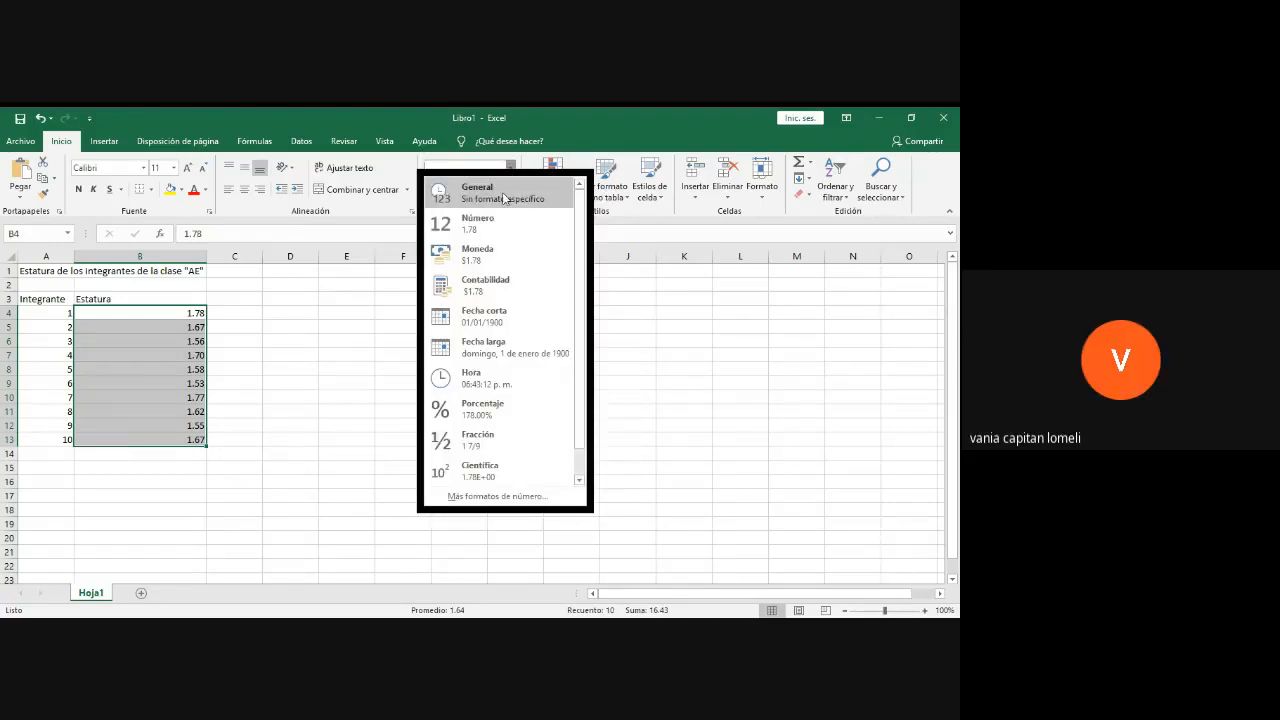
pyautogui.click(505, 198)
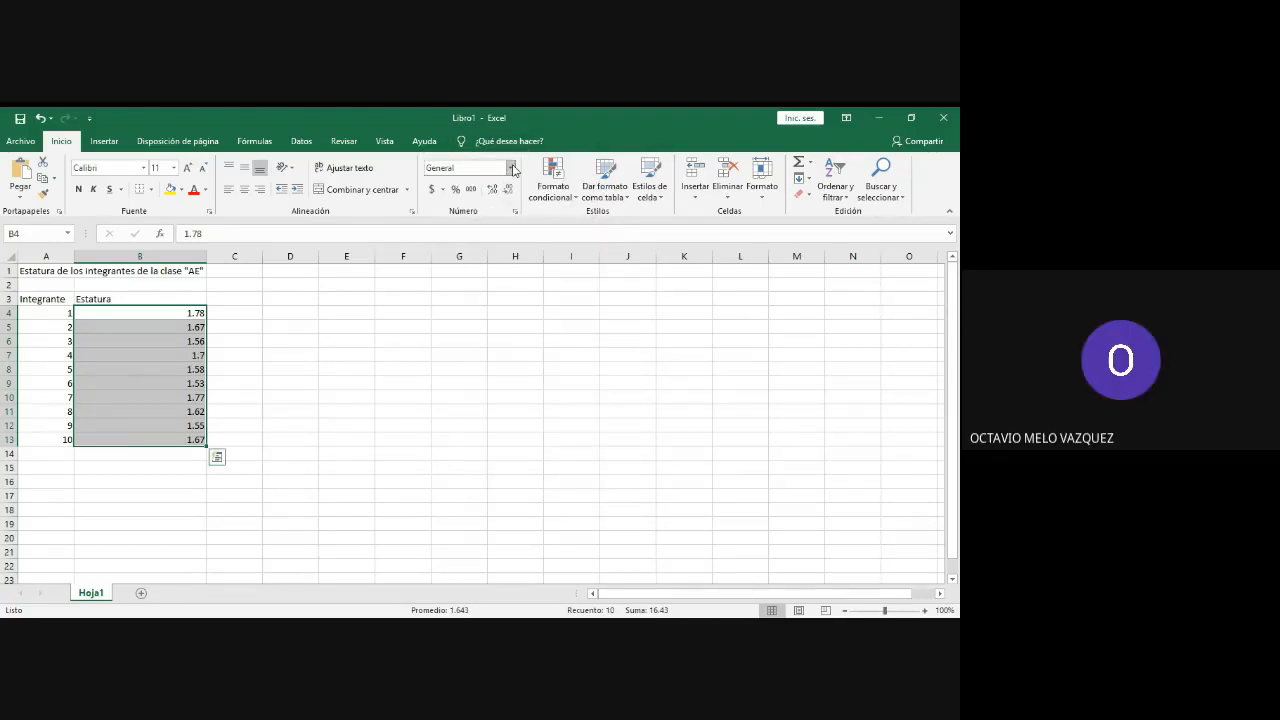
pyautogui.click(512, 168)
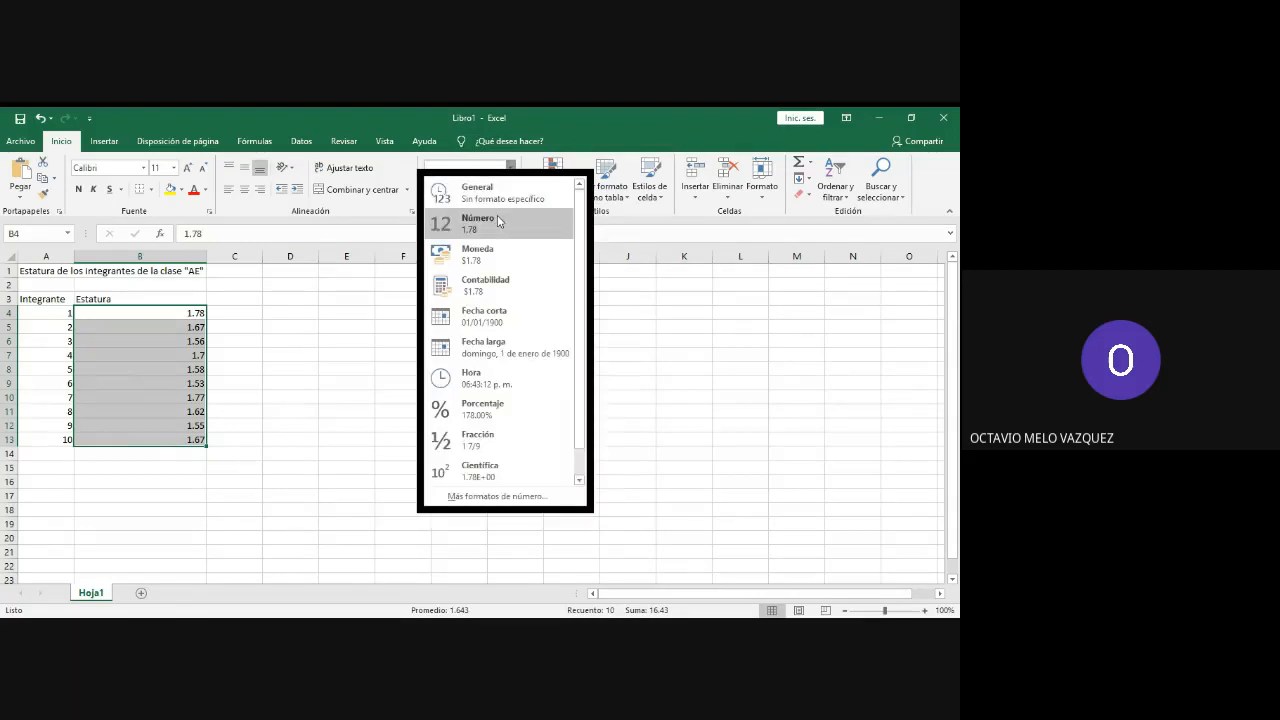
pyautogui.click(499, 199)
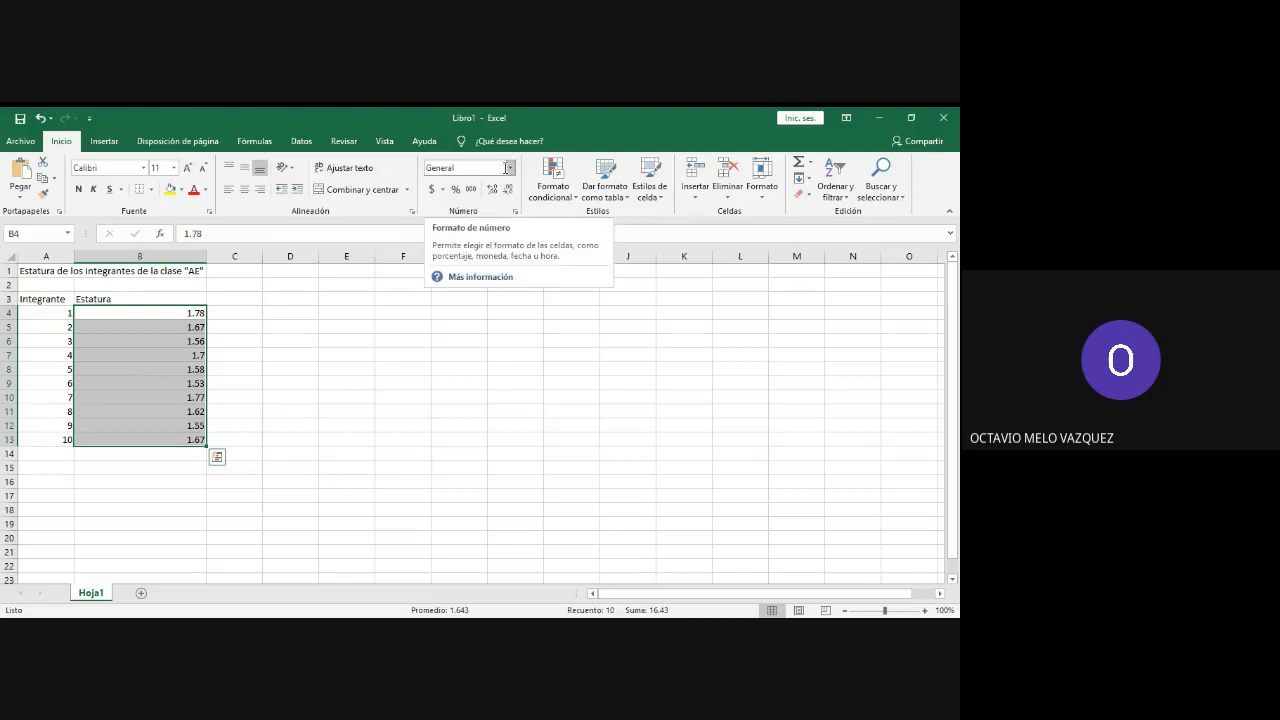
pyautogui.click(509, 167)
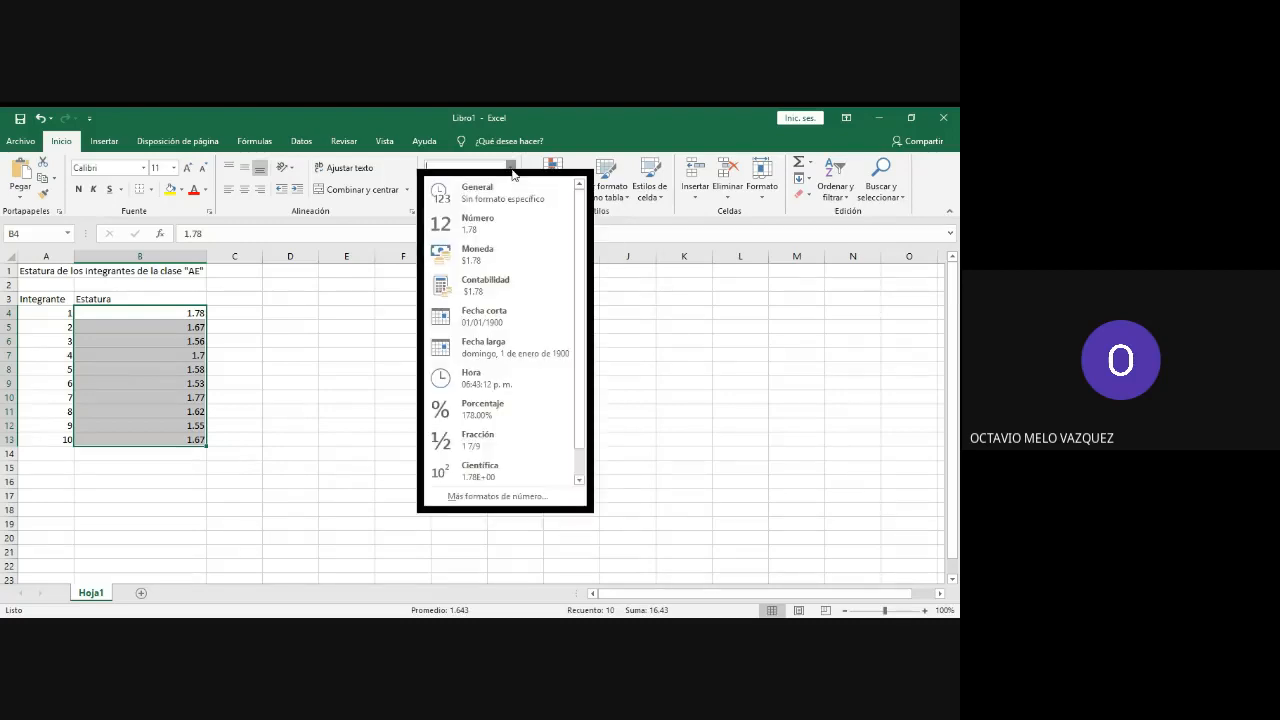
pyautogui.click(508, 220)
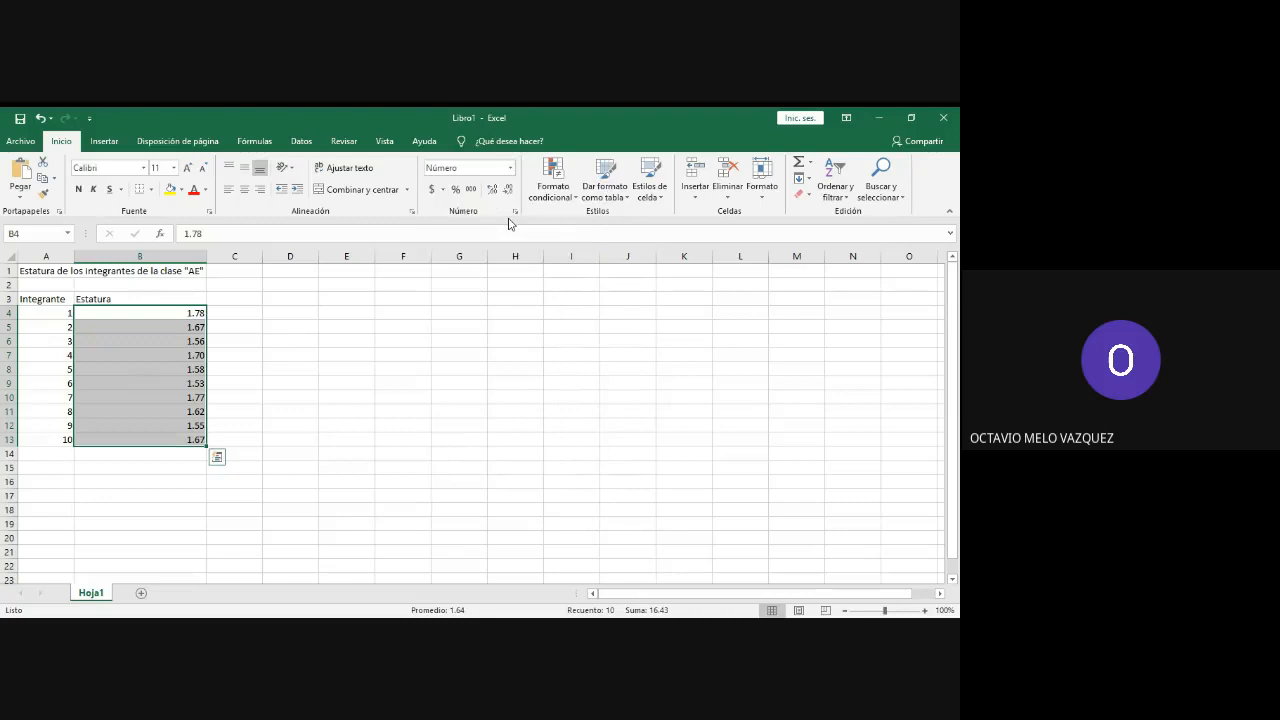
pyautogui.click(510, 168)
pyautogui.click(494, 196)
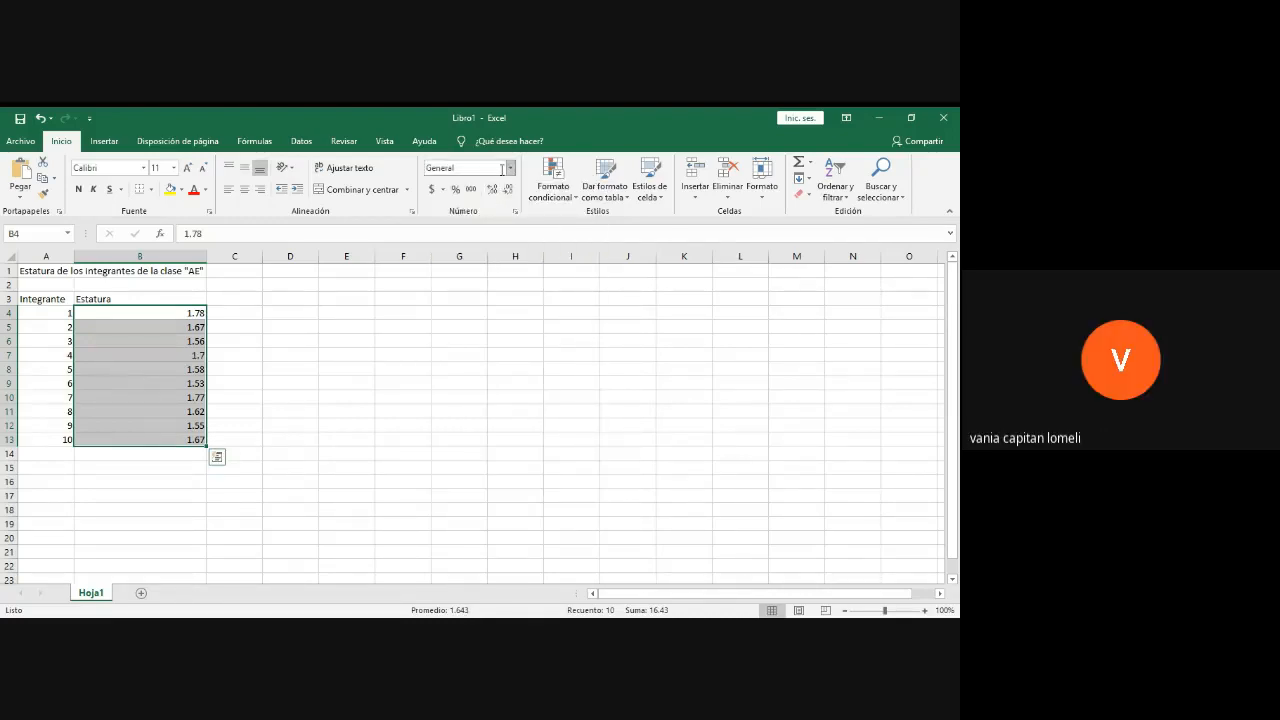
pyautogui.click(511, 171)
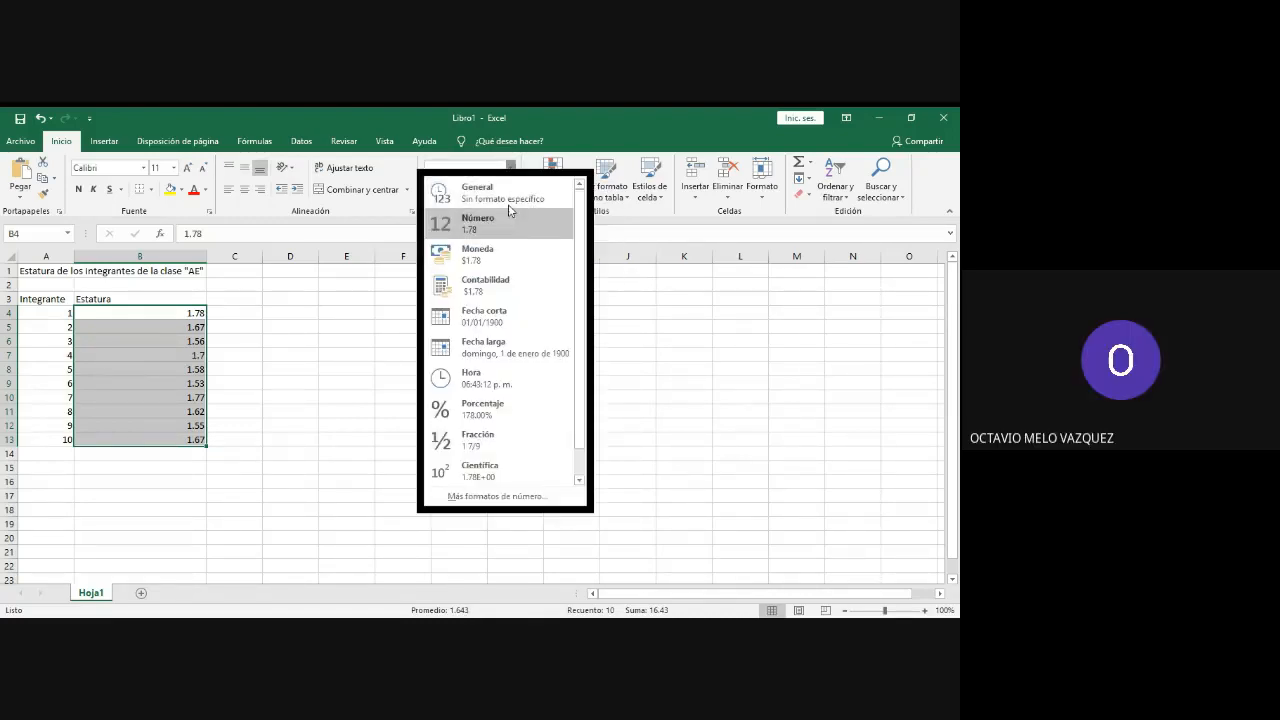
pyautogui.click(510, 225)
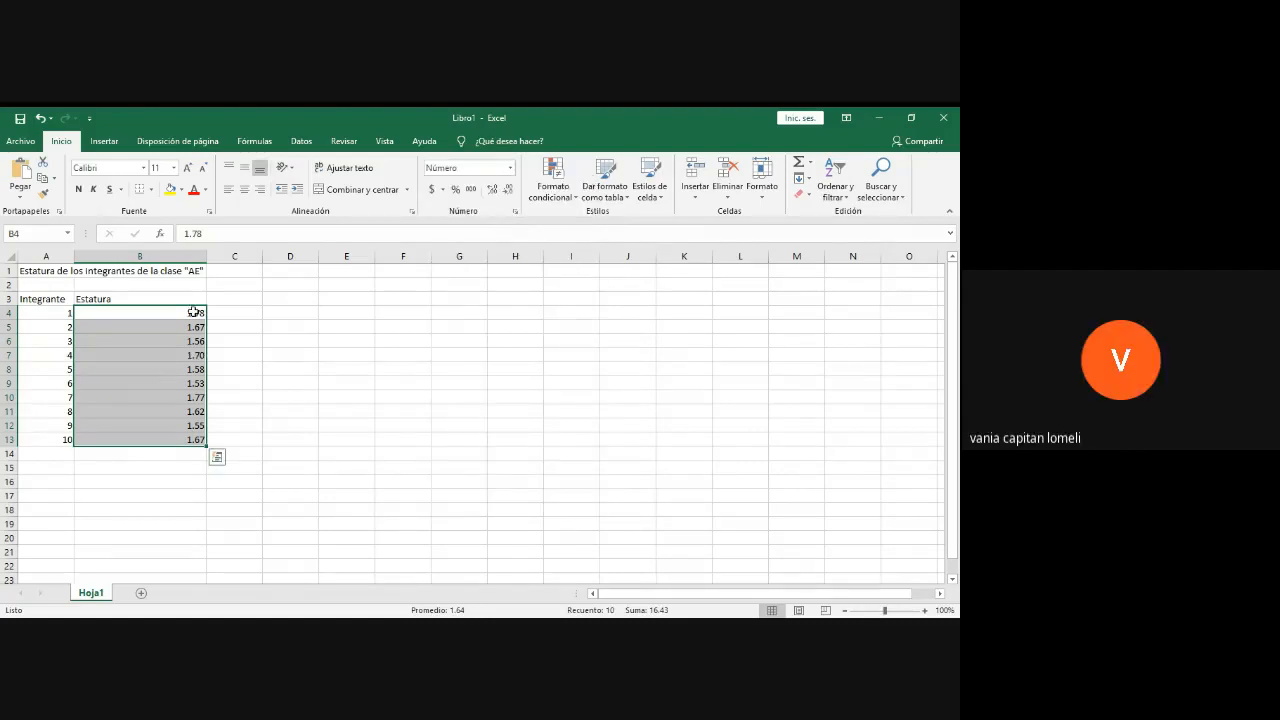
# Step: Narrow column B, the Estatura column, to about the default column width
pyautogui.moveTo(204, 258); pyautogui.dragTo(128, 285)
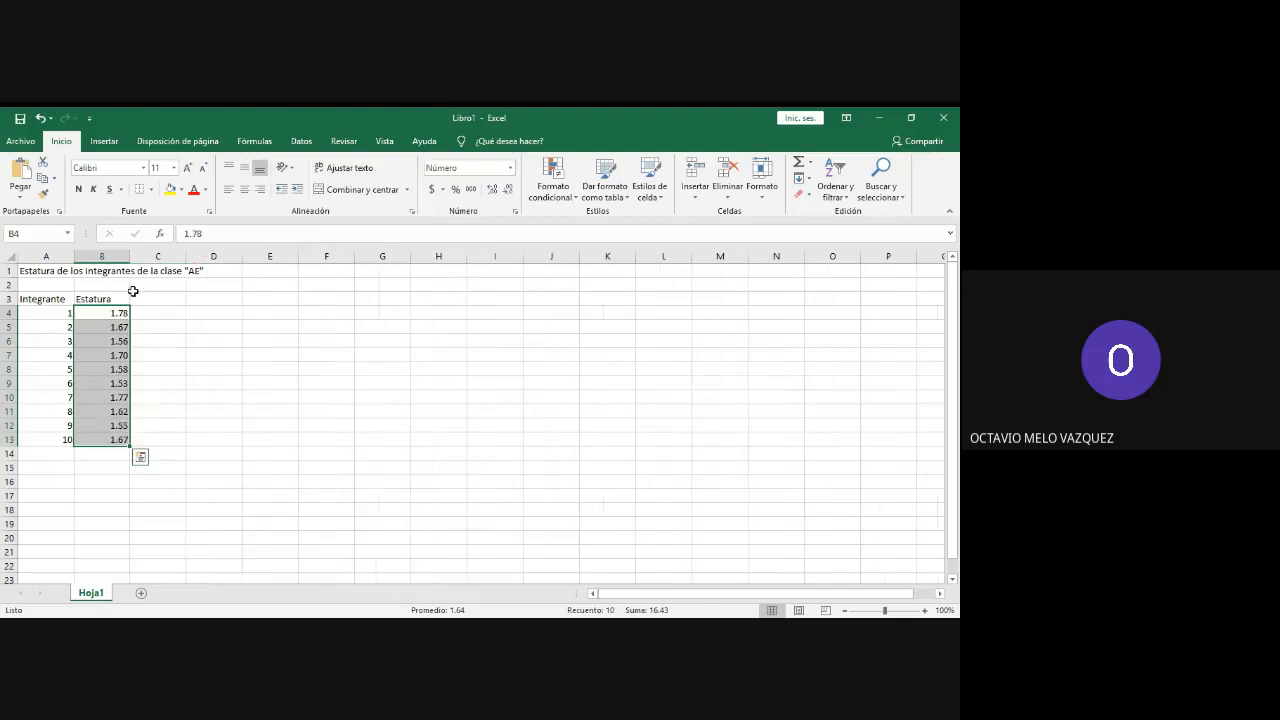
pyautogui.click(133, 295)
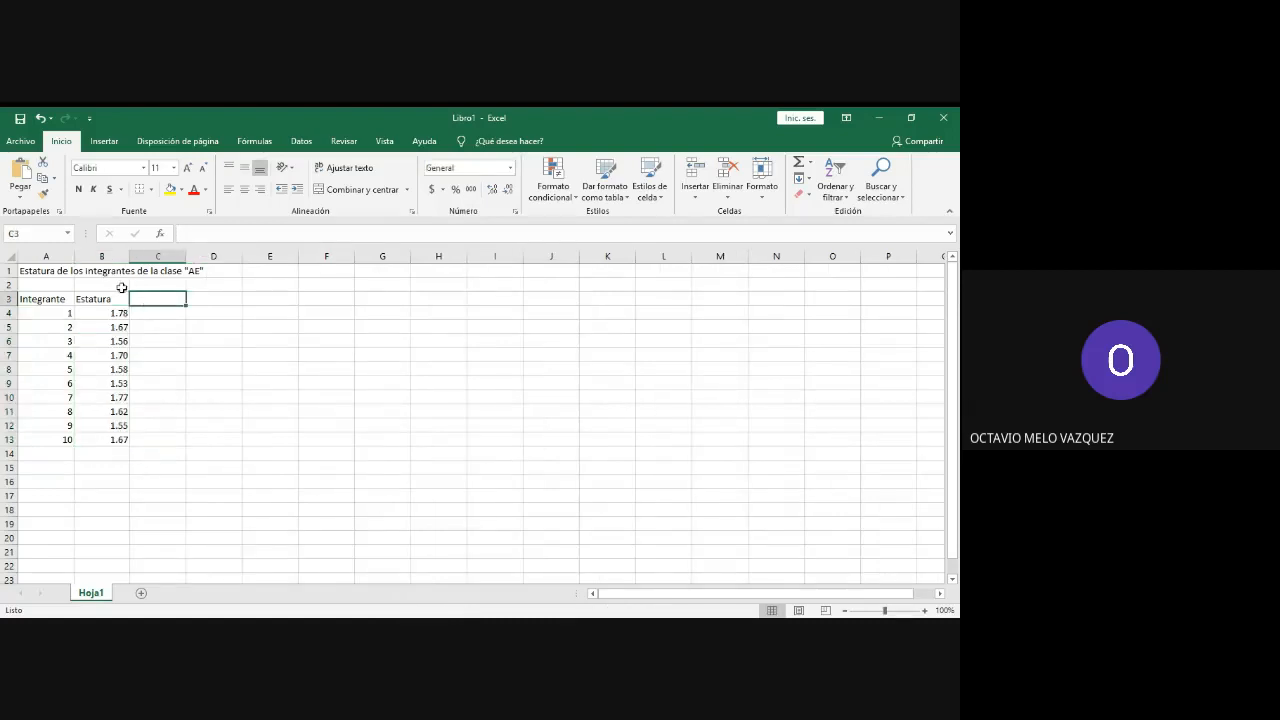
pyautogui.click(19, 118)
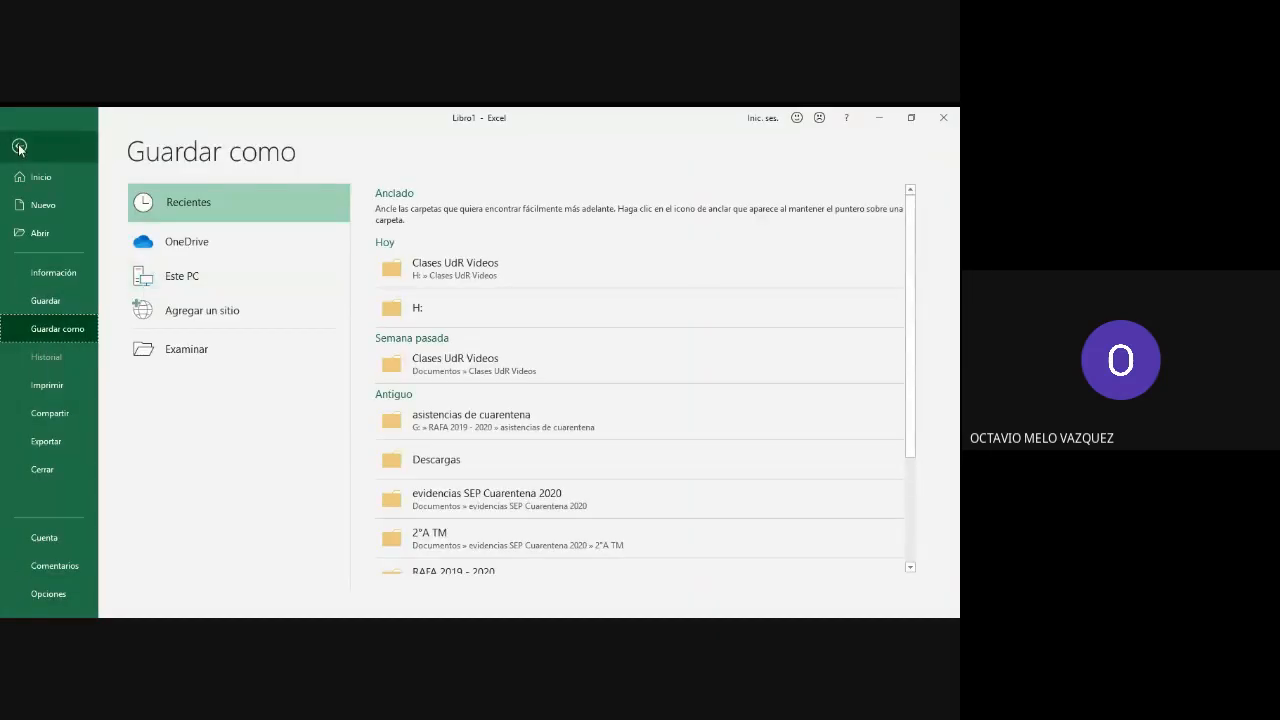
pyautogui.click(19, 147)
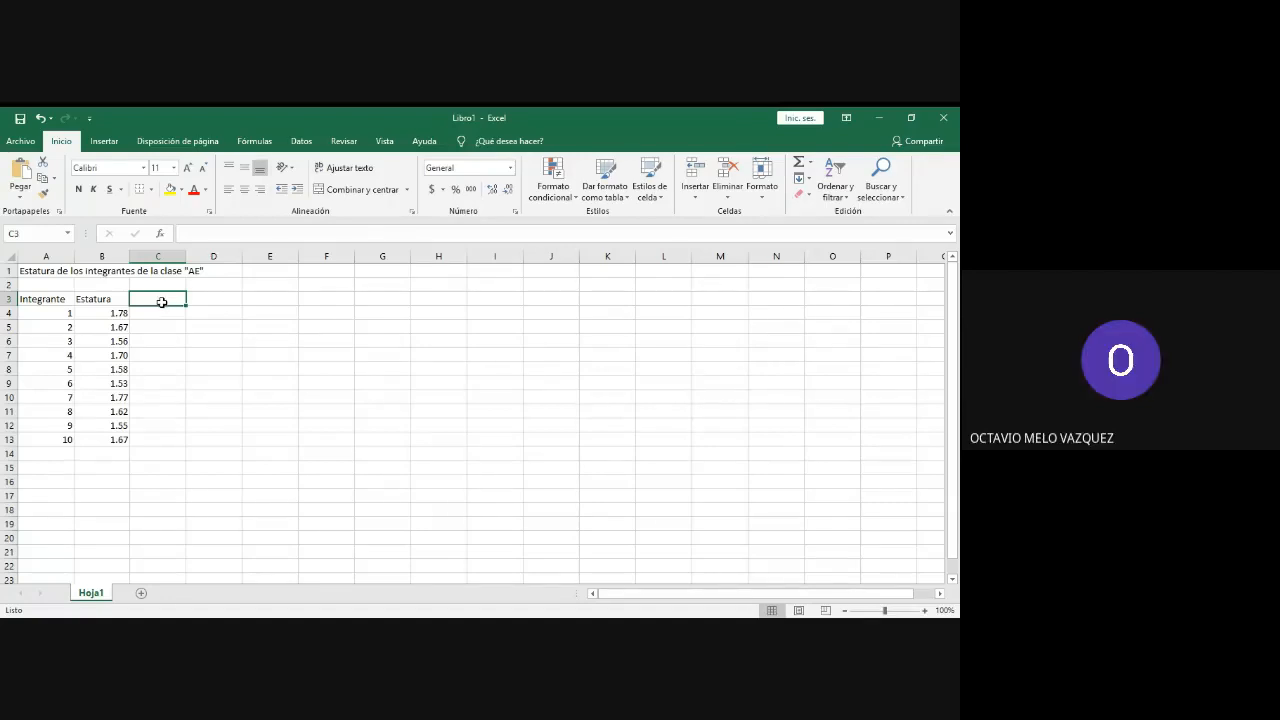
pyautogui.scroll(-1, 161, 302)
pyautogui.moveTo(101, 303); pyautogui.dragTo(86, 410)
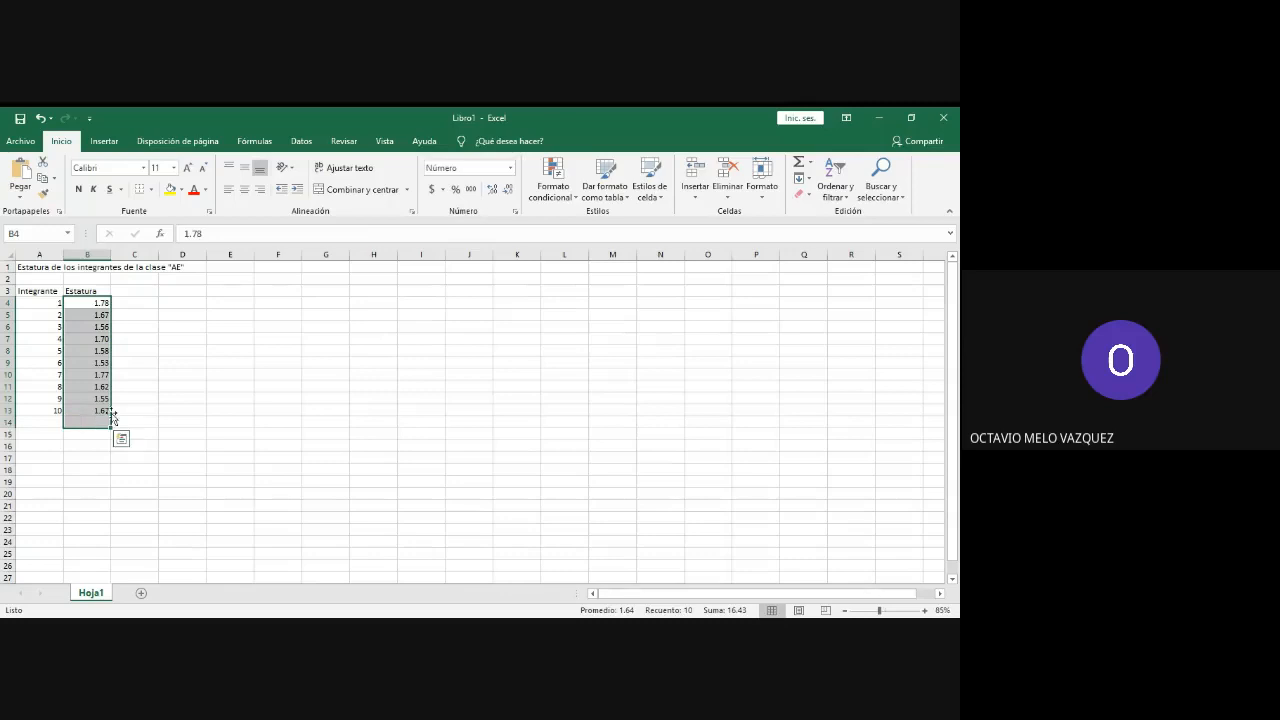
pyautogui.click(116, 410)
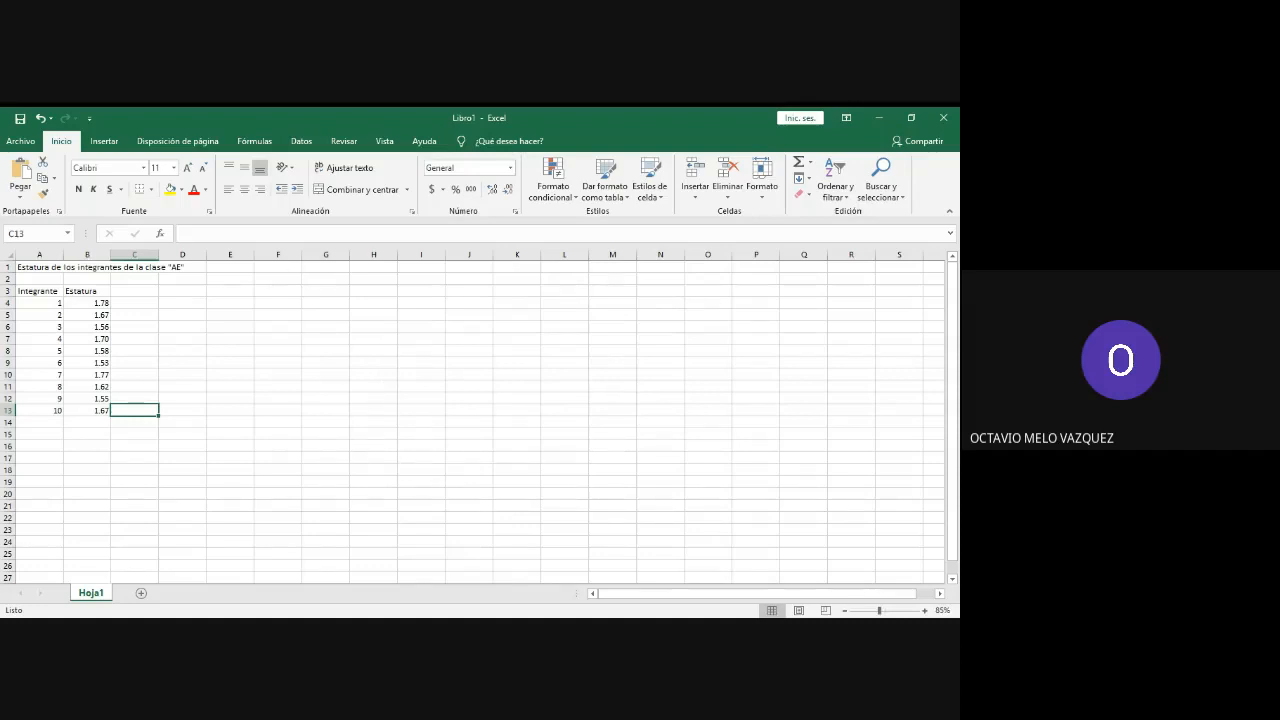
pyautogui.click(925, 610)
pyautogui.click(925, 611)
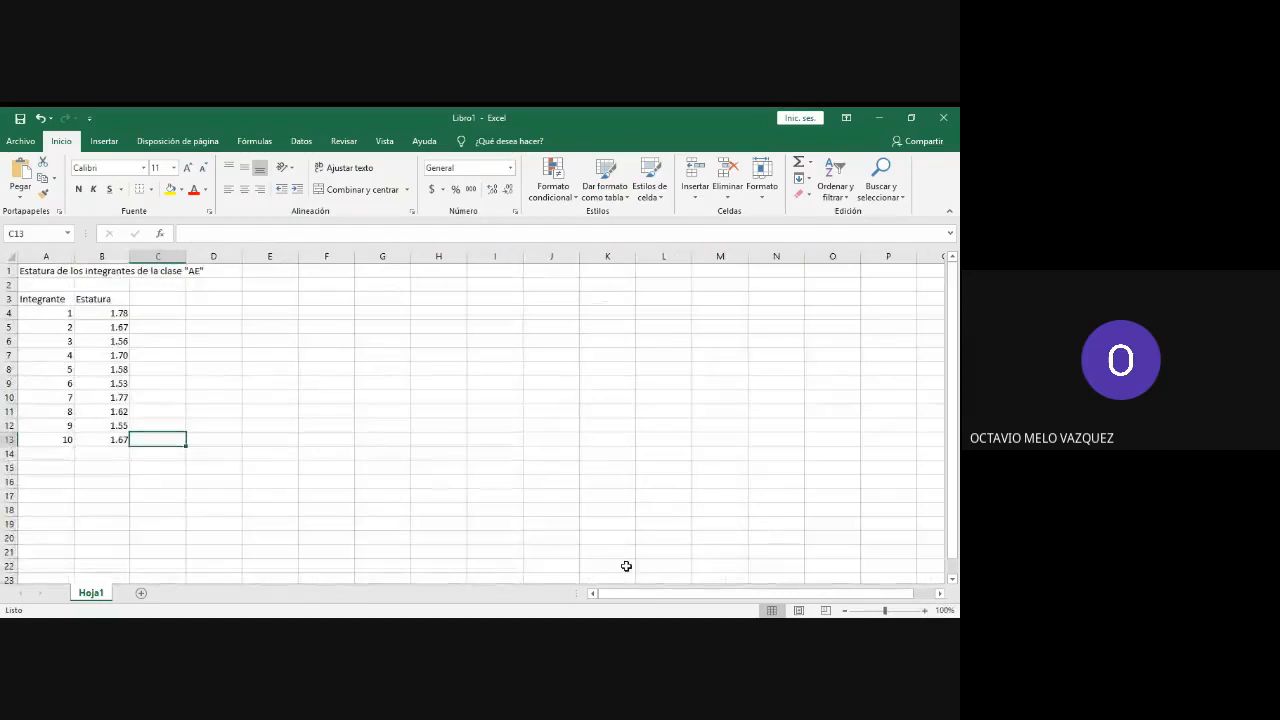
# Step: Enter the heading "Frecuencia Absoluta" in cell C3, beside the Estatura heading
pyautogui.click(155, 301)
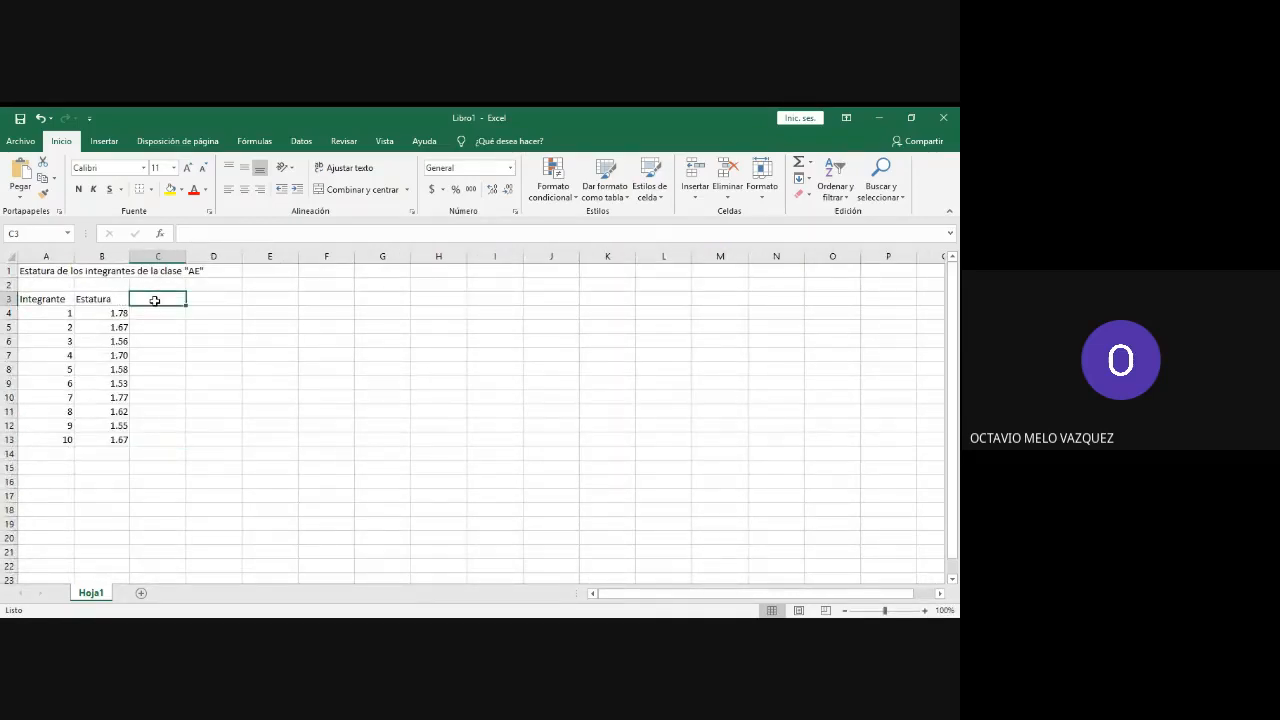
pyautogui.write('Frec')
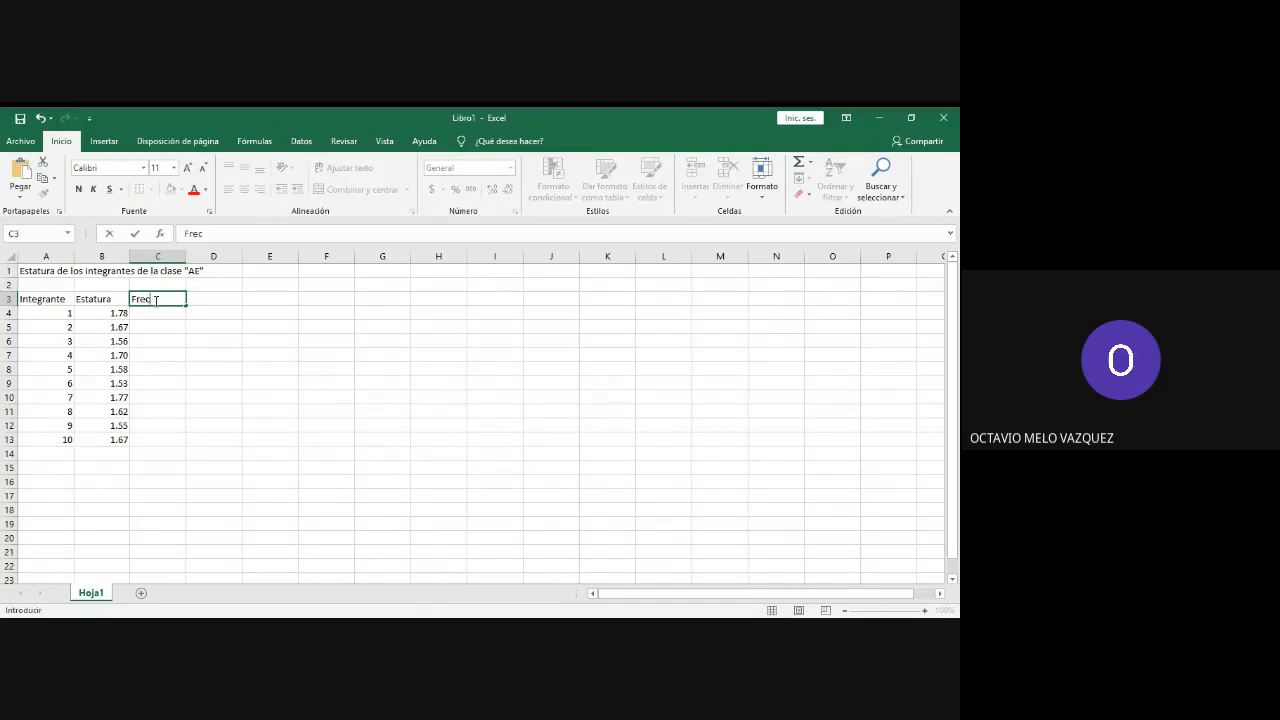
pyautogui.write('uencia Absoluta')
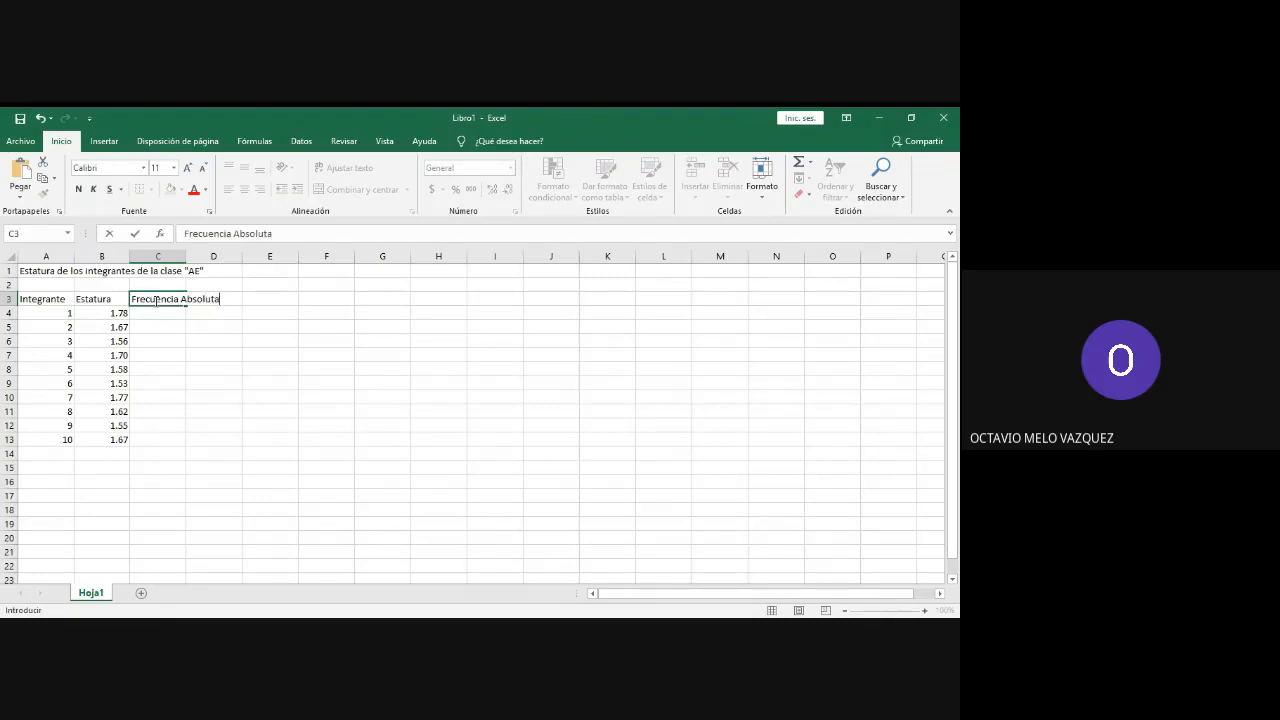
pyautogui.press('Return')
pyautogui.press('Right')
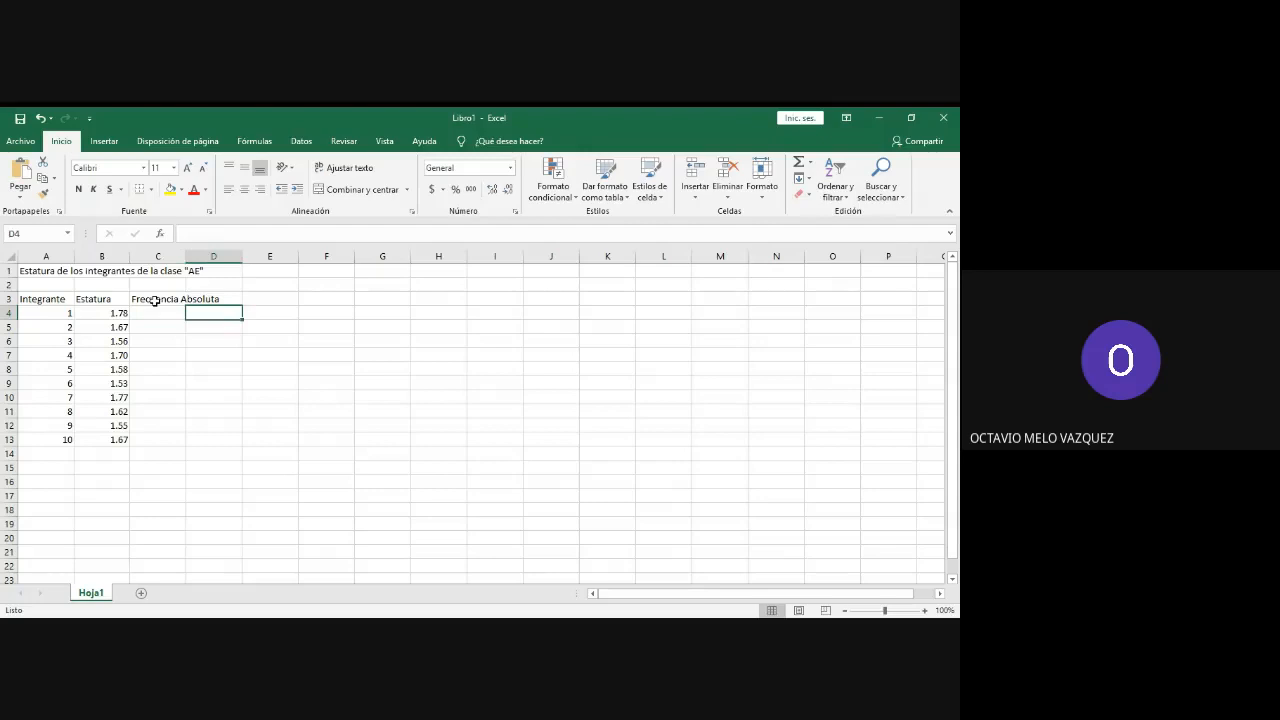
pyautogui.hscroll(2, 152, 300)
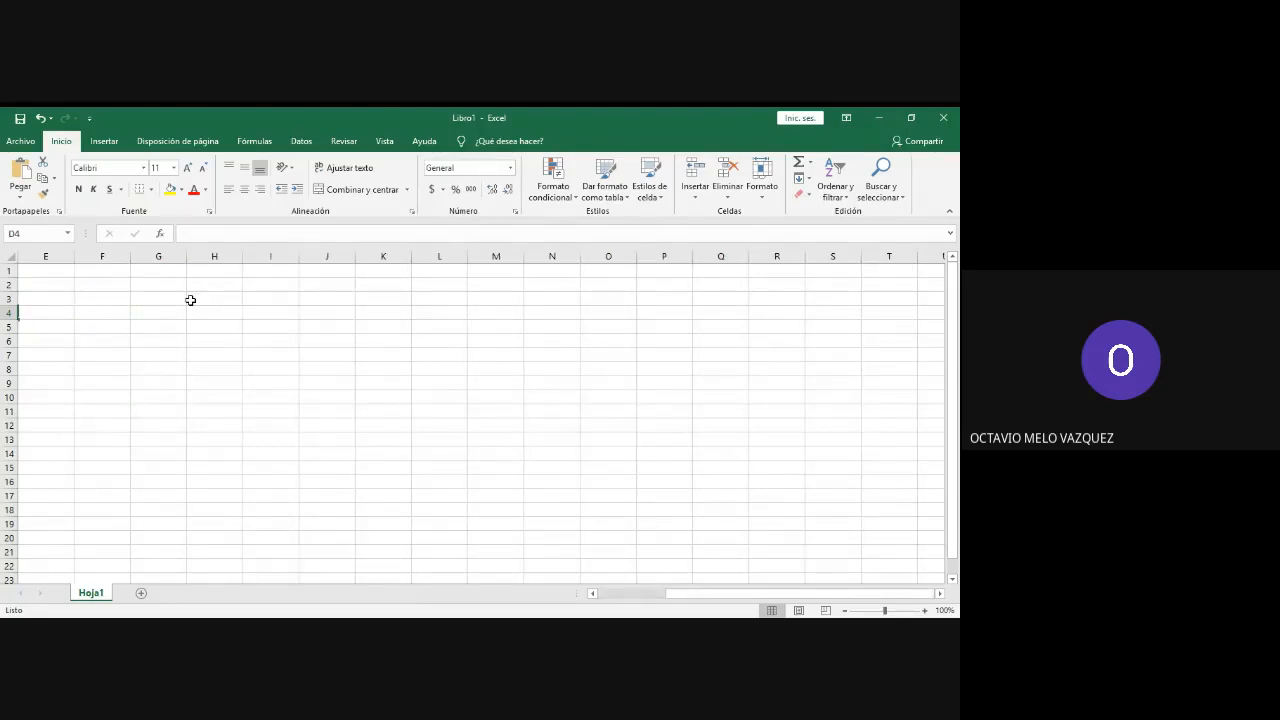
pyautogui.write('4444444444444444444444')
pyautogui.press('Escape')
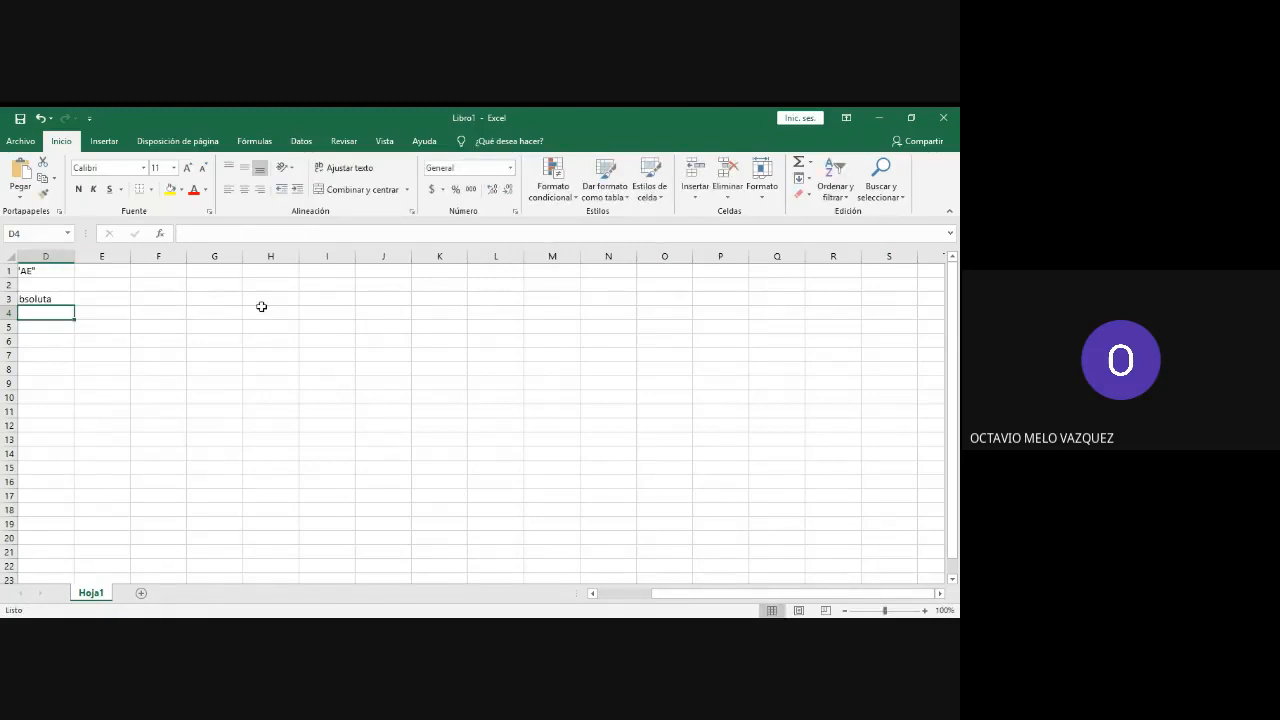
pyautogui.hscroll(-3, 261, 306)
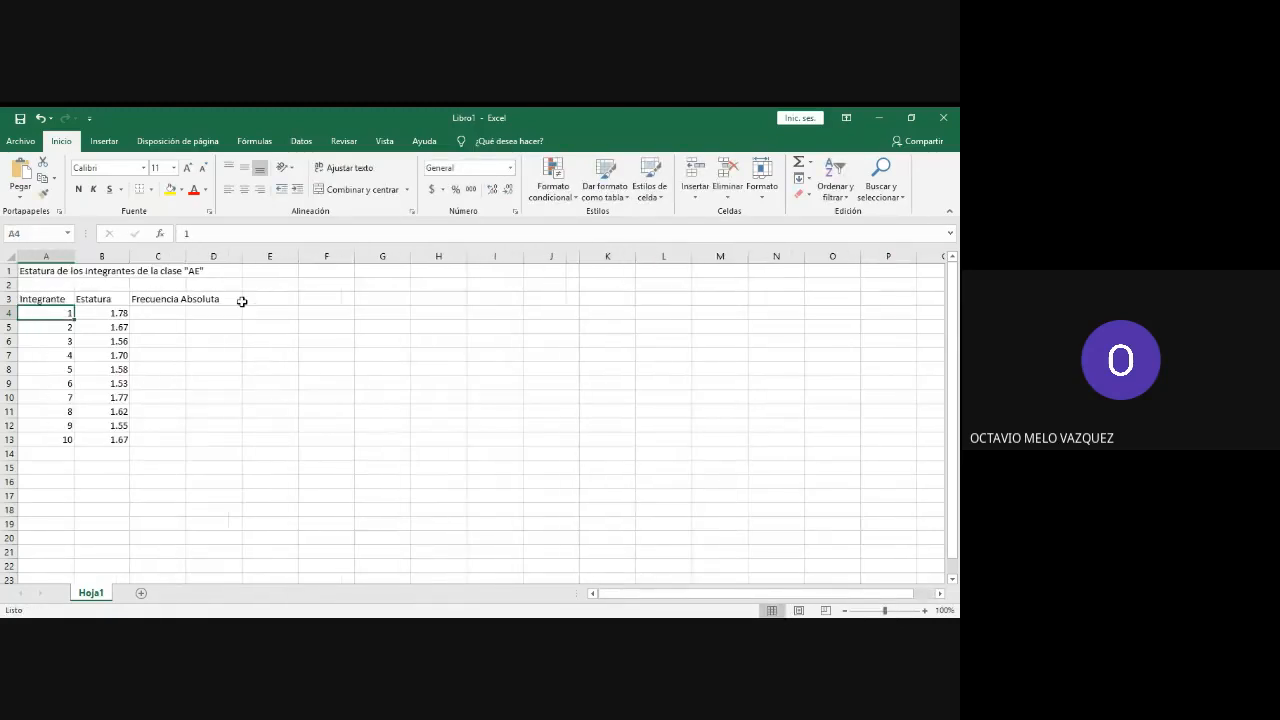
# Step: Enter the heading "F Acumulada" in cell D3
pyautogui.click(234, 298)
pyautogui.write('F')
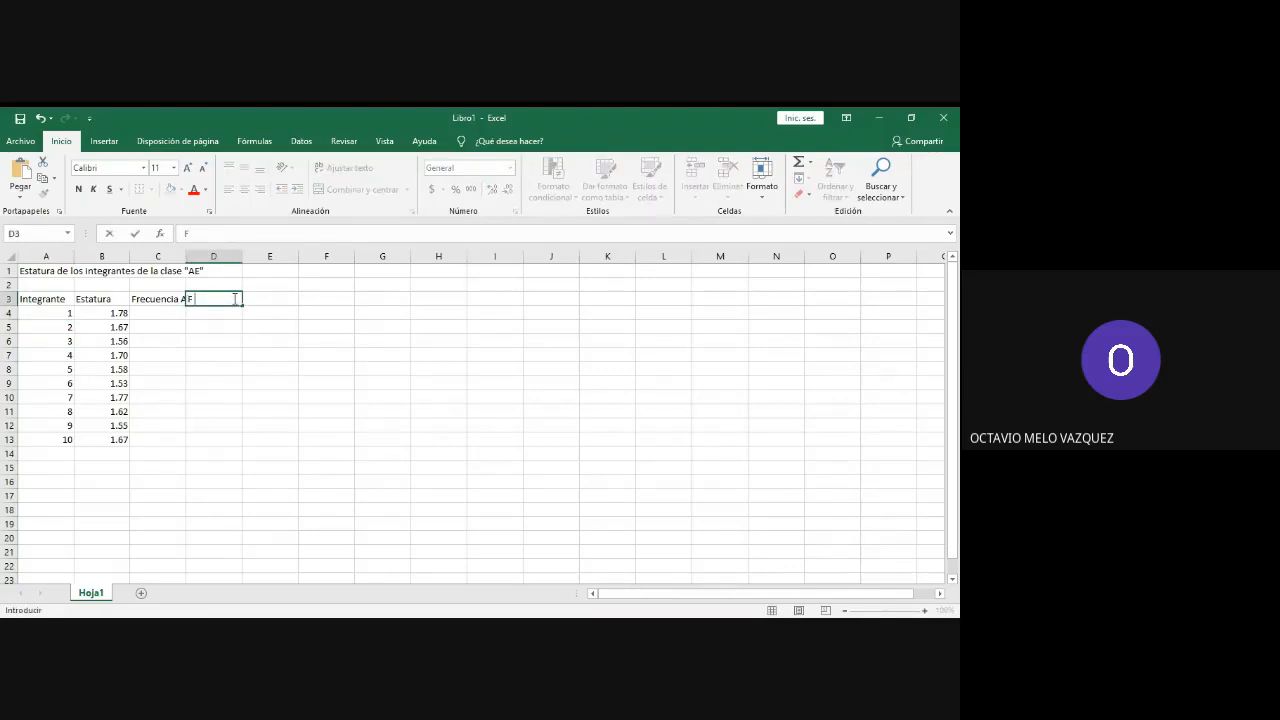
pyautogui.write(' Acumulada')
pyautogui.press('Tab')
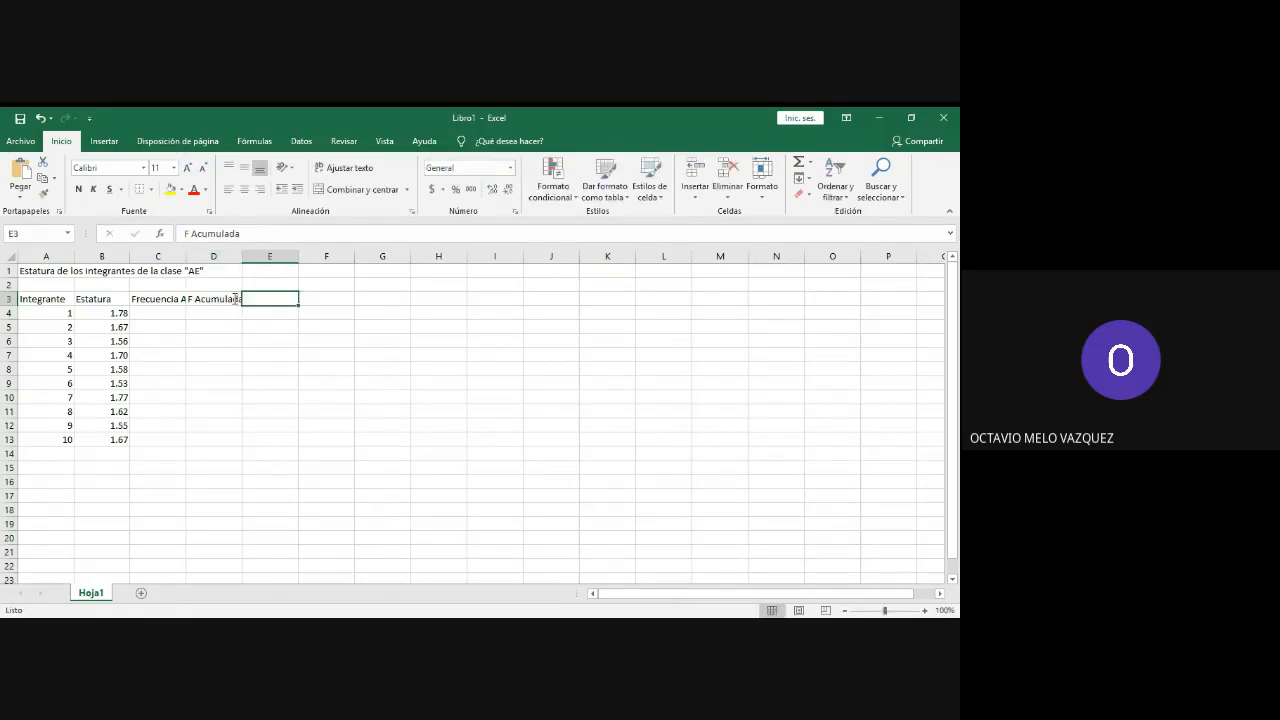
# Step: Enter the heading "F relativa" in cell E3
pyautogui.write('D')
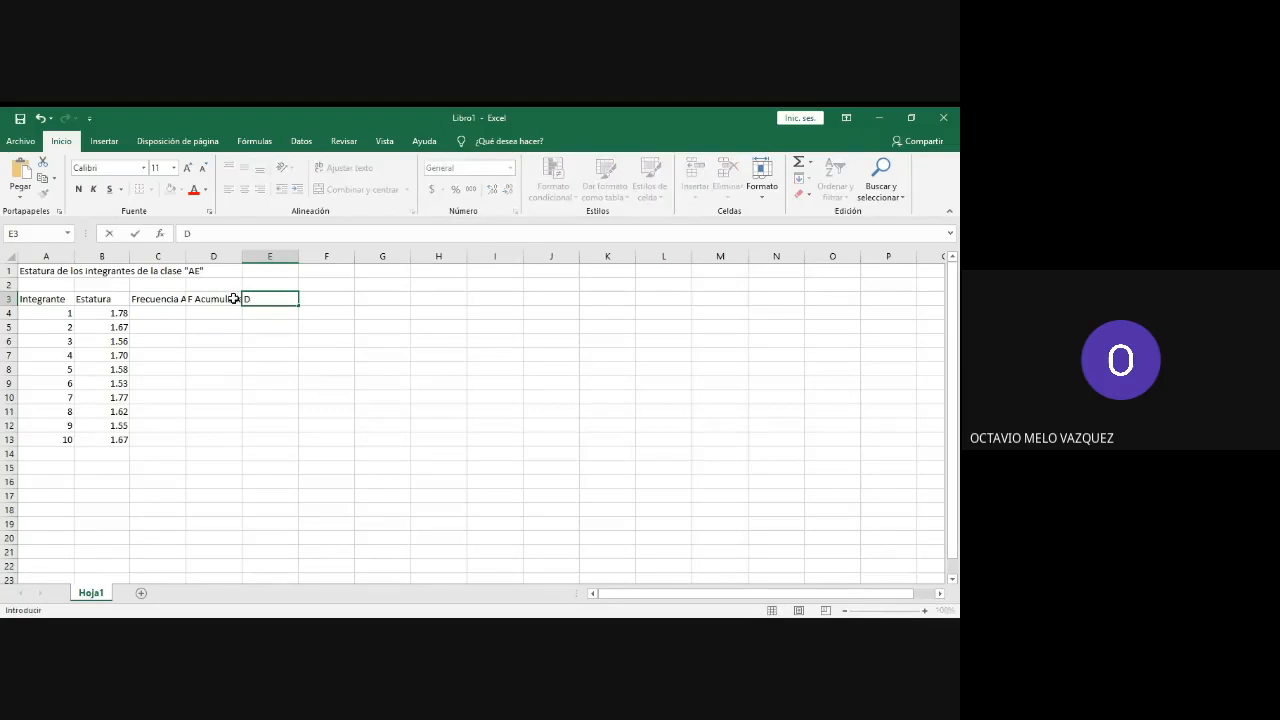
pyautogui.press('BackSpace')
pyautogui.write('F')
pyautogui.write('relativa')
pyautogui.press('Return')
pyautogui.press('Right')
pyautogui.press('Up')
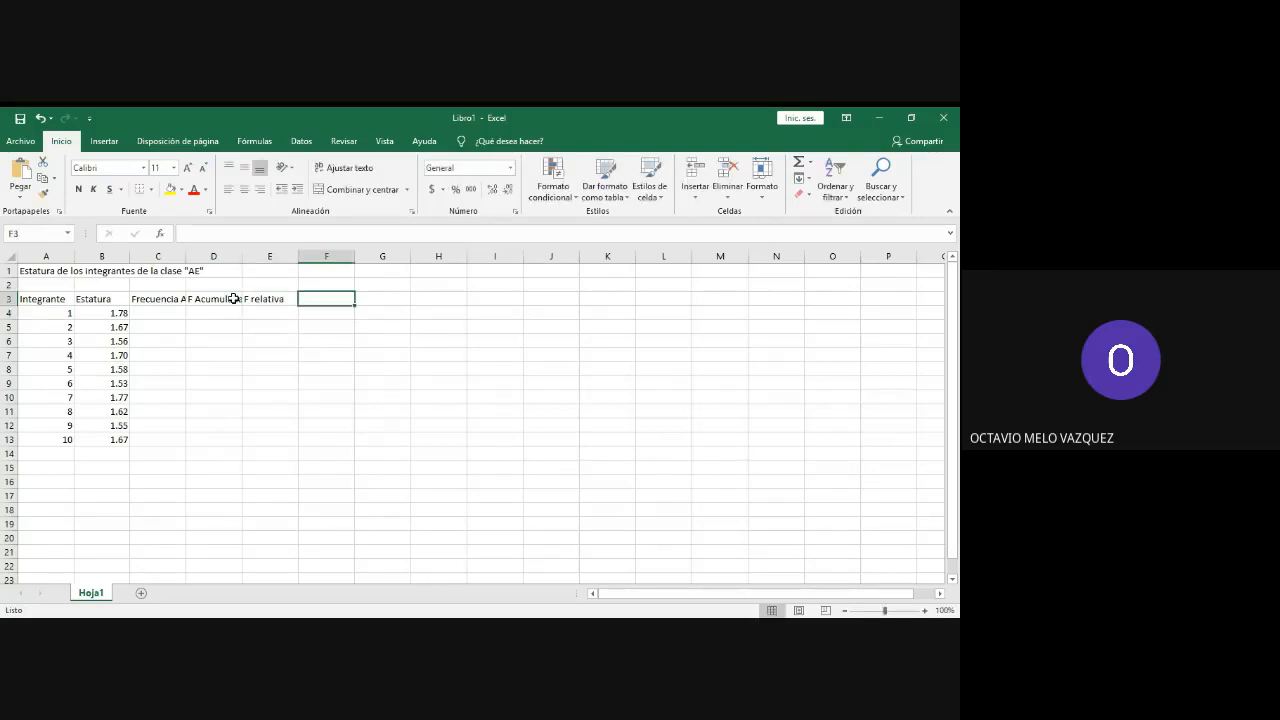
# Step: Enter the headings "Fr Ascendente" in F3 and "Fr Descendente" in G3
pyautogui.write('Fr')
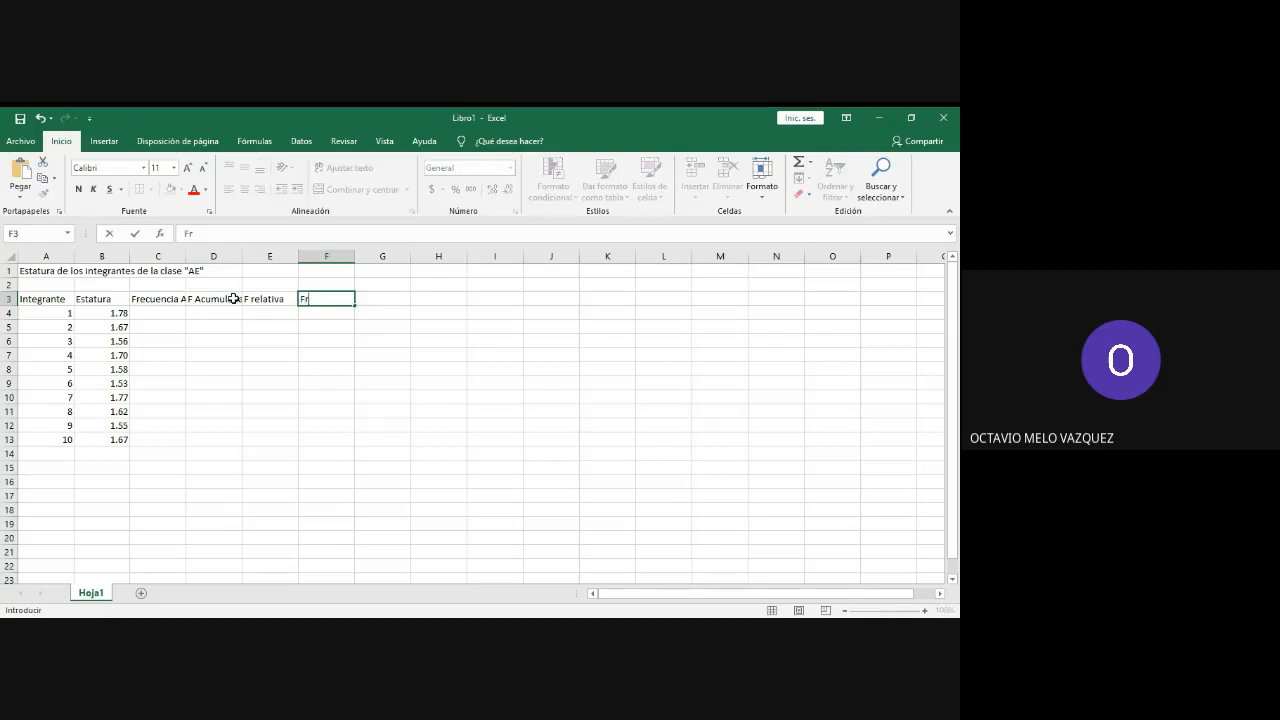
pyautogui.write(' Ascendente')
pyautogui.press('Tab')
pyautogui.write('Fr D')
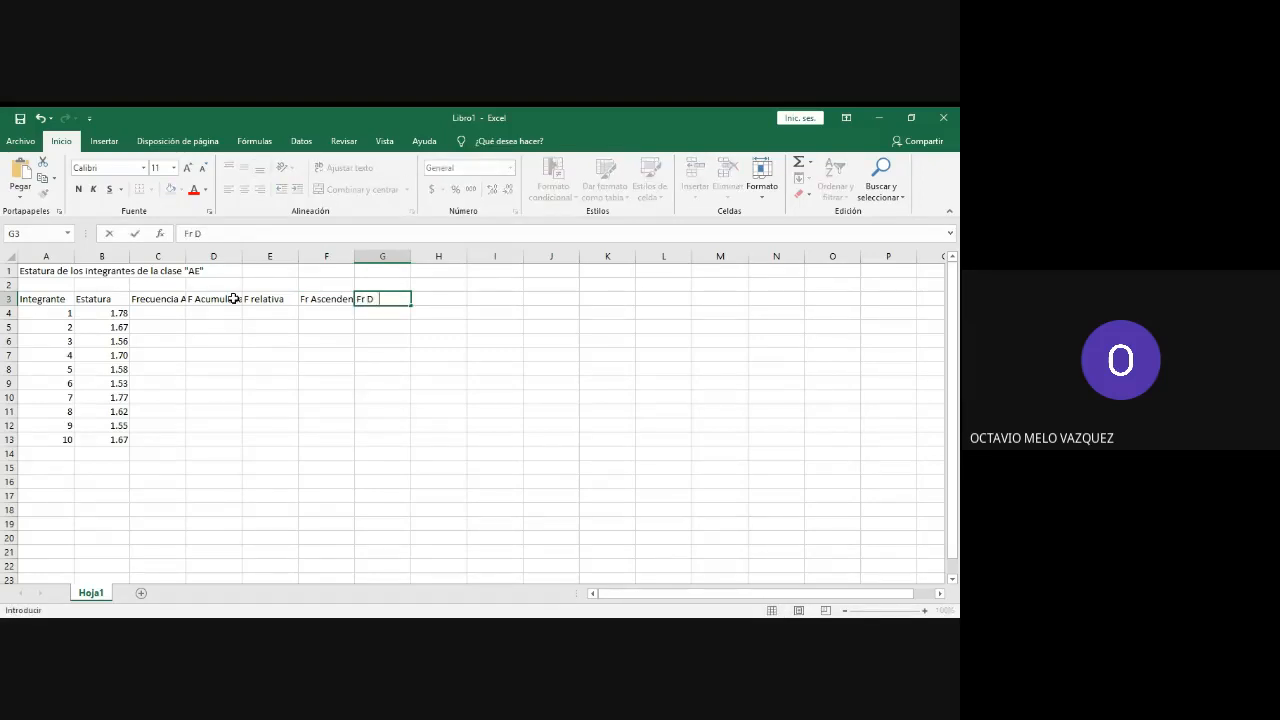
pyautogui.write('escendente')
pyautogui.press('Return')
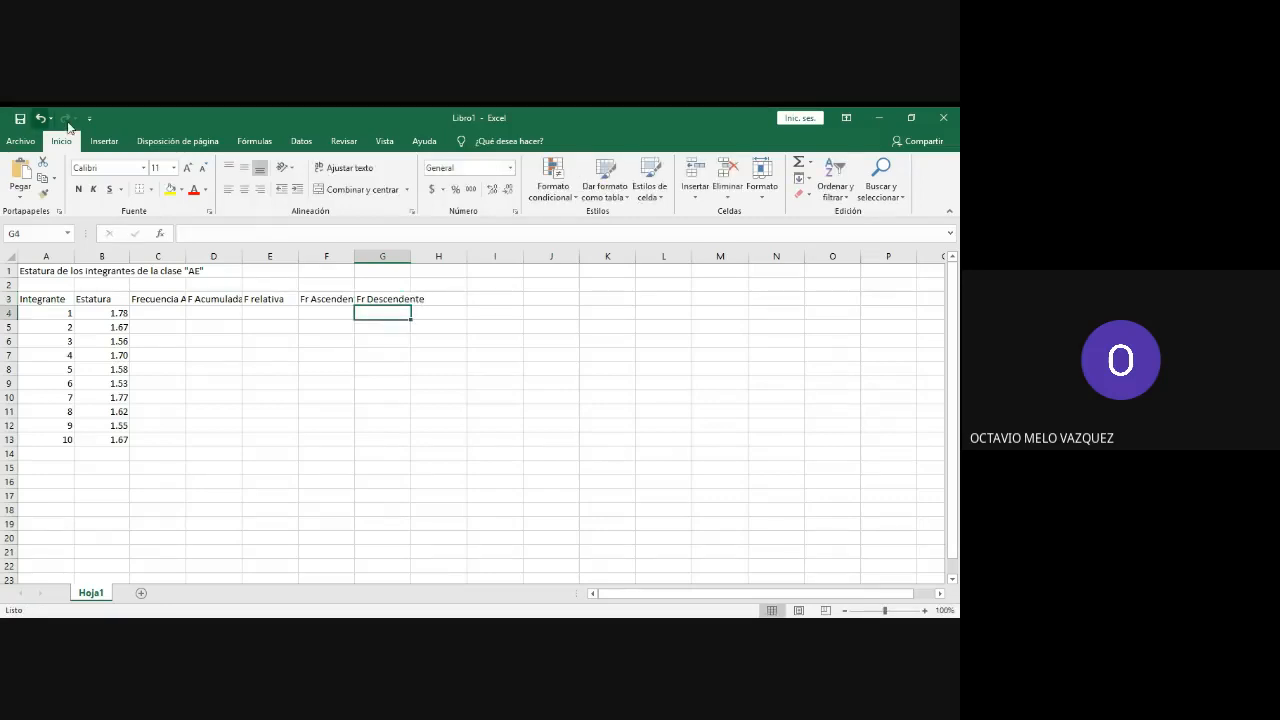
# Step: Save the workbook as "clase 18052020 estadistica" in the Clases UdR Videos folder on drive H:
pyautogui.click(19, 117)
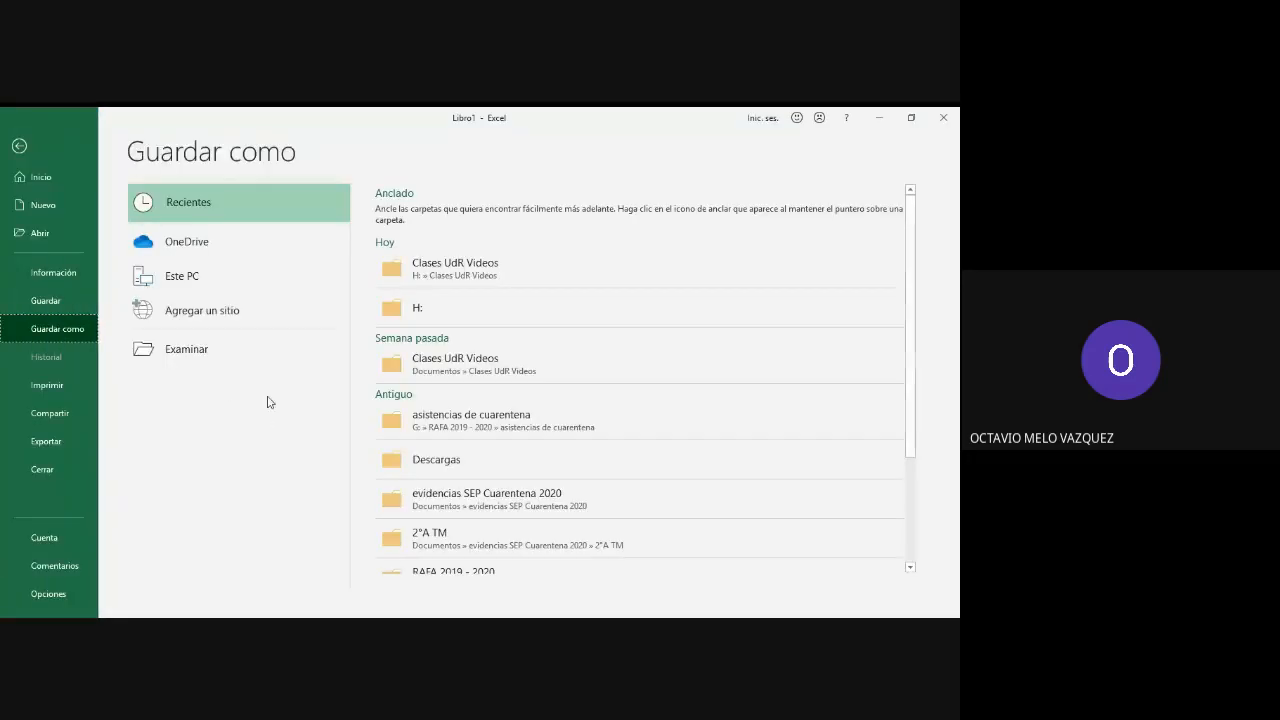
pyautogui.click(19, 146)
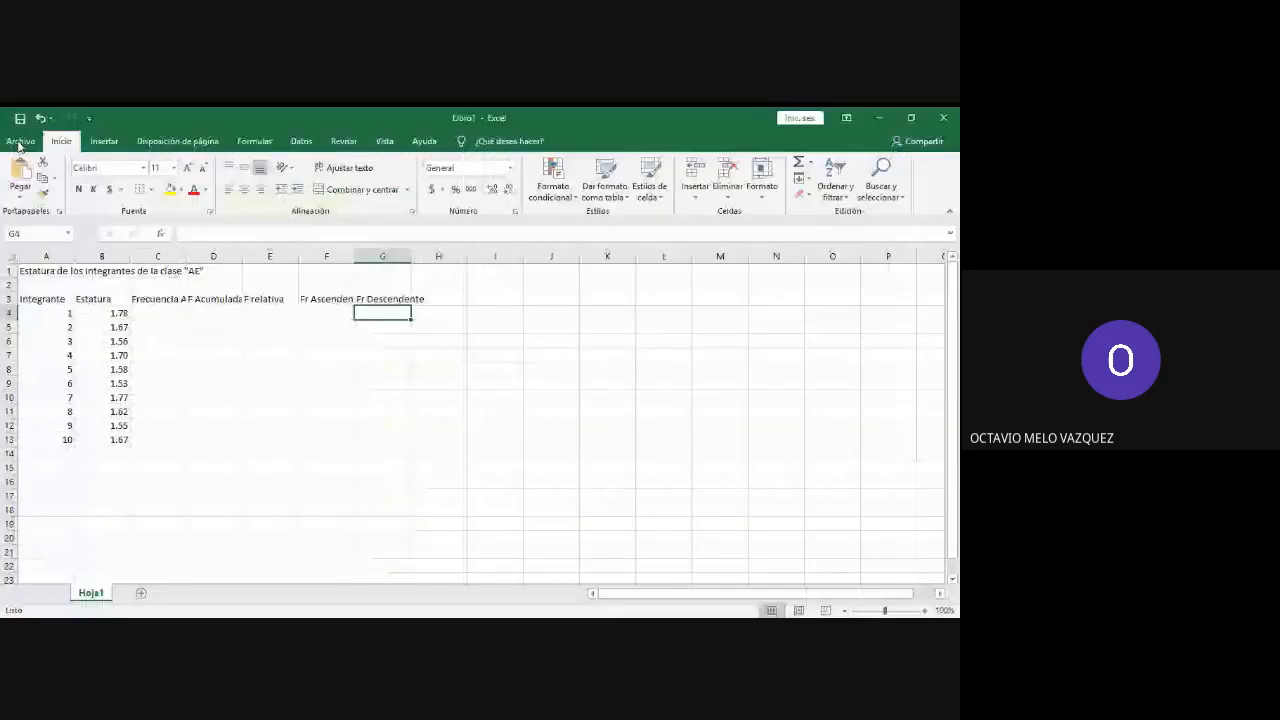
pyautogui.click(19, 118)
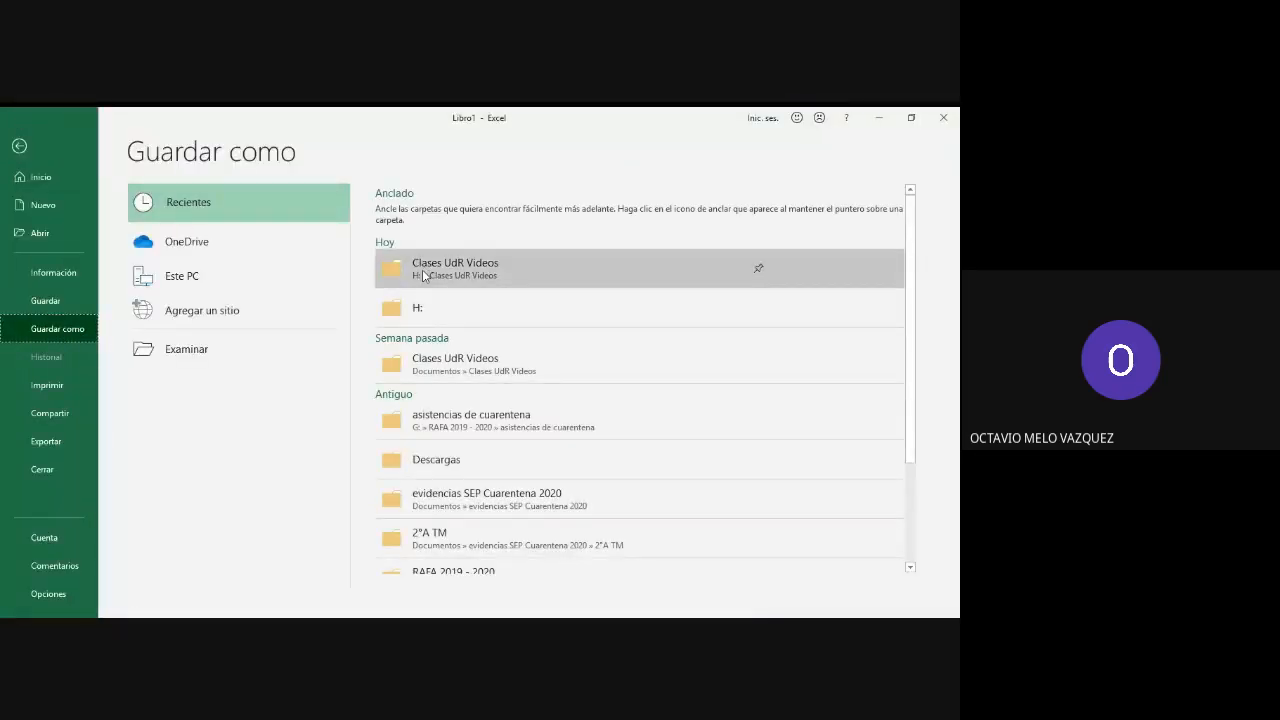
pyautogui.click(423, 270)
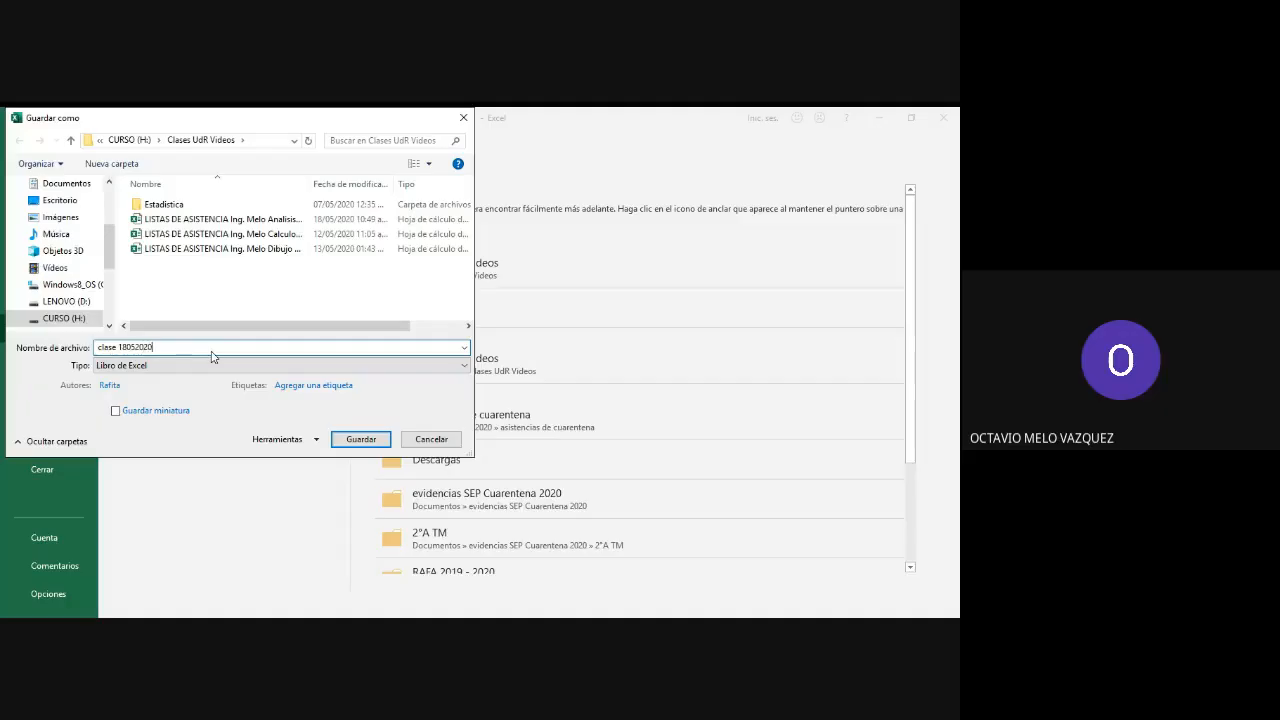
pyautogui.write('estadistica')
pyautogui.click(361, 440)
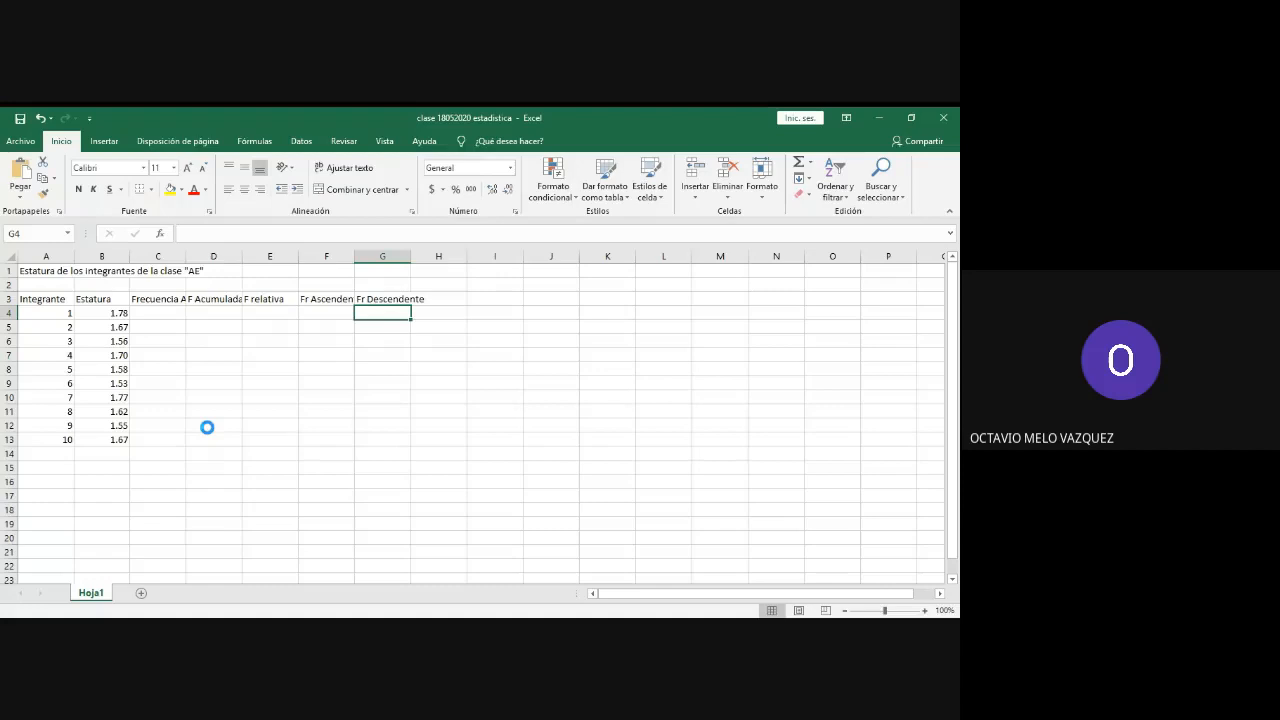
pyautogui.hotkey('alt', 'Tab')
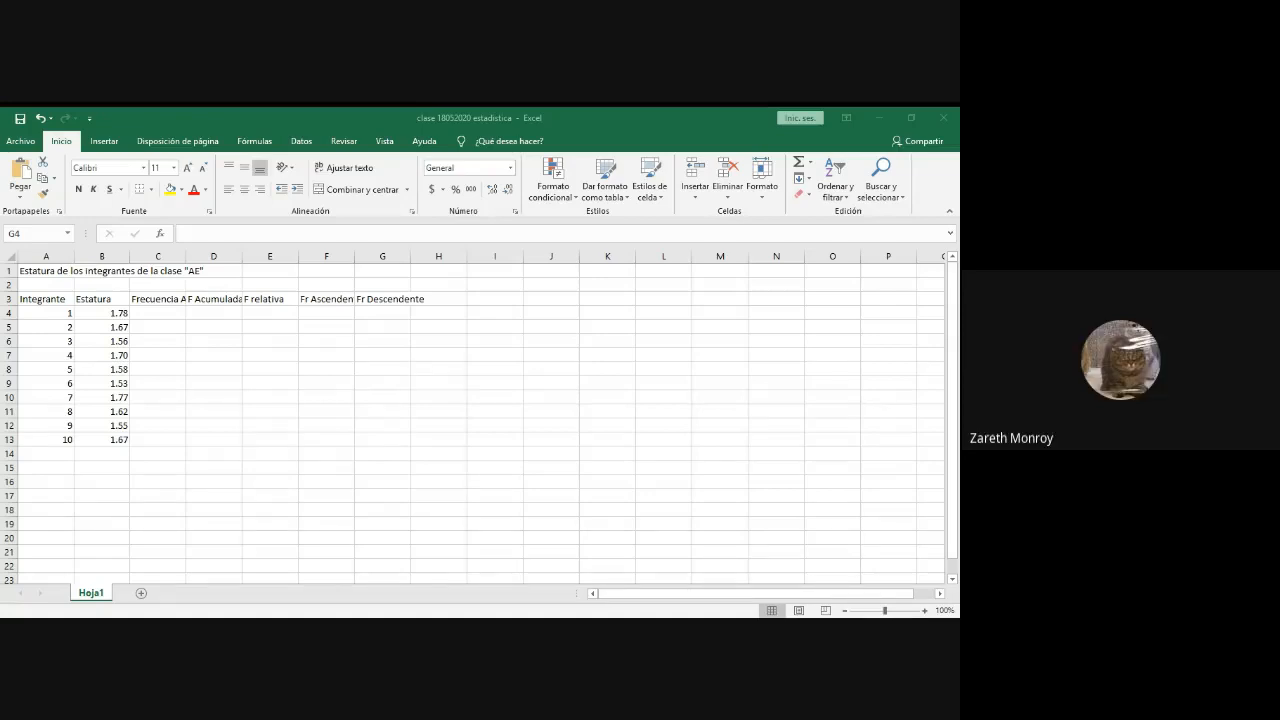
pyautogui.hotkey('alt', 'Tab')
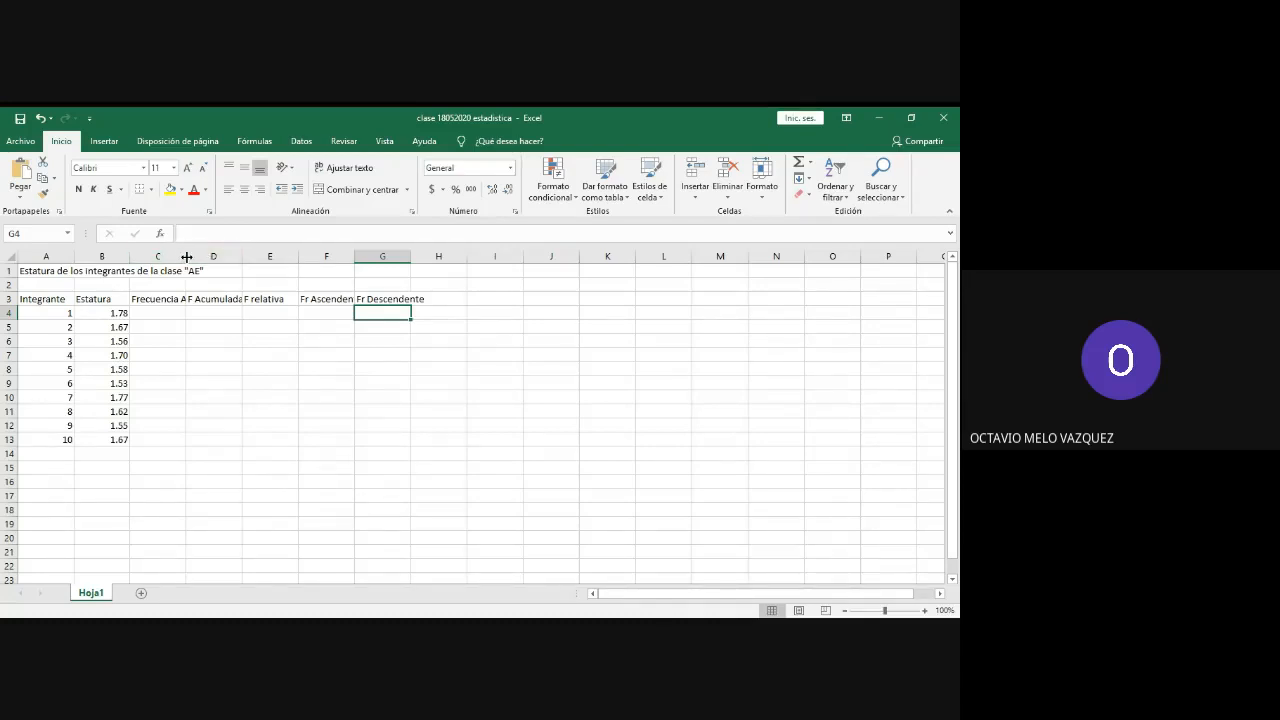
# Step: Widen columns C, D, F and G so that their frequency headings in row 3 fit completely
pyautogui.moveTo(186, 257); pyautogui.dragTo(295, 258)
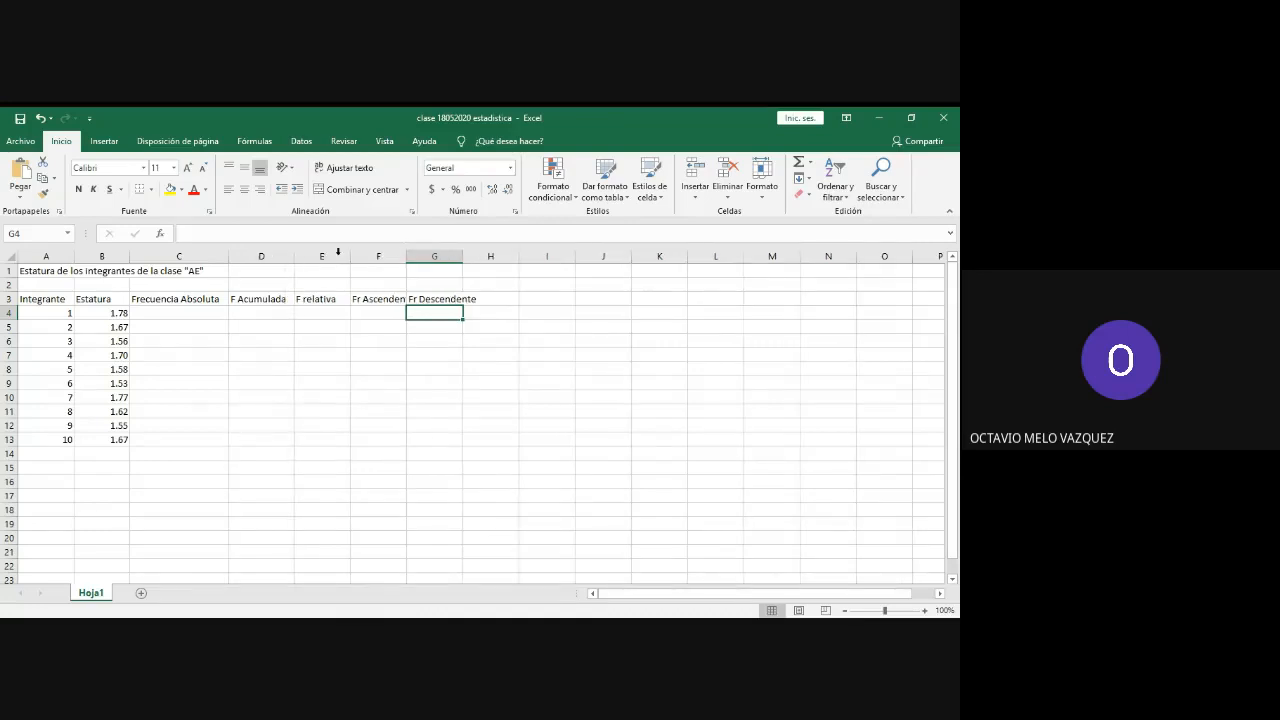
pyautogui.moveTo(406, 256); pyautogui.dragTo(490, 256)
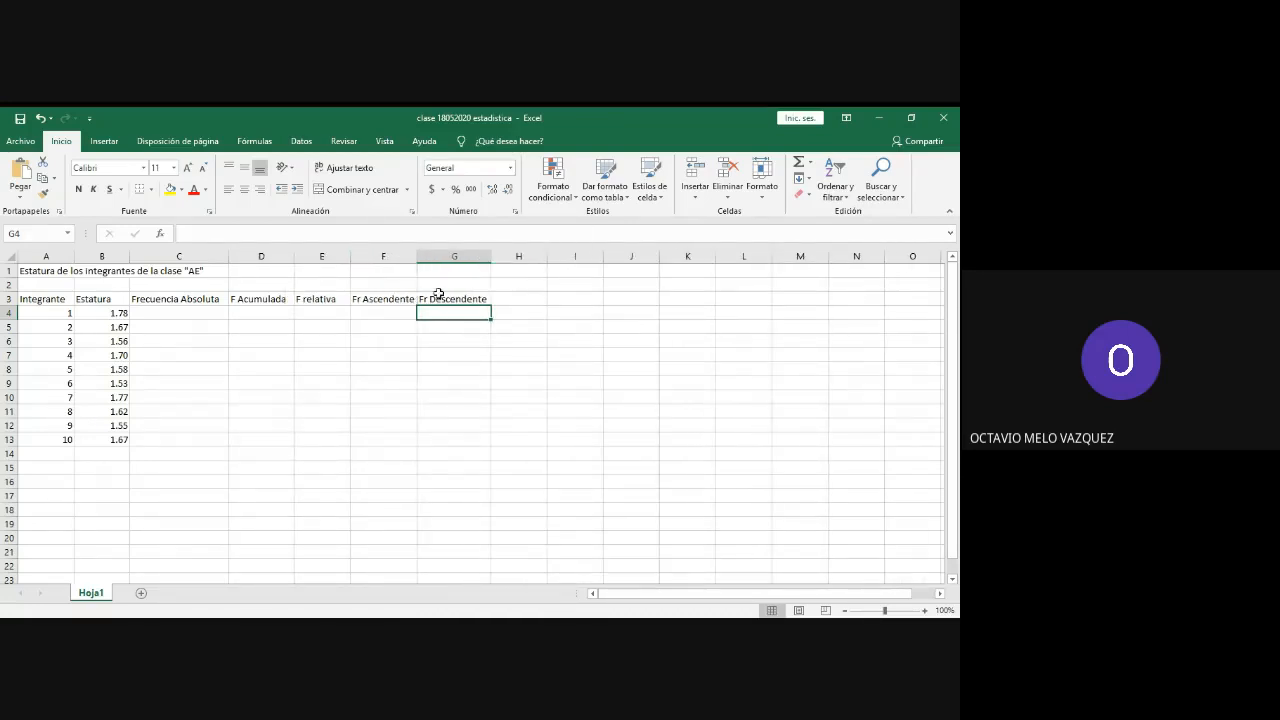
pyautogui.click(313, 357)
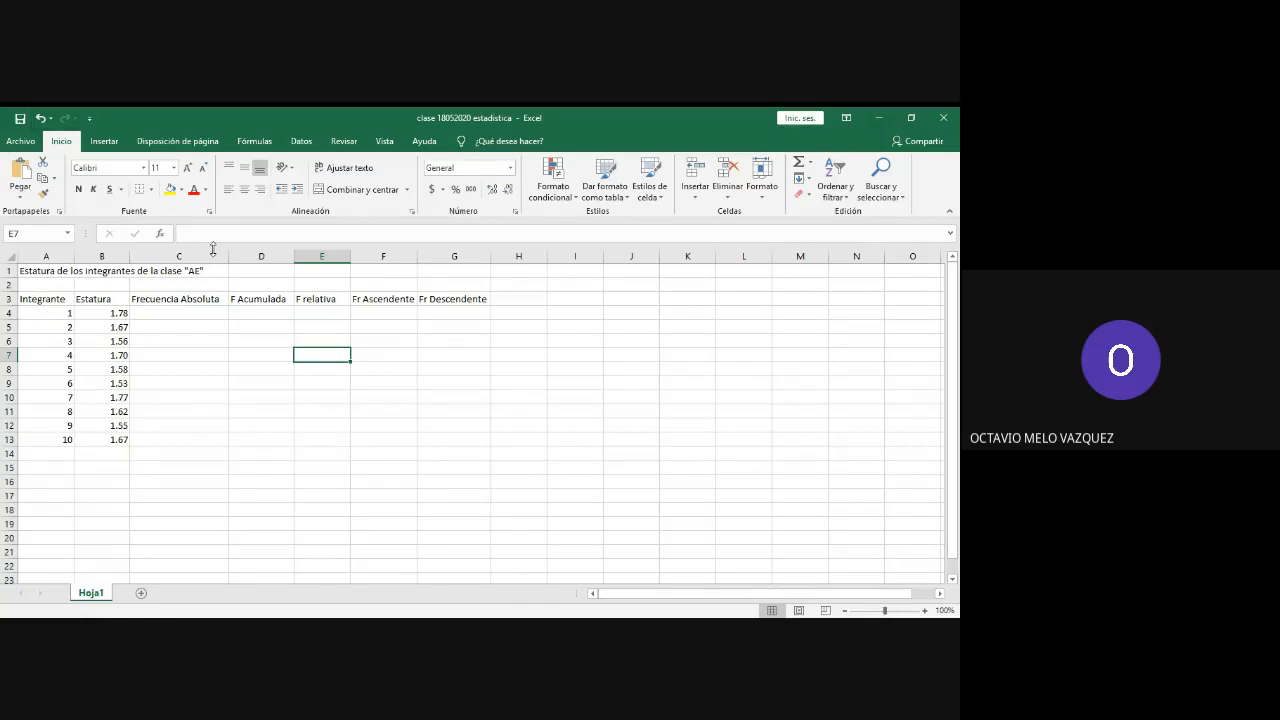
# Step: Move the five frequency headings from C3:G3 two columns over to E3:I3
pyautogui.moveTo(197, 298); pyautogui.dragTo(483, 300)
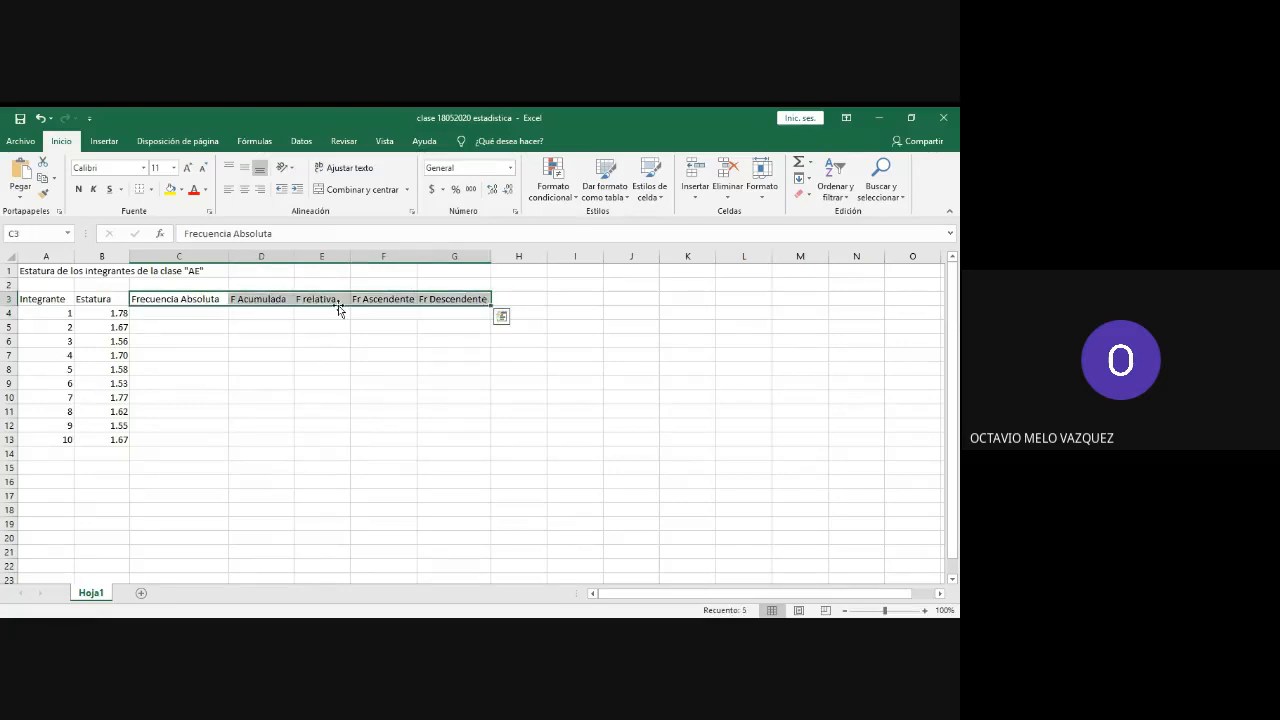
pyautogui.moveTo(340, 307); pyautogui.dragTo(433, 305)
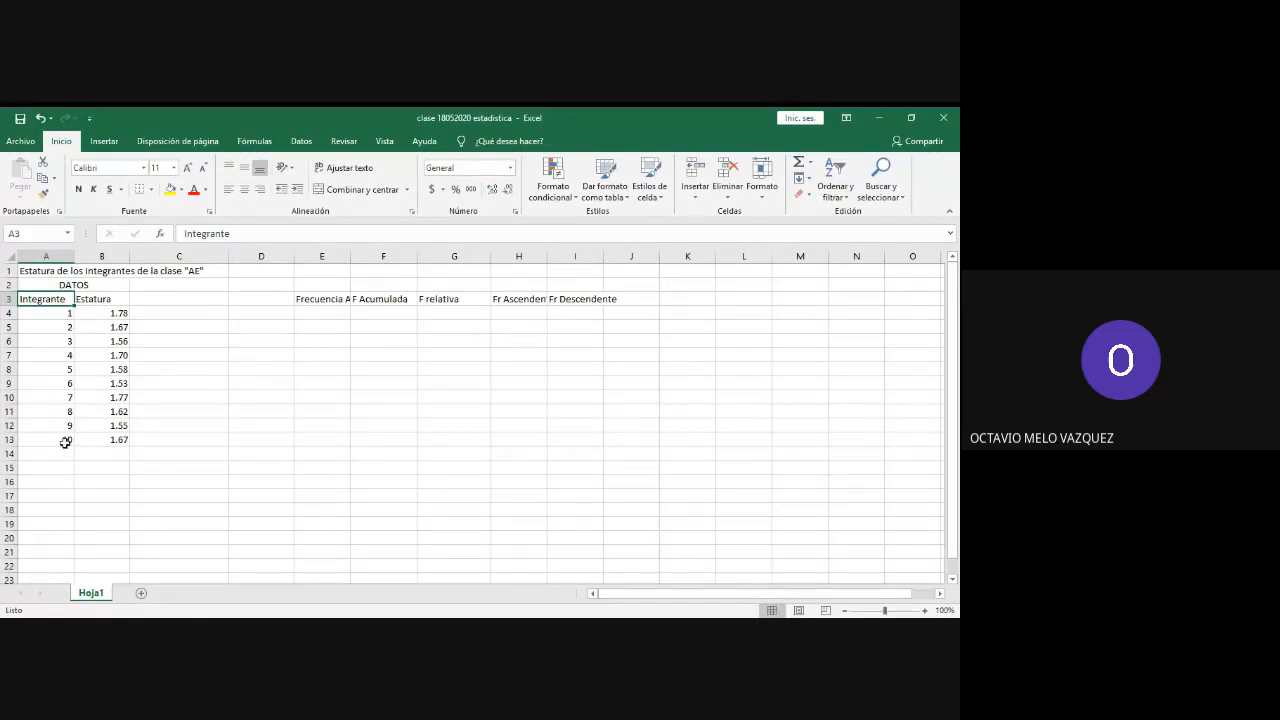
# Step: Try to sort the heights in B4:B13 from smallest to largest with the selection expanded to the adjacent data
pyautogui.click(101, 313)
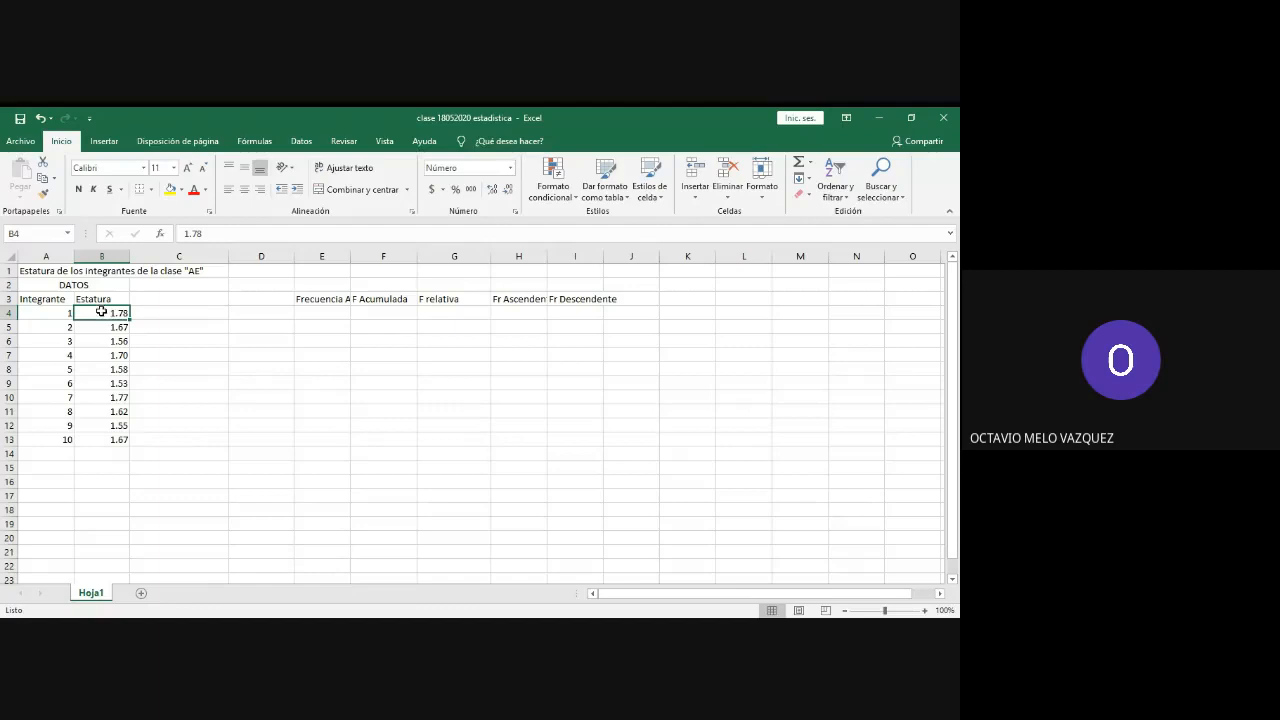
pyautogui.moveTo(101, 313); pyautogui.dragTo(111, 438)
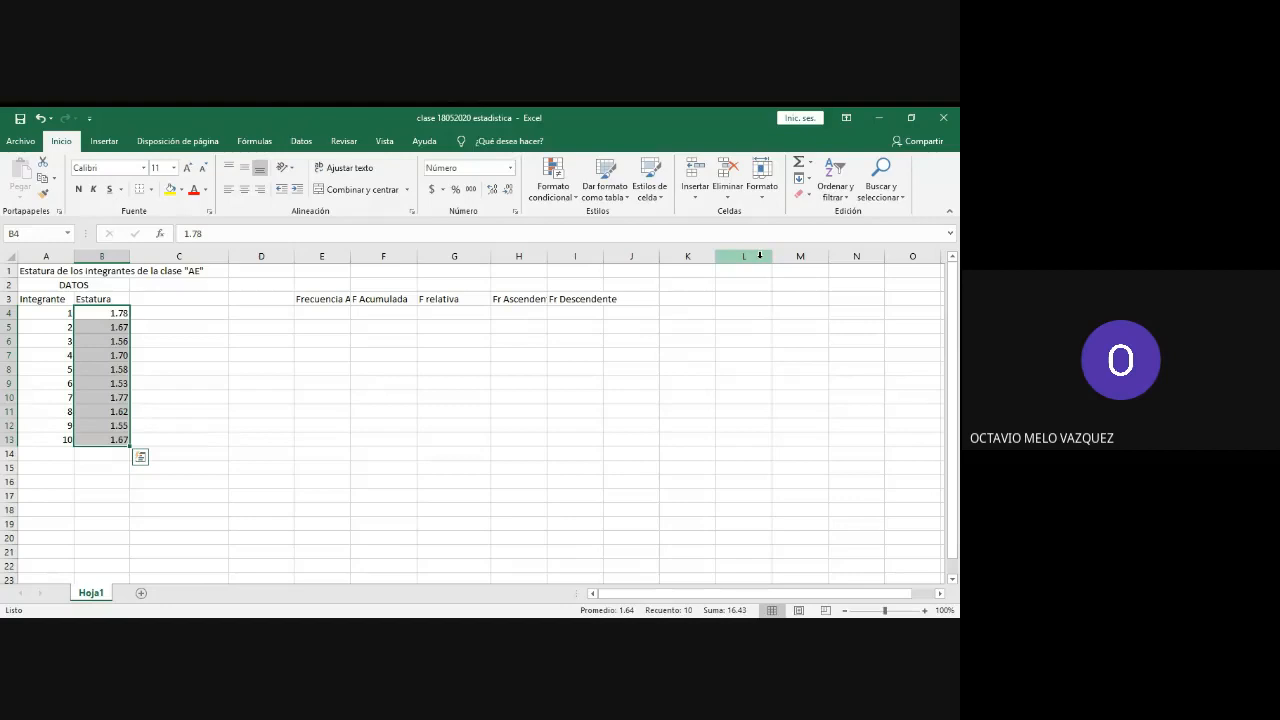
pyautogui.click(846, 199)
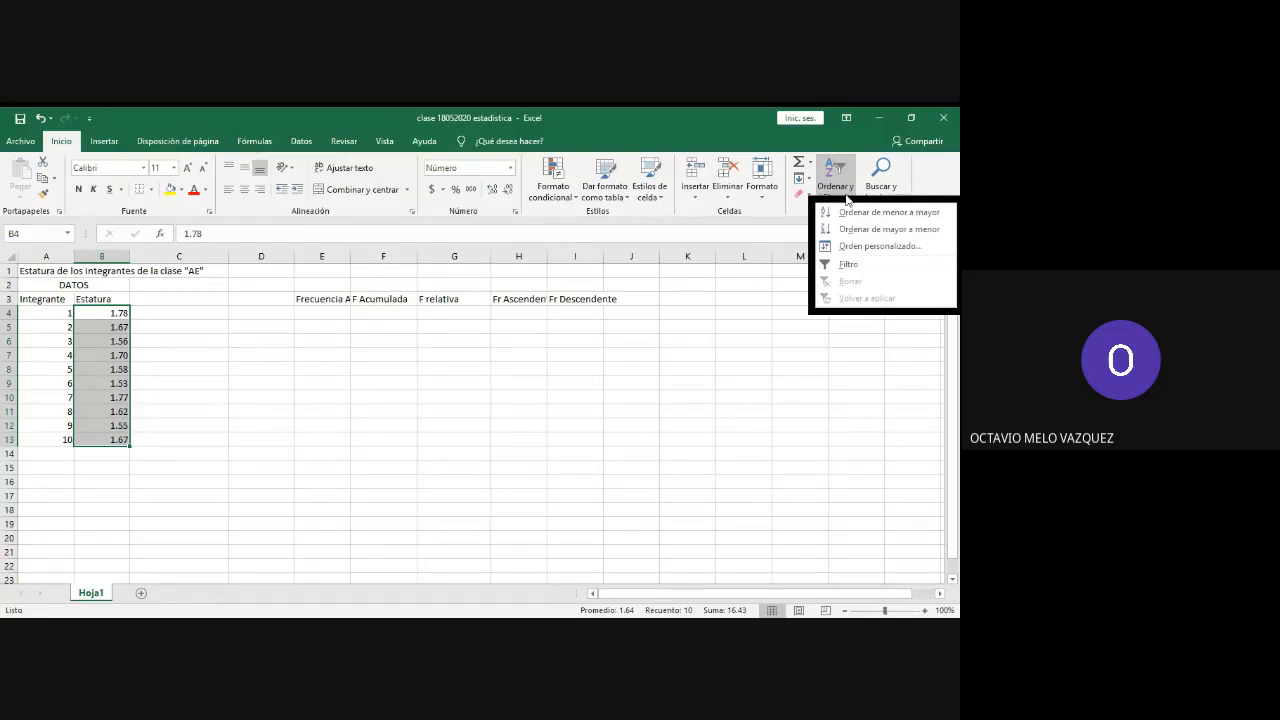
pyautogui.click(849, 212)
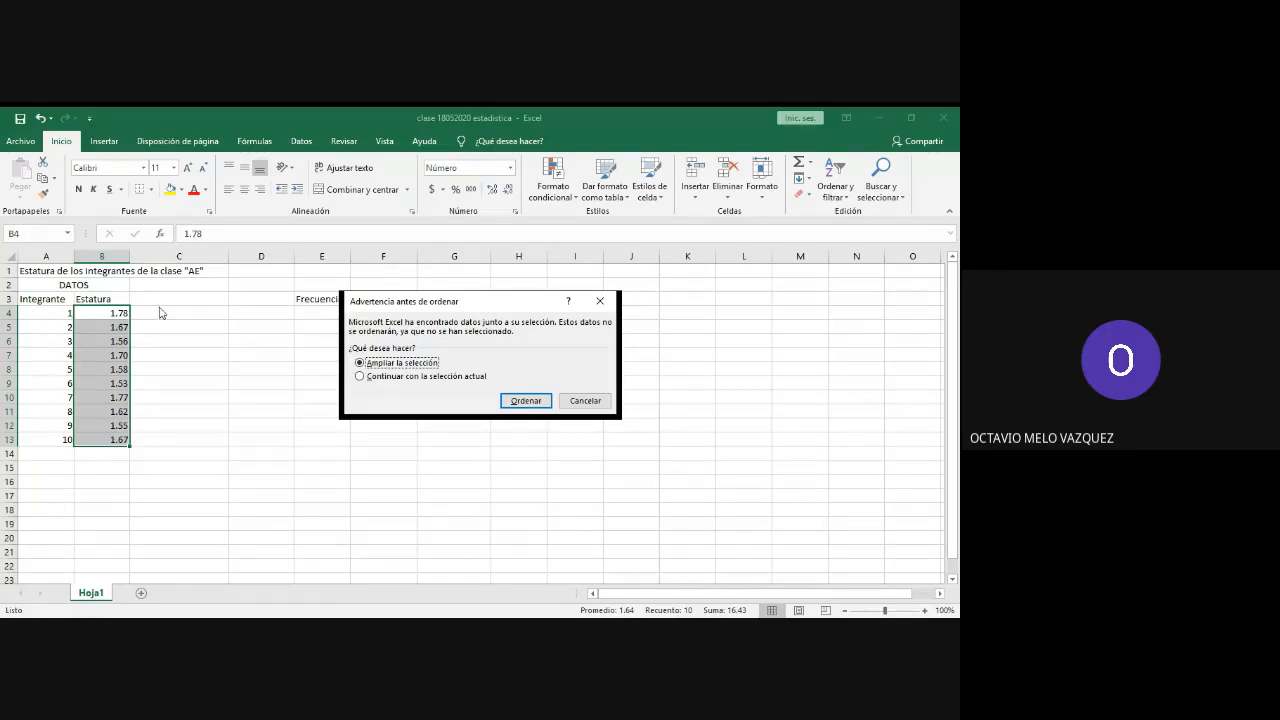
pyautogui.click(525, 400)
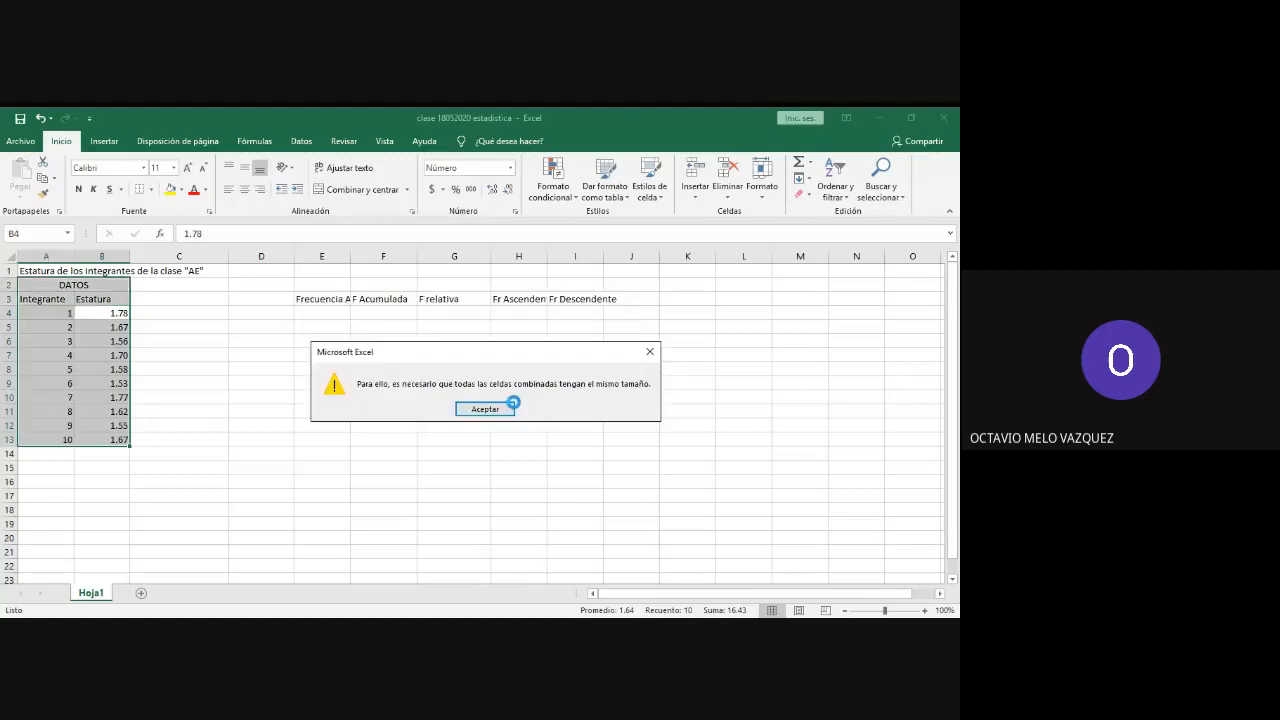
pyautogui.click(485, 409)
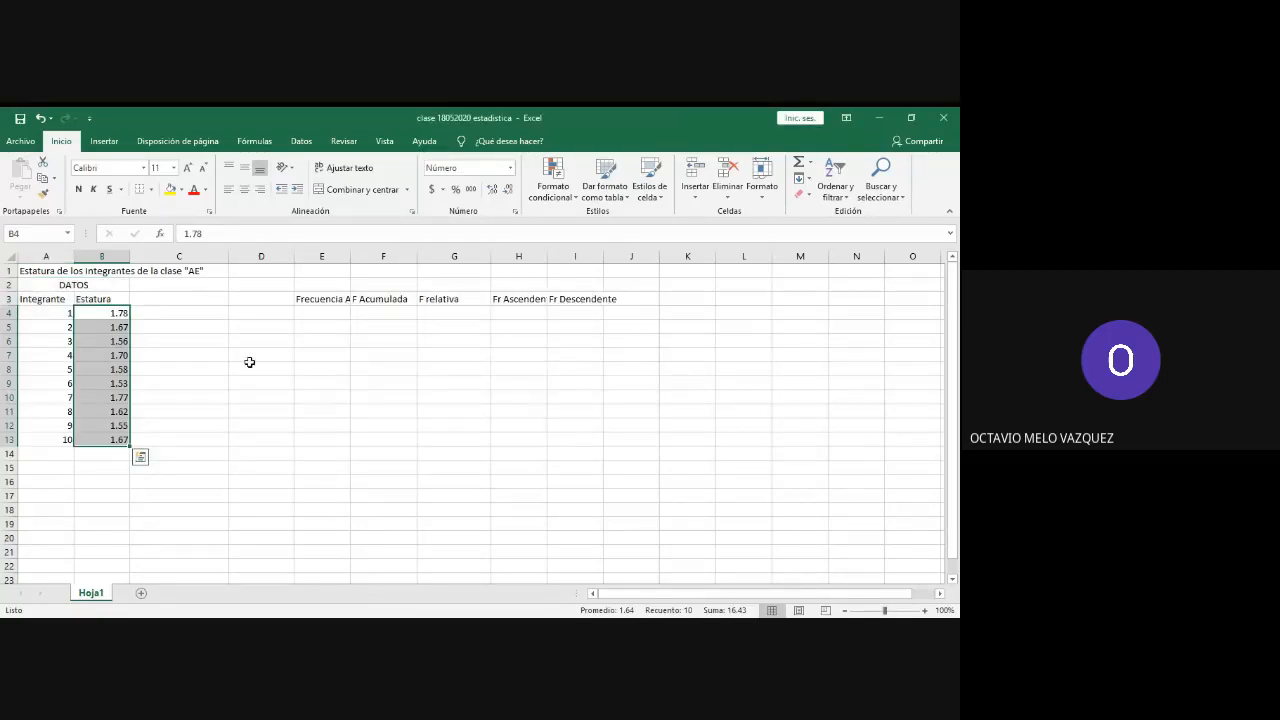
# Step: Insert a blank row above the Integrante and Estatura heading row, just below the merged DATOS title
pyautogui.click(20, 299)
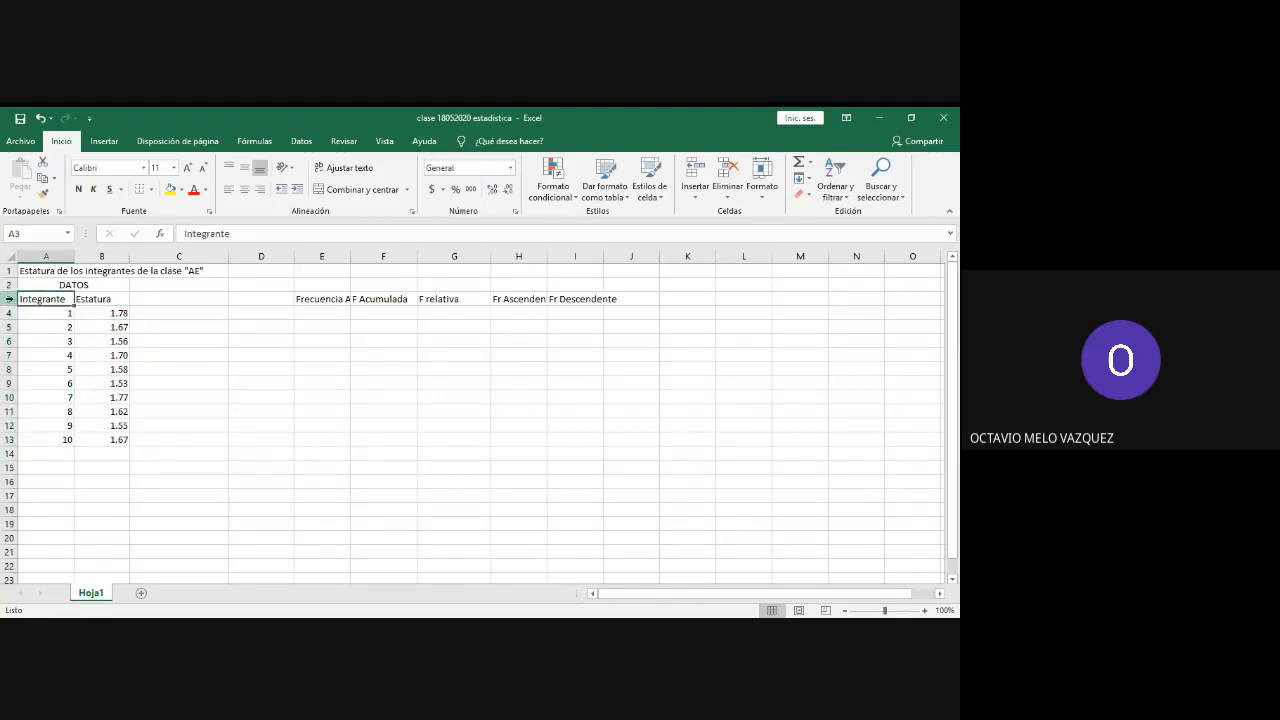
pyautogui.click(8, 299)
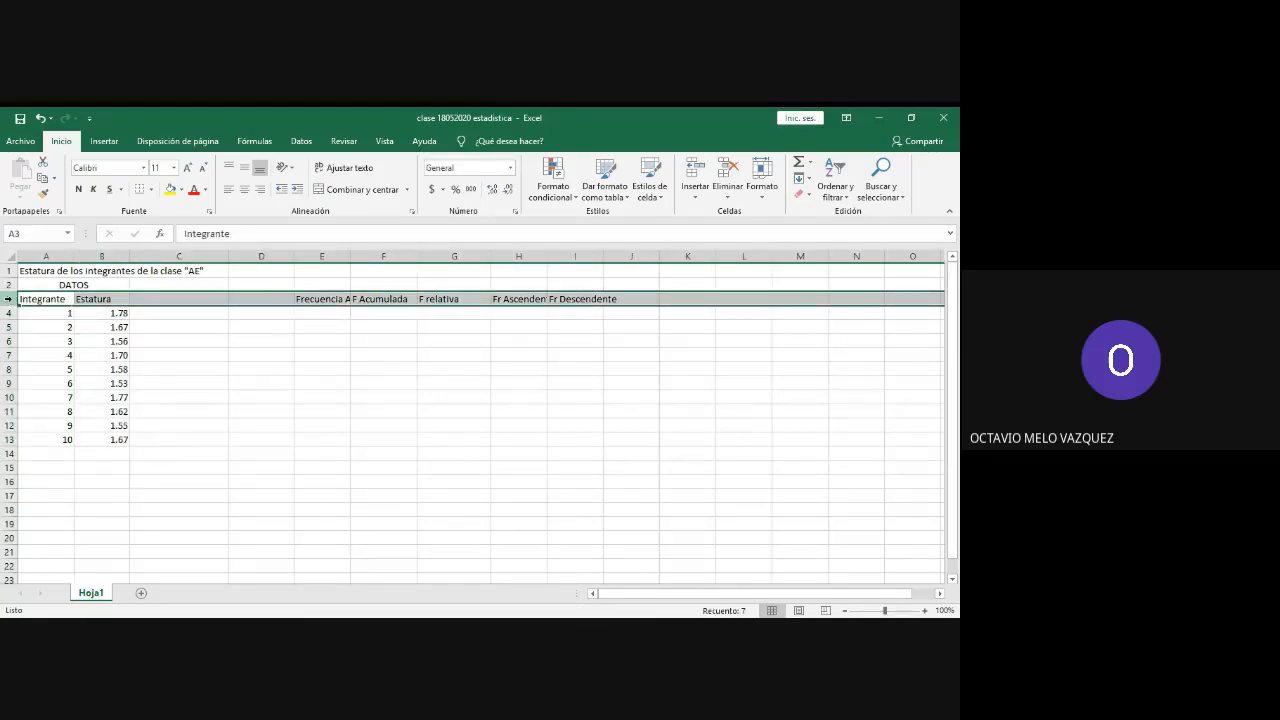
pyautogui.rightClick(8, 299)
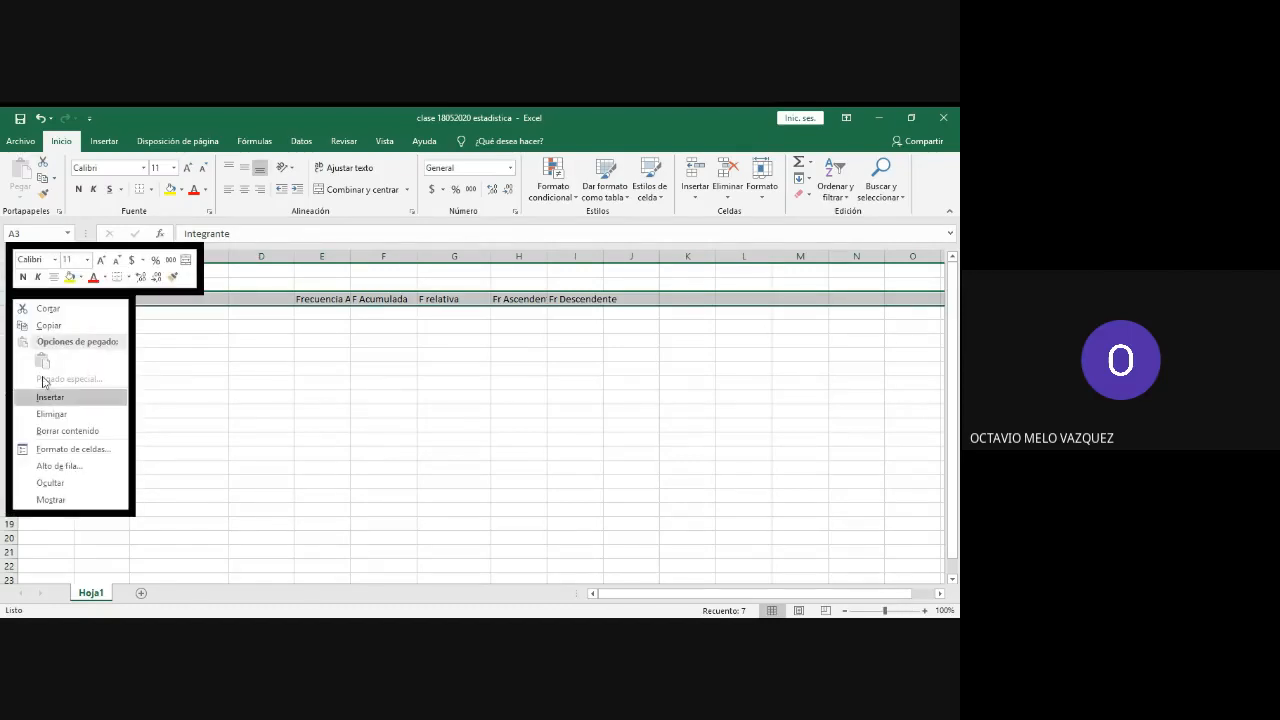
pyautogui.press('Escape')
pyautogui.click(143, 328)
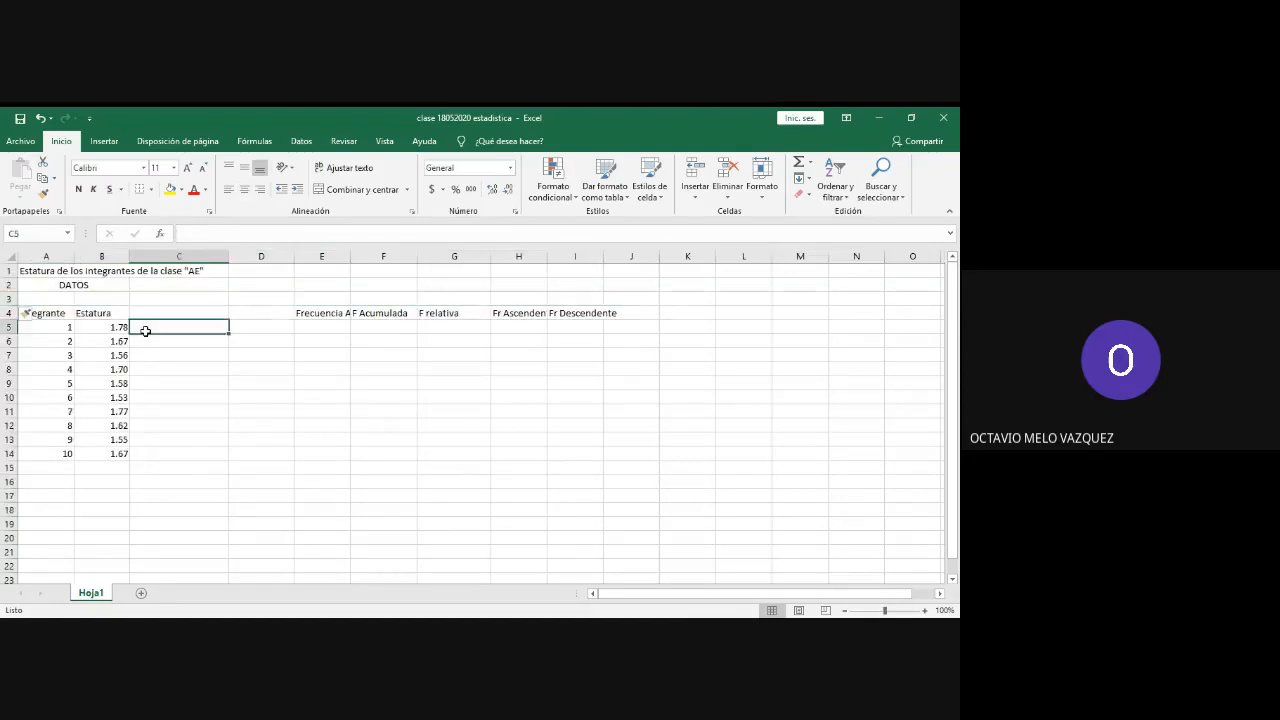
# Step: Try sorting the heights in B5:B14 from smallest to largest with the selection expanded, and undo the sort
pyautogui.click(107, 328)
pyautogui.moveTo(107, 328); pyautogui.dragTo(107, 453)
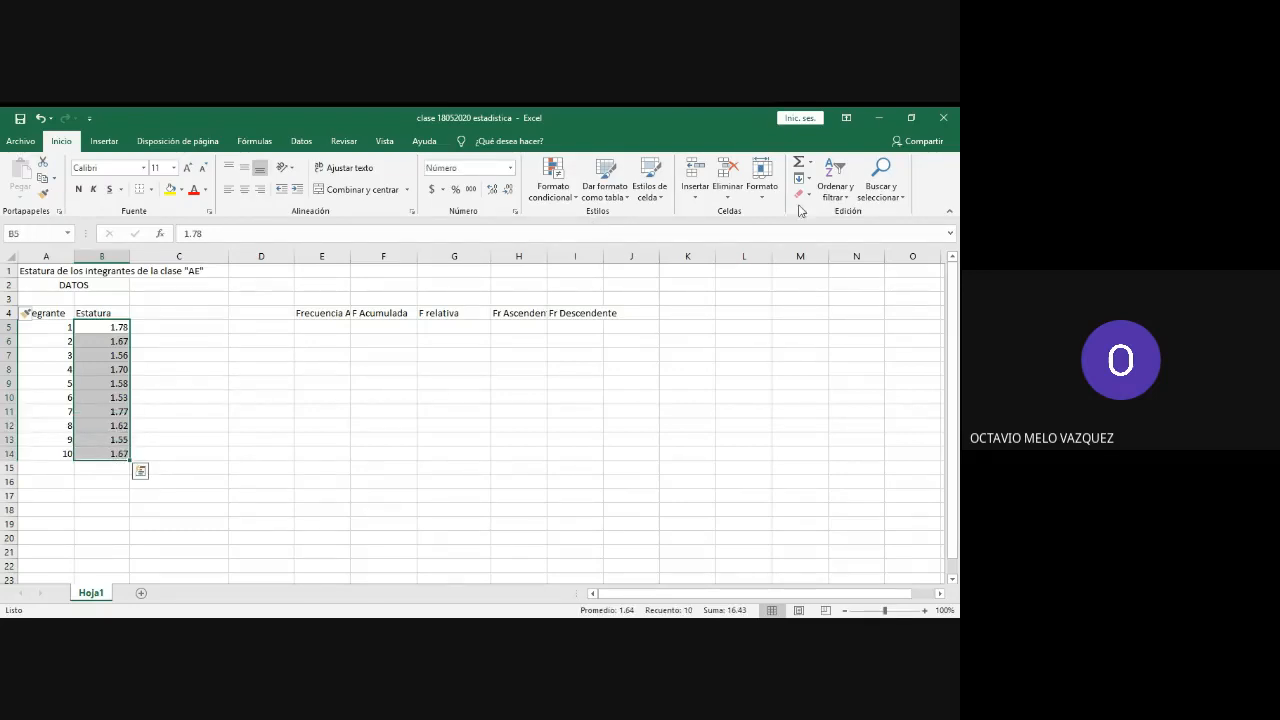
pyautogui.click(826, 194)
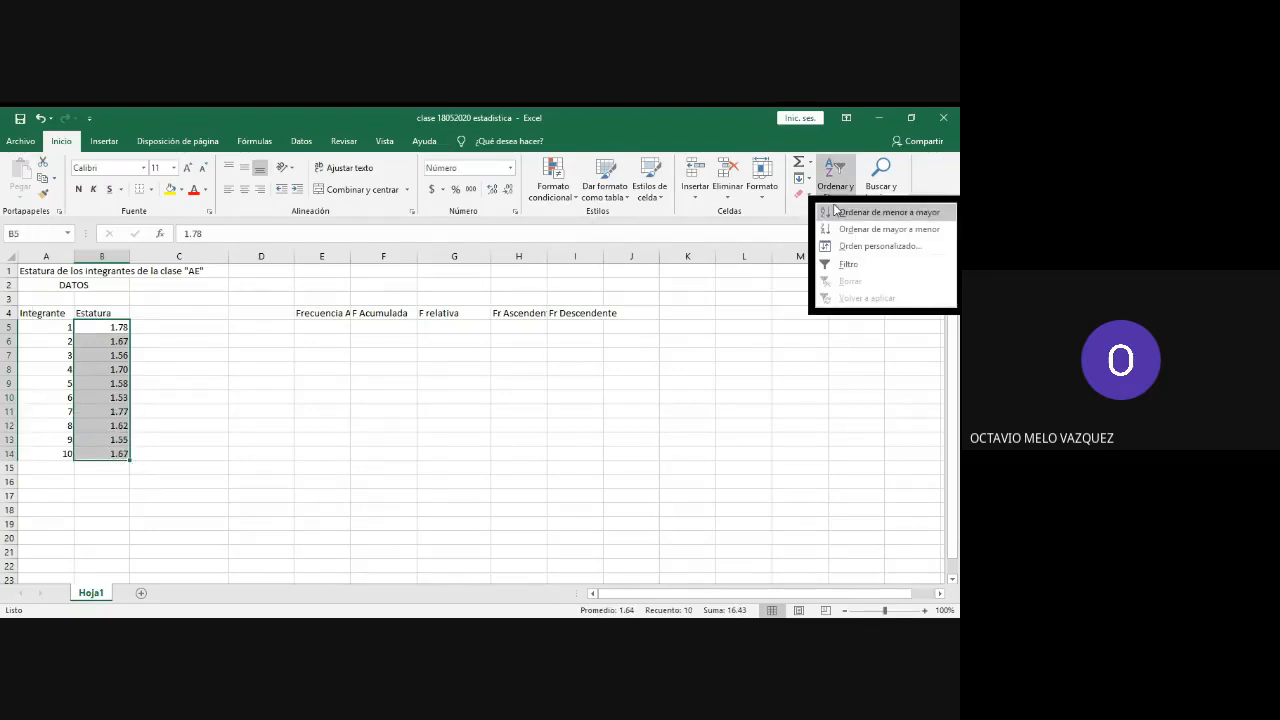
pyautogui.click(880, 212)
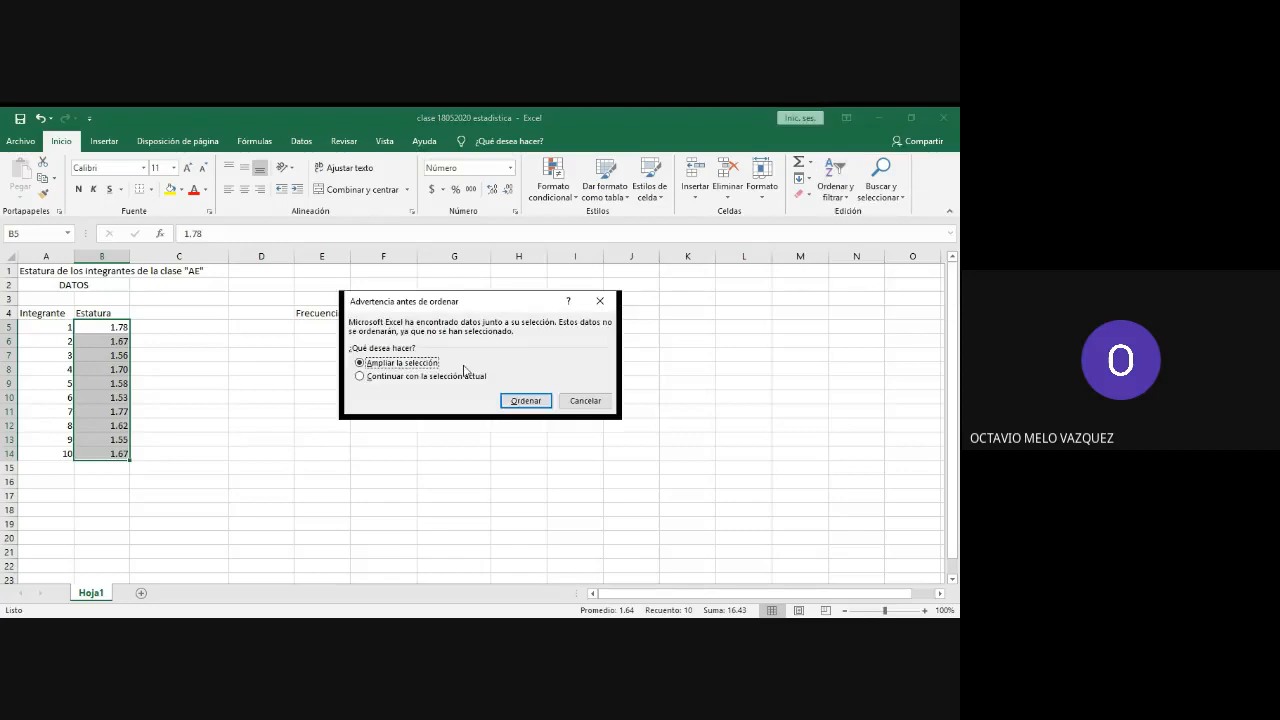
pyautogui.click(526, 401)
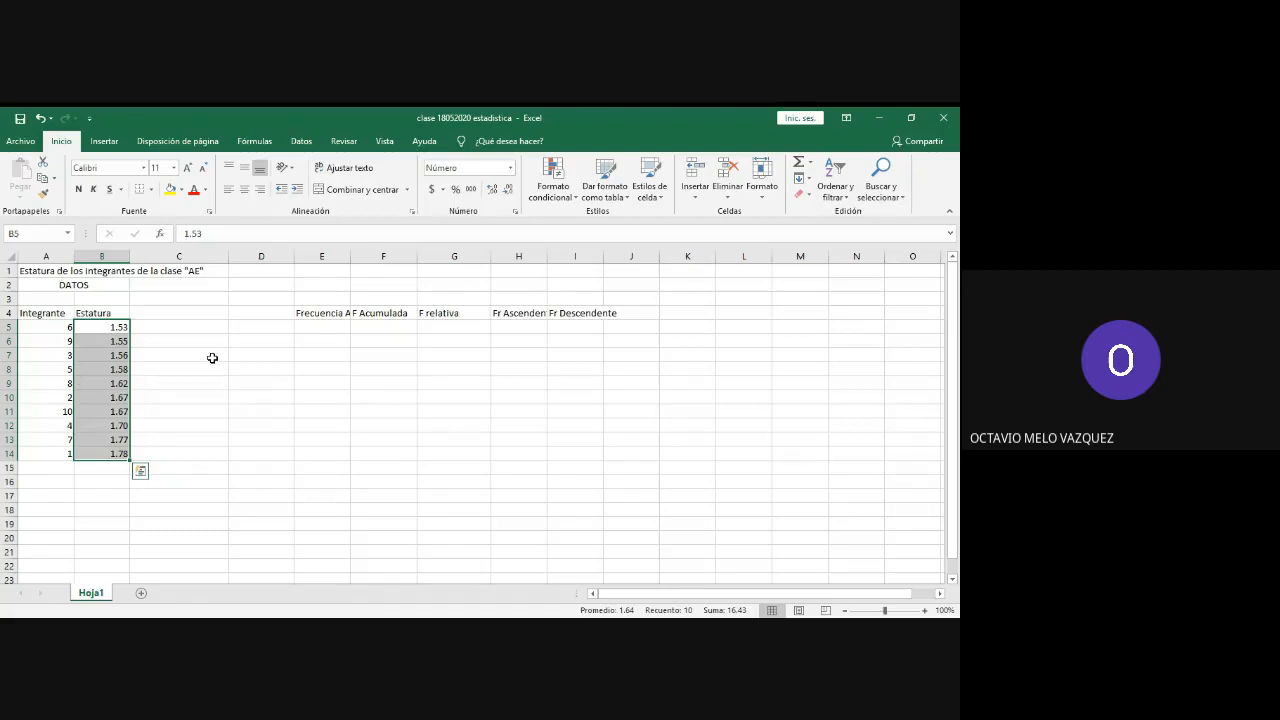
pyautogui.hotkey('ctrl', 'z')
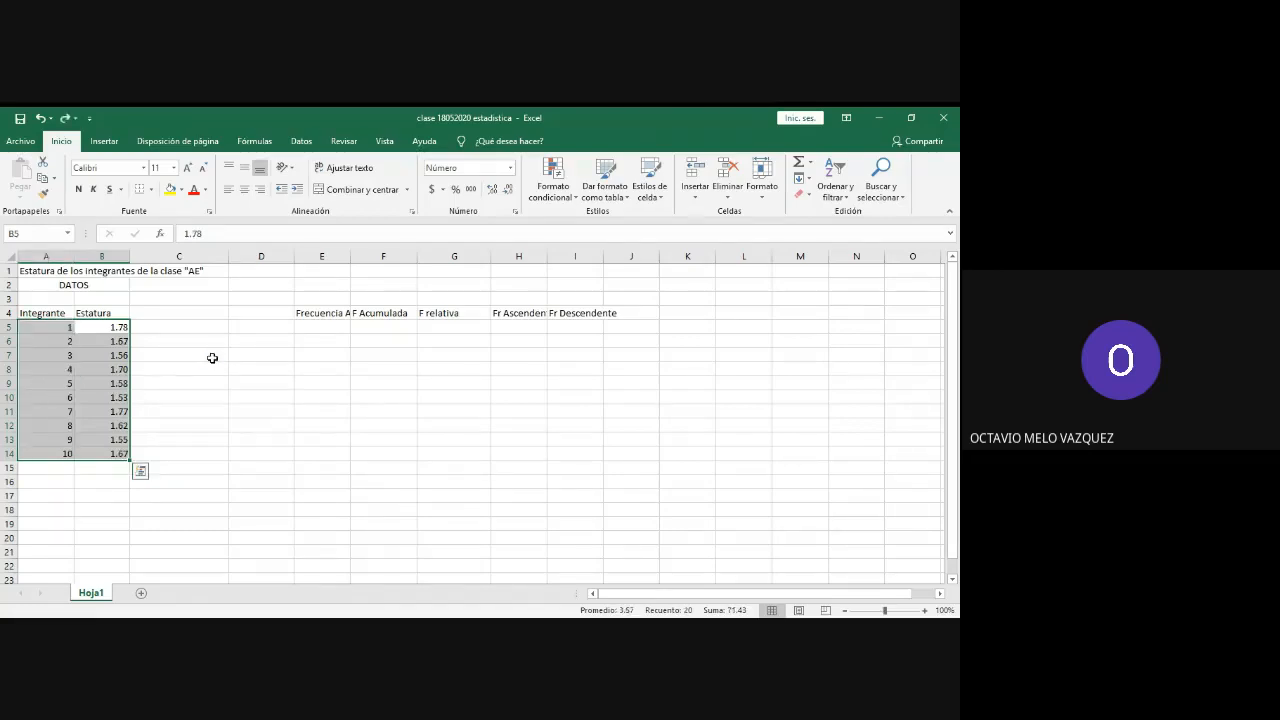
# Step: Try sorting the selected member numbers and heights in A5:B14 together from smallest to largest, and undo it
pyautogui.click(836, 186)
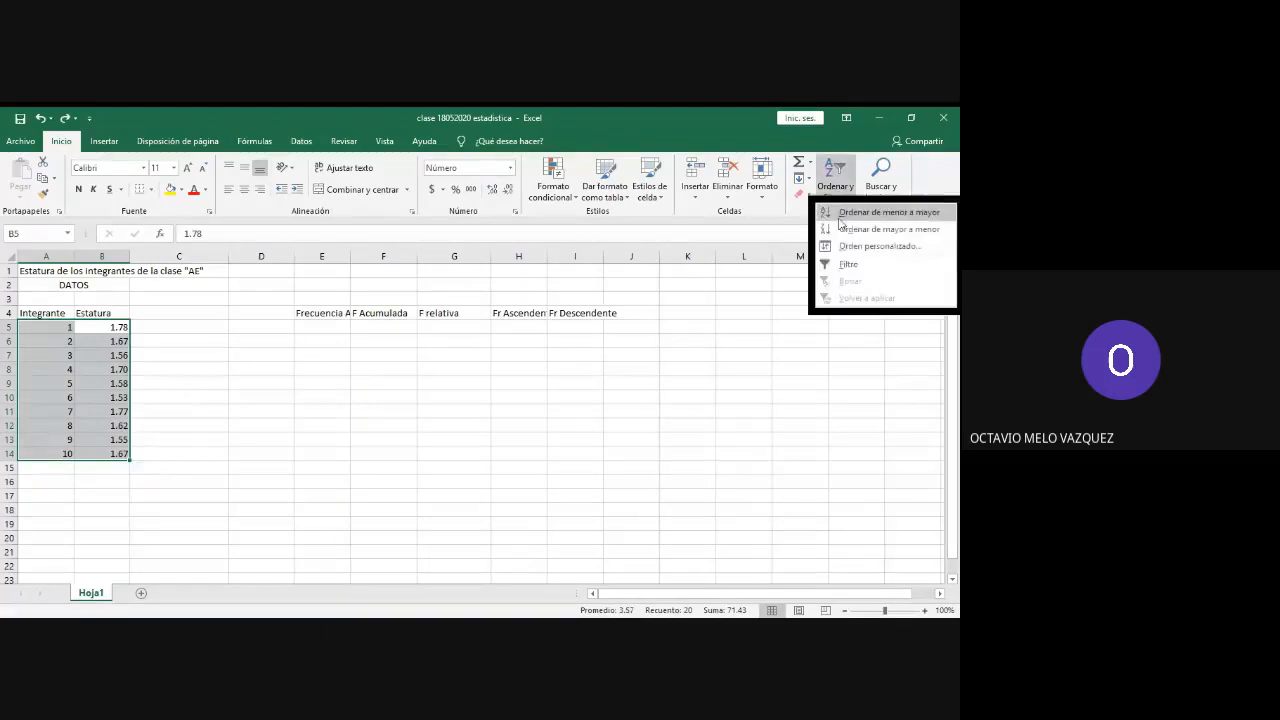
pyautogui.click(840, 212)
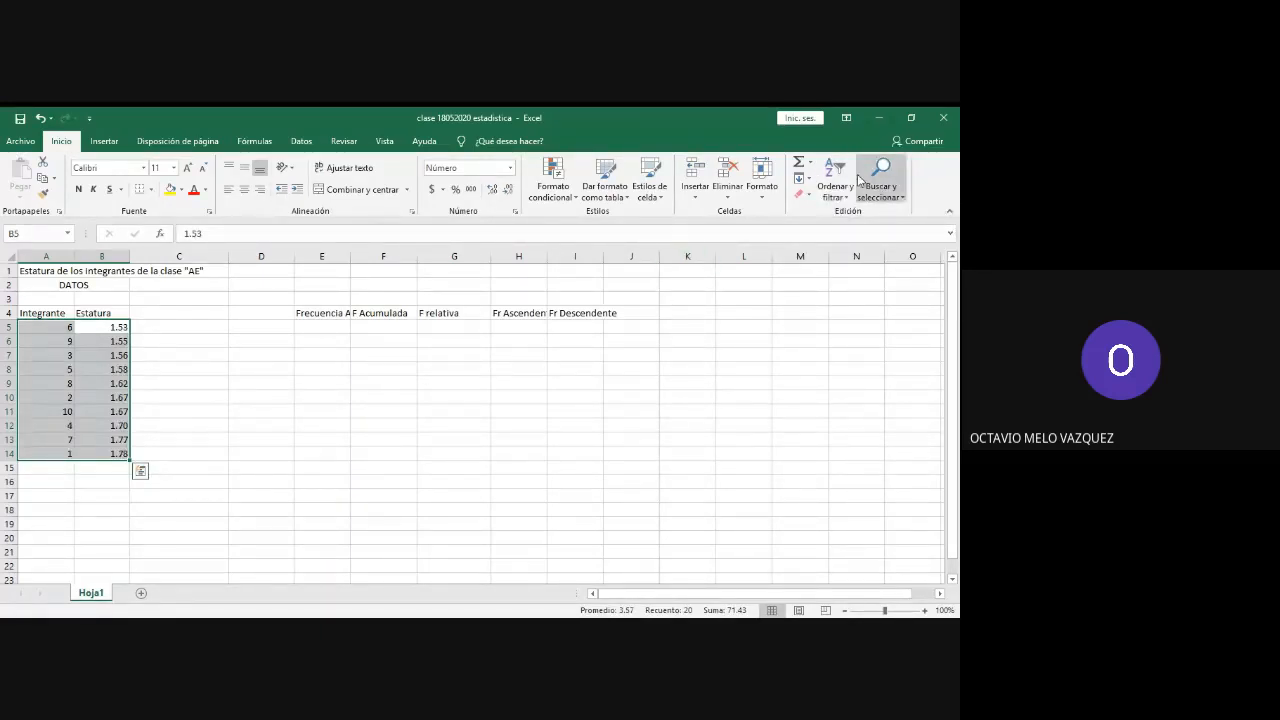
pyautogui.click(830, 192)
pyautogui.click(843, 212)
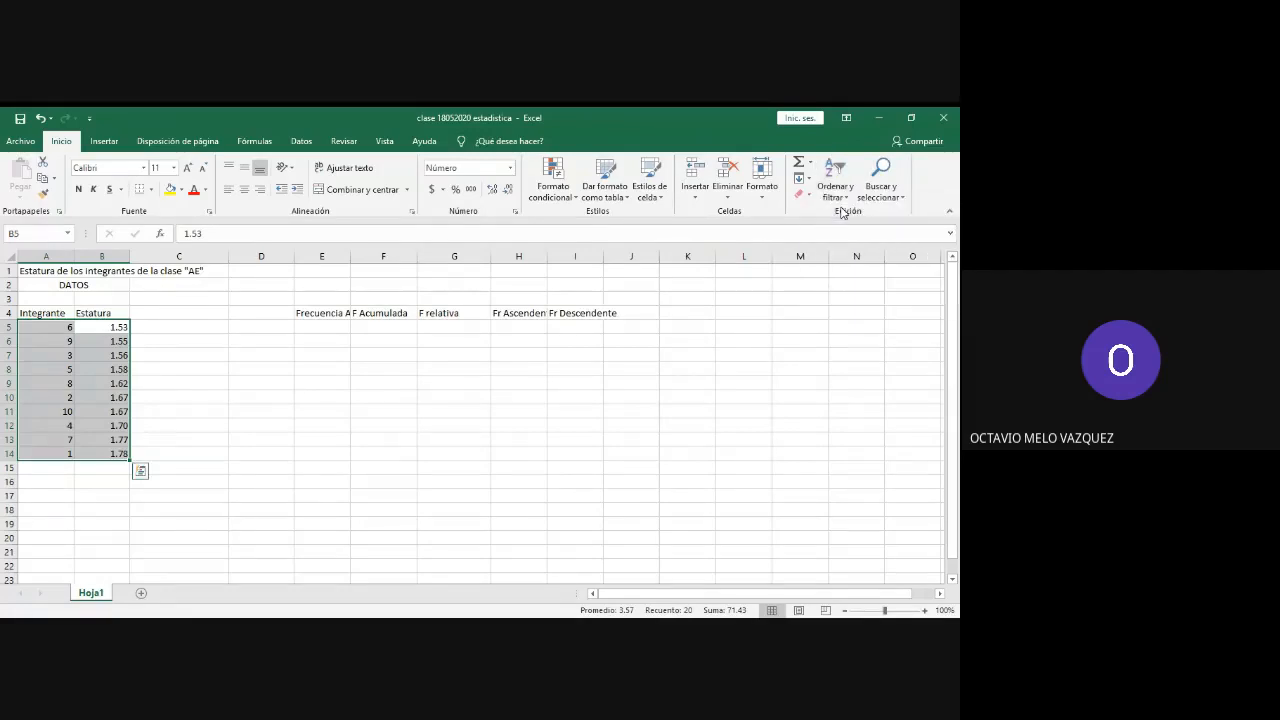
pyautogui.hotkey('ctrl', 'z')
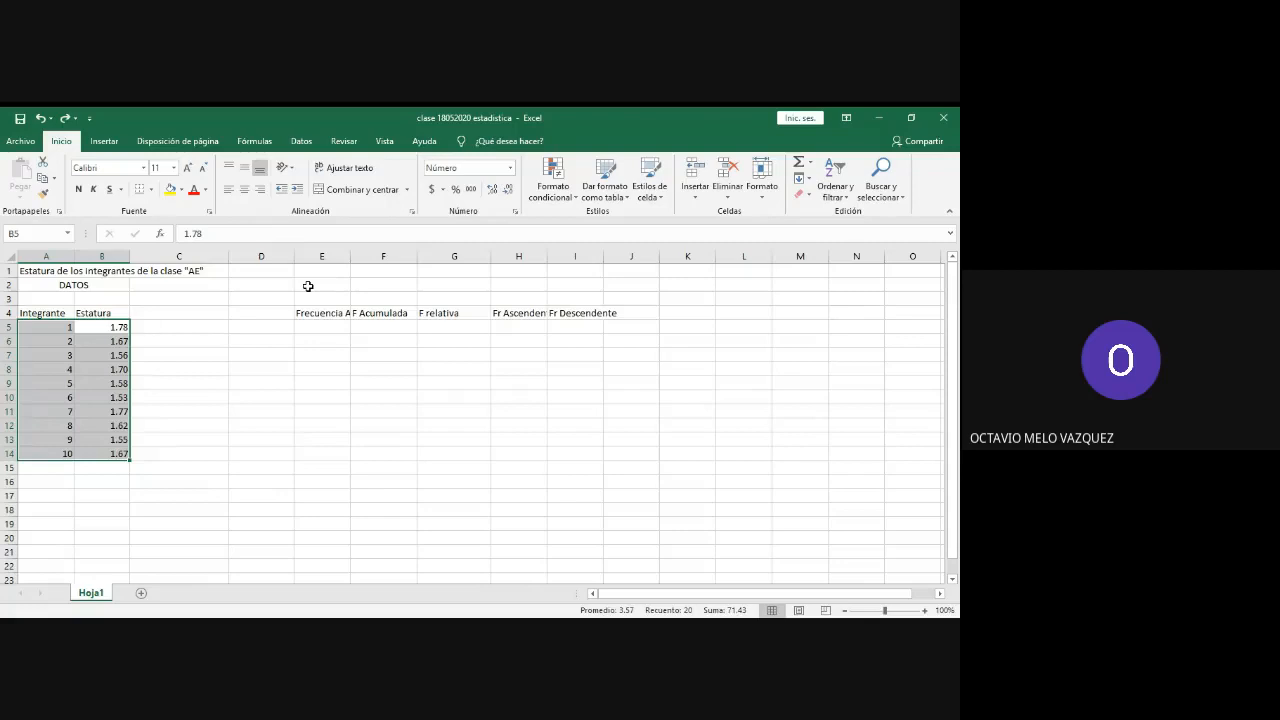
# Step: Undo back past the inserted row, and redo the DATOS title and the blank row
pyautogui.hotkey('ctrl', 'z')
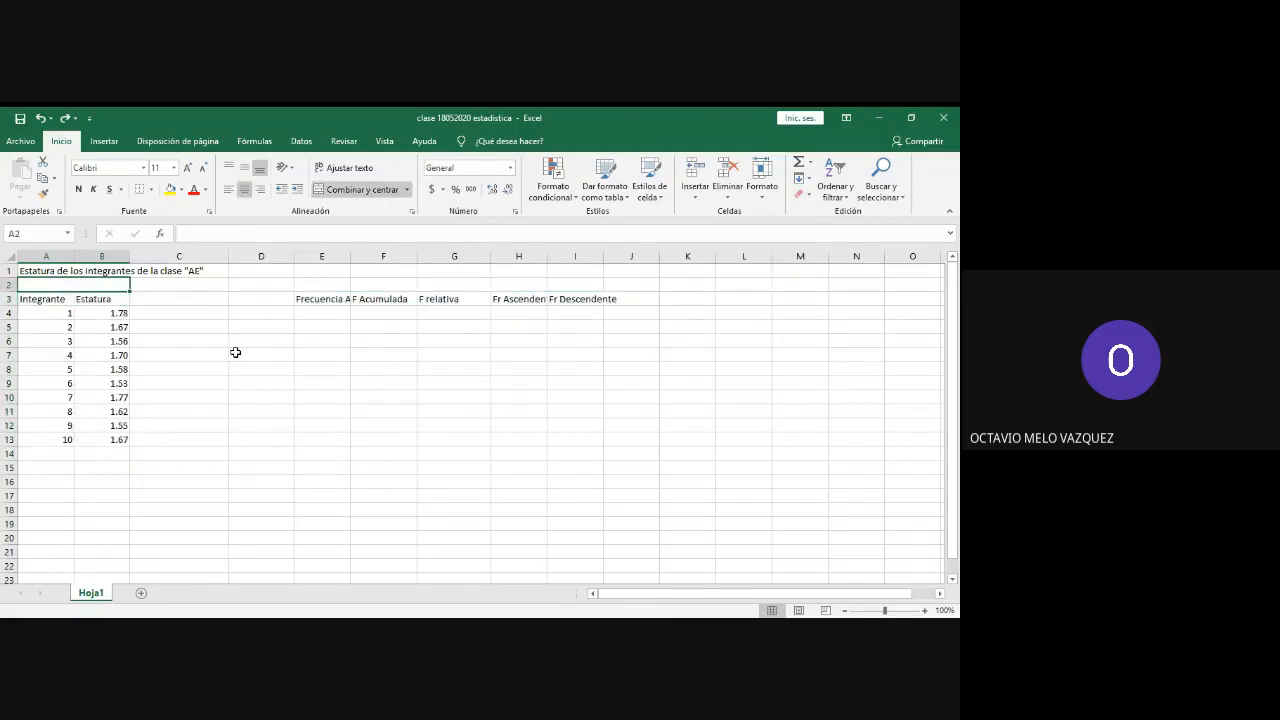
pyautogui.hotkey('ctrl', 'y')
pyautogui.hotkey('ctrl', 'y')
pyautogui.click(235, 351)
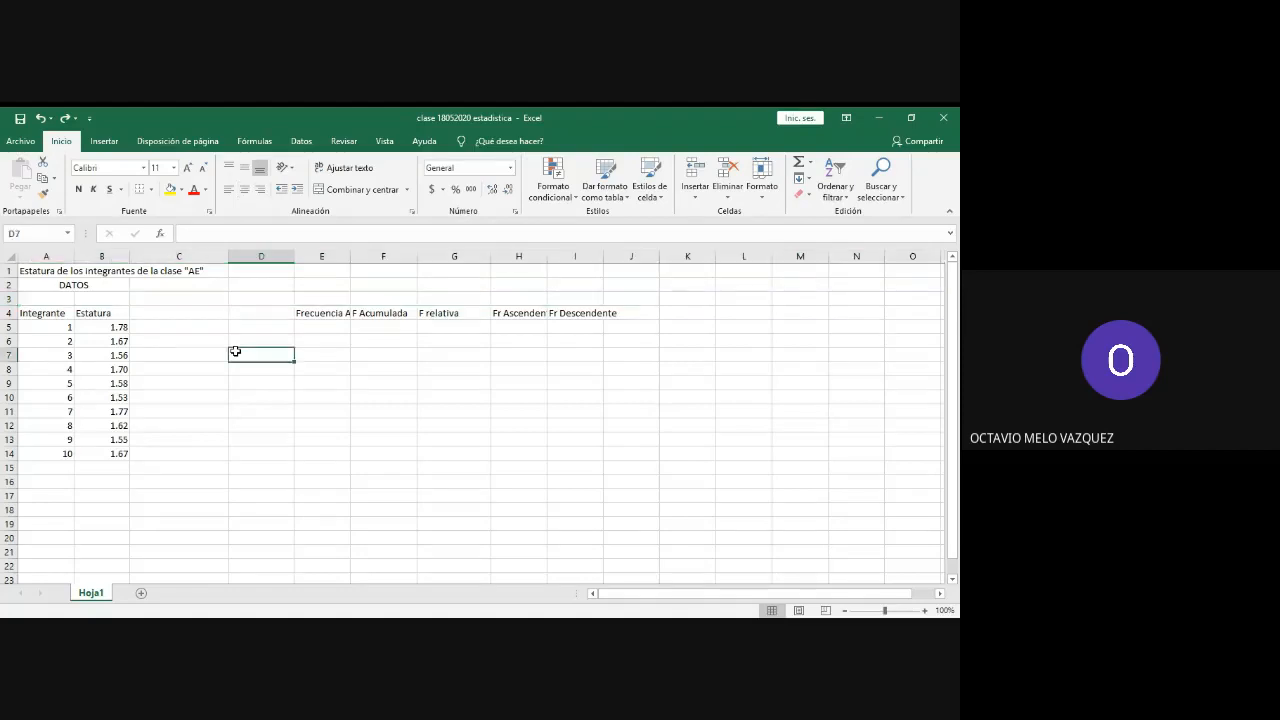
# Step: Sort only the heights in B5:B14 from smallest to largest, continuing with the current selection so the member numbers stay in place
pyautogui.moveTo(117, 331); pyautogui.dragTo(121, 458)
pyautogui.click(834, 178)
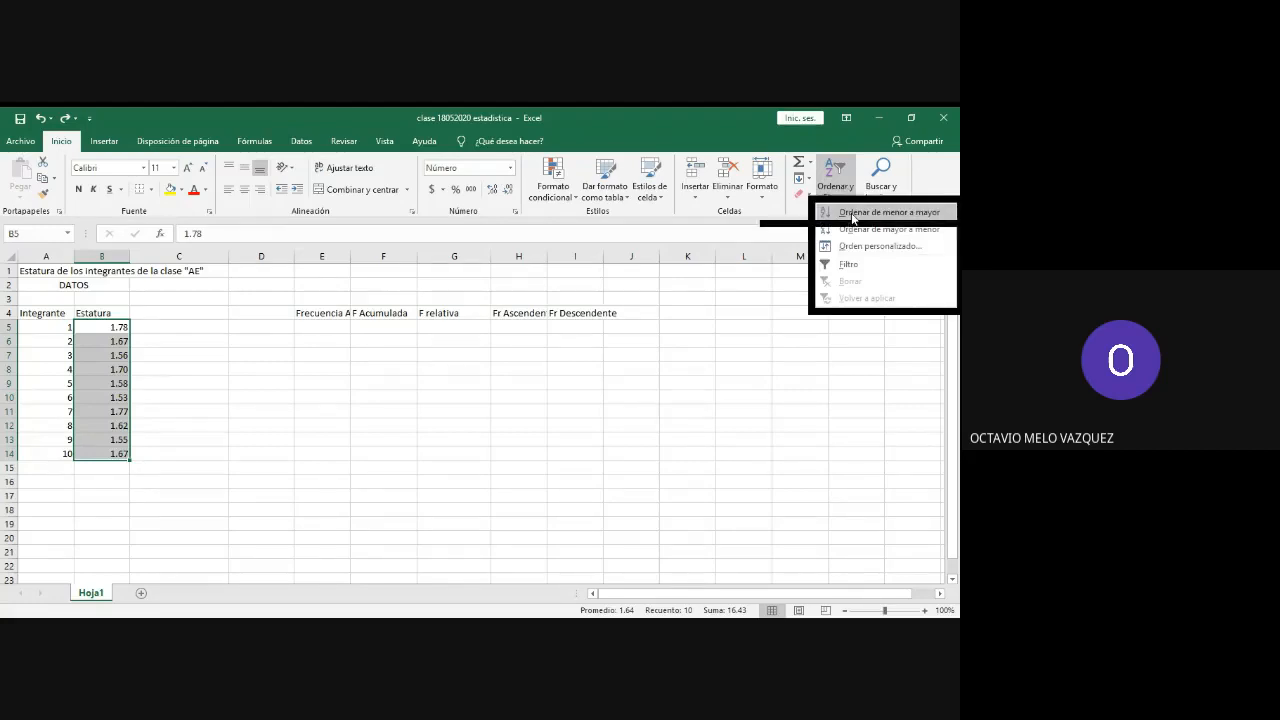
pyautogui.click(853, 218)
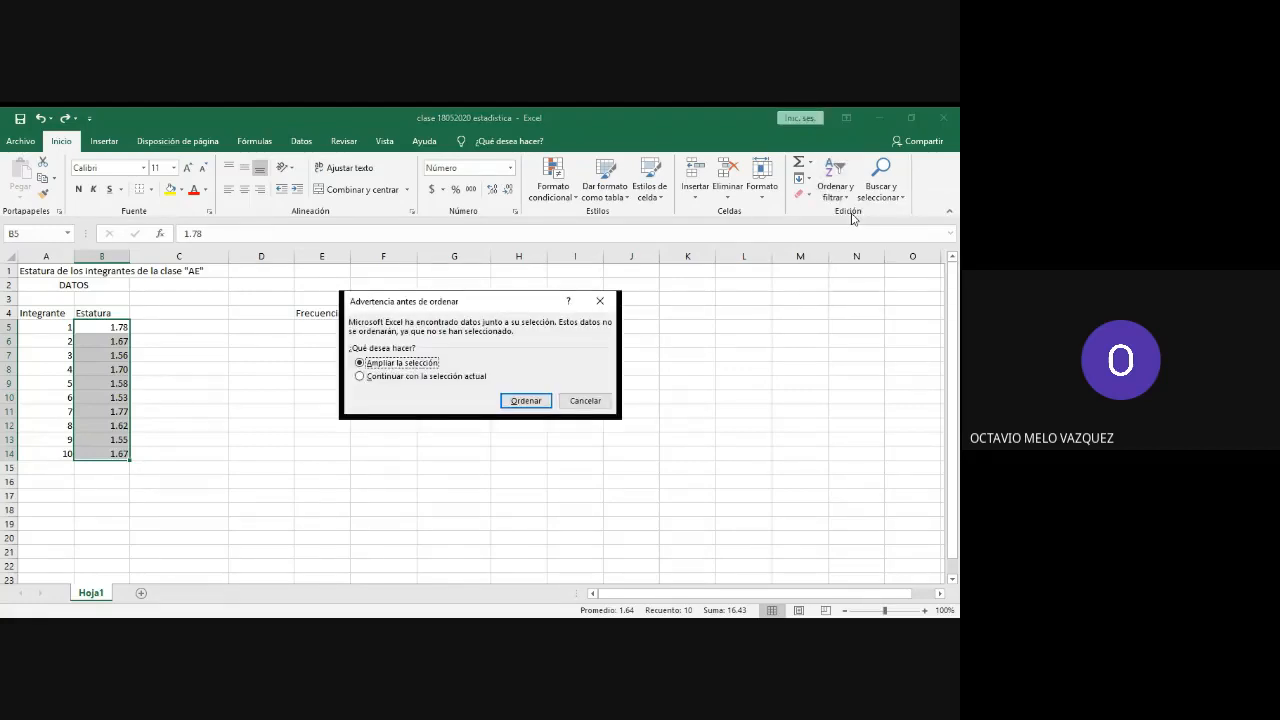
pyautogui.click(390, 377)
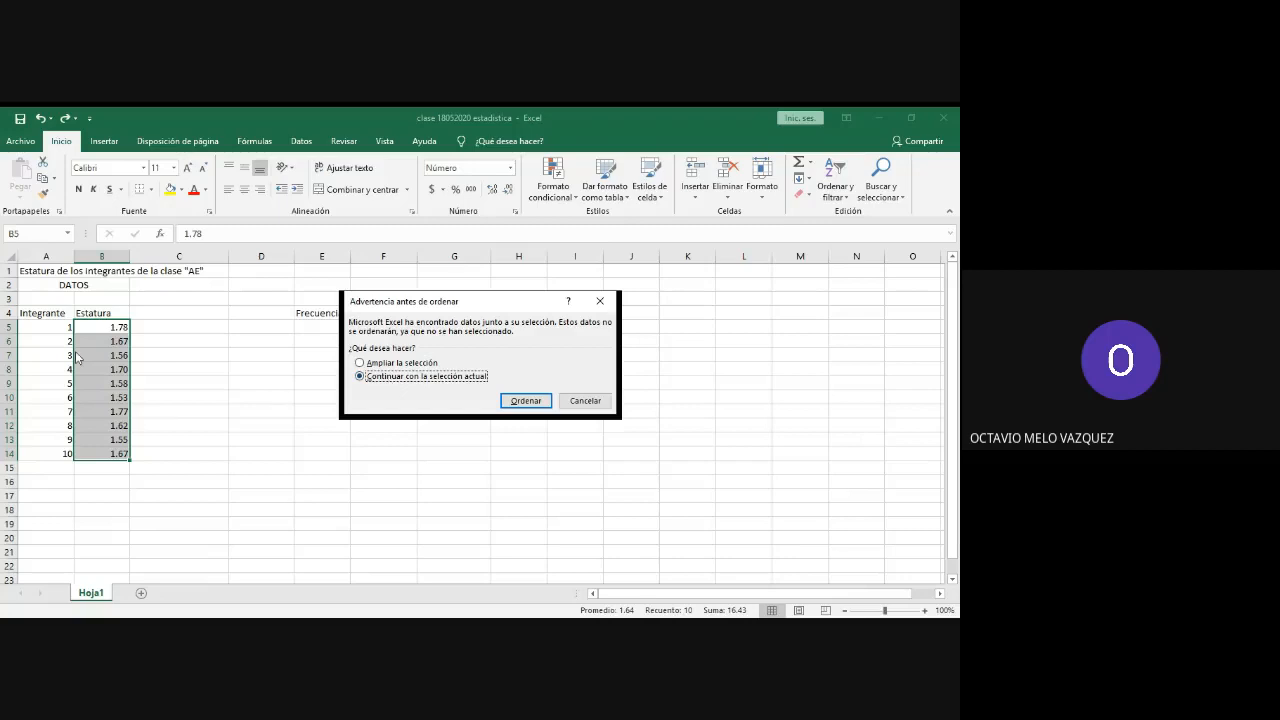
pyautogui.click(524, 401)
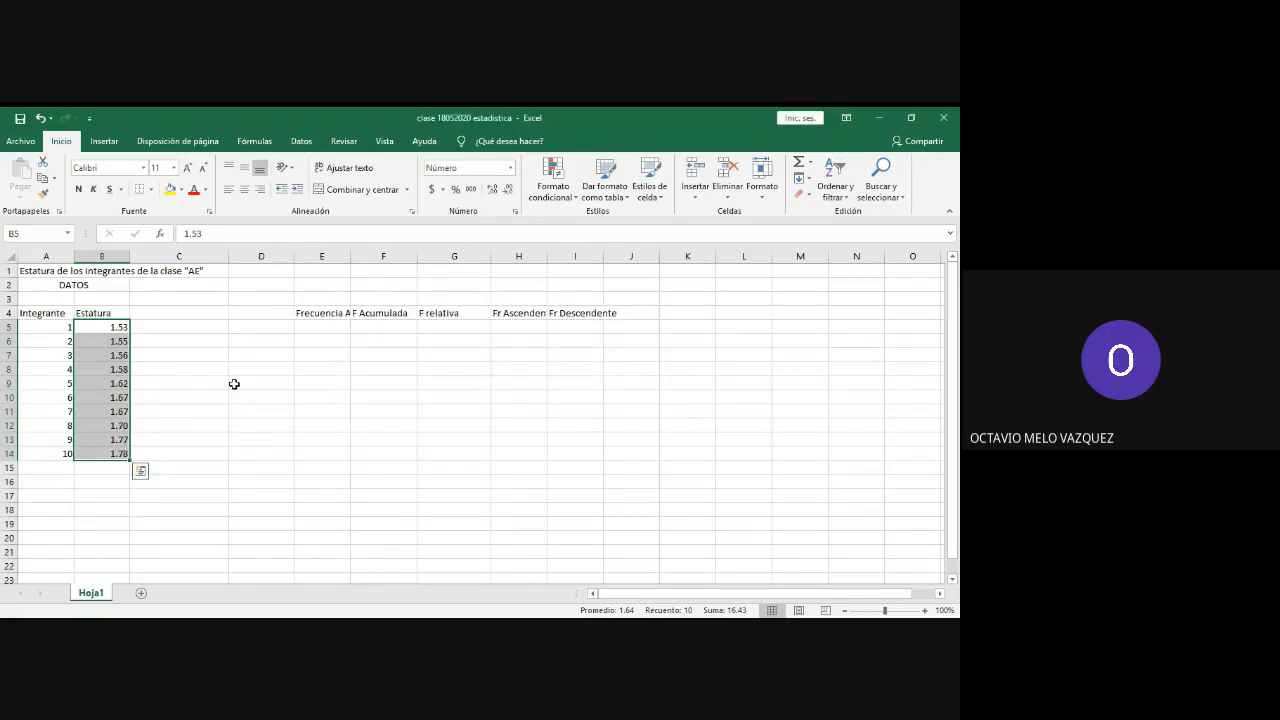
pyautogui.click(206, 325)
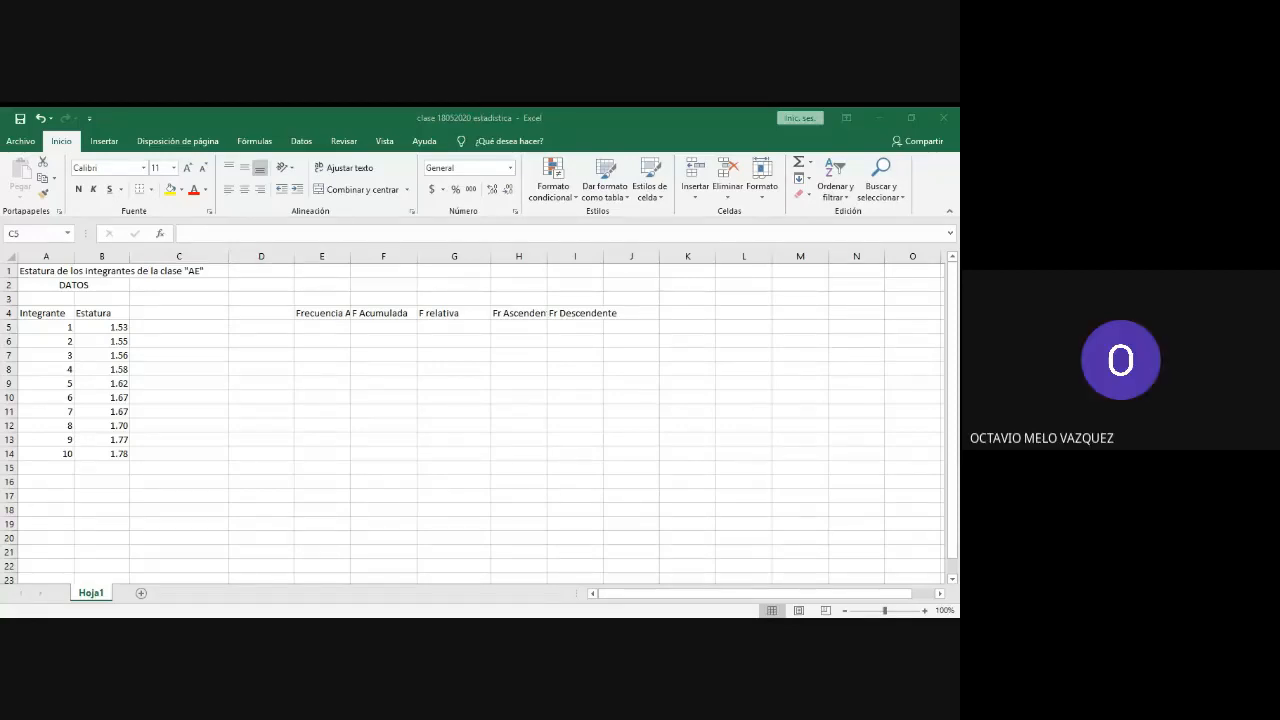
# Step: Move the five frequency headings from E4:I4 down to C18:G18
pyautogui.hotkey('alt', 'Tab')
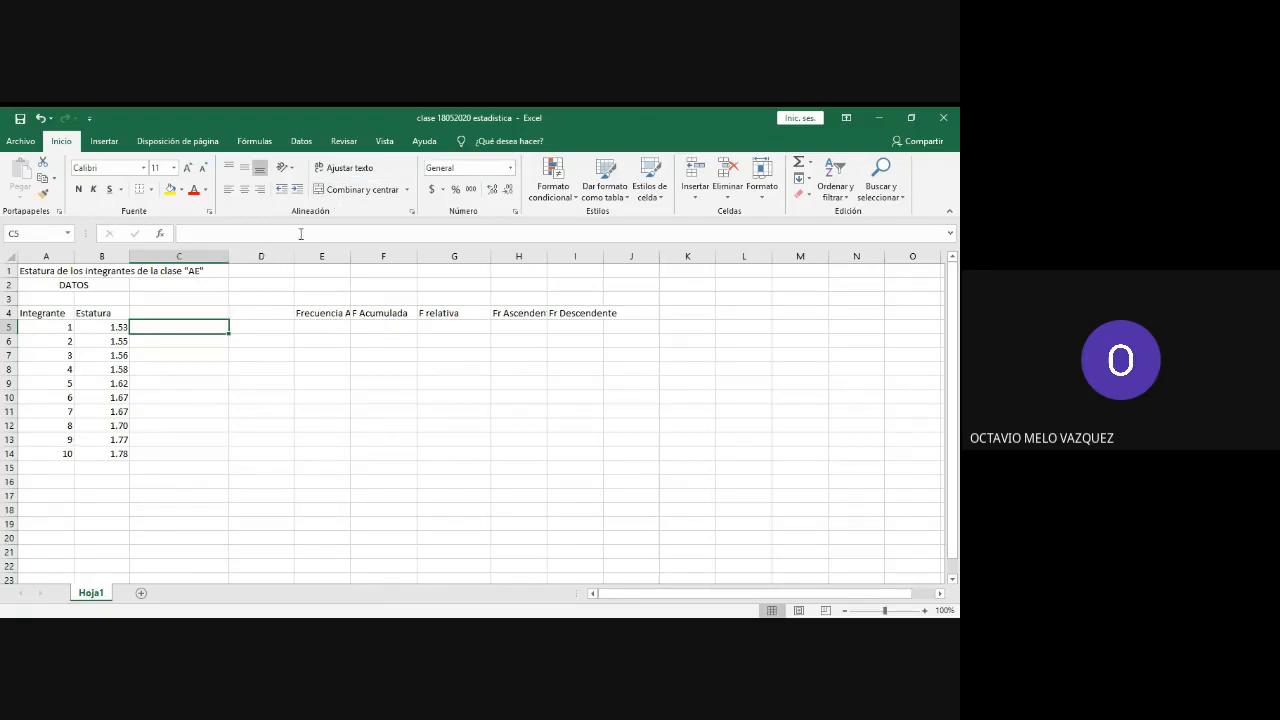
pyautogui.moveTo(300, 313); pyautogui.dragTo(445, 512)
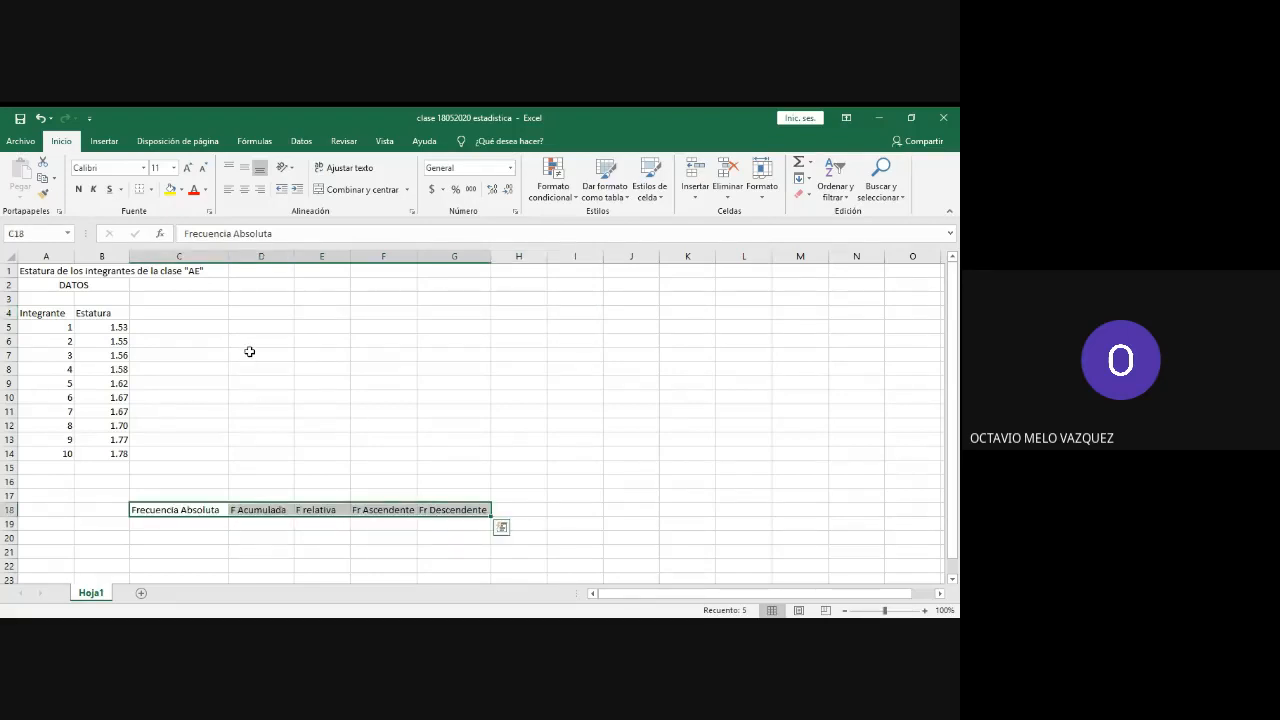
pyautogui.click(205, 325)
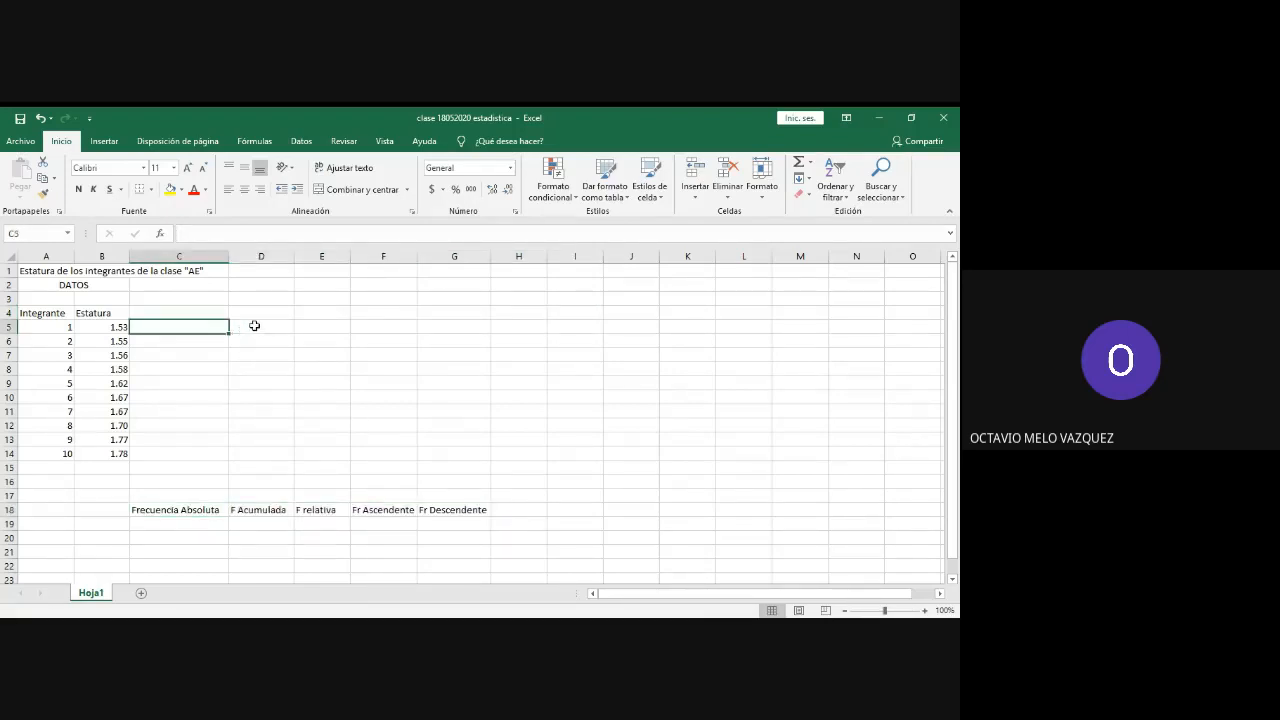
# Step: Enter the label "nnúmero de datos =" in cell D5
pyautogui.click(258, 327)
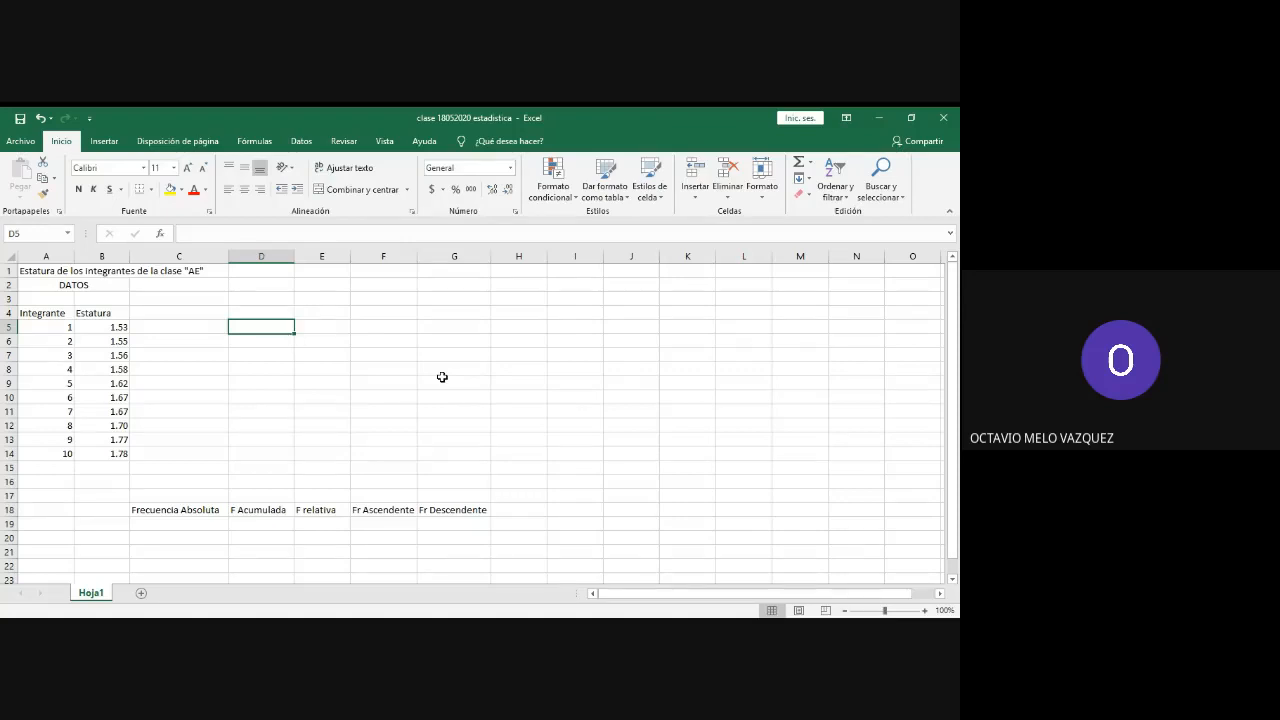
pyautogui.write('d')
pyautogui.press('BackSpace')
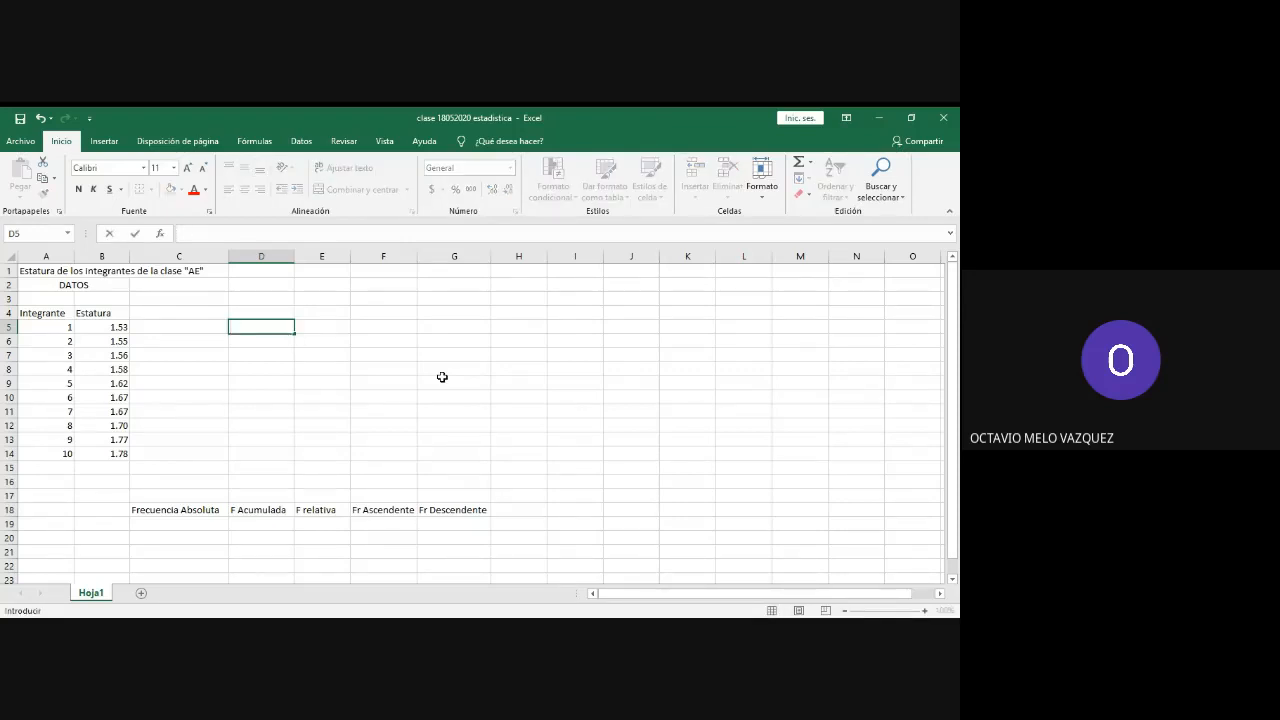
pyautogui.write('n')
pyautogui.write('umer')
pyautogui.press('BackSpace')
pyautogui.press('BackSpace')
pyautogui.press('BackSpace')
pyautogui.press('BackSpace')
pyautogui.press('BackSpace')
pyautogui.write('nnúmero de datos')
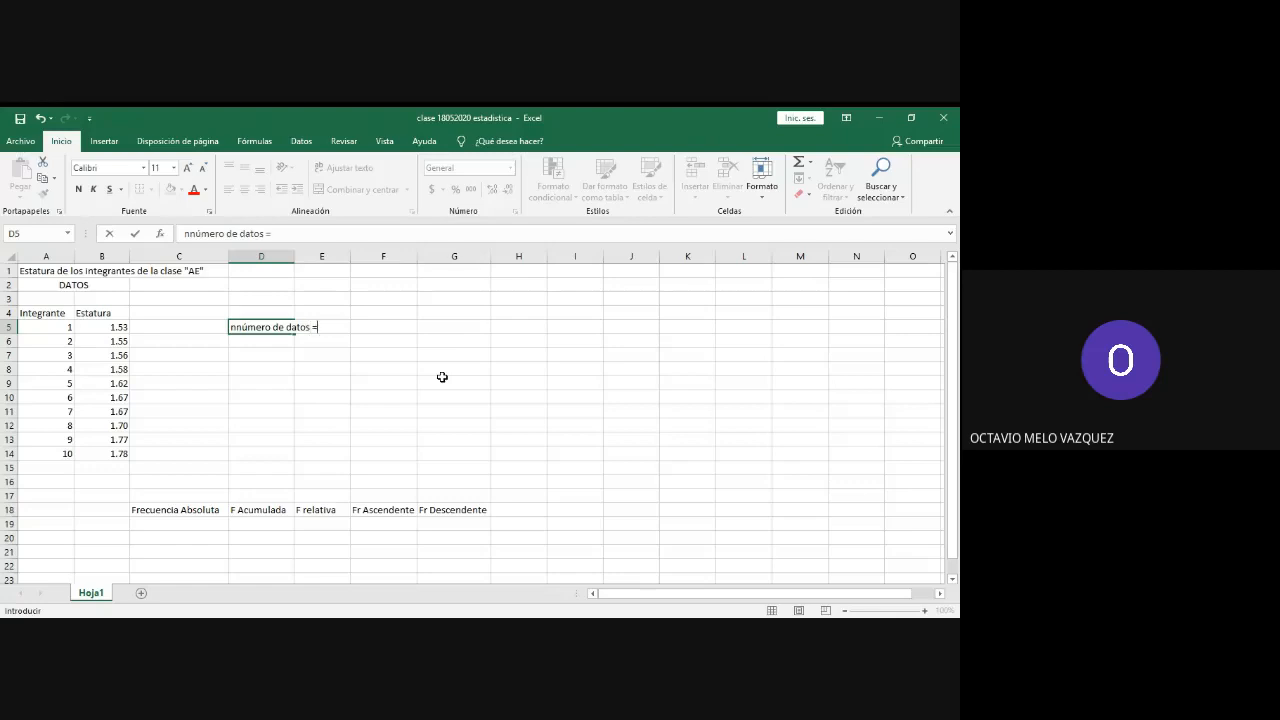
pyautogui.write(' =')
pyautogui.press('Return')
# Step: Remove the extra initial "n" from the label in D5 so that it reads "número de datos ="
pyautogui.click(272, 328)
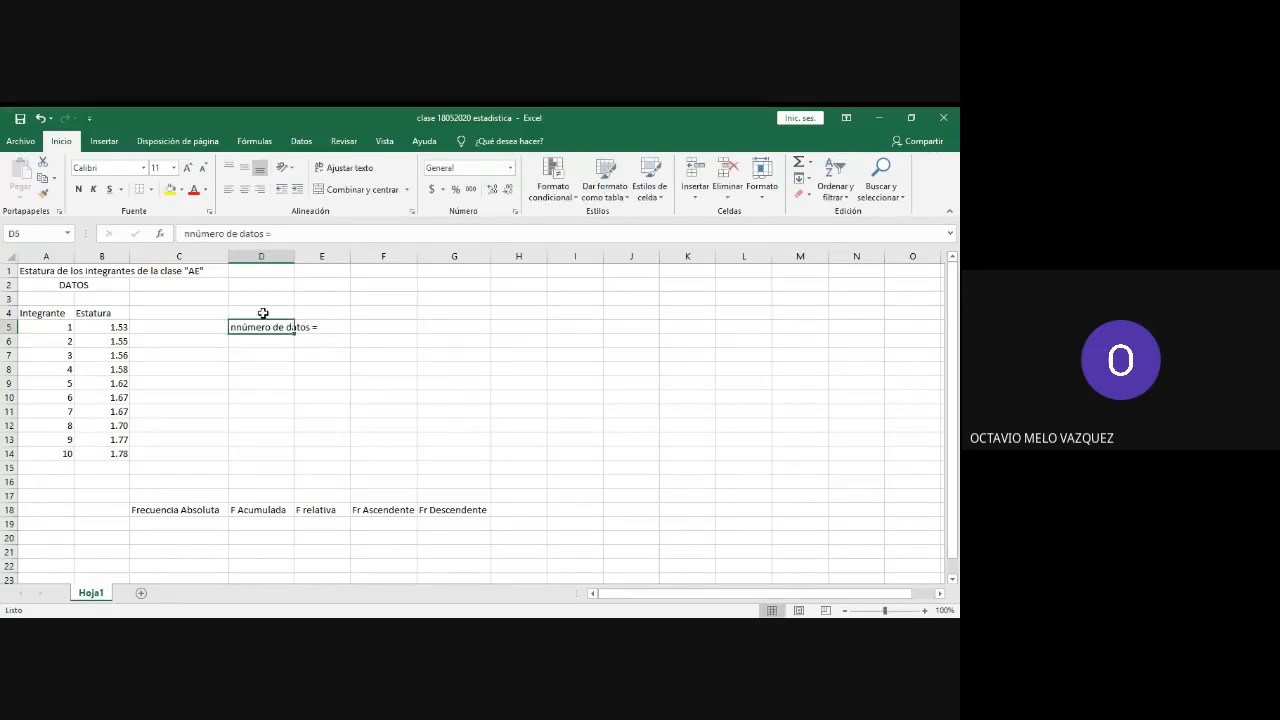
pyautogui.moveTo(191, 233); pyautogui.dragTo(186, 233)
pyautogui.press('Delete')
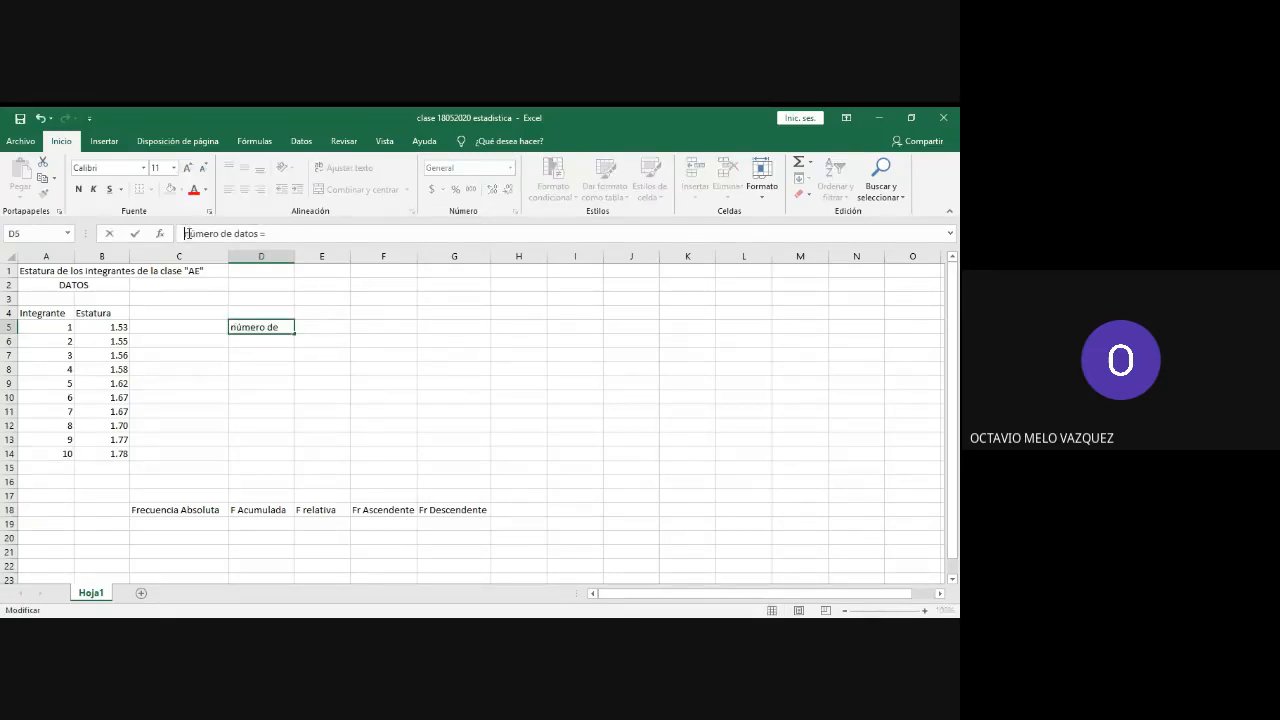
pyautogui.click(334, 340)
pyautogui.click(275, 327)
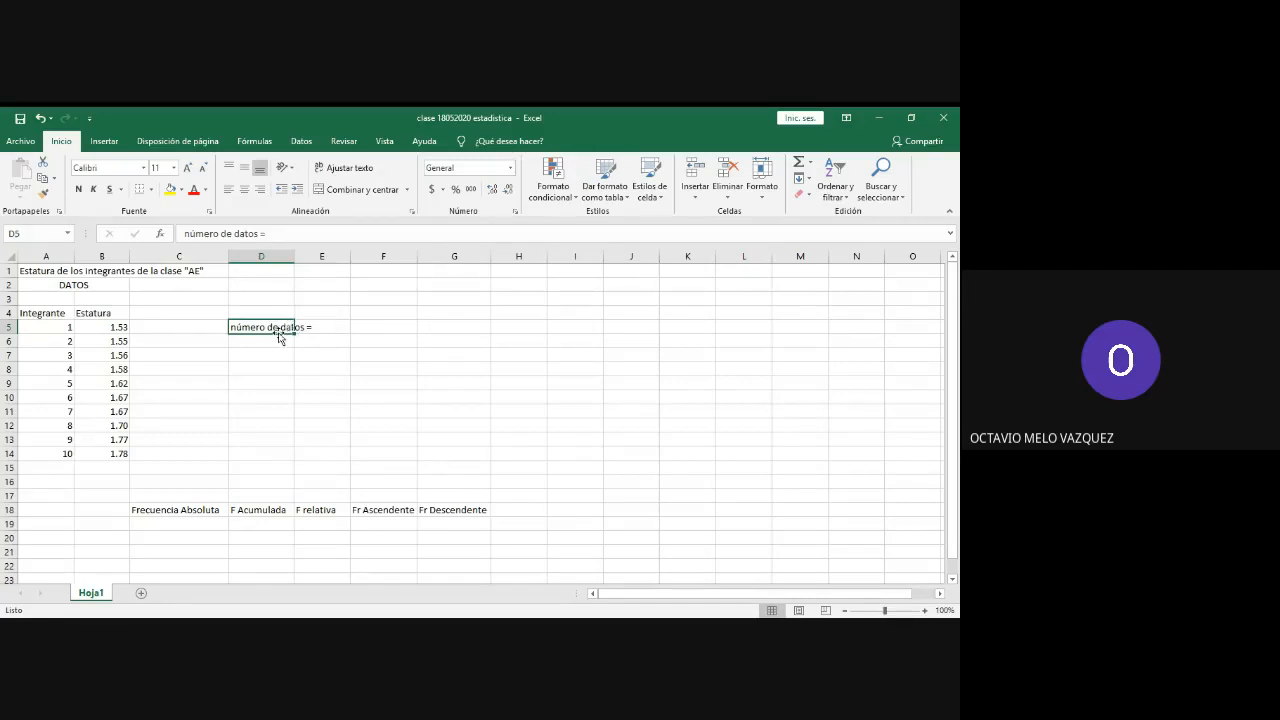
# Step: Right-align the "número de datos =" label in cell D5
pyautogui.moveTo(281, 339); pyautogui.dragTo(252, 338)
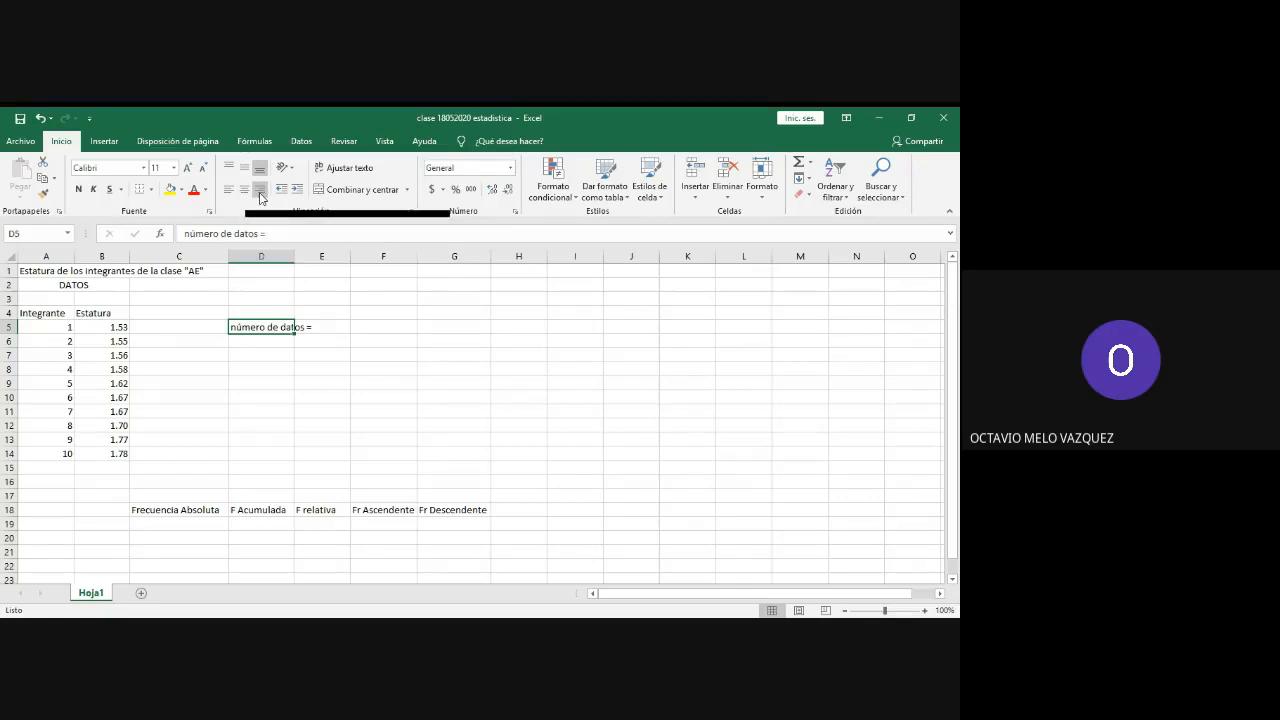
pyautogui.click(261, 190)
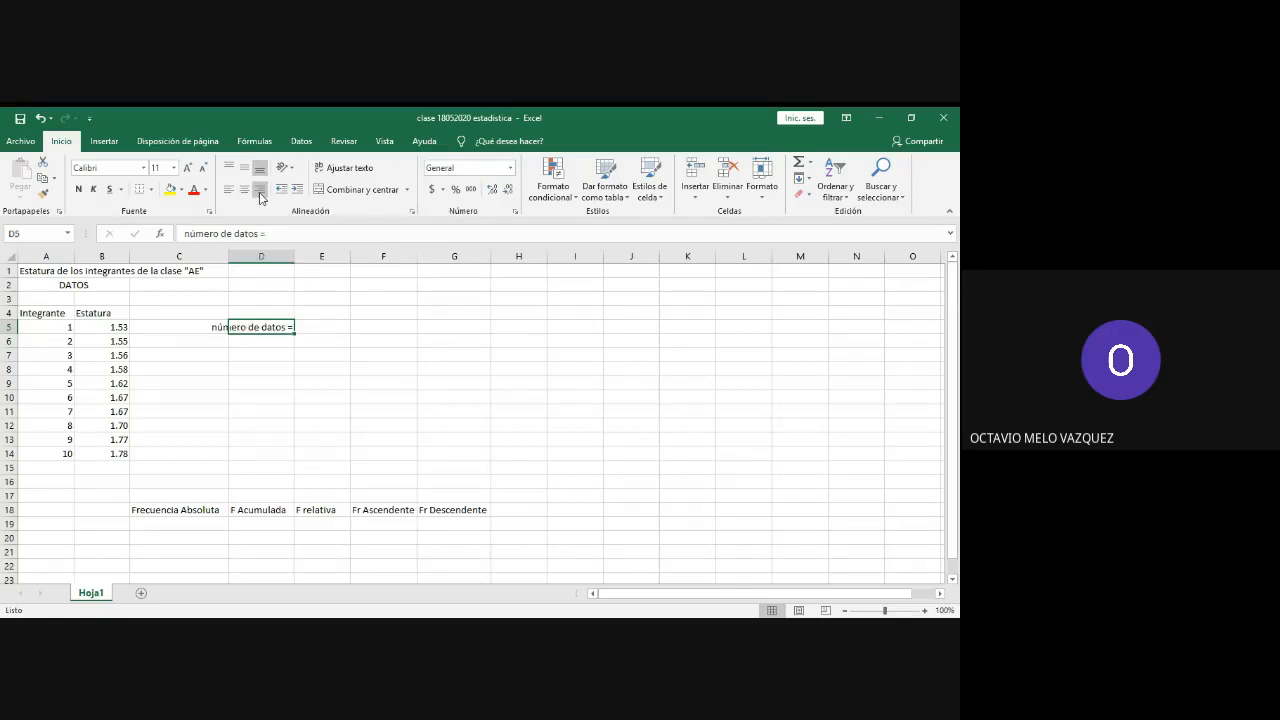
pyautogui.click(300, 300)
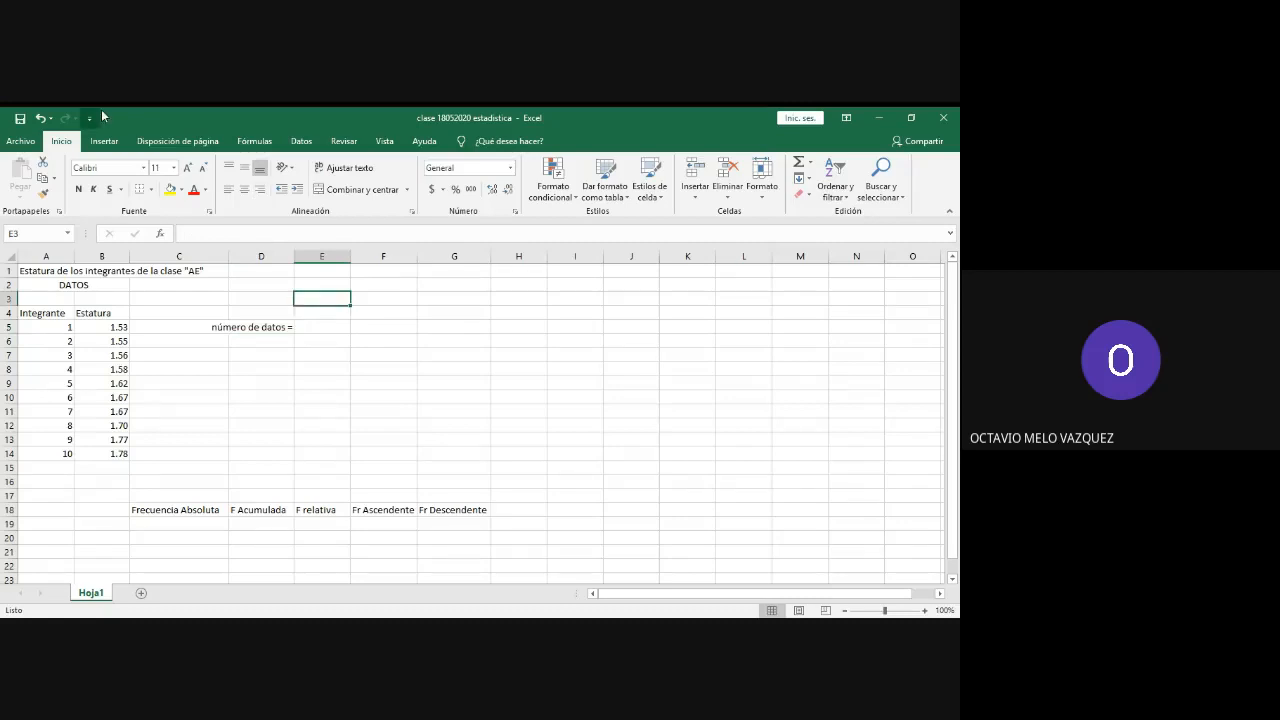
# Step: Enter the labels "Valor mayor =" in D7 and "Valor Menor =" in D8
pyautogui.click(270, 355)
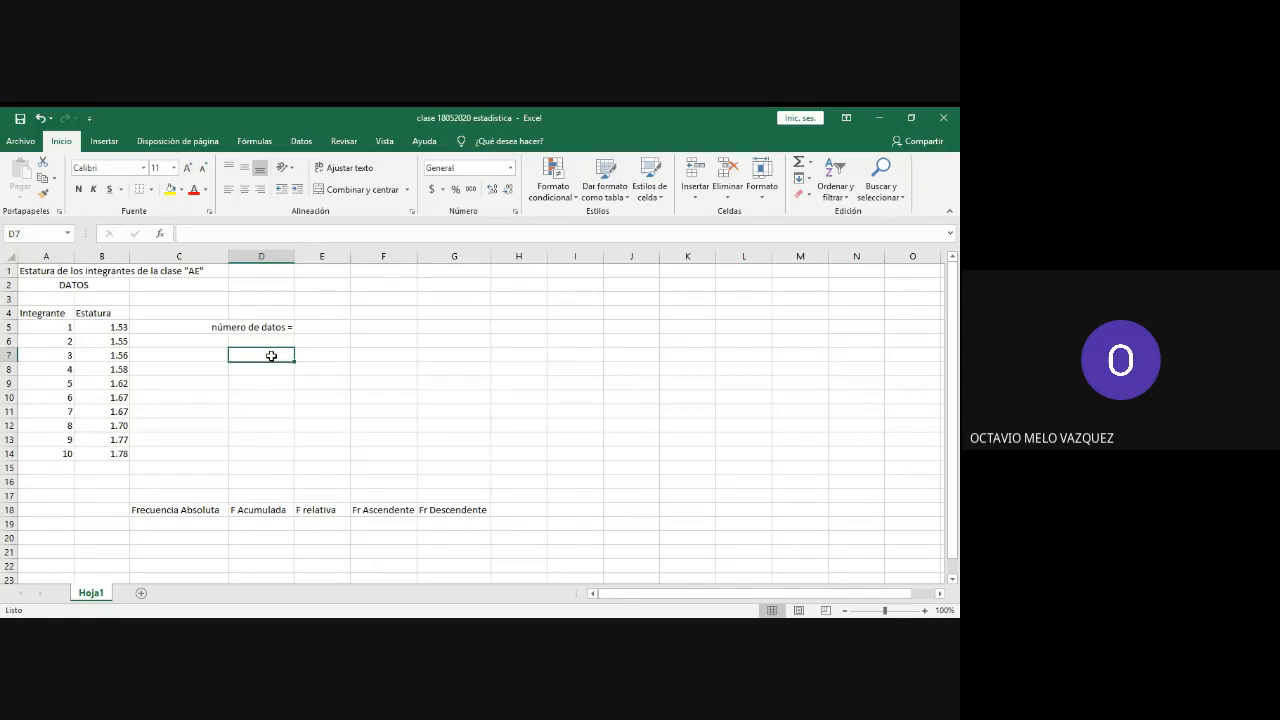
pyautogui.write('V')
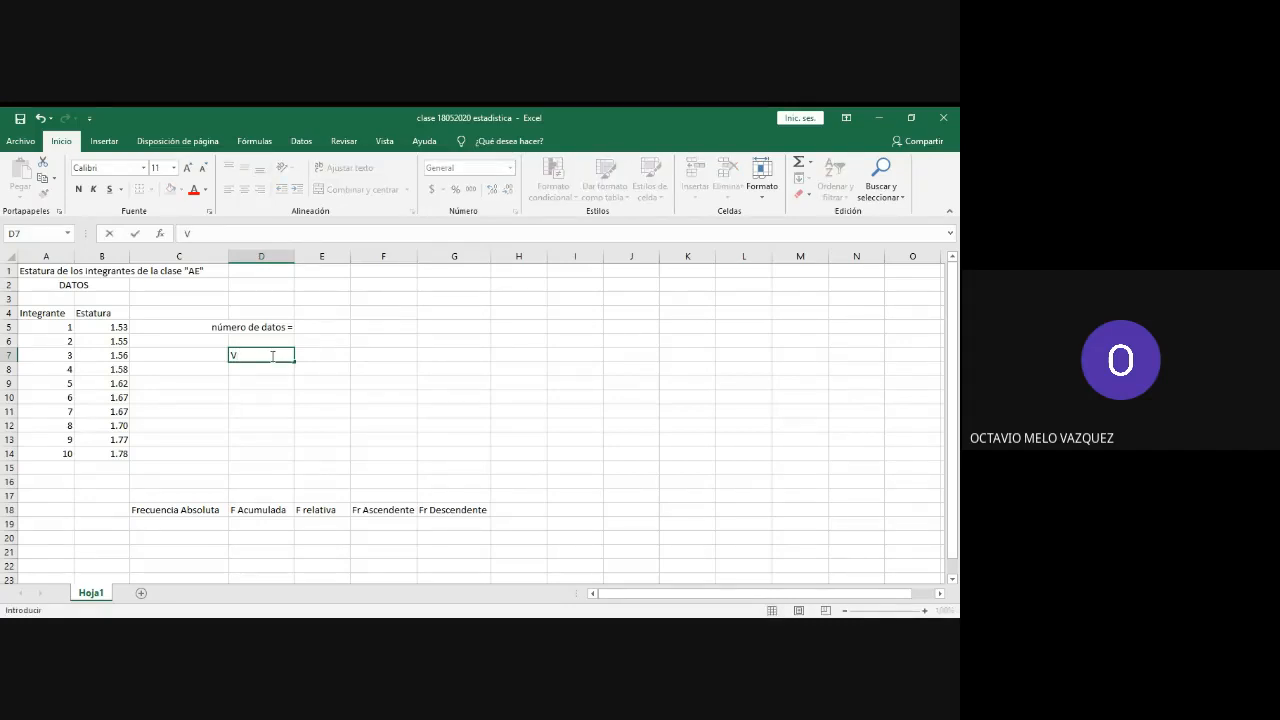
pyautogui.write('alor mayor =')
pyautogui.press('Return')
pyautogui.write('Valor ')
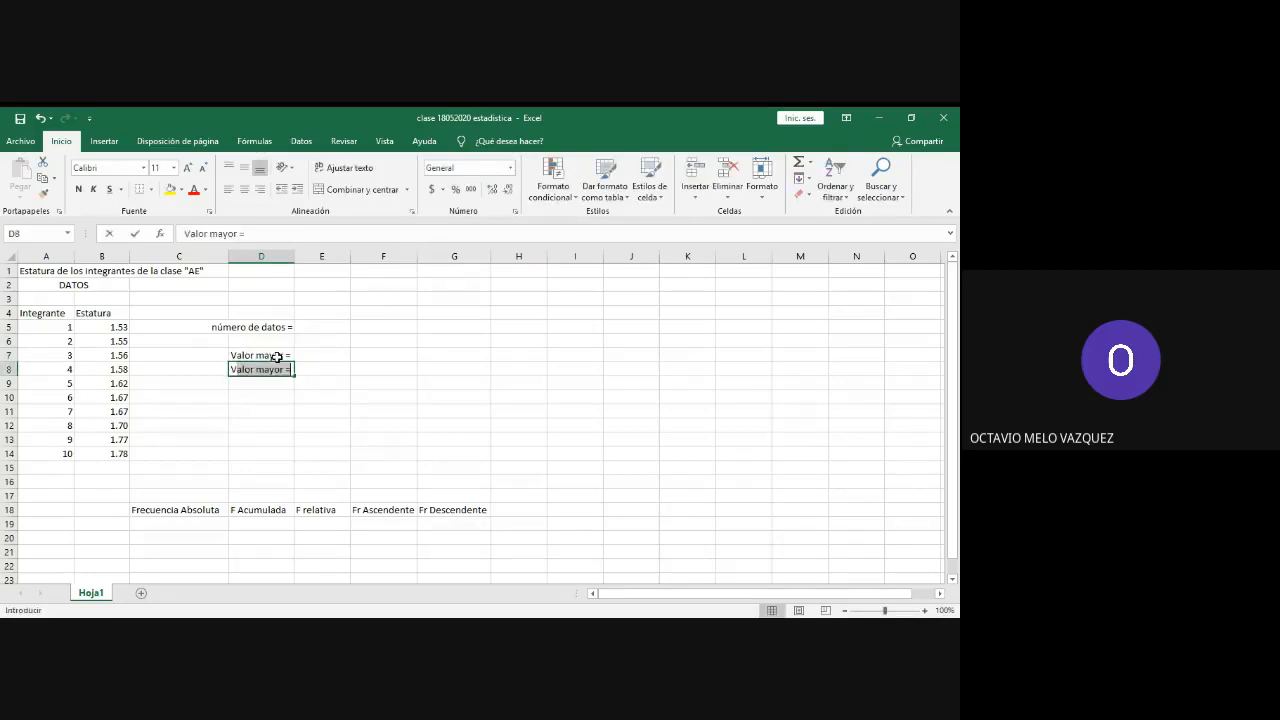
pyautogui.write('Menor')
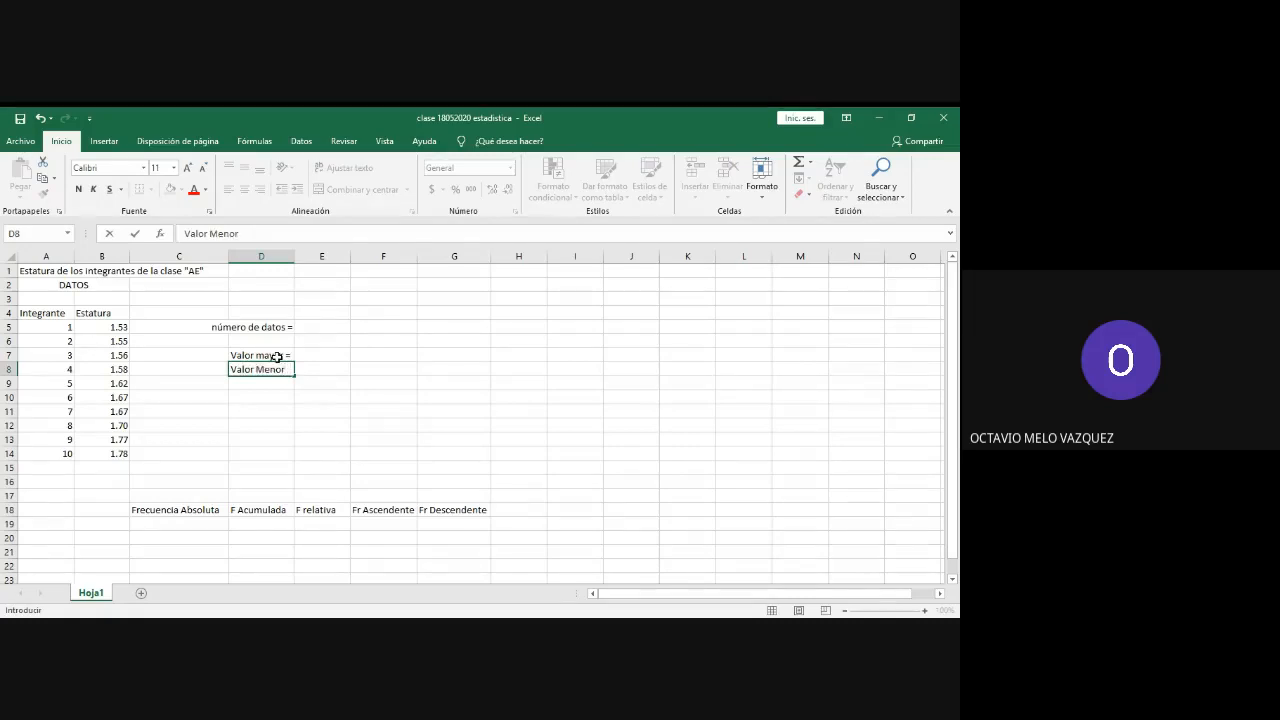
pyautogui.write(' =')
# Step: Right-align the two labels in D7:D8 and save the workbook
pyautogui.moveTo(277, 357); pyautogui.dragTo(279, 368)
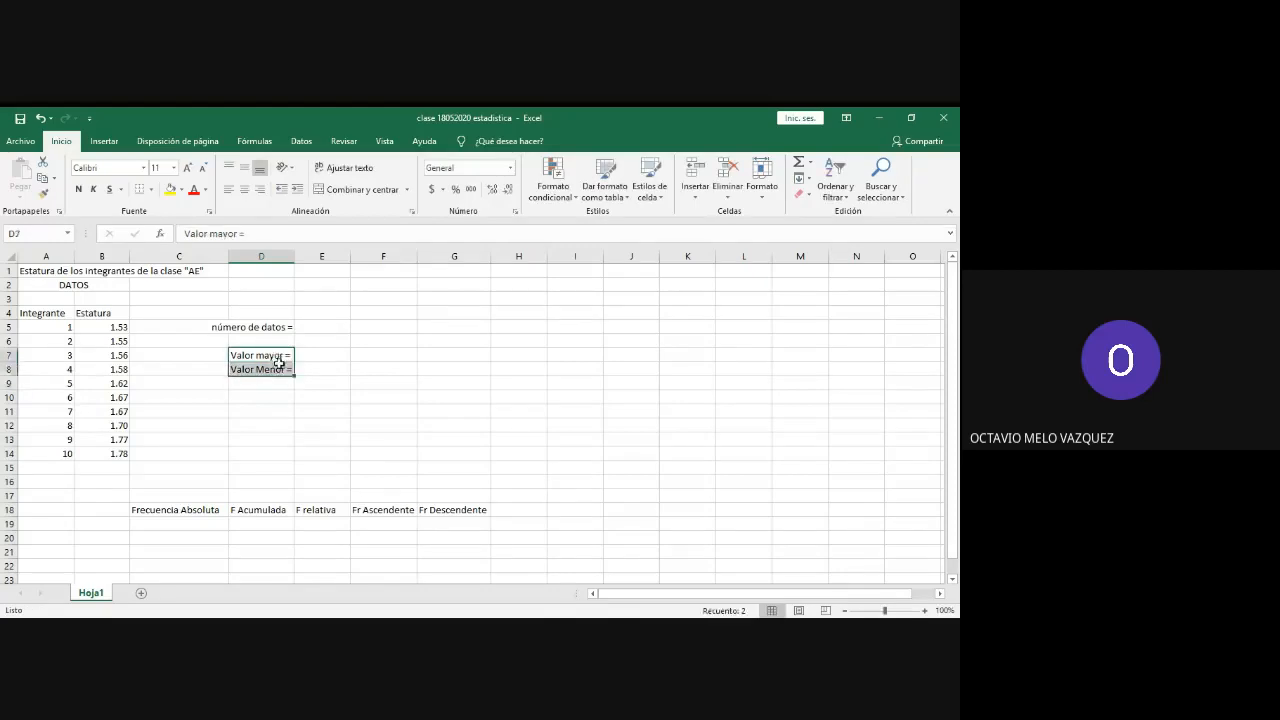
pyautogui.click(258, 189)
pyautogui.click(263, 407)
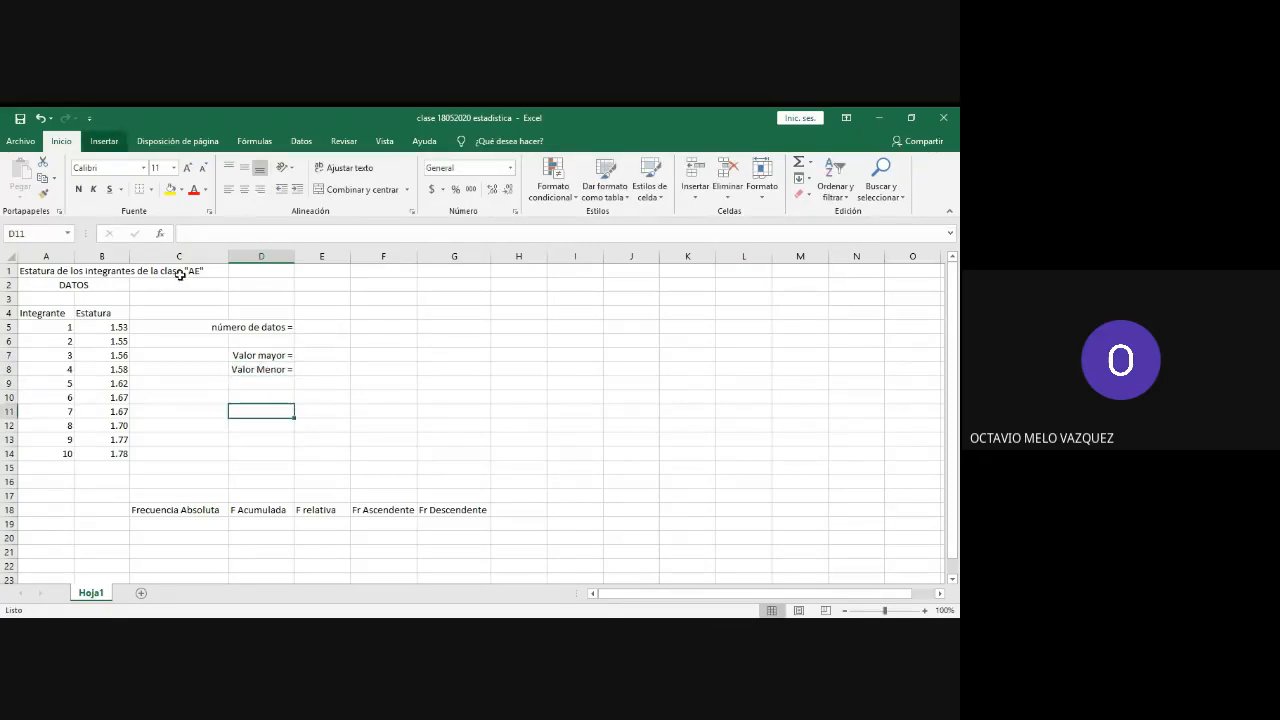
pyautogui.click(20, 118)
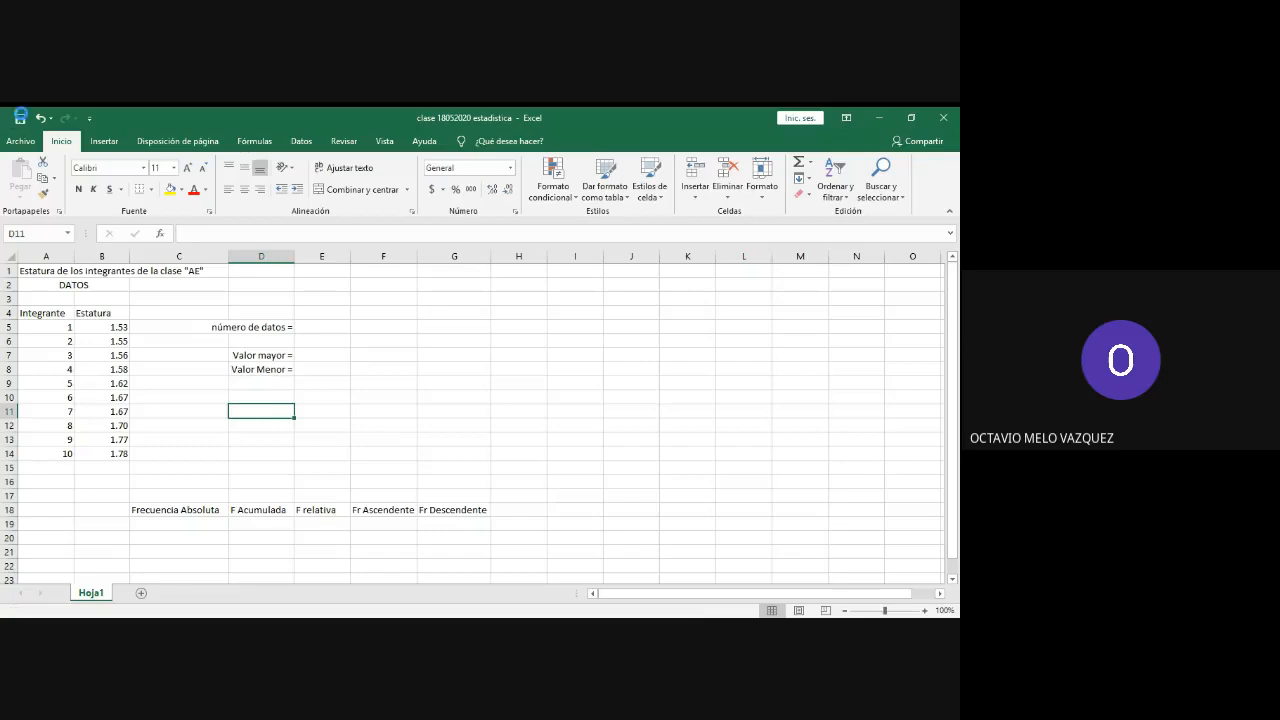
pyautogui.click(337, 355)
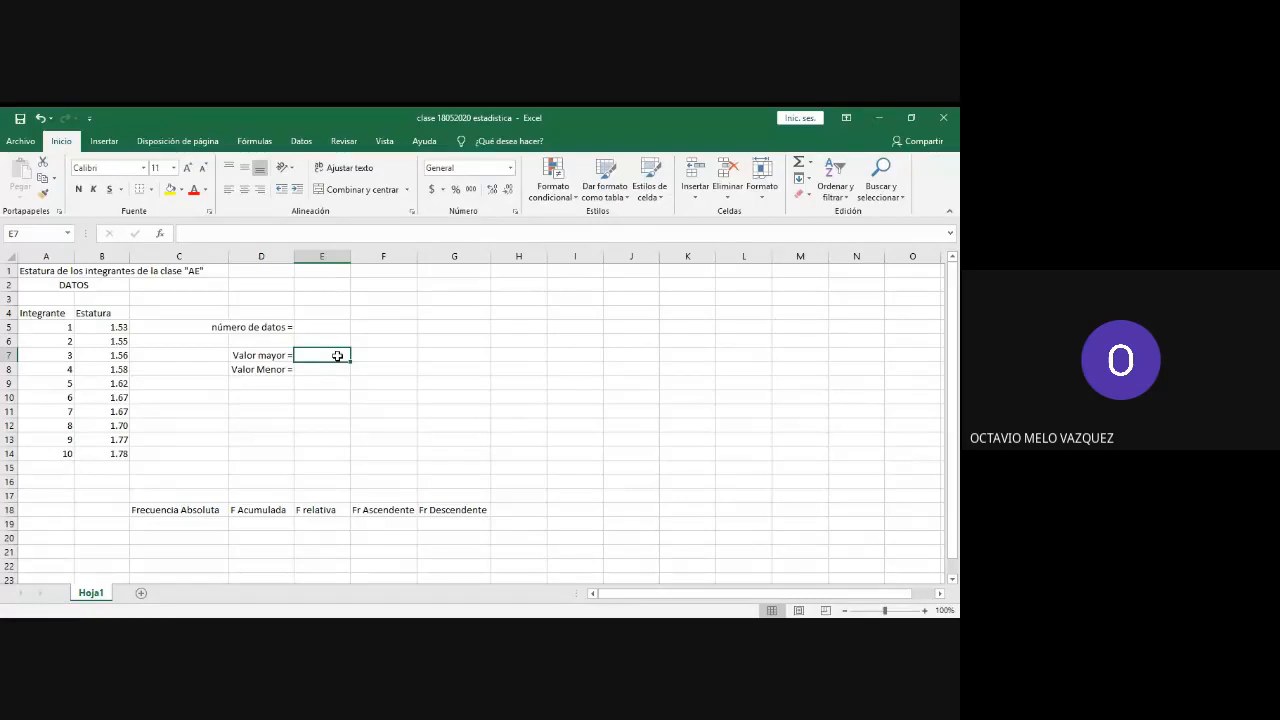
pyautogui.click(321, 326)
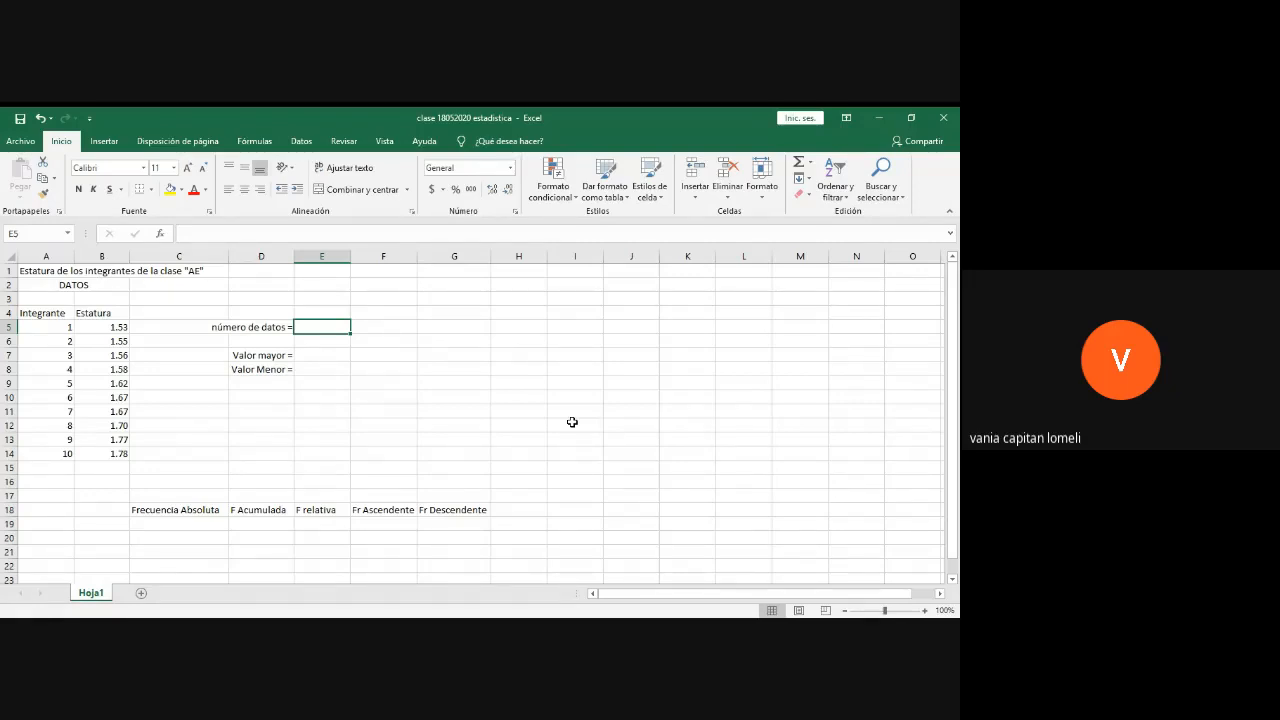
pyautogui.click(447, 630)
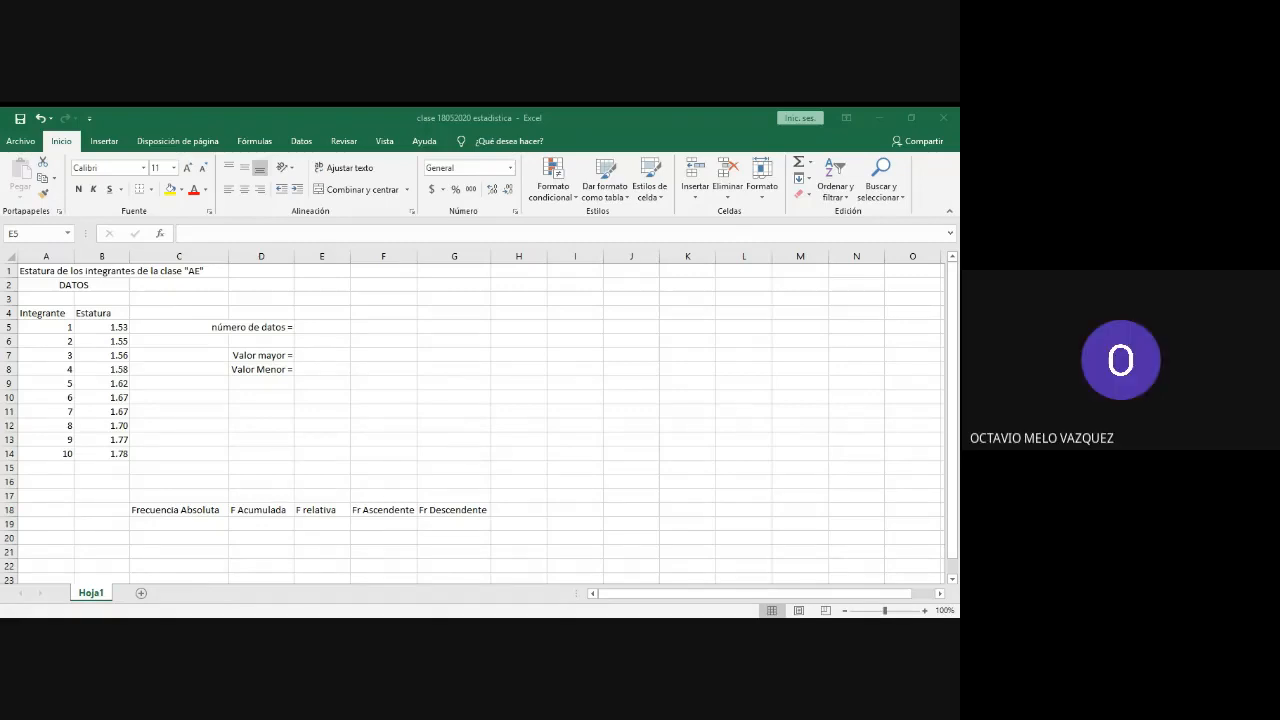
pyautogui.click(213, 430)
pyautogui.click(97, 339)
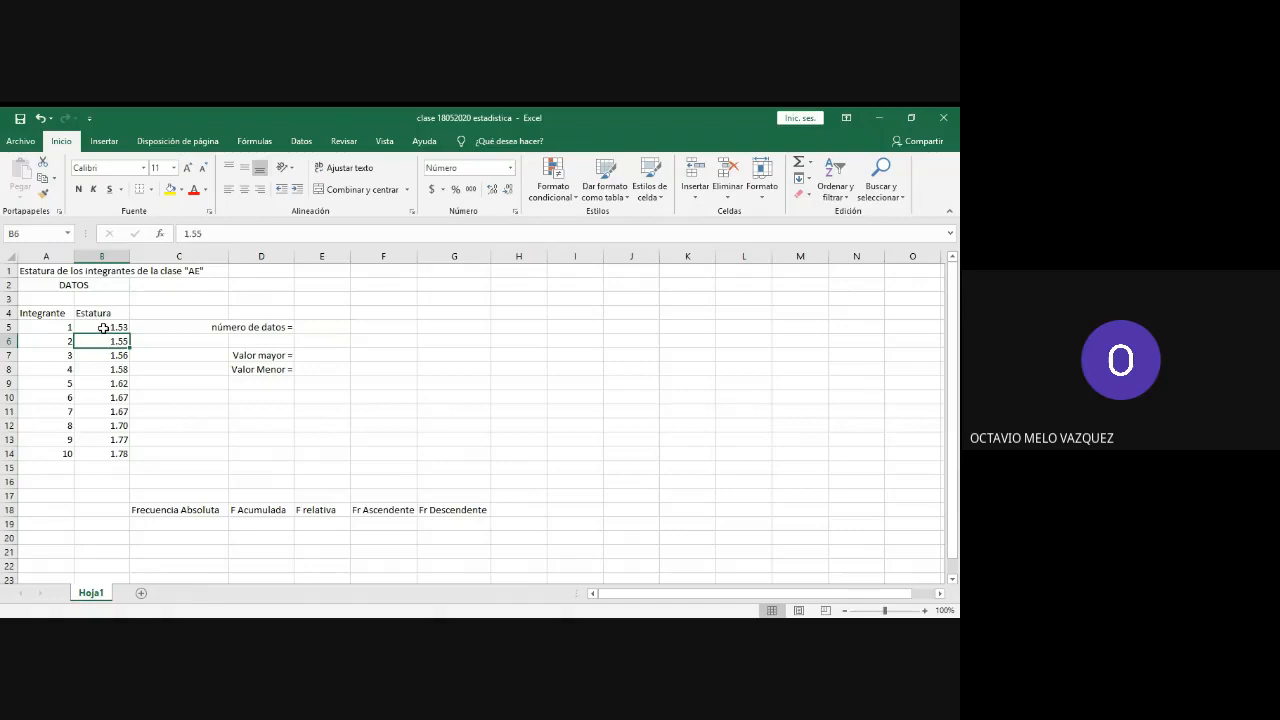
pyautogui.moveTo(102, 329); pyautogui.dragTo(101, 455)
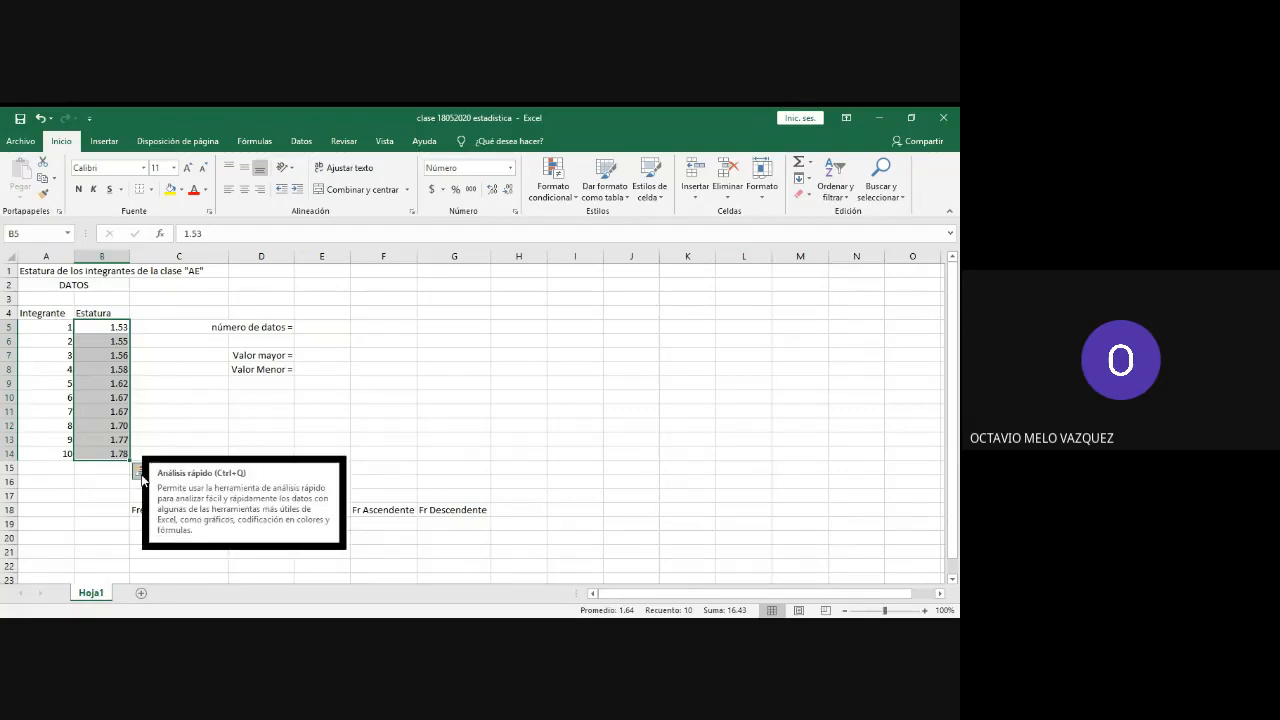
pyautogui.click(172, 435)
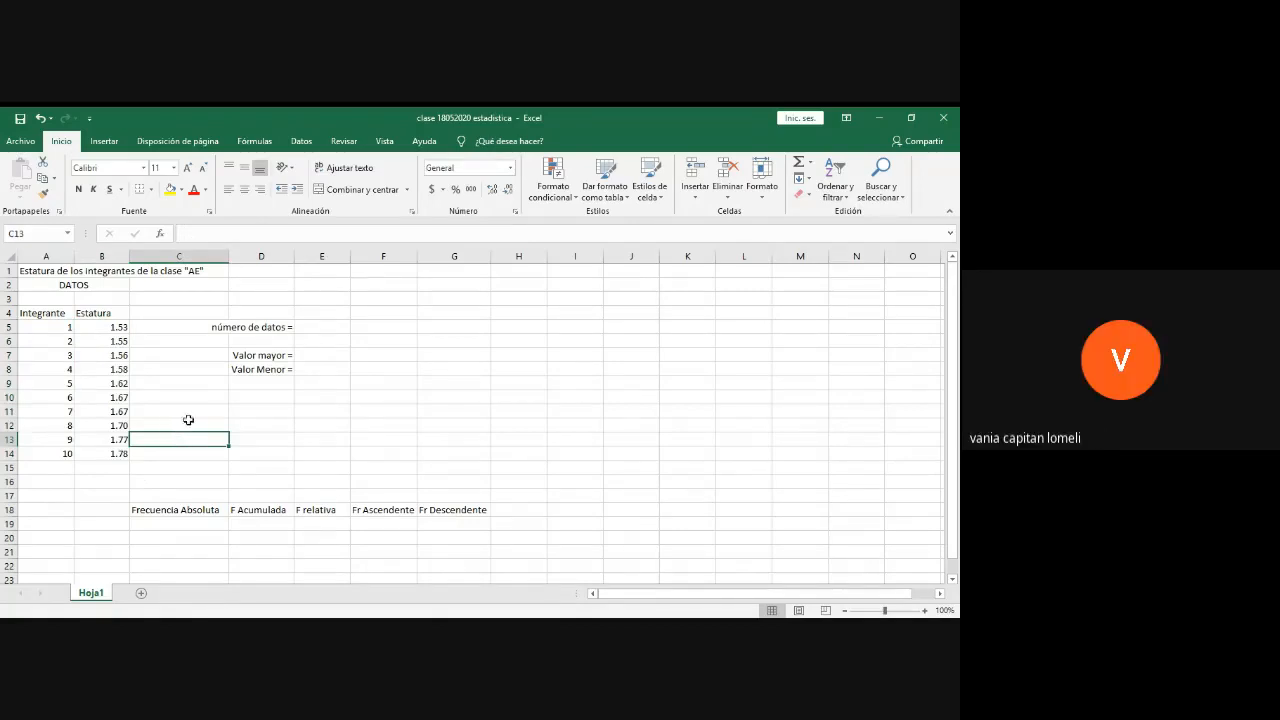
pyautogui.click(318, 325)
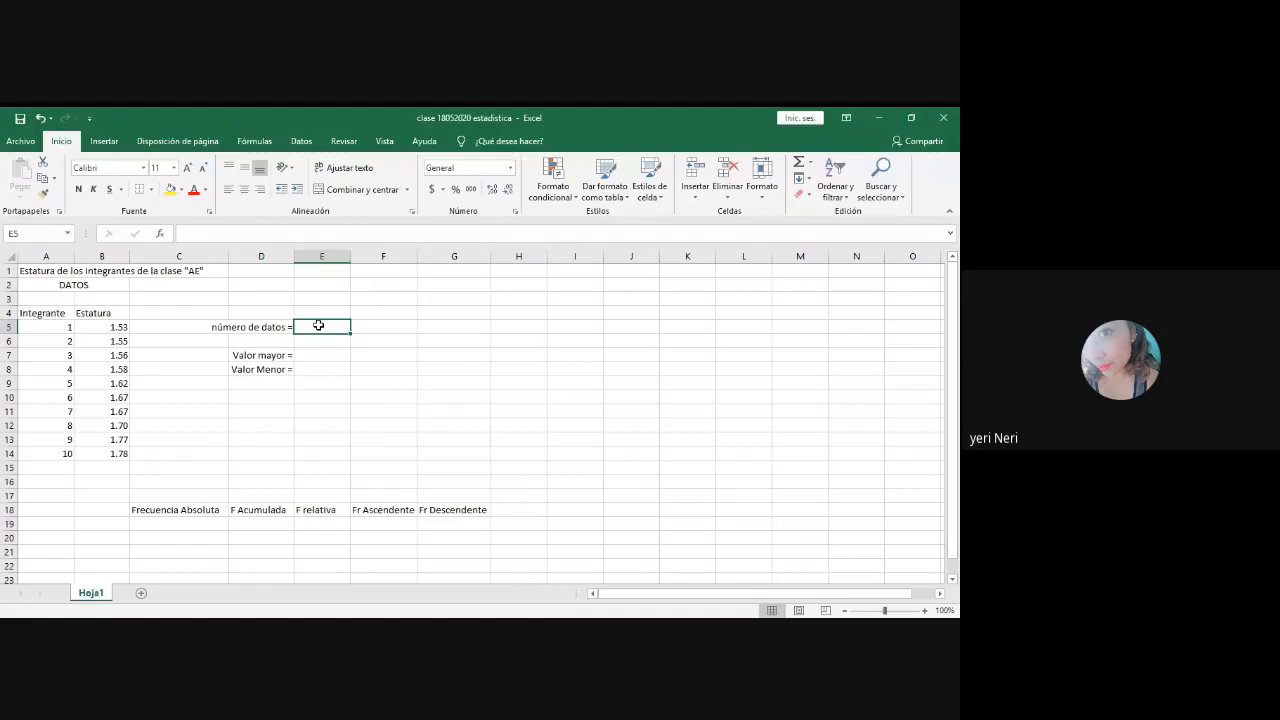
pyautogui.hotkey('alt', 'Tab')
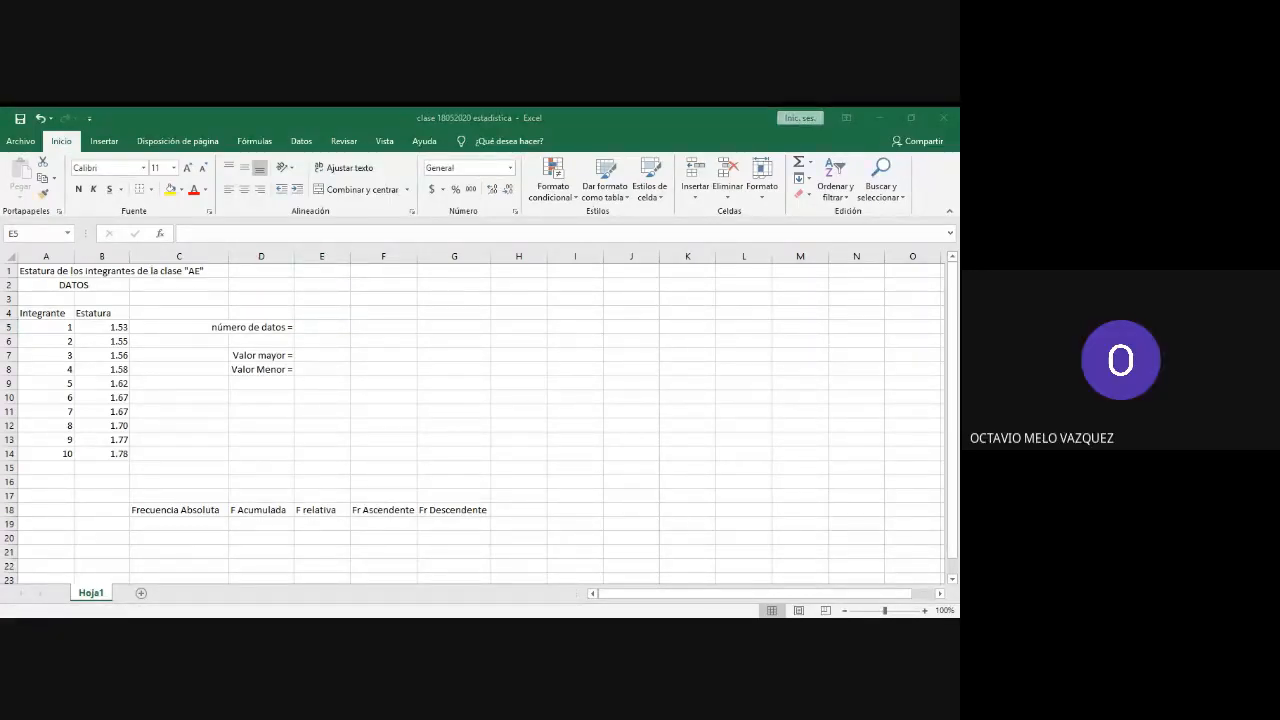
pyautogui.click(311, 322)
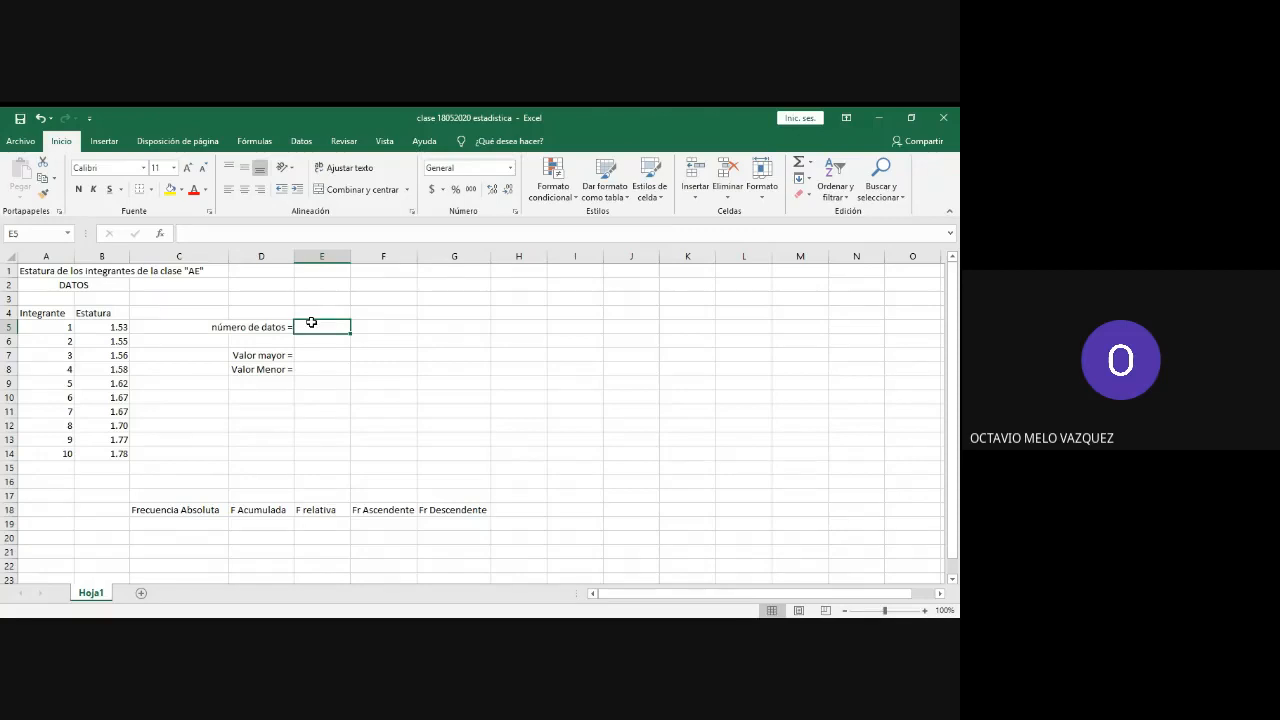
pyautogui.hotkey('alt', 'Tab')
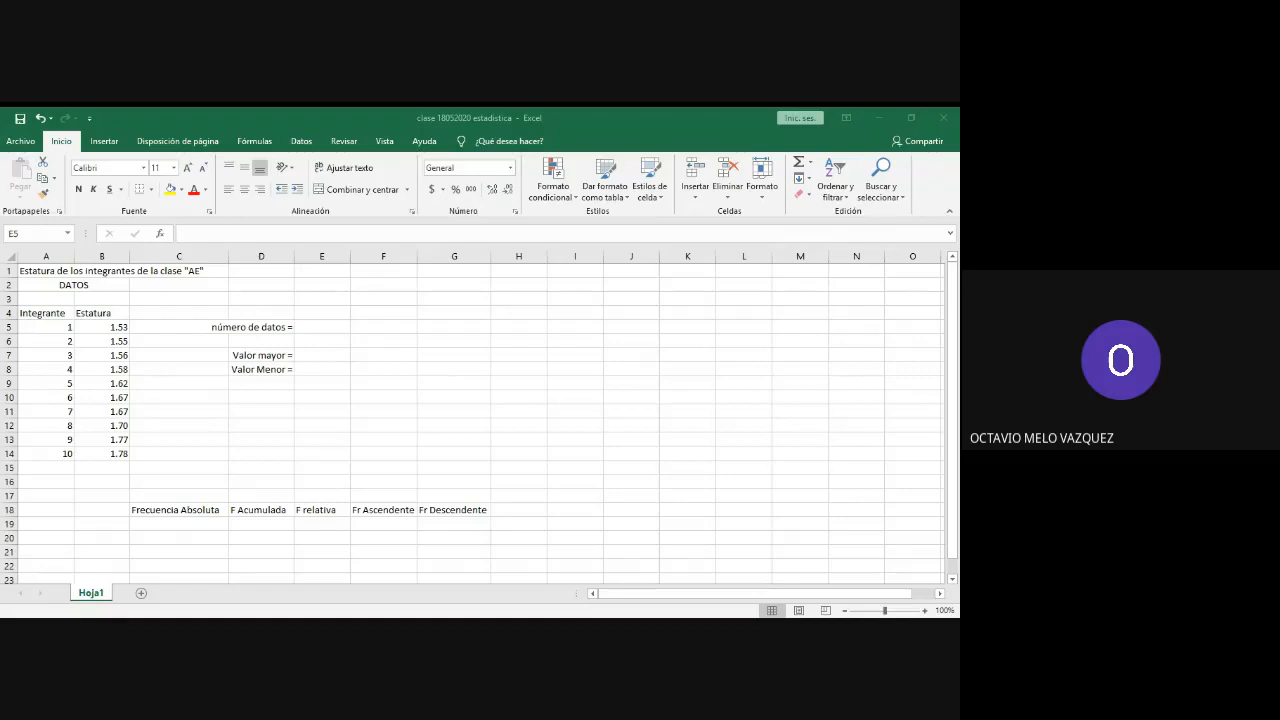
pyautogui.hotkey('alt', 'Tab')
pyautogui.click(304, 398)
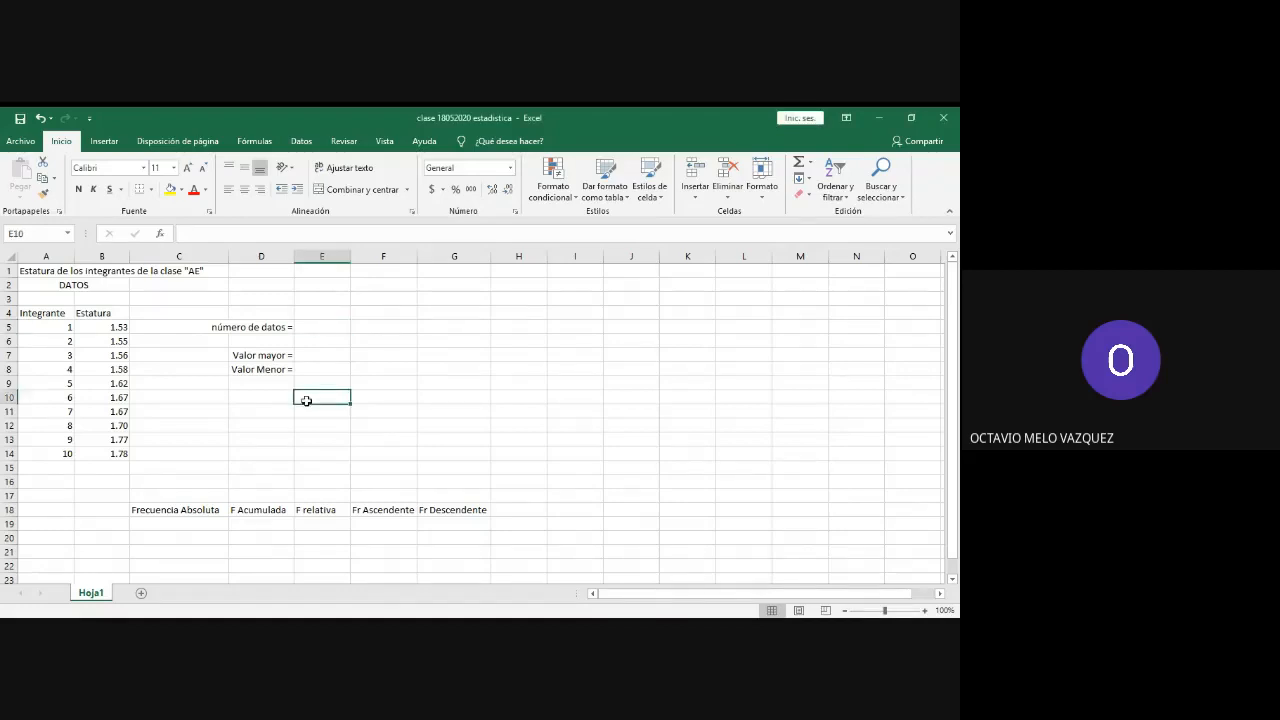
pyautogui.click(326, 324)
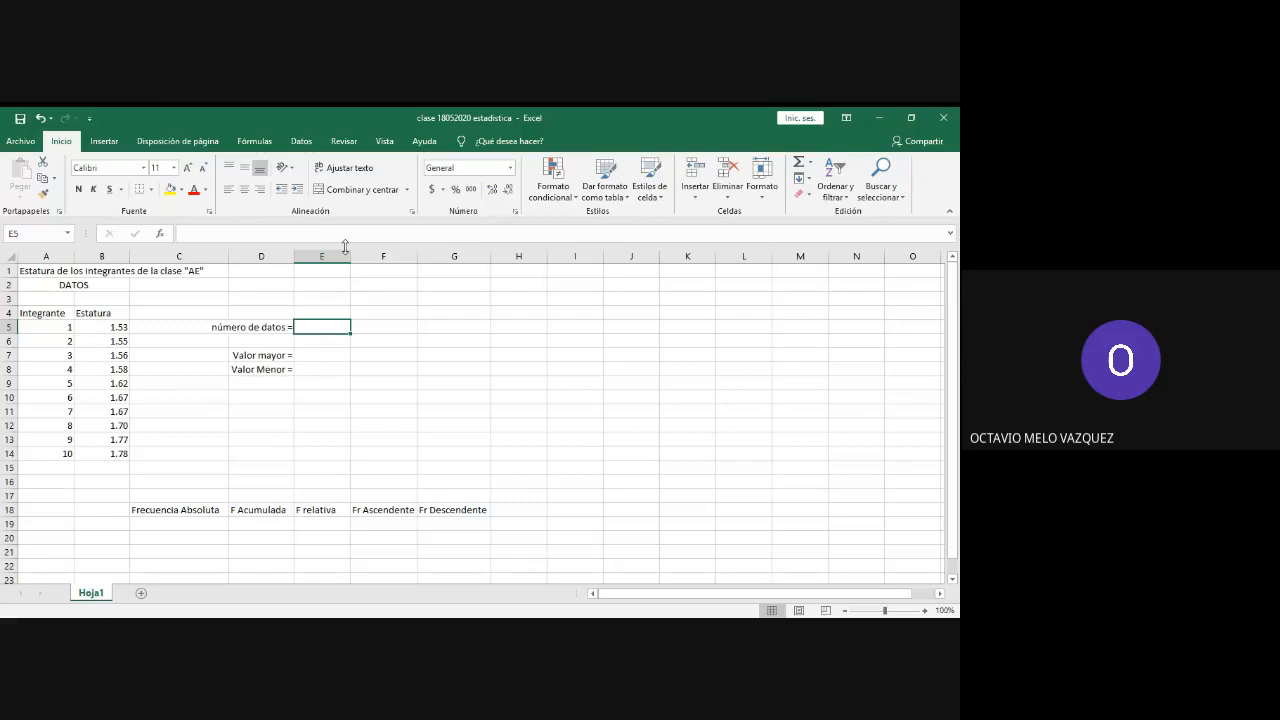
pyautogui.click(324, 341)
# Step: Add the first three heights in cell E5 with the formula =B5+B6+B7
pyautogui.click(327, 322)
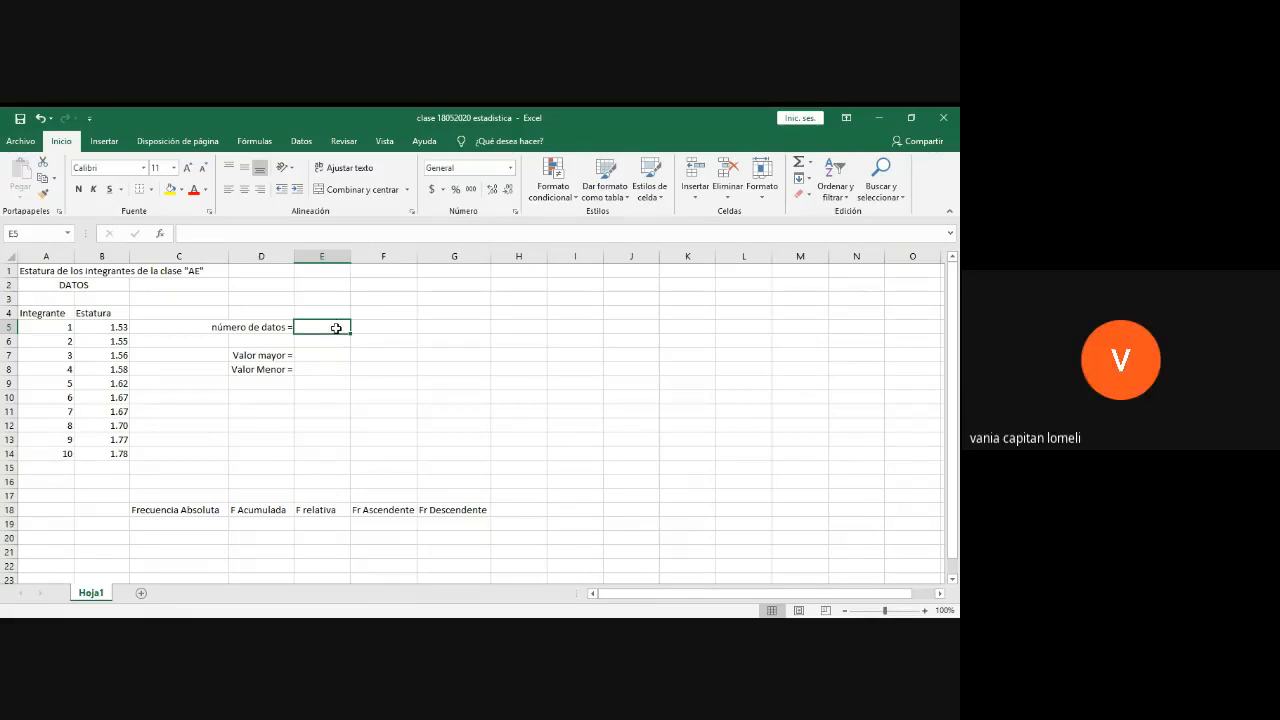
pyautogui.write('=')
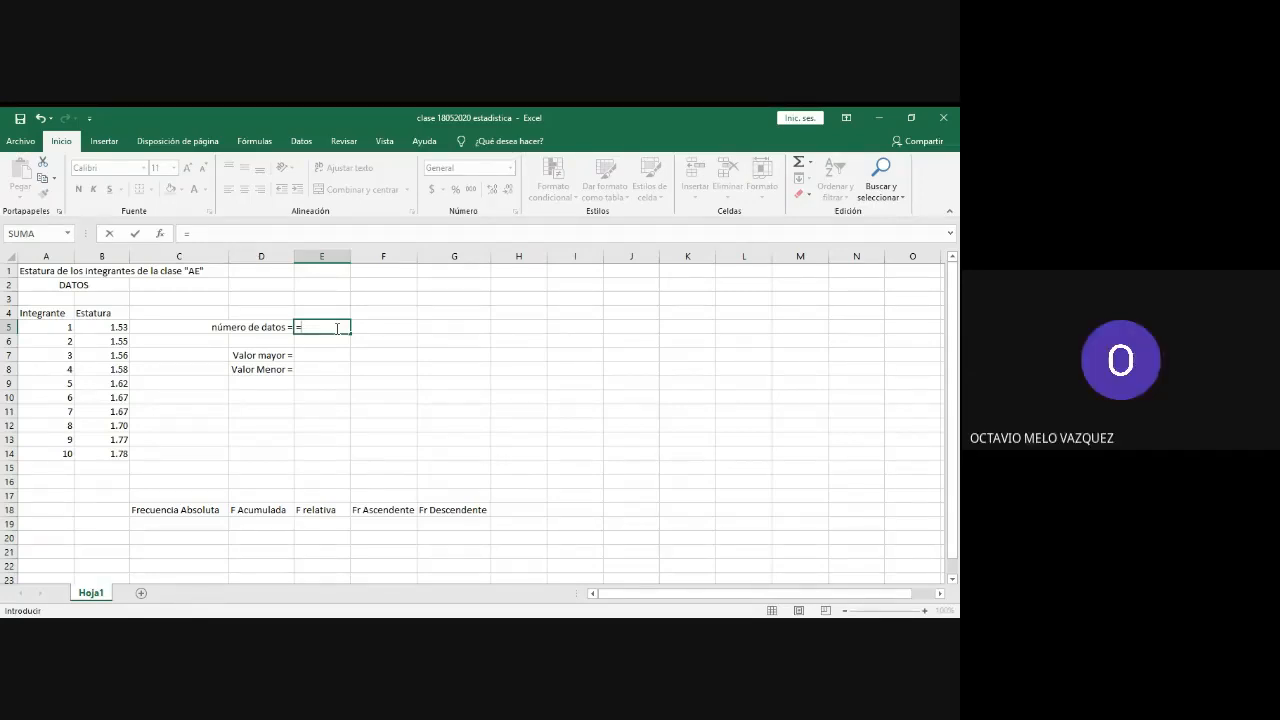
pyautogui.click(109, 327)
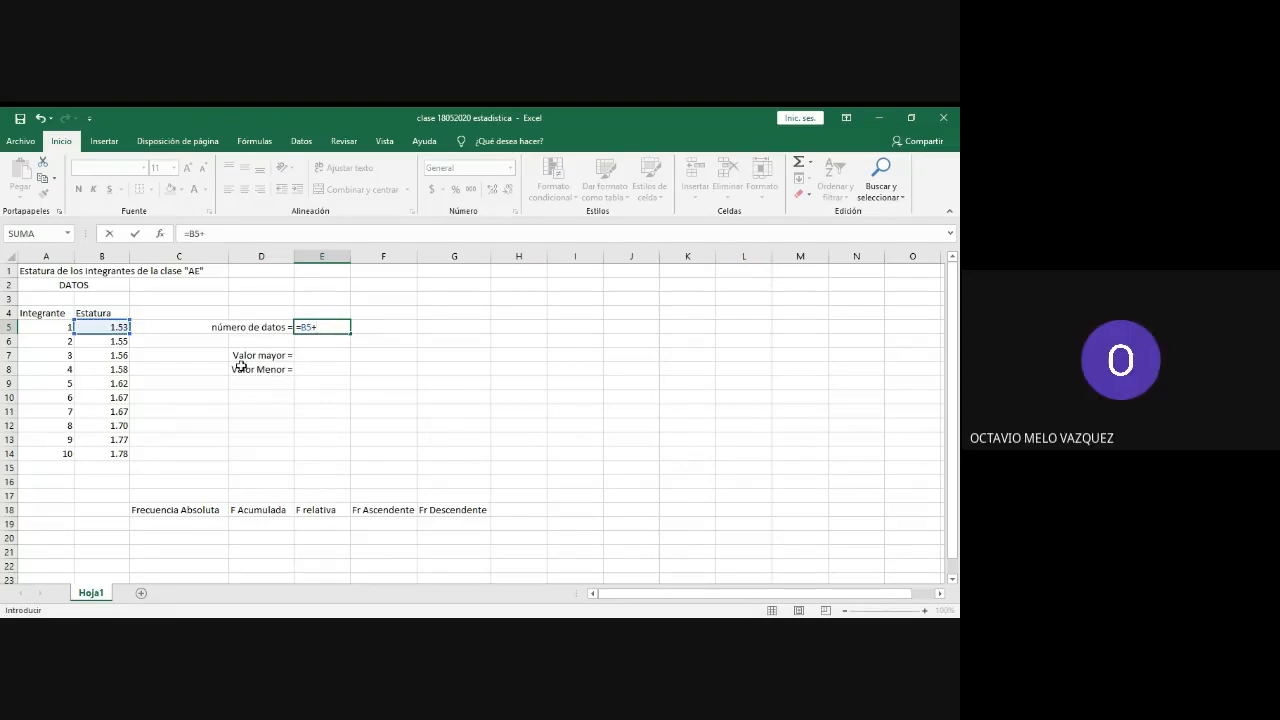
pyautogui.write('+')
pyautogui.click(110, 341)
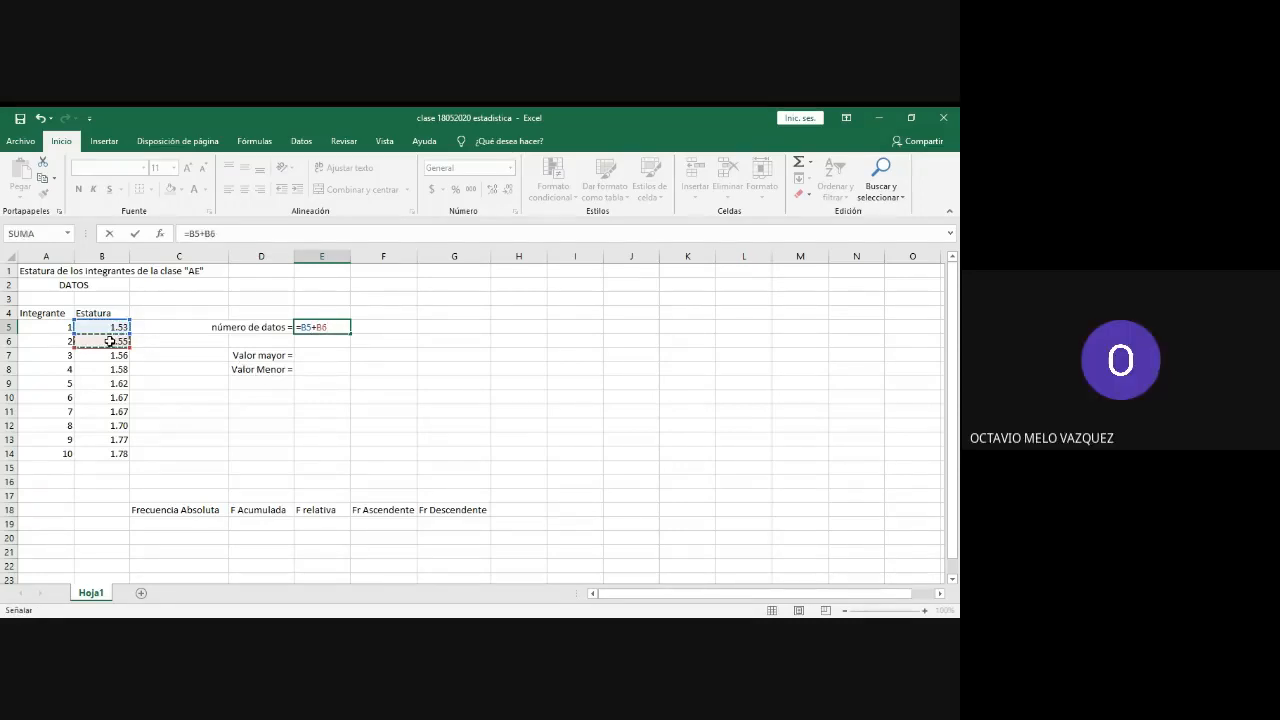
pyautogui.write('+')
pyautogui.click(90, 358)
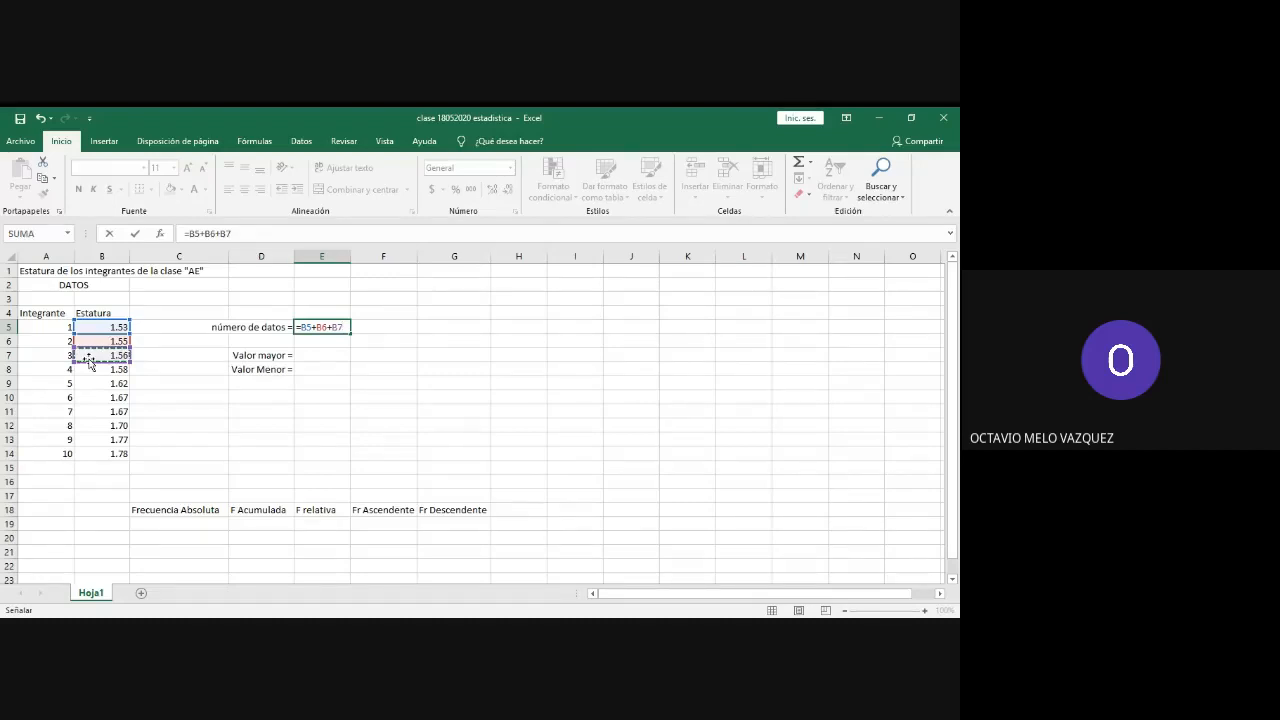
pyautogui.press('Return')
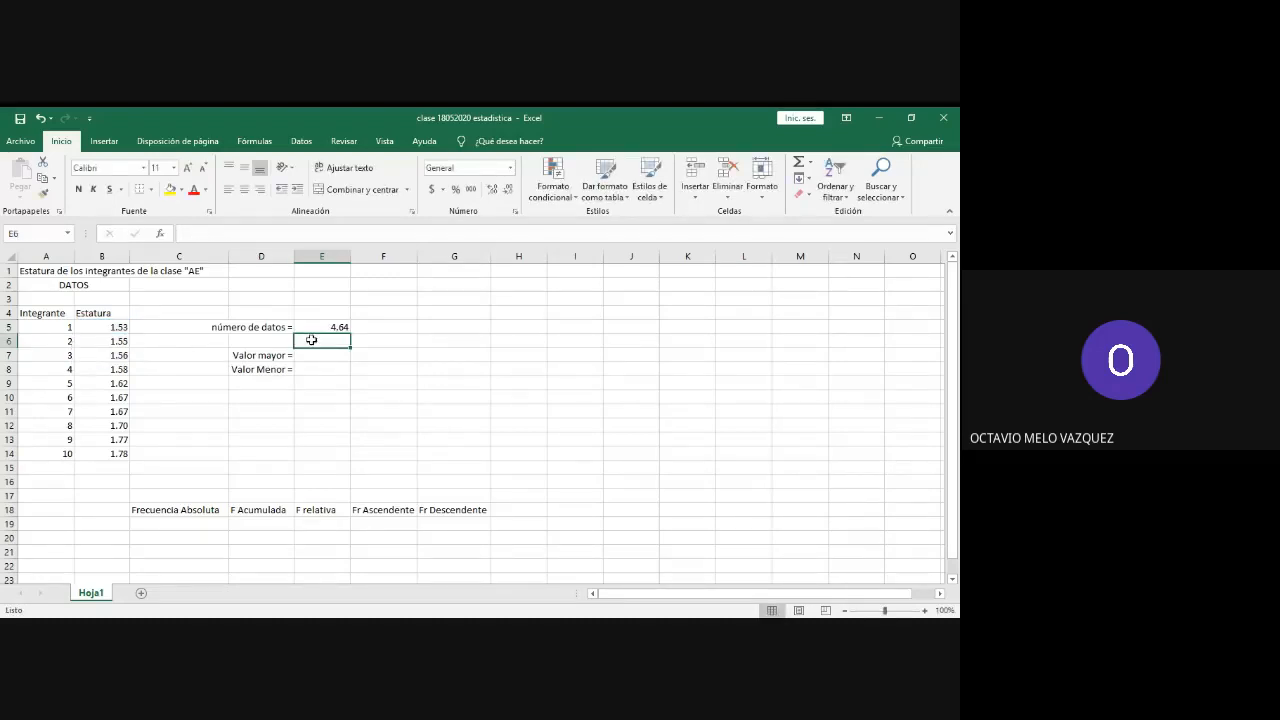
# Step: Replace the formula in cell E5 with =SUMA(B5:B14) to add all ten heights
pyautogui.click(331, 327)
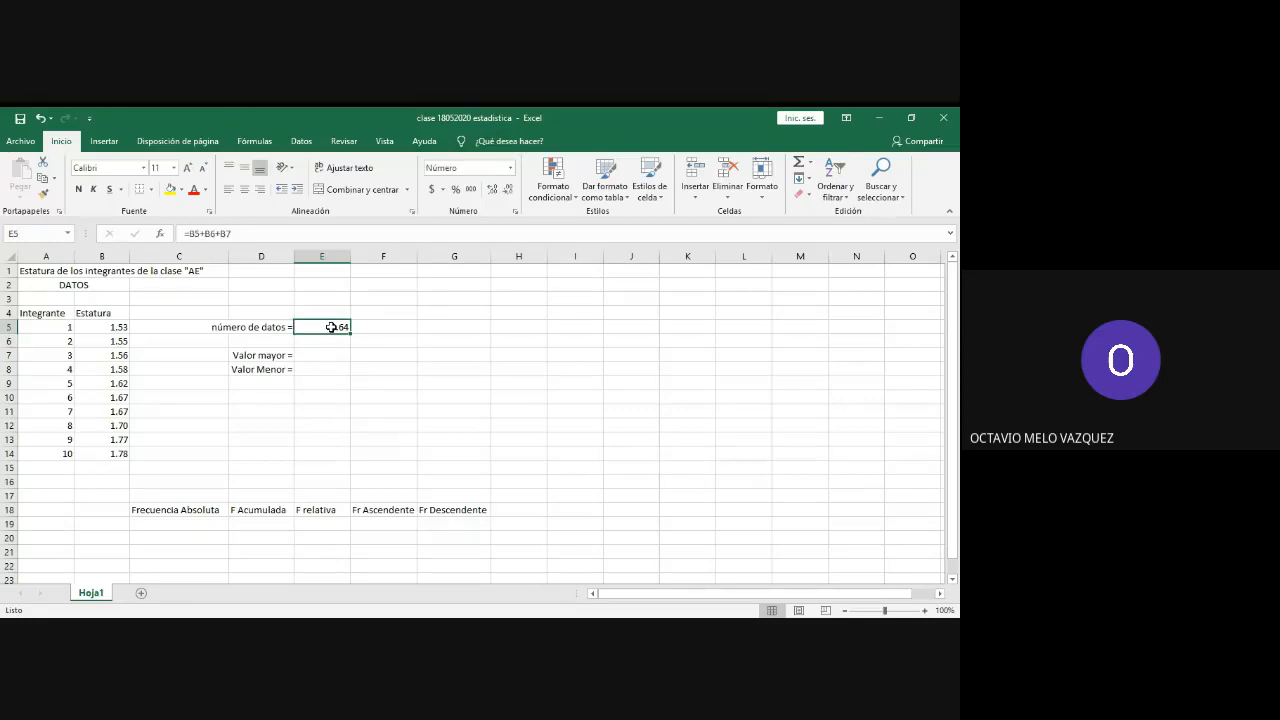
pyautogui.press('Delete')
pyautogui.write('=')
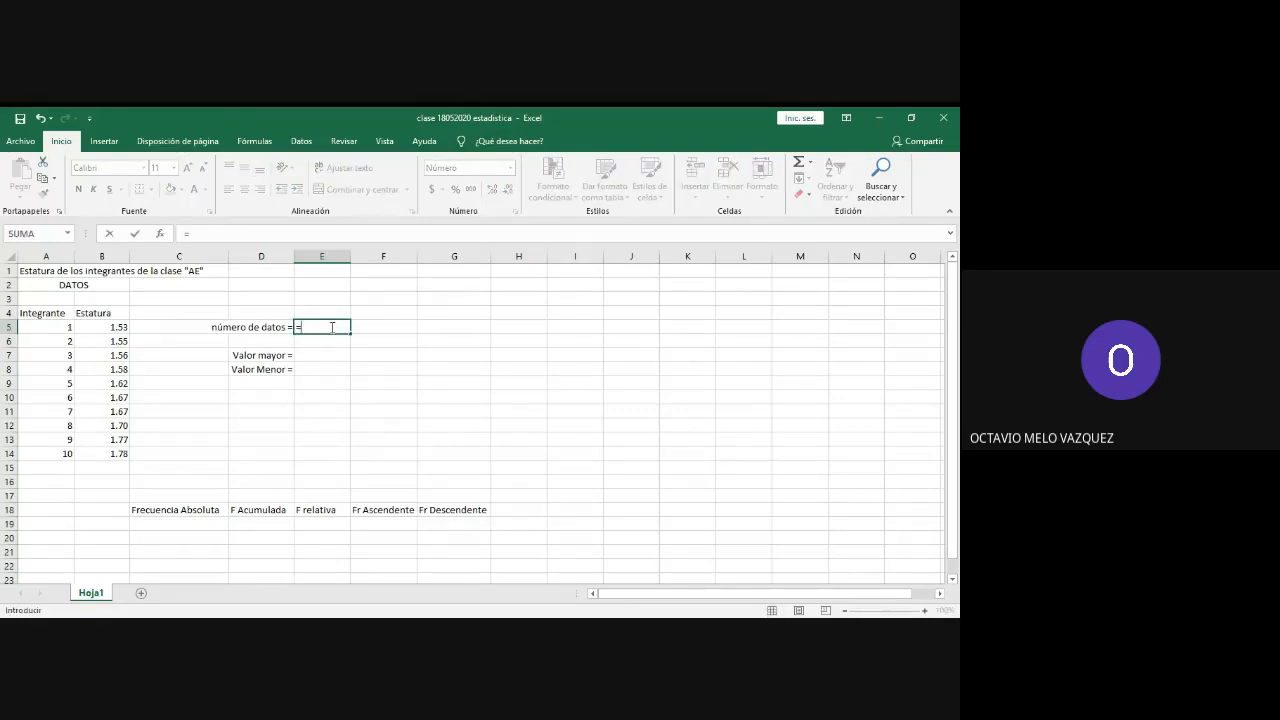
pyautogui.write('su')
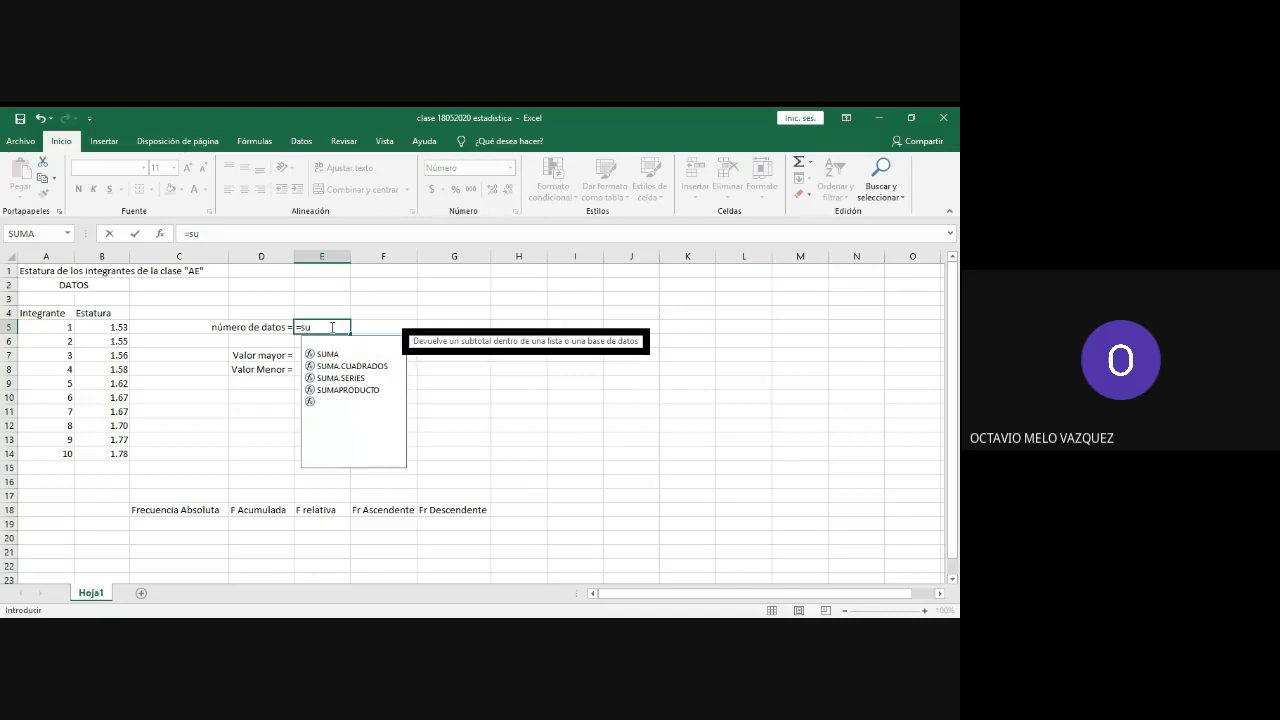
pyautogui.write('ma')
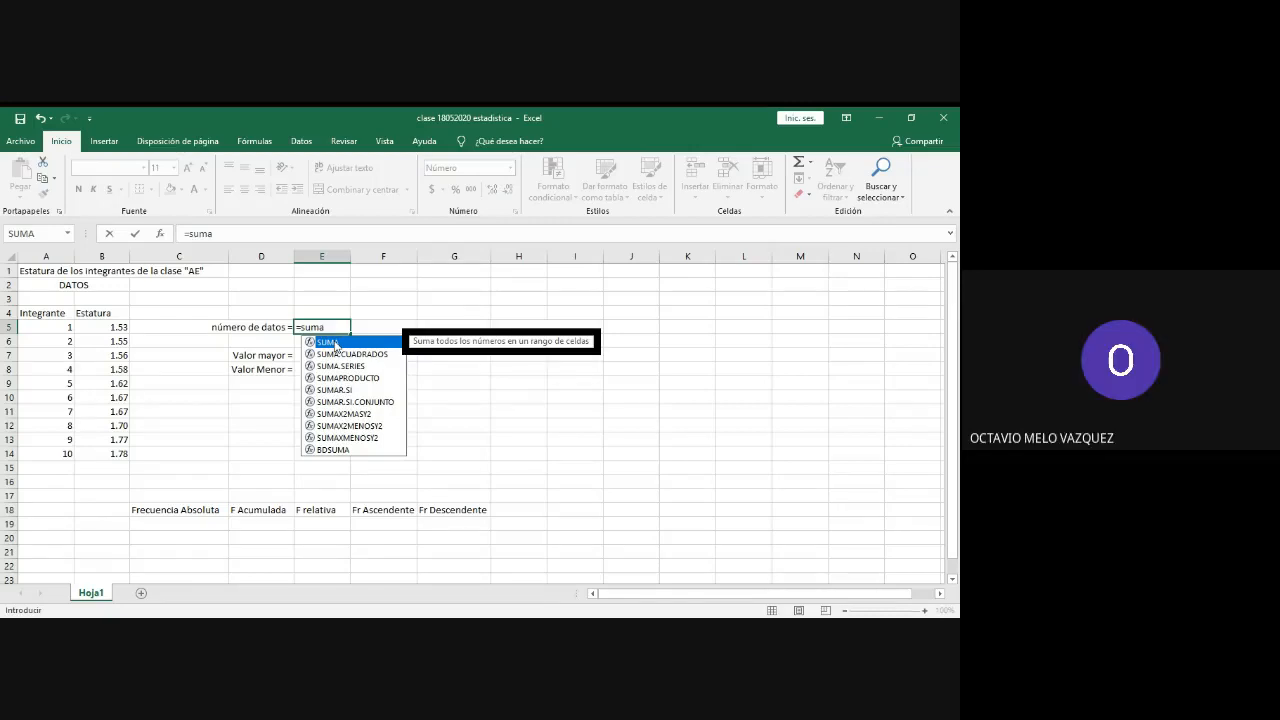
pyautogui.hotkey('alt', 'Tab')
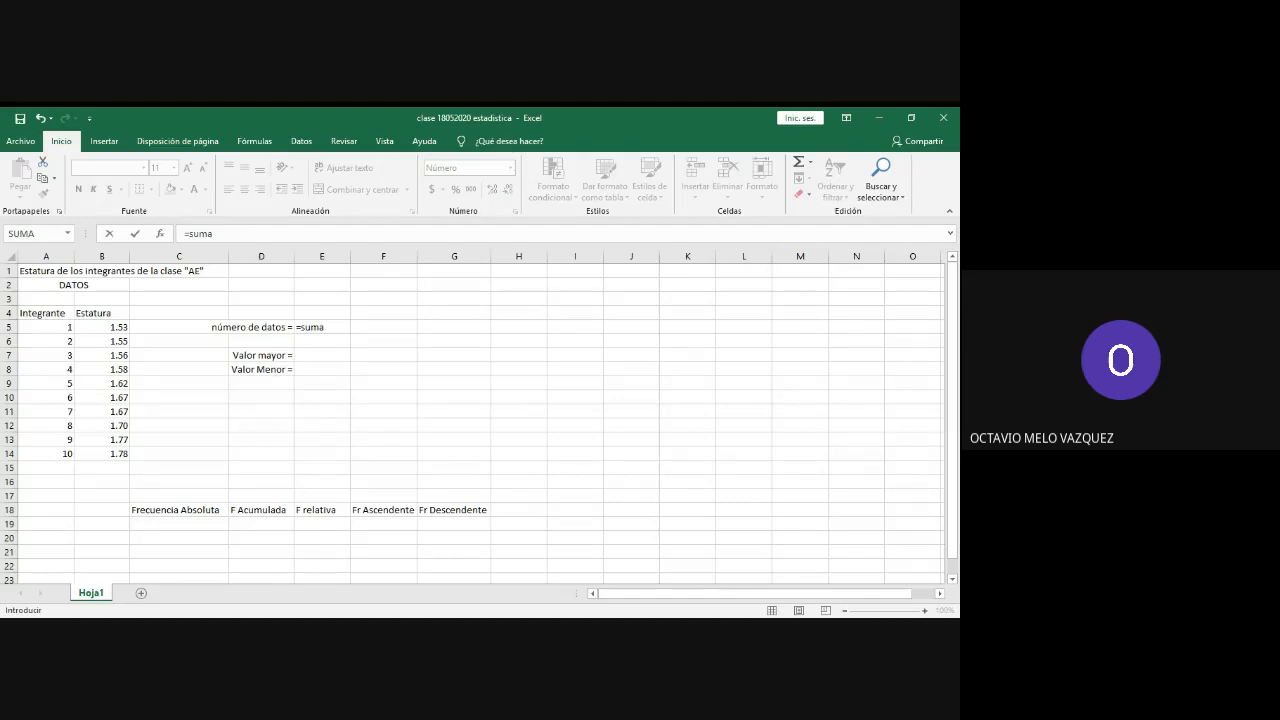
pyautogui.hotkey('alt', 'Tab')
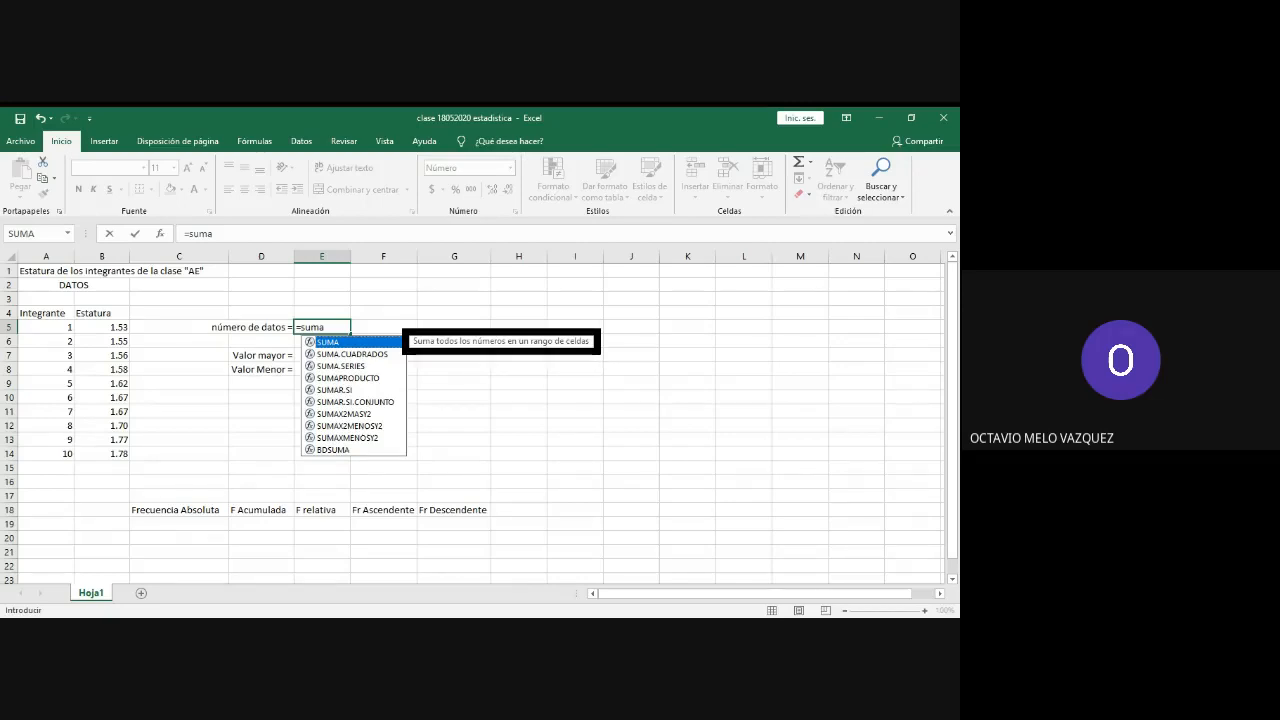
pyautogui.press('Escape')
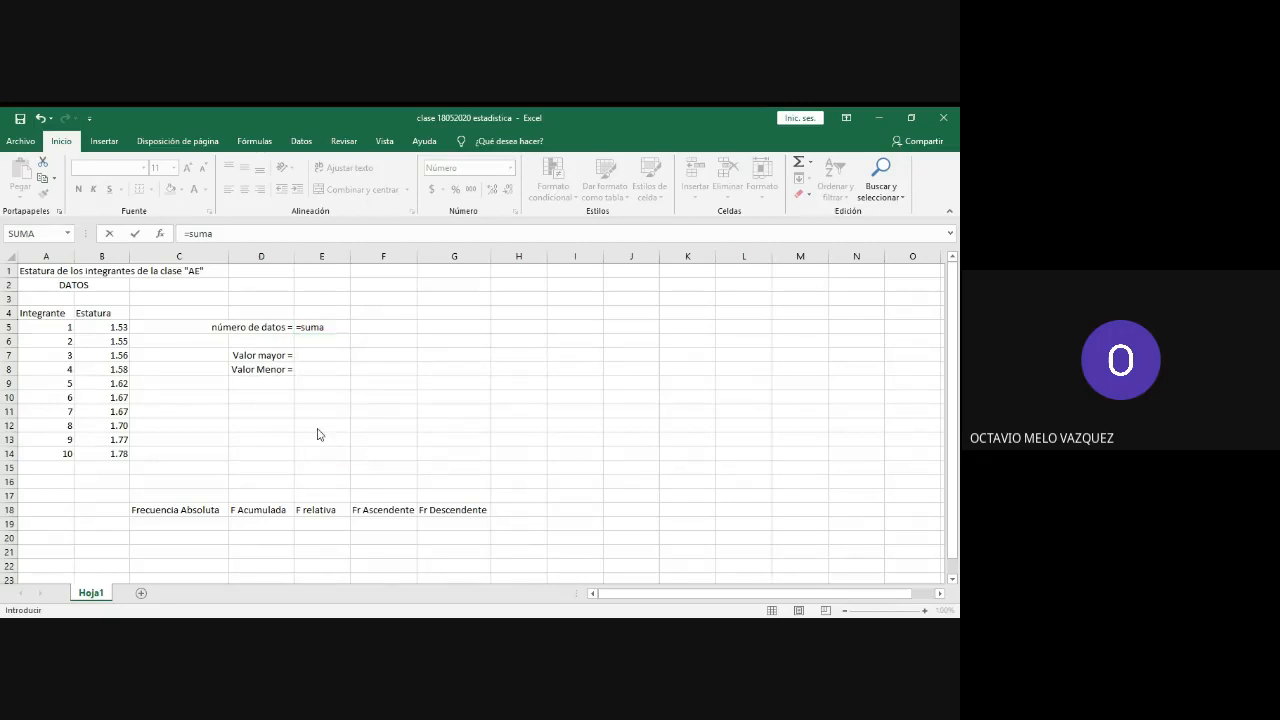
pyautogui.click(318, 434)
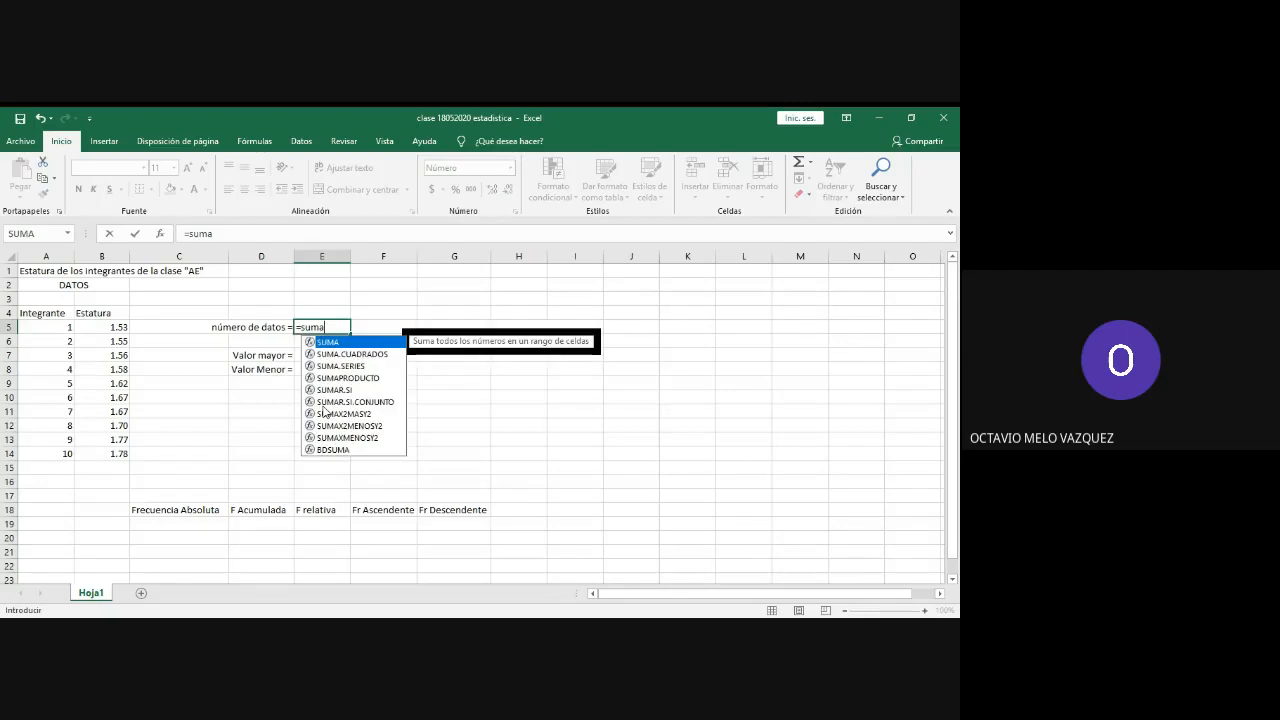
pyautogui.doubleClick(336, 344)
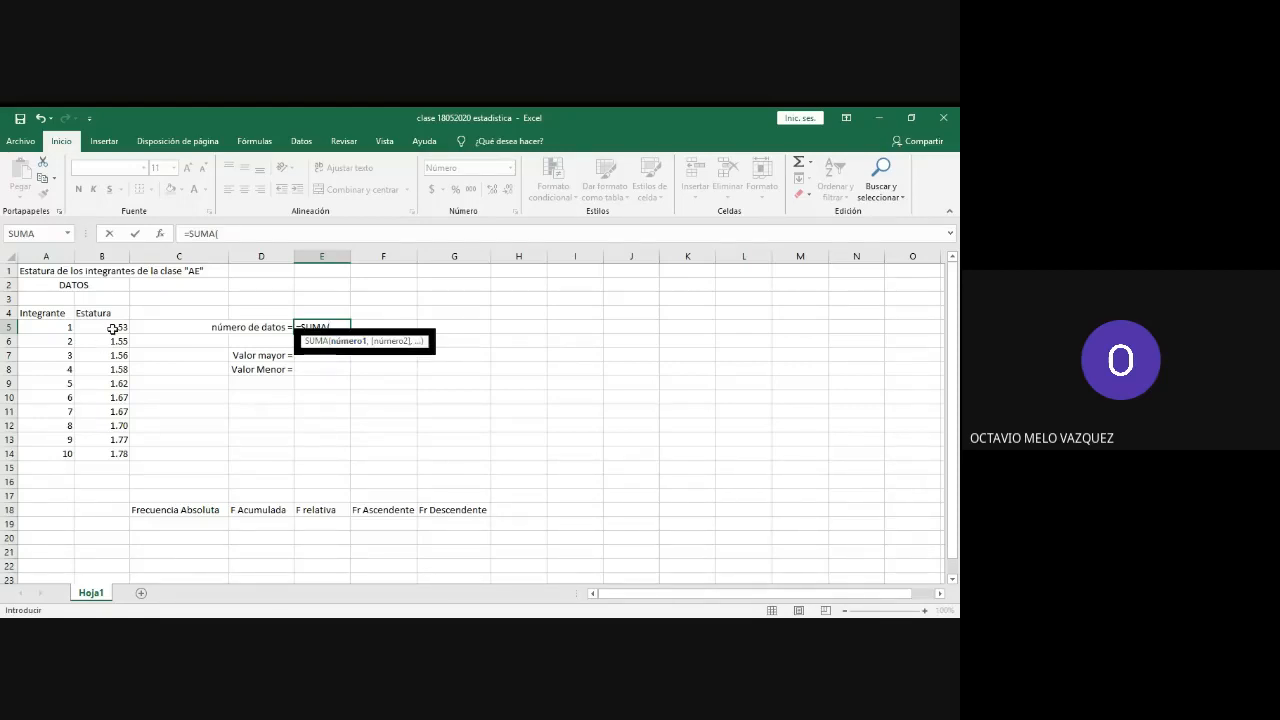
pyautogui.moveTo(106, 327); pyautogui.dragTo(115, 447)
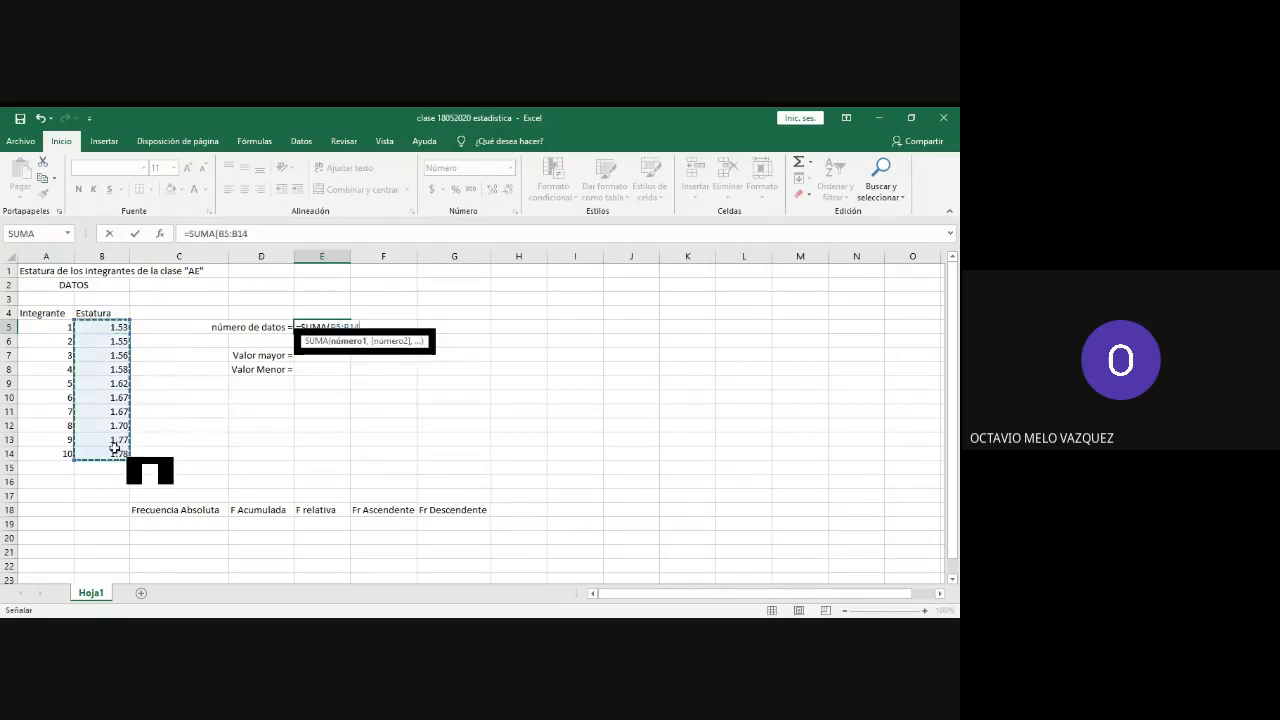
pyautogui.press('Return')
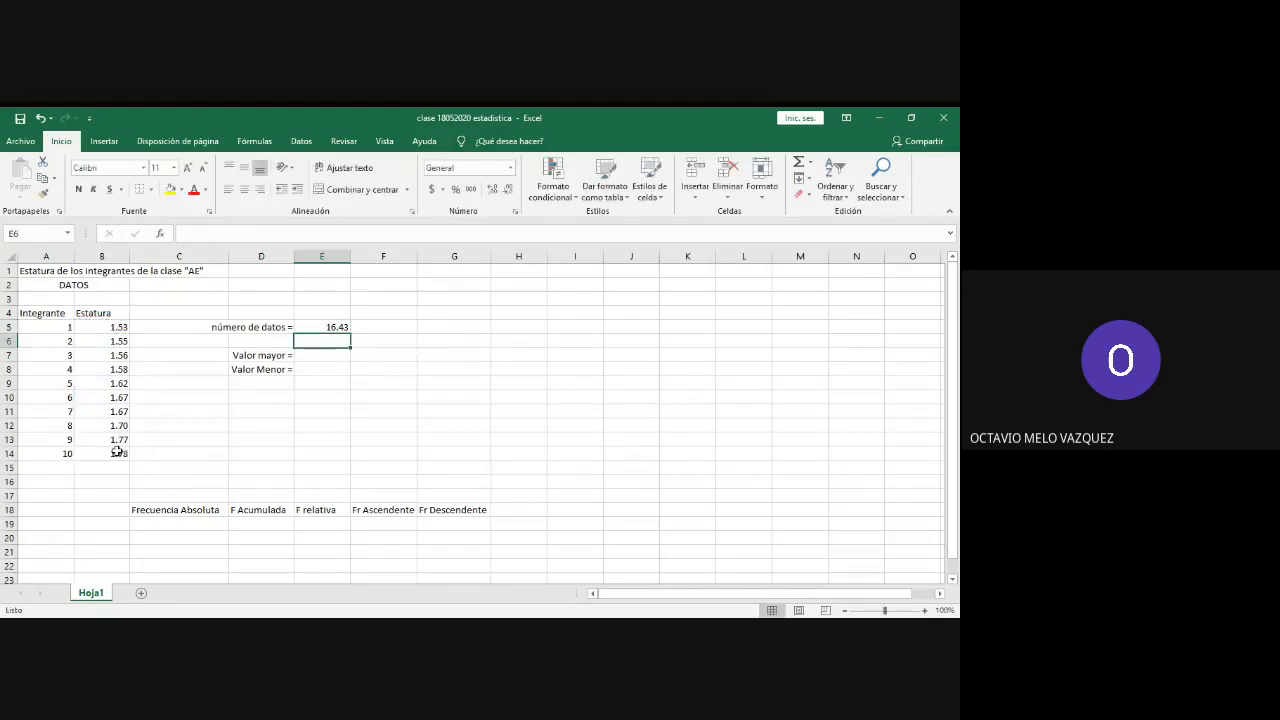
# Step: Clear the contents of cell E5 and start inserting a function there
pyautogui.click(330, 329)
pyautogui.press('Delete')
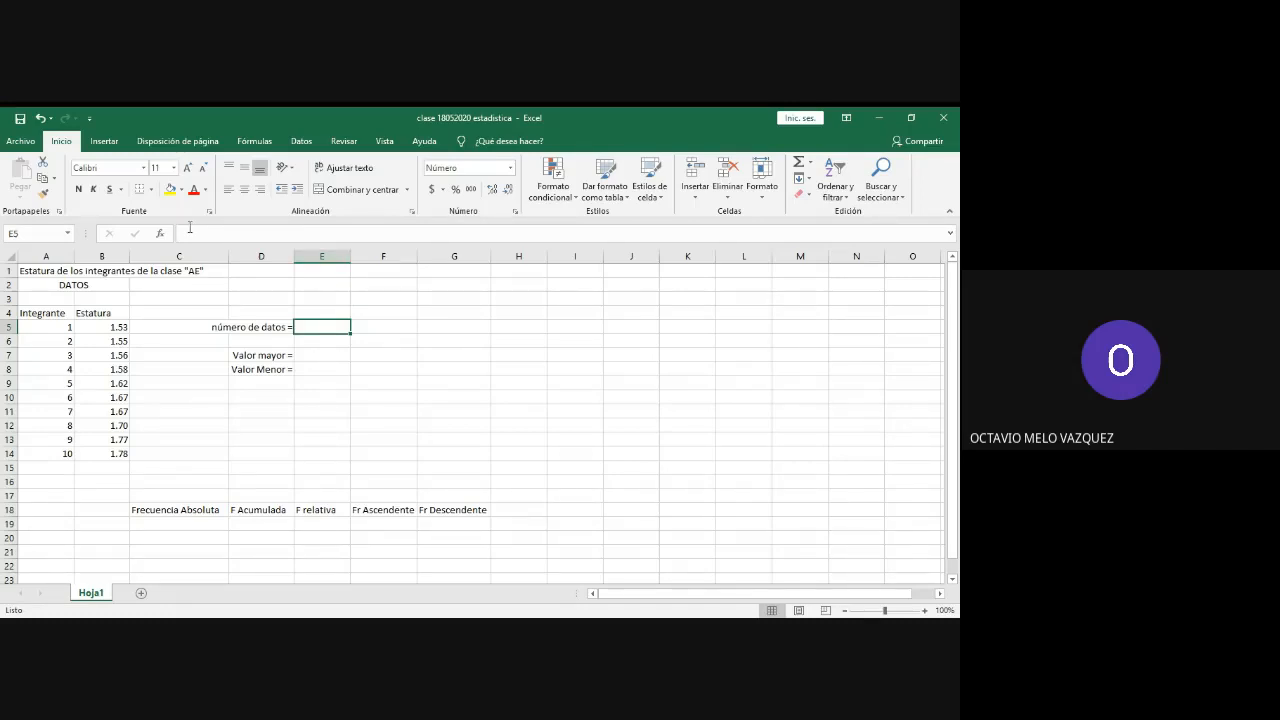
pyautogui.click(328, 342)
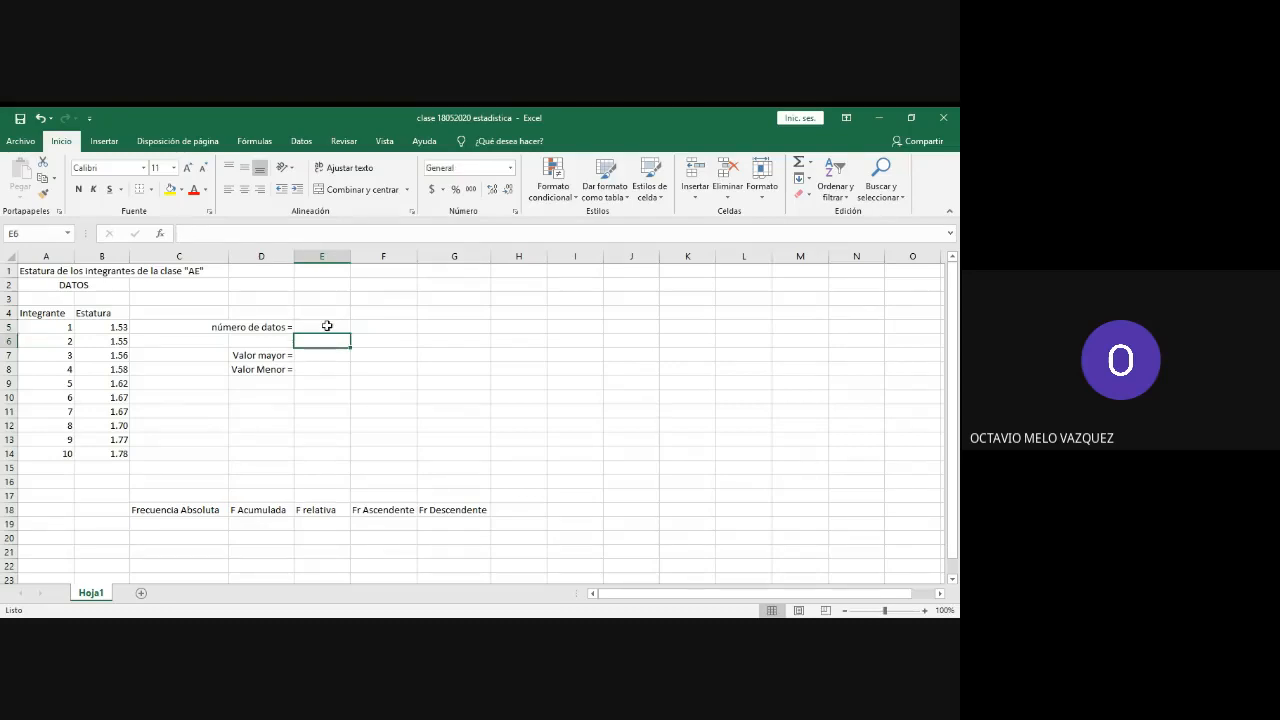
pyautogui.click(327, 326)
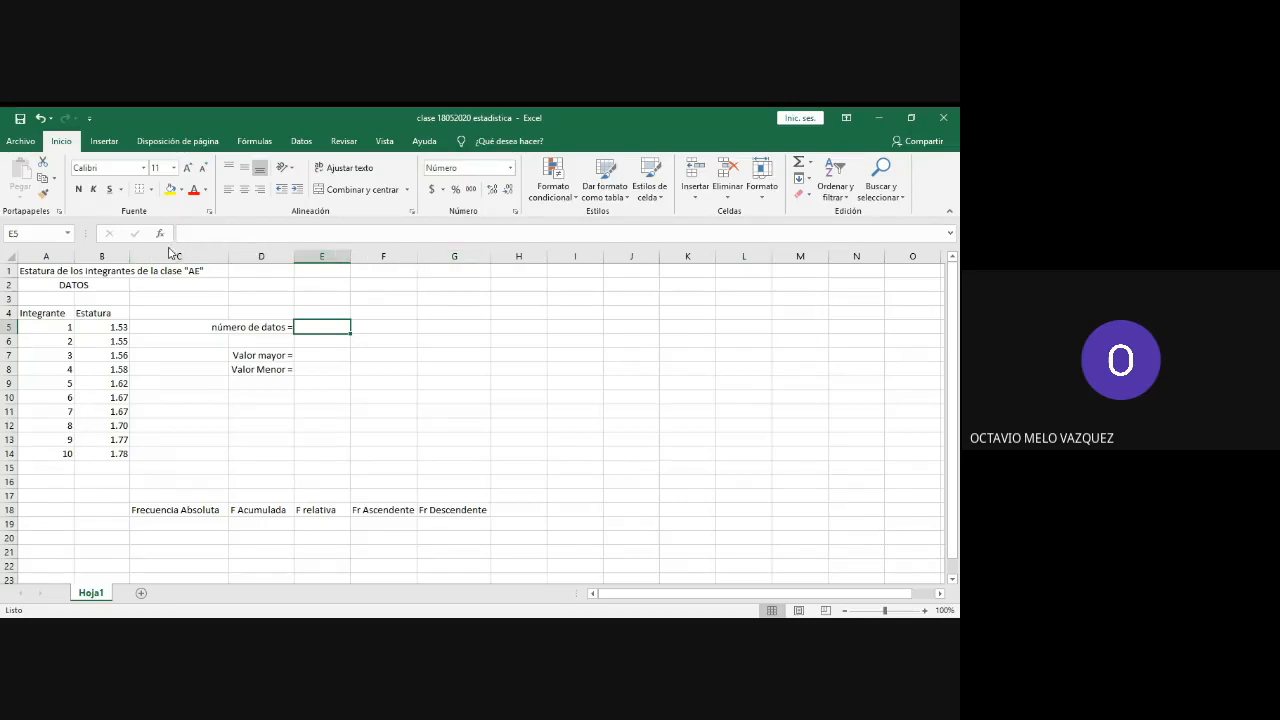
pyautogui.click(161, 235)
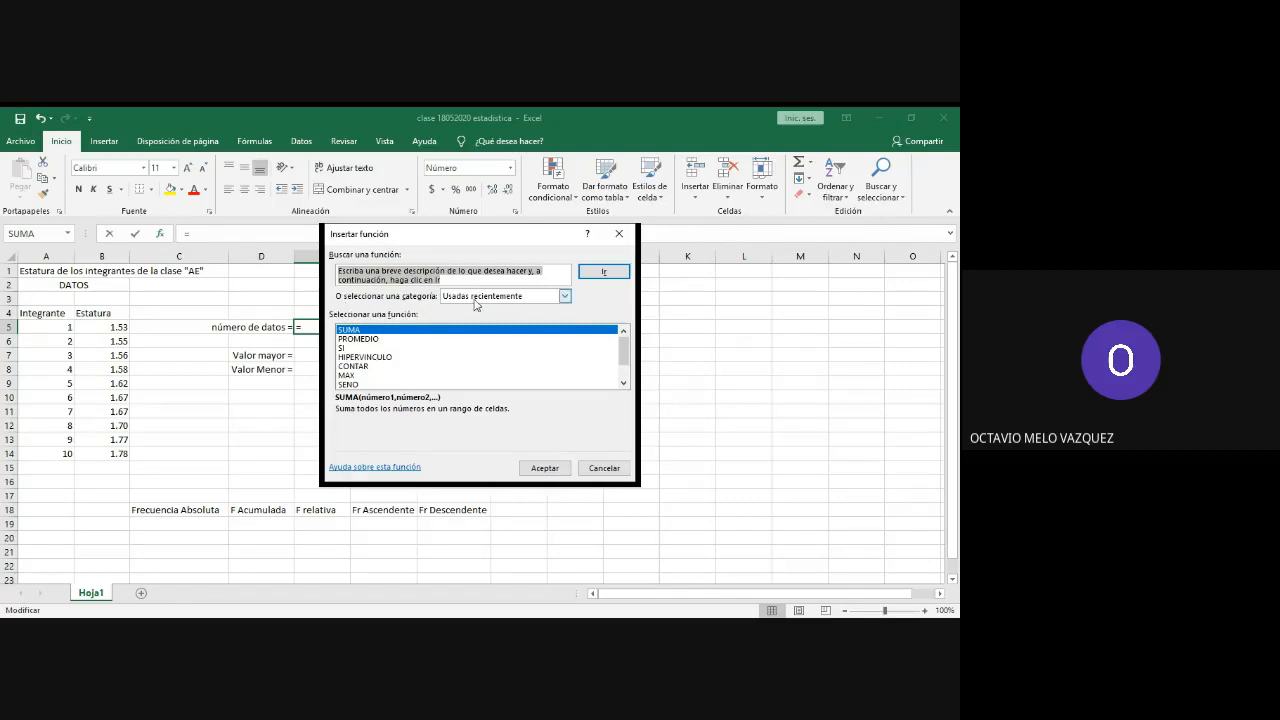
# Step: Browse the available function categories and list the functions of the category "Todo"
pyautogui.click(564, 296)
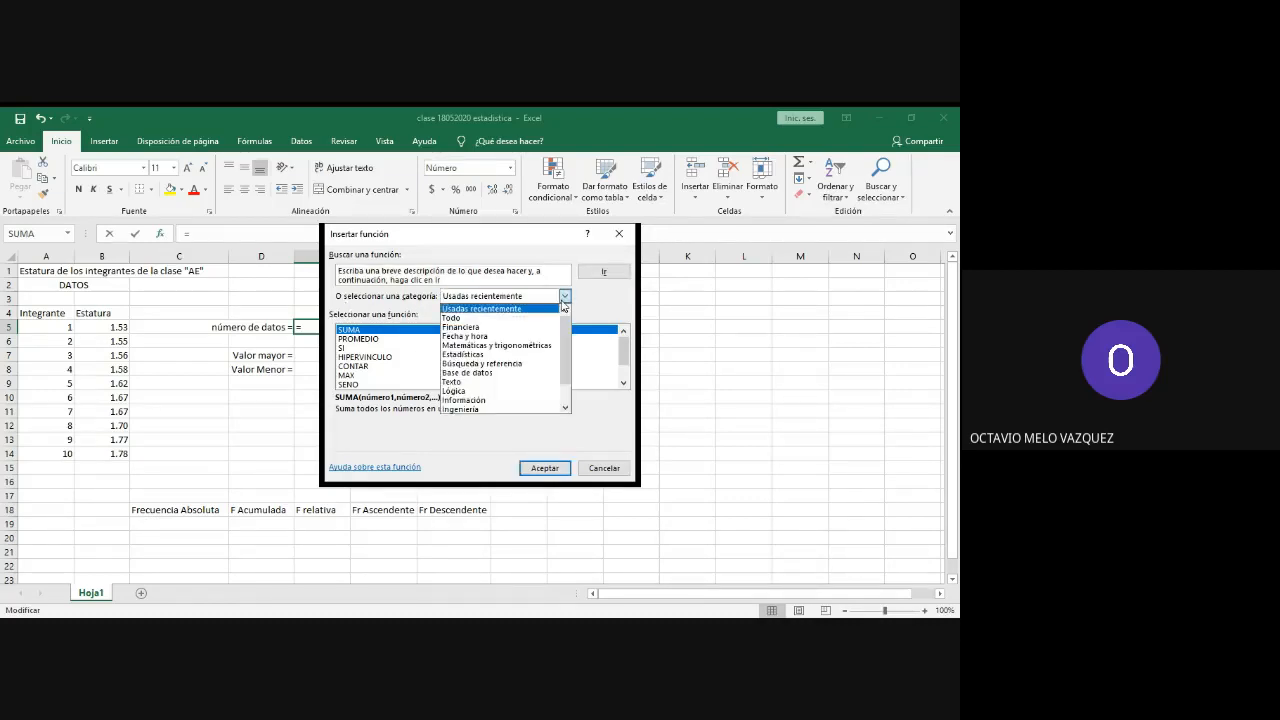
pyautogui.scroll(-1, 558, 374)
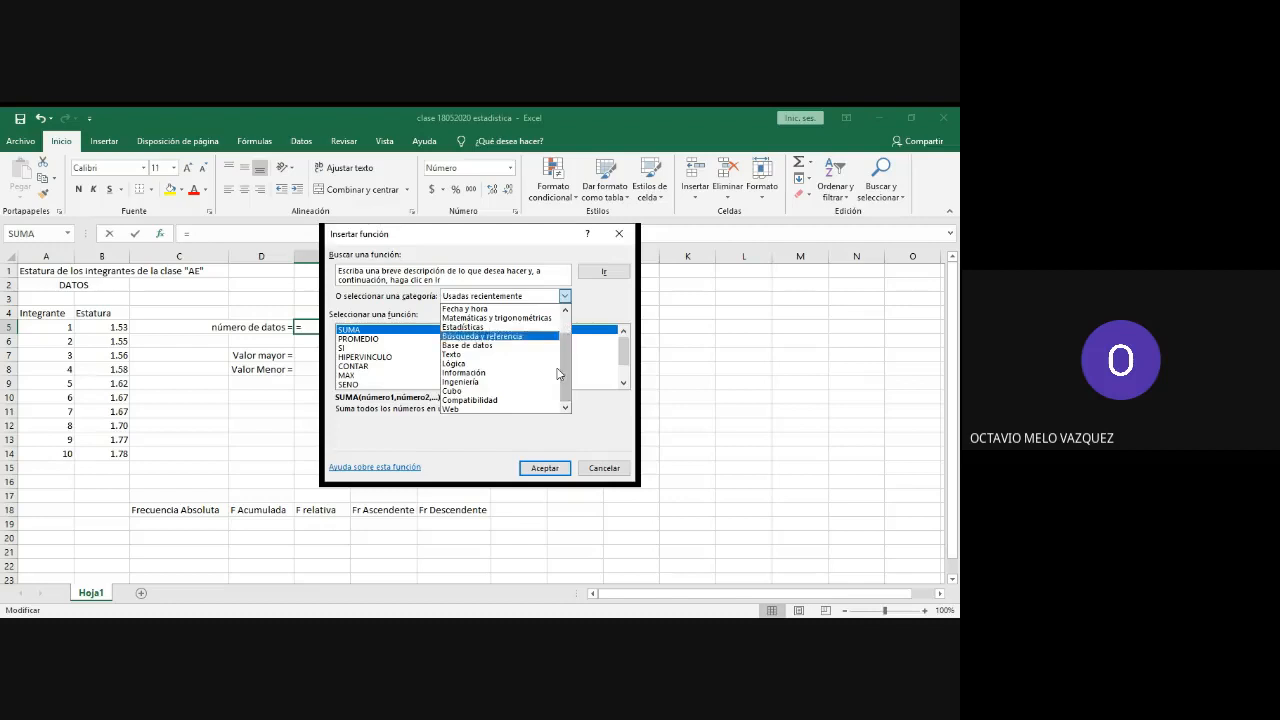
pyautogui.scroll(1, 562, 350)
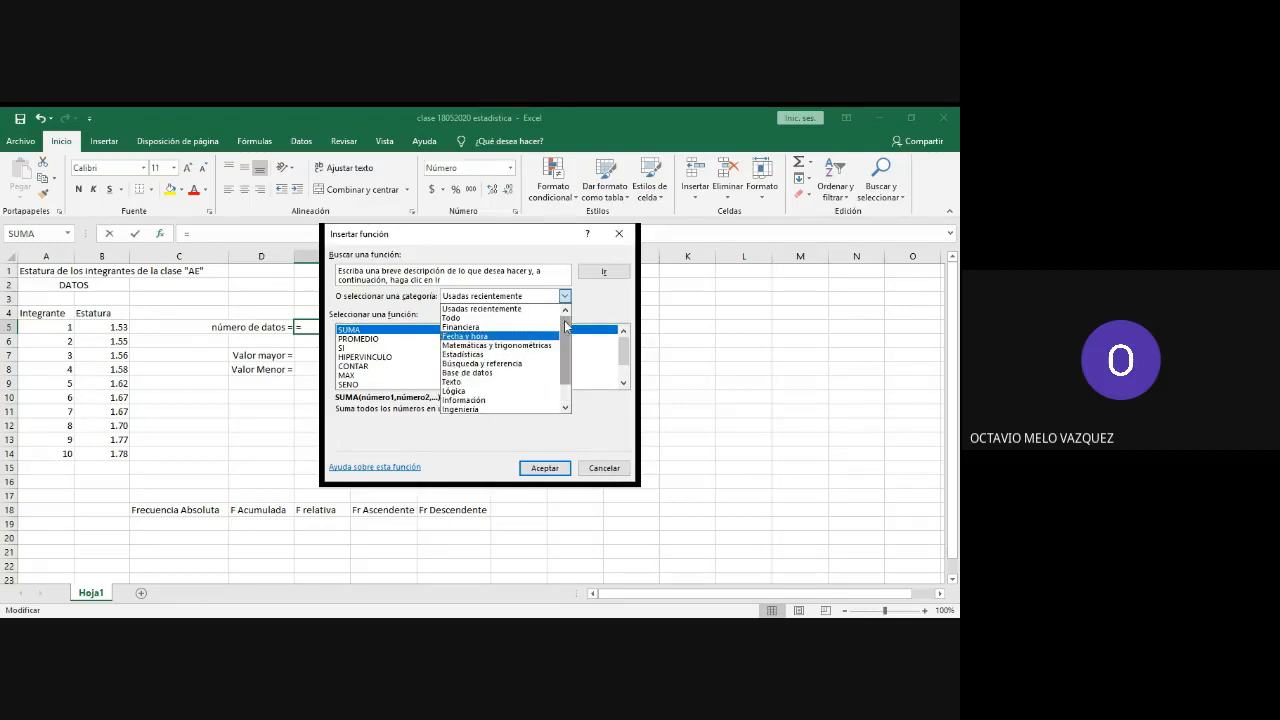
pyautogui.scroll(-1, 566, 326)
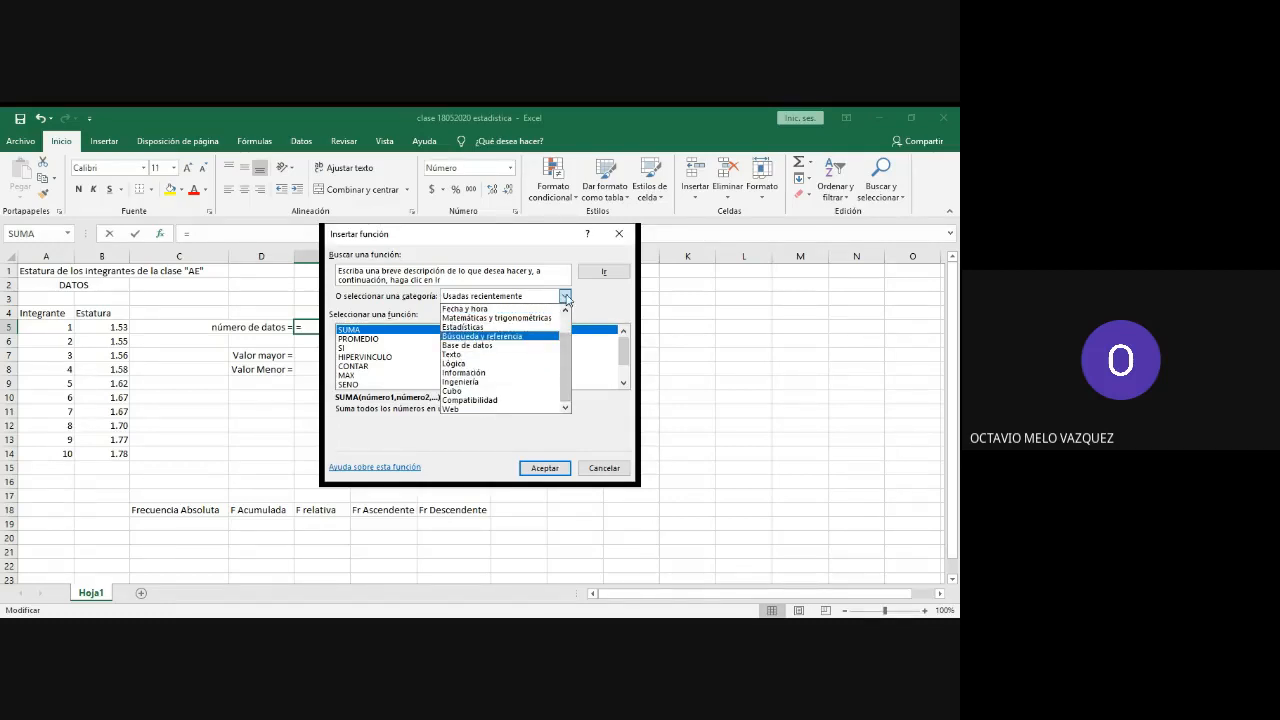
pyautogui.scroll(1, 566, 300)
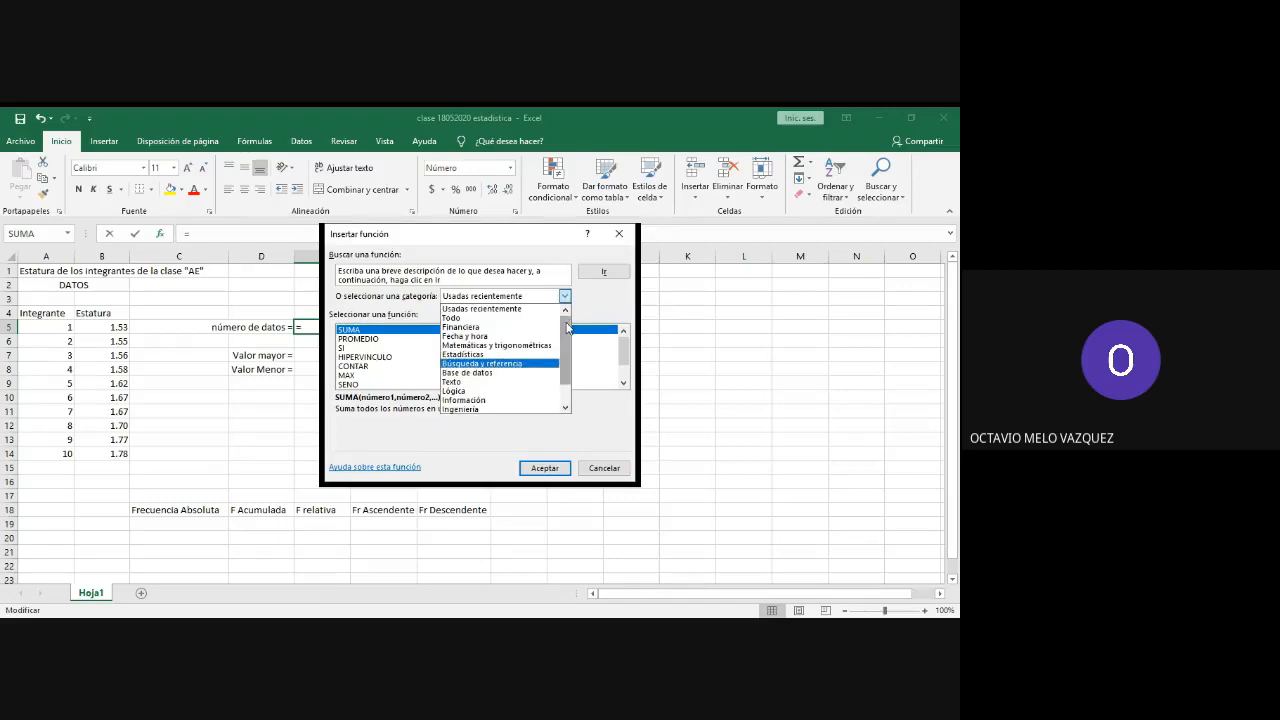
pyautogui.moveTo(565, 332); pyautogui.dragTo(559, 347)
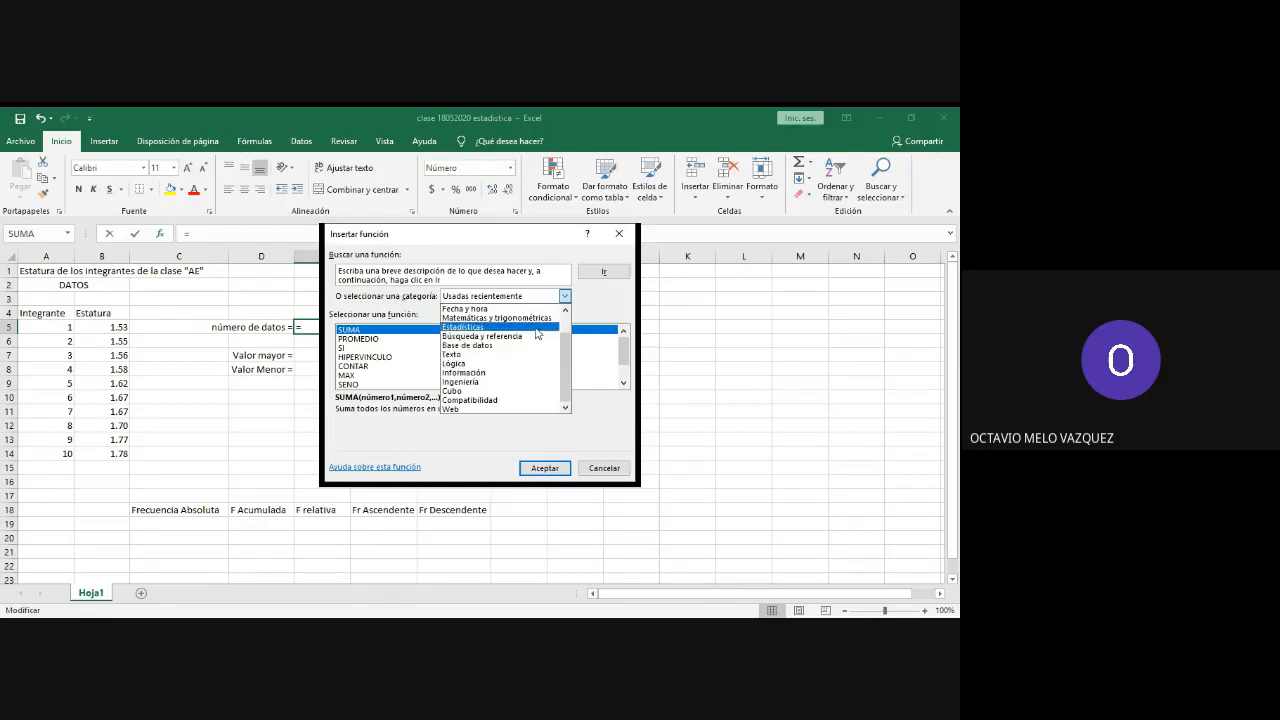
pyautogui.scroll(3, 540, 335)
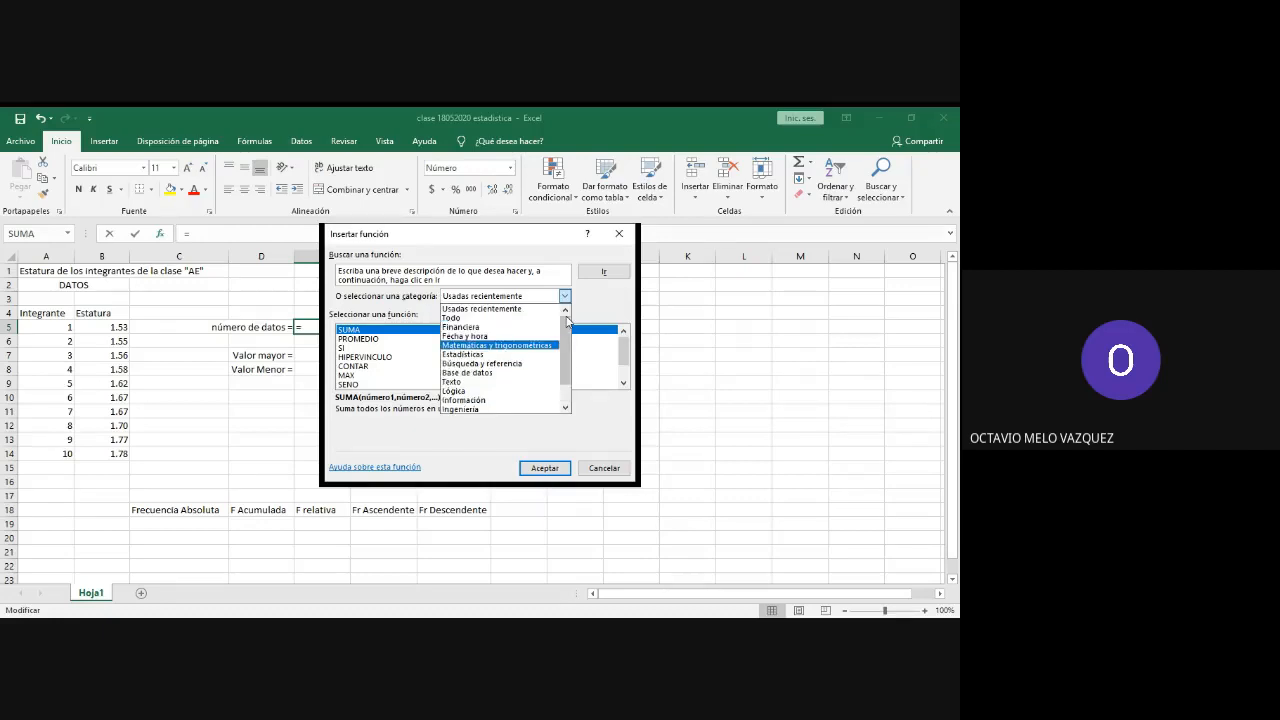
pyautogui.click(536, 318)
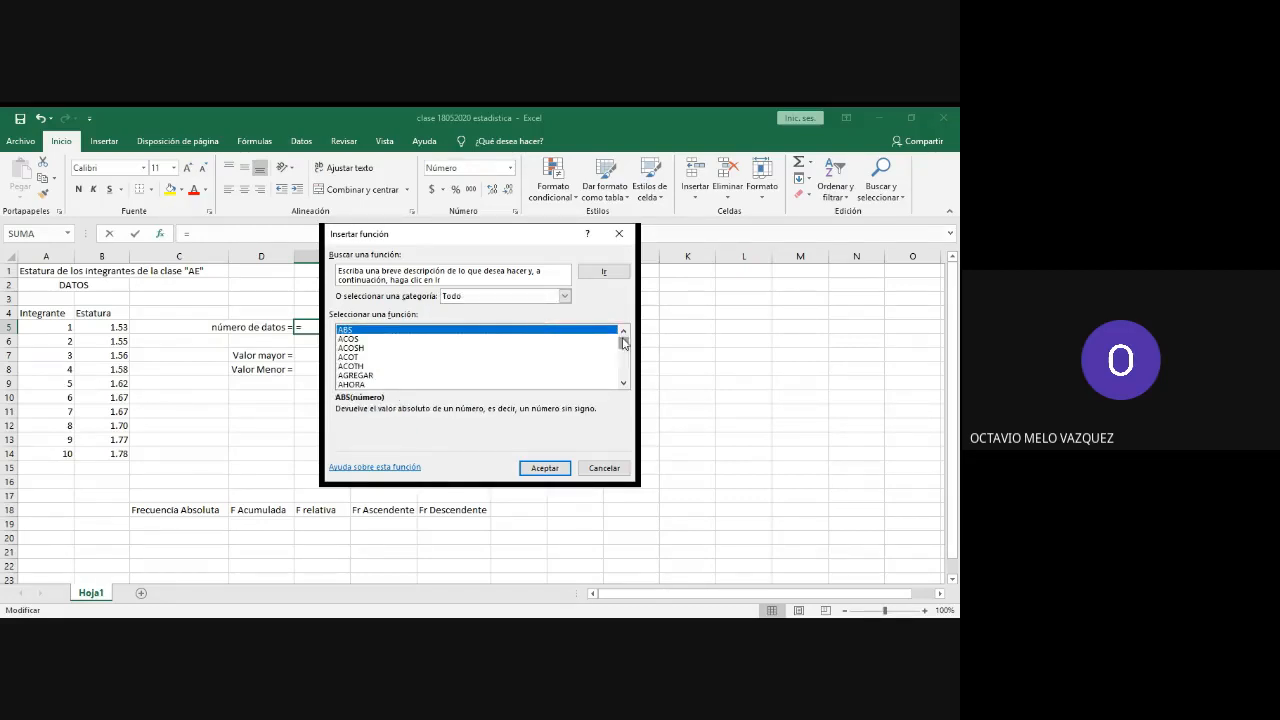
pyautogui.moveTo(623, 341); pyautogui.dragTo(625, 370)
# Step: Replace the function search description with "contar celdas" and run the search
pyautogui.click(545, 282)
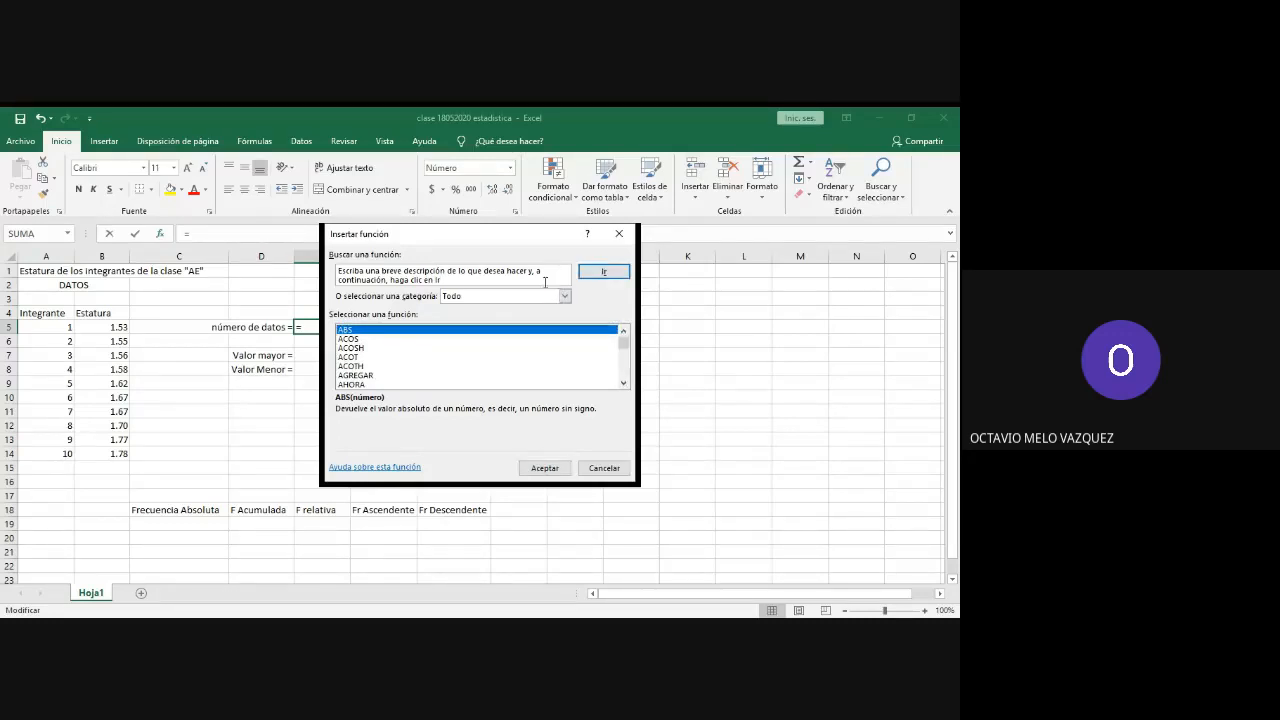
pyautogui.press('BackSpace')
pyautogui.press('BackSpace')
pyautogui.press('BackSpace')
pyautogui.press('BackSpace')
pyautogui.press('BackSpace')
pyautogui.press('BackSpace')
pyautogui.press('BackSpace')
pyautogui.press('BackSpace')
pyautogui.press('BackSpace')
pyautogui.press('BackSpace')
pyautogui.press('BackSpace')
pyautogui.press('BackSpace')
pyautogui.press('BackSpace')
pyautogui.press('BackSpace')
pyautogui.press('BackSpace')
pyautogui.press('BackSpace')
pyautogui.press('BackSpace')
pyautogui.press('BackSpace')
pyautogui.press('BackSpace')
pyautogui.press('BackSpace')
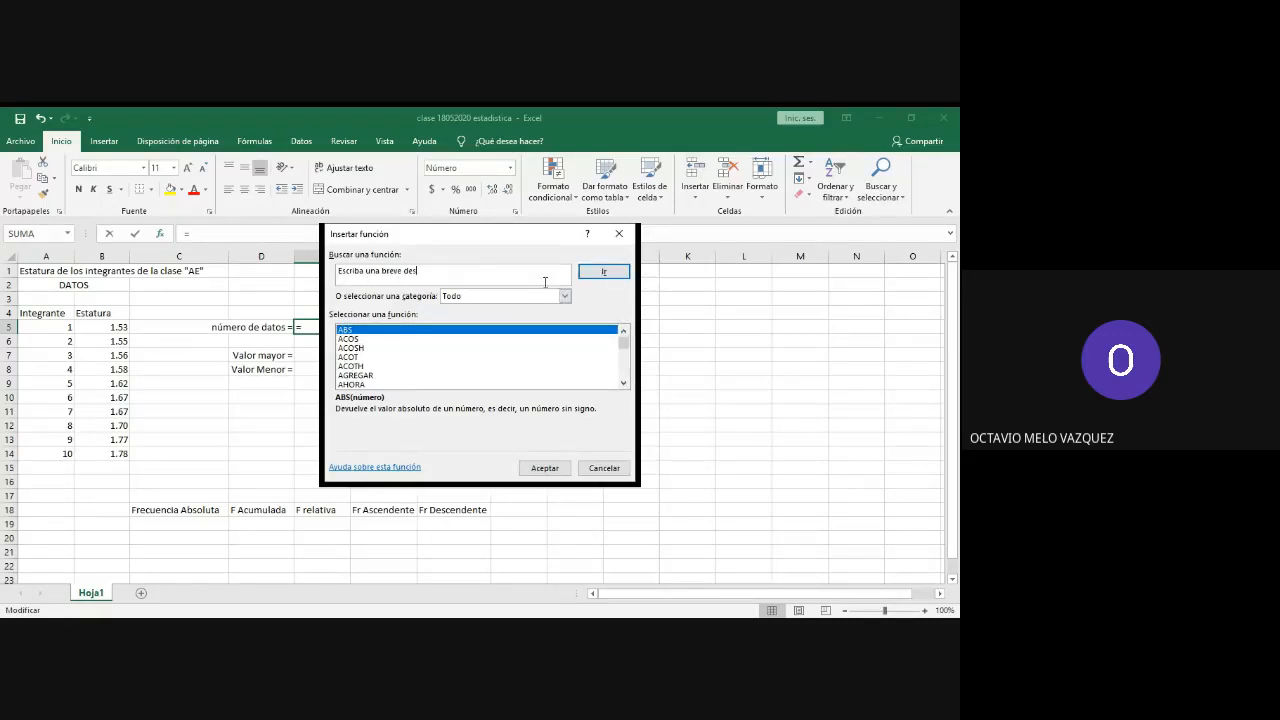
pyautogui.press('BackSpace')
pyautogui.press('BackSpace')
pyautogui.press('BackSpace')
pyautogui.press('BackSpace')
pyautogui.press('BackSpace')
pyautogui.press('BackSpace')
pyautogui.press('BackSpace')
pyautogui.press('BackSpace')
pyautogui.press('BackSpace')
pyautogui.write('contar celad')
pyautogui.press('BackSpace')
pyautogui.press('BackSpace')
pyautogui.write('da')
pyautogui.press('BackSpace')
pyautogui.press('BackSpace')
pyautogui.write('das')
pyautogui.click(586, 276)
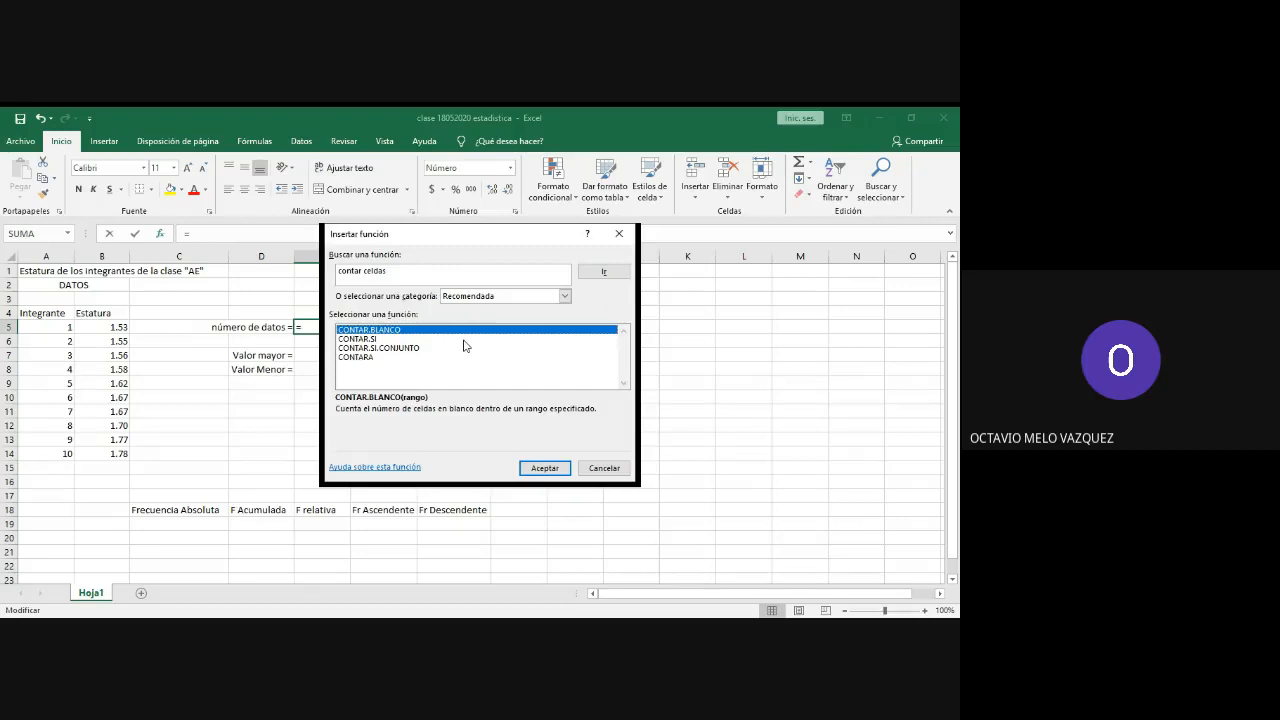
# Step: Read the descriptions of CONTAR.BLANCO, CONTAR.SI, CONTAR.SI.CONJUNTO and CONTARA, ending on CONTARA
pyautogui.click(376, 341)
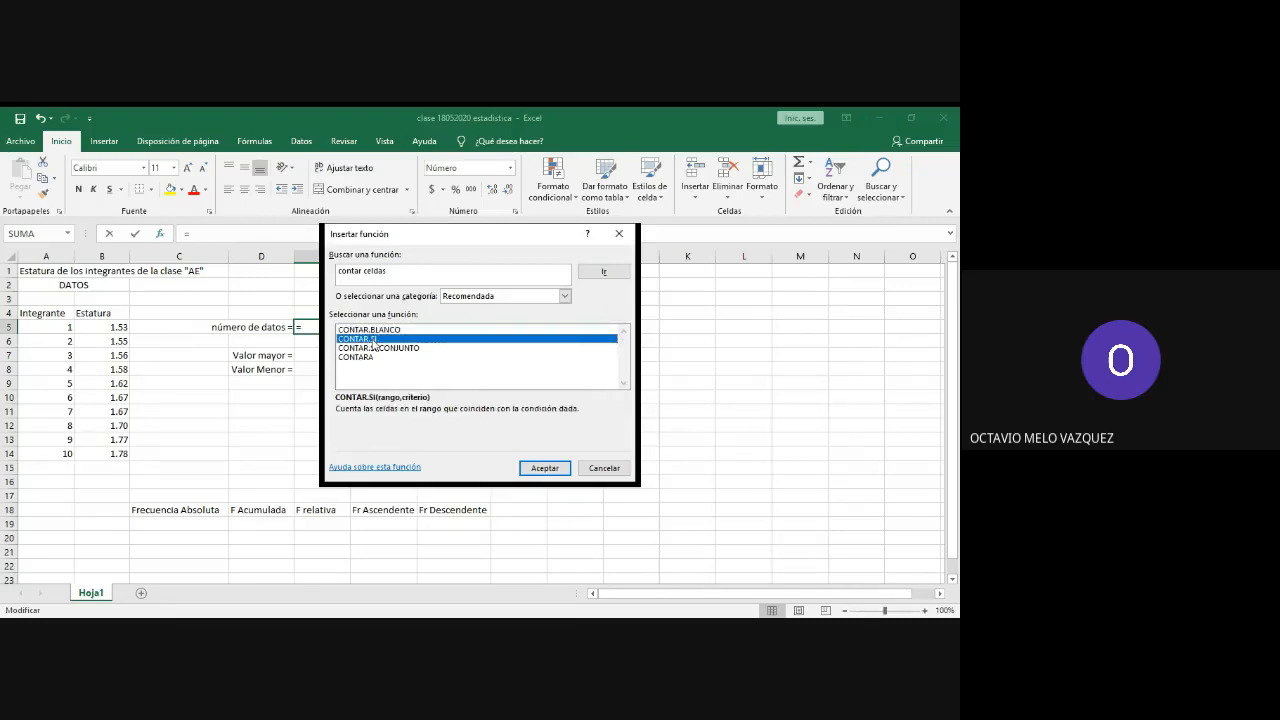
pyautogui.click(370, 348)
pyautogui.click(366, 356)
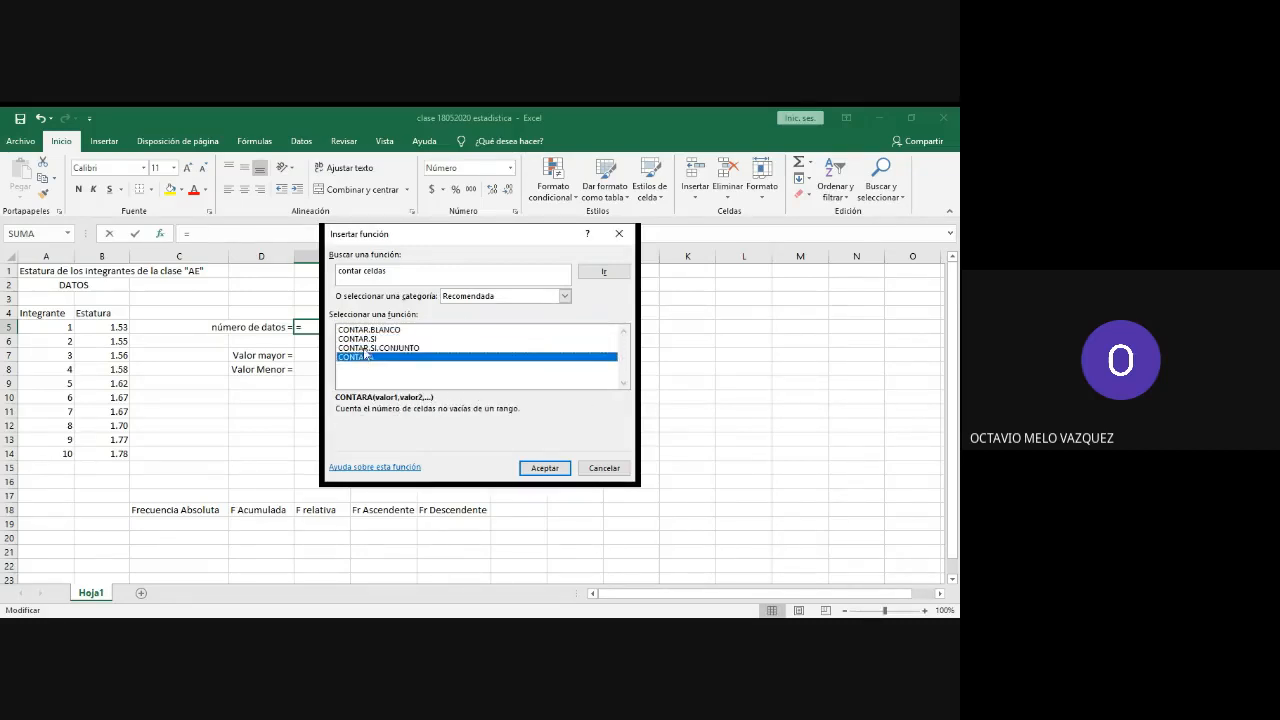
pyautogui.click(366, 348)
pyautogui.click(365, 339)
pyautogui.click(364, 330)
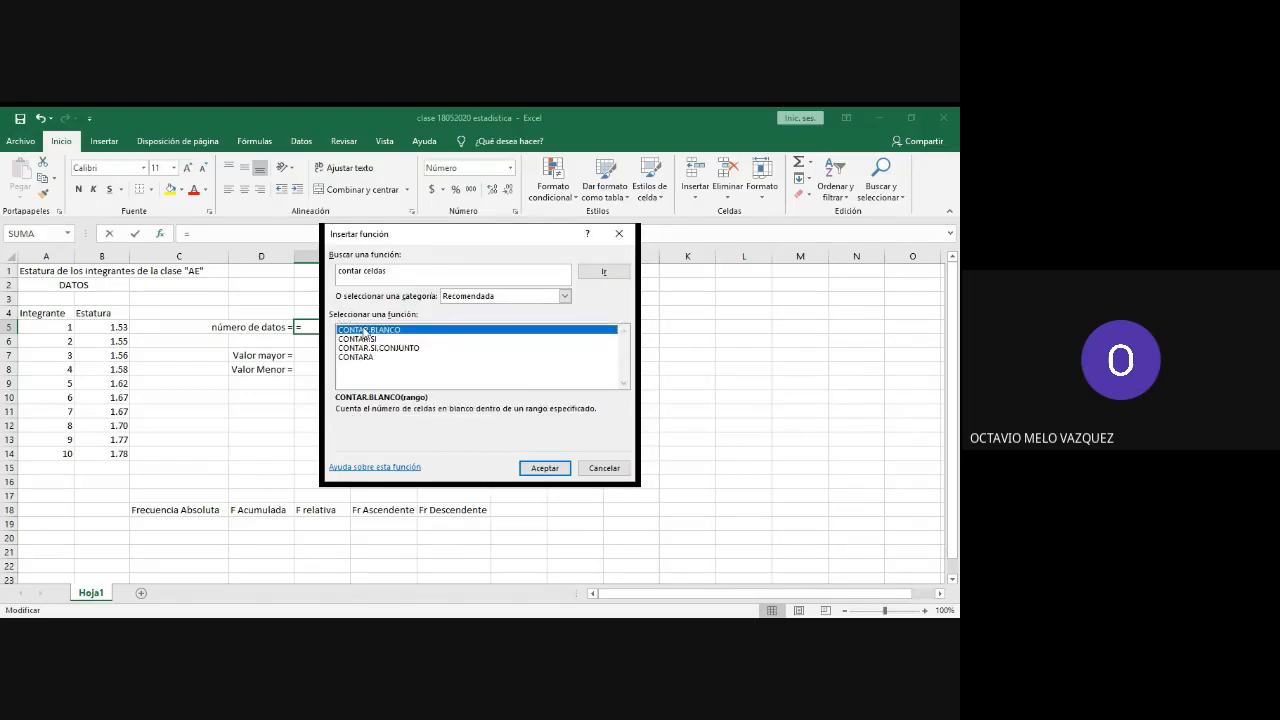
pyautogui.click(365, 339)
pyautogui.click(365, 348)
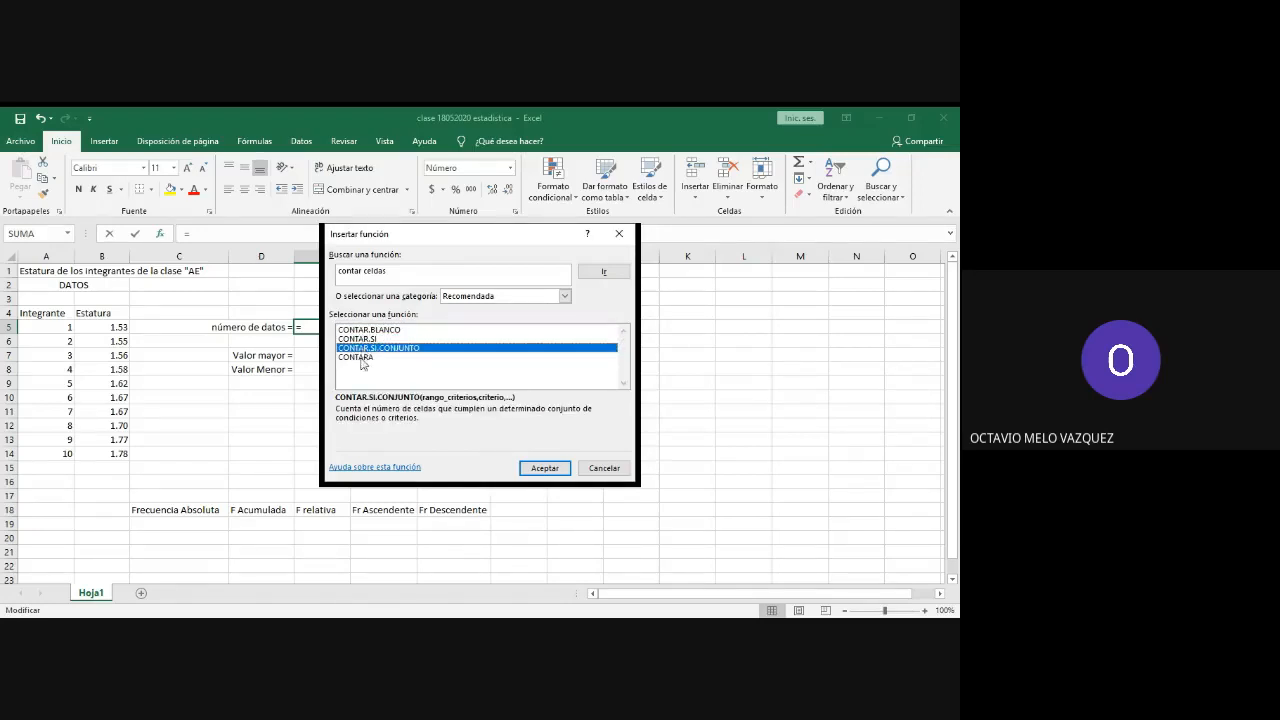
pyautogui.click(361, 357)
pyautogui.click(362, 348)
pyautogui.click(360, 339)
pyautogui.click(361, 330)
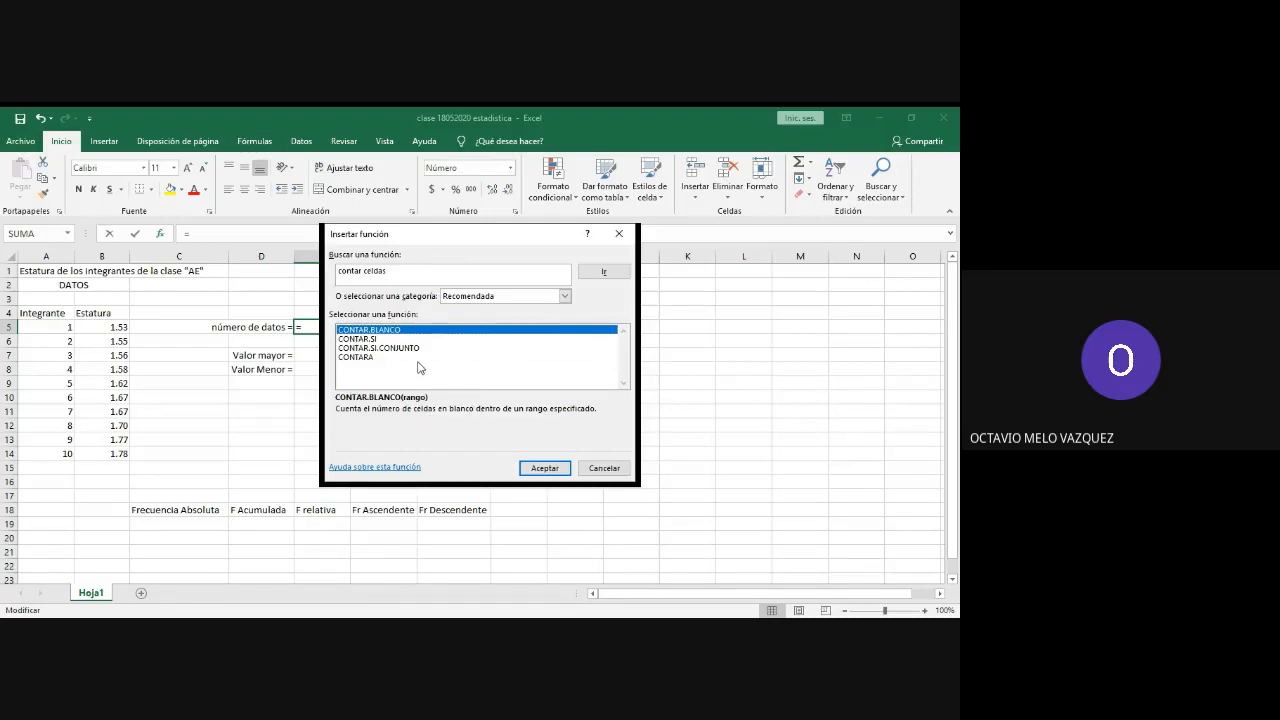
pyautogui.click(367, 340)
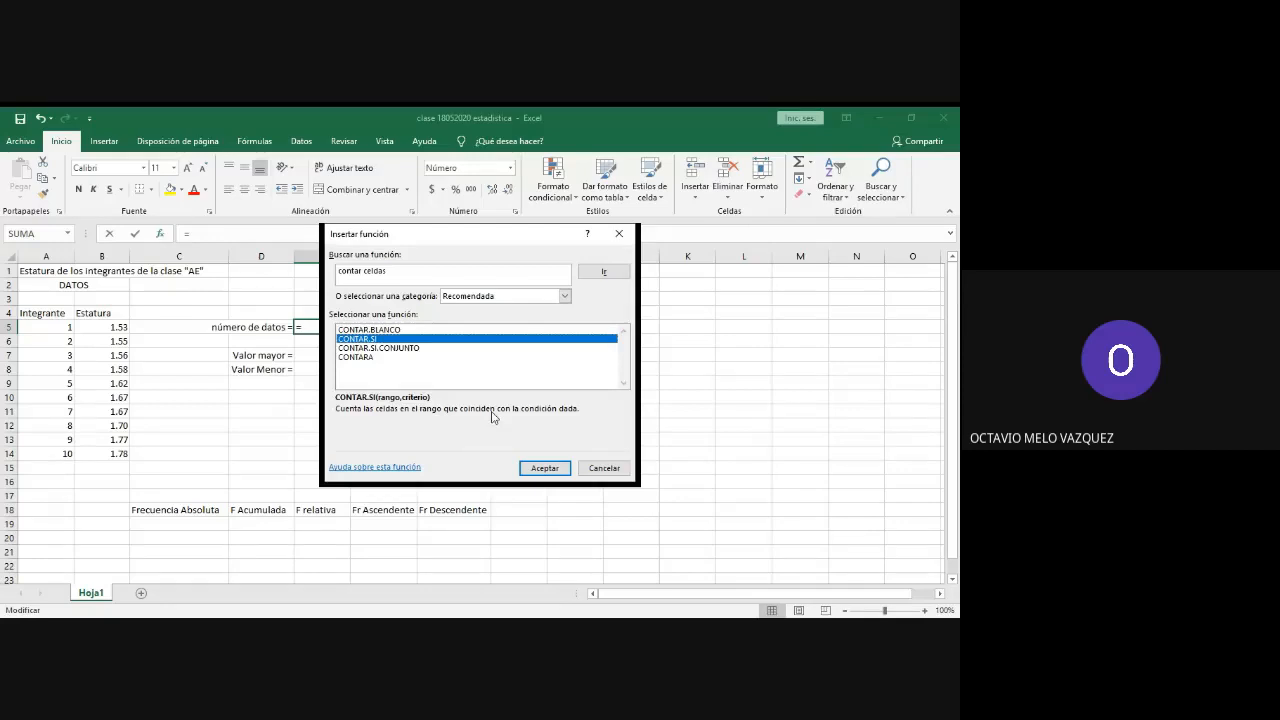
pyautogui.click(381, 349)
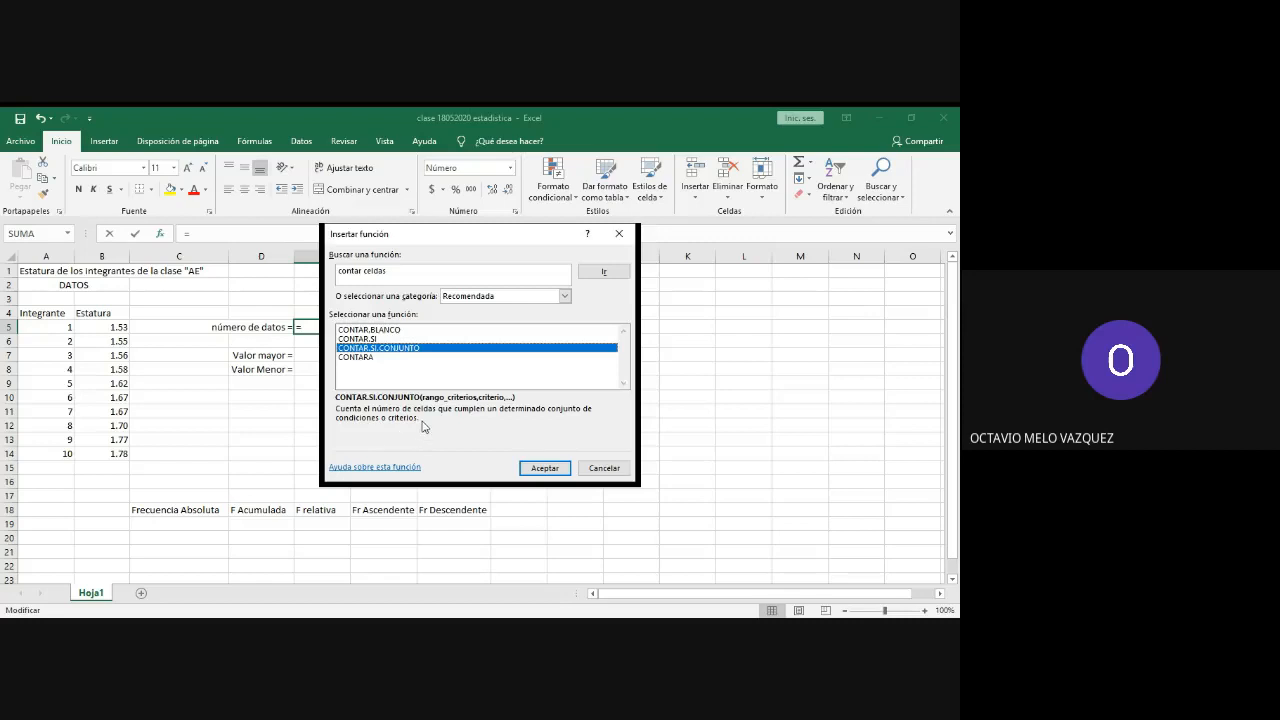
pyautogui.click(365, 357)
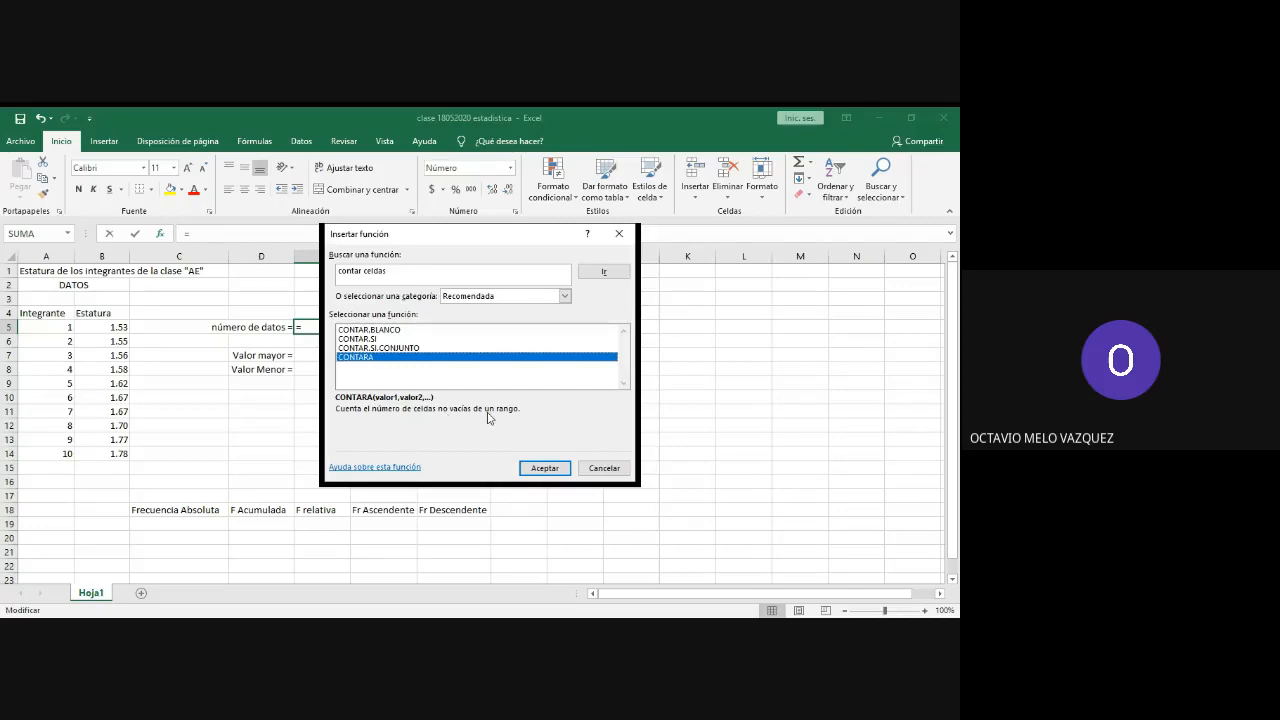
# Step: Shorten the function search description to "contar", run the search and look through the resulting functions
pyautogui.click(441, 277)
pyautogui.press('BackSpace')
pyautogui.press('BackSpace')
pyautogui.press('BackSpace')
pyautogui.press('BackSpace')
pyautogui.press('BackSpace')
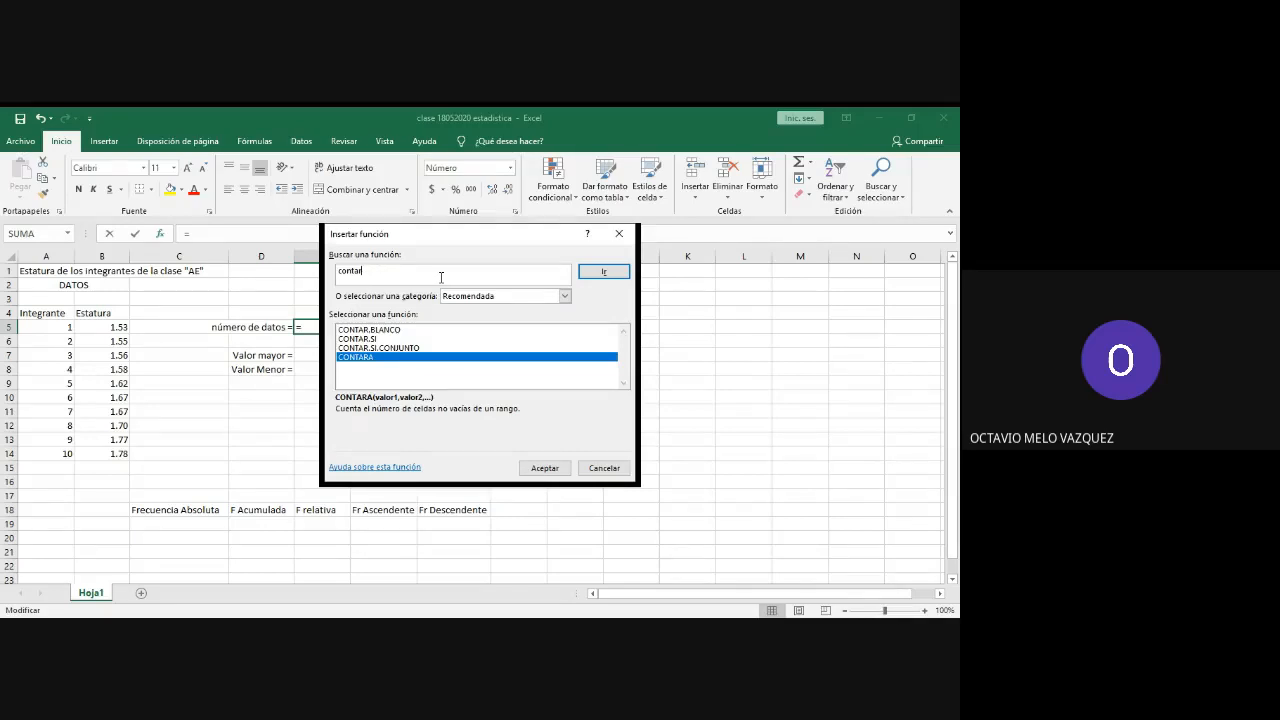
pyautogui.press('Return')
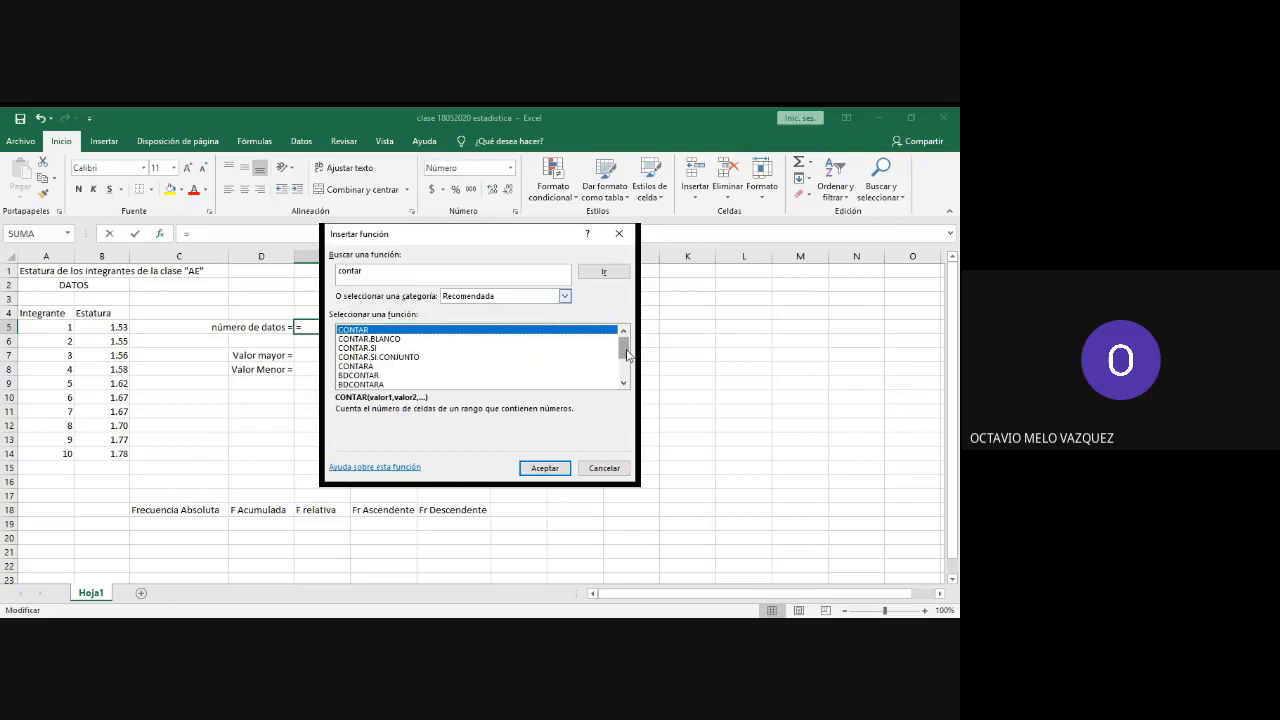
pyautogui.click(445, 270)
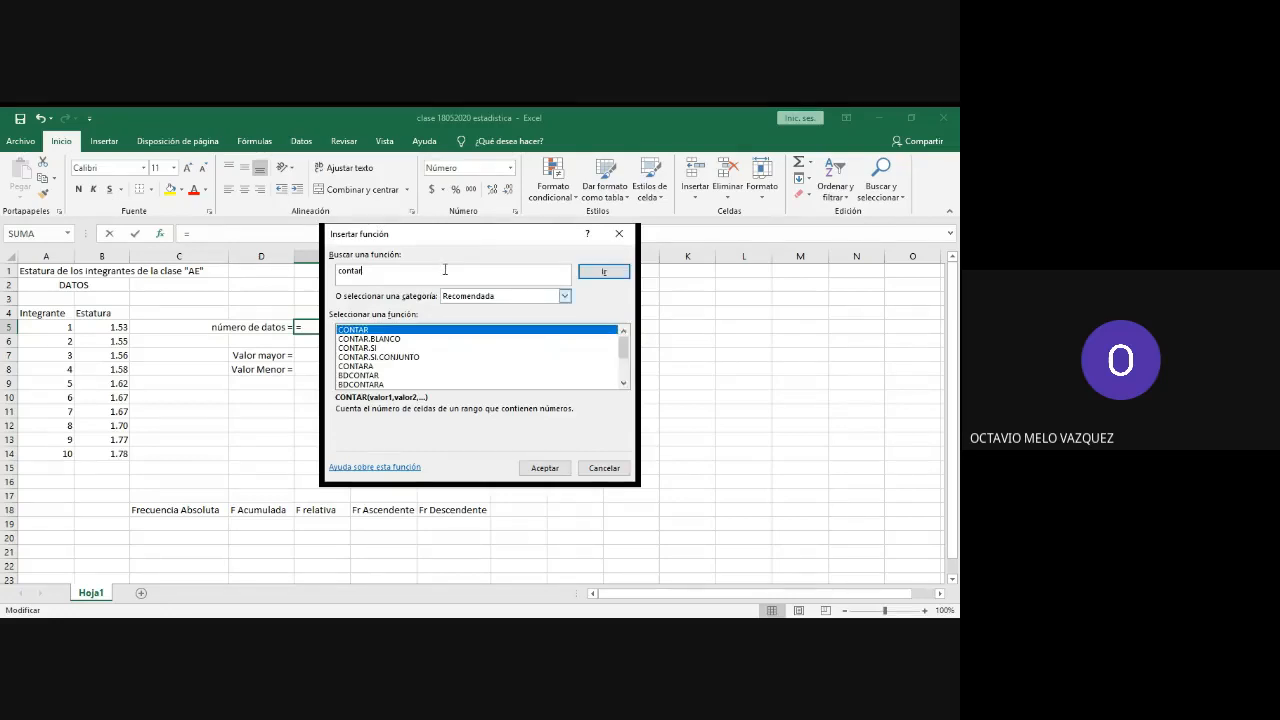
pyautogui.scroll(-2, 621, 378)
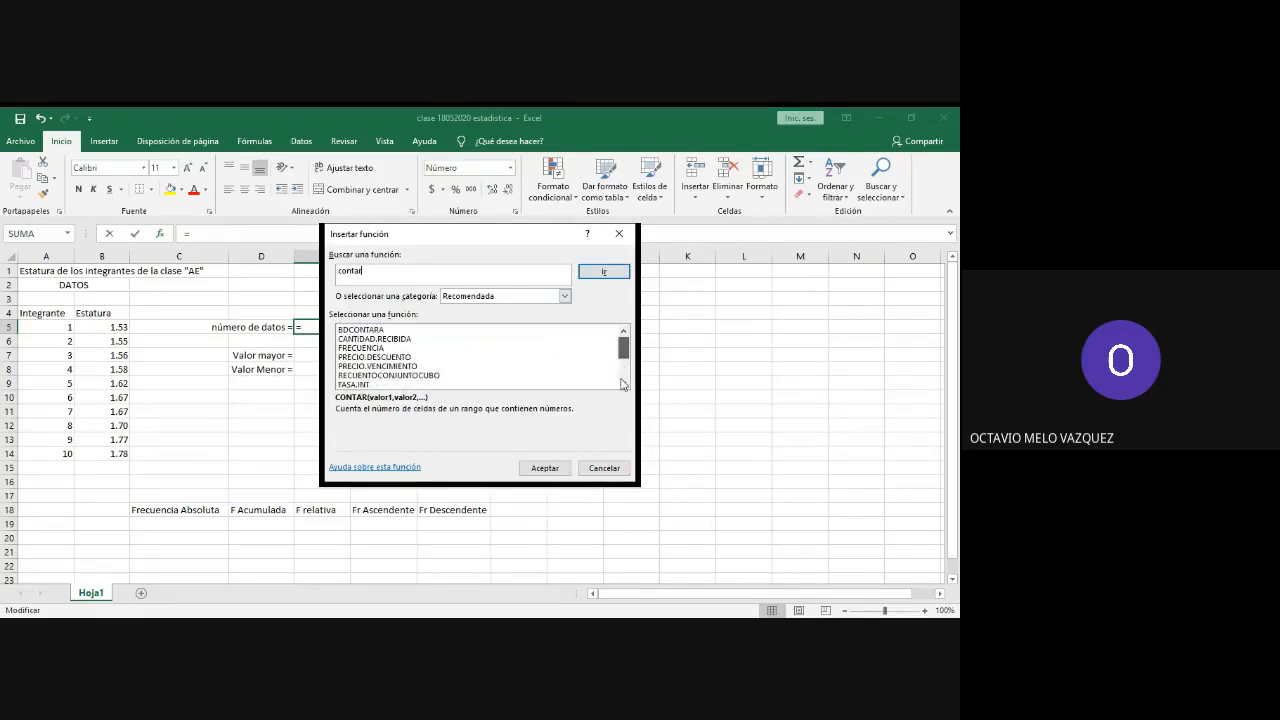
pyautogui.scroll(3, 621, 383)
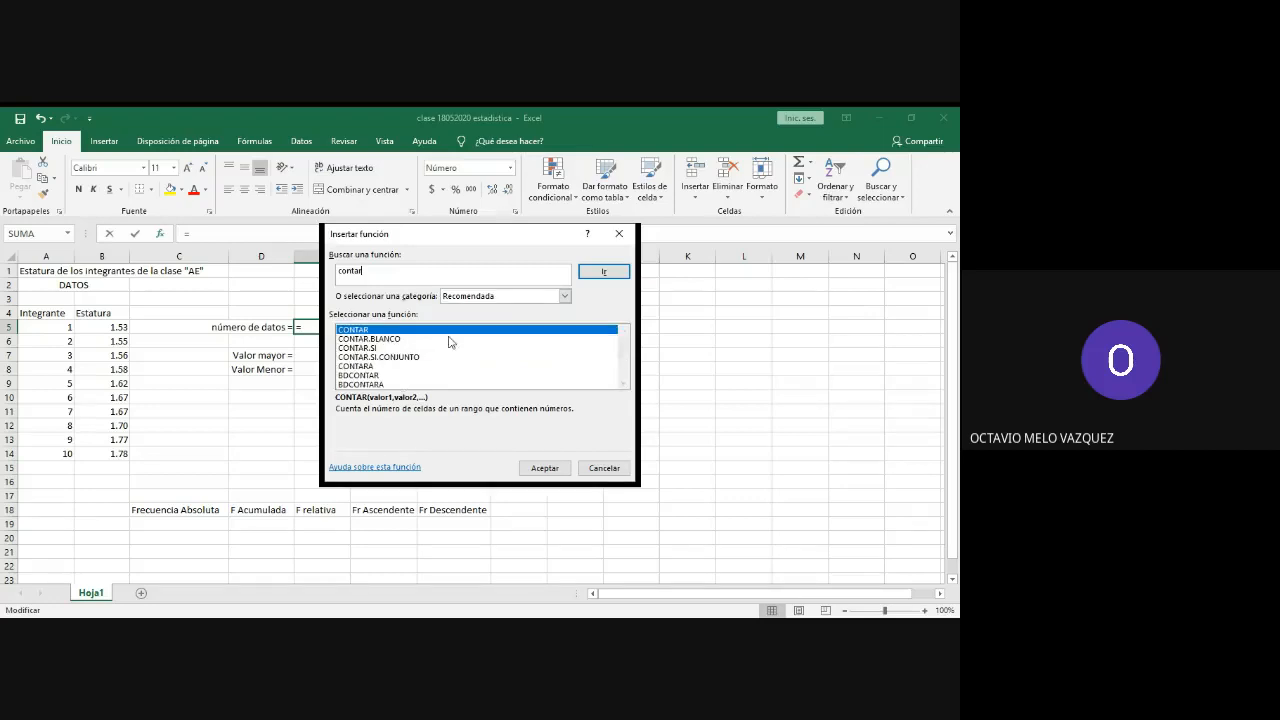
pyautogui.click(376, 331)
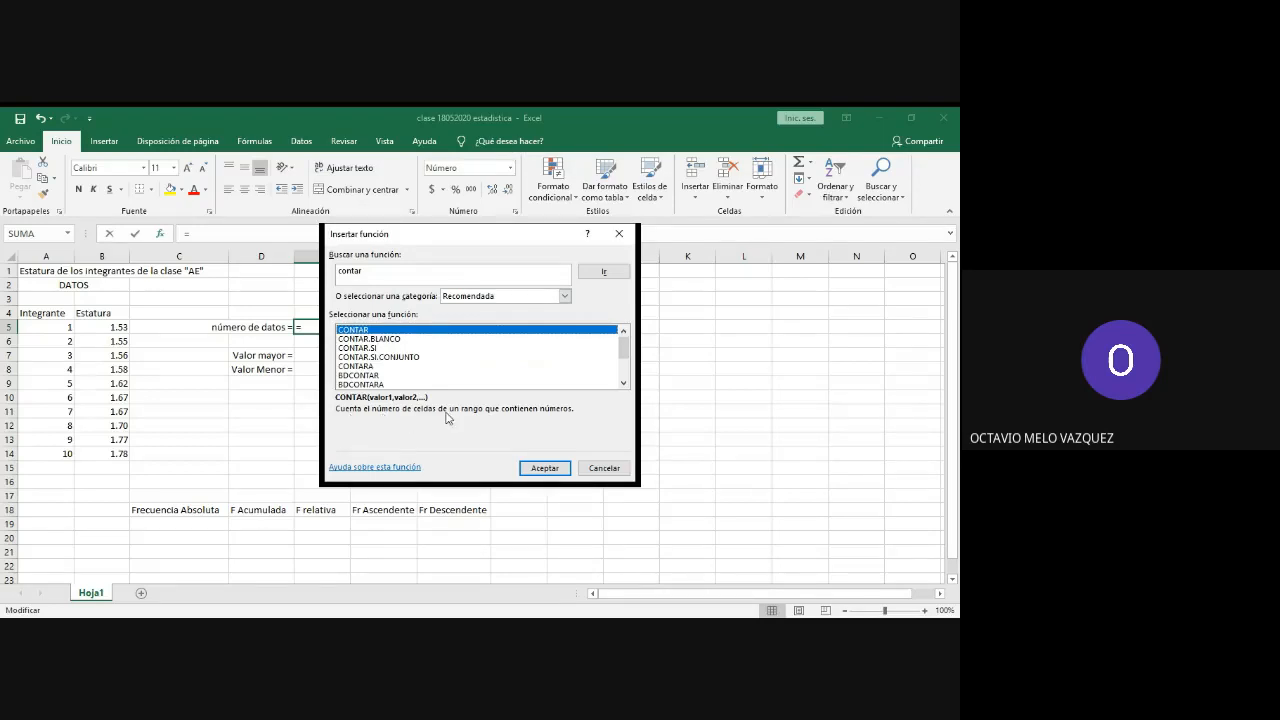
pyautogui.click(545, 469)
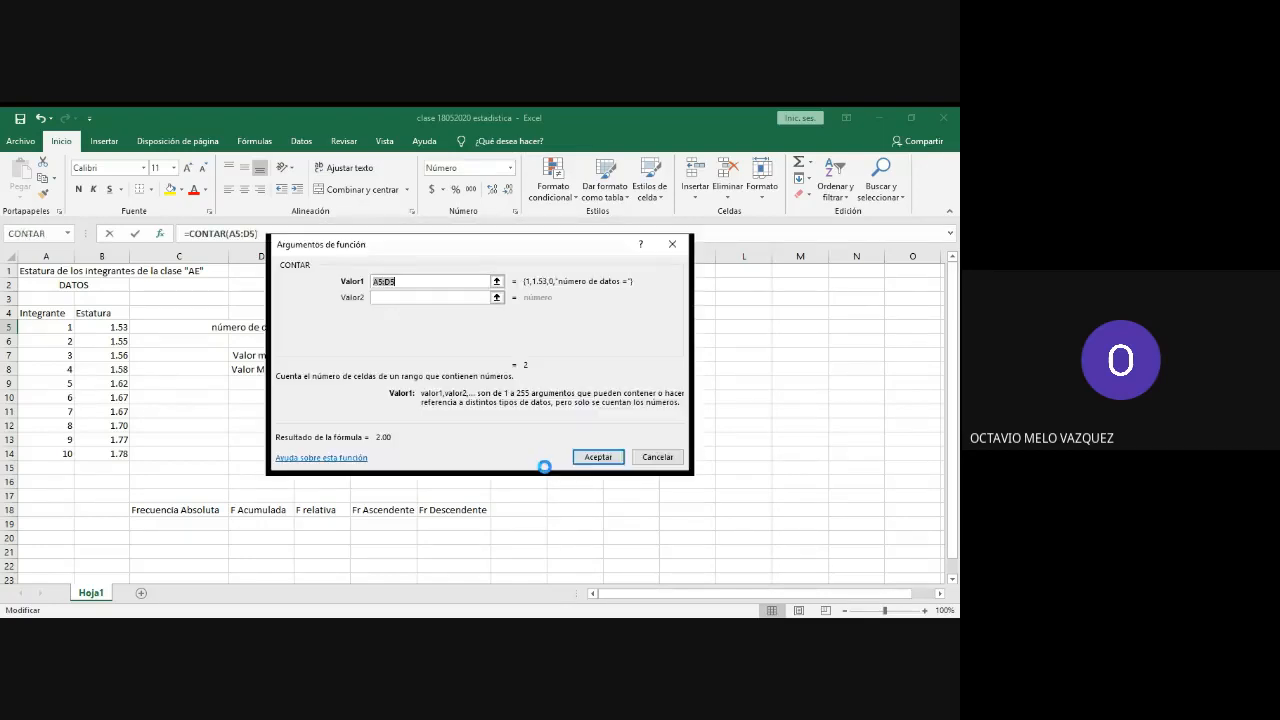
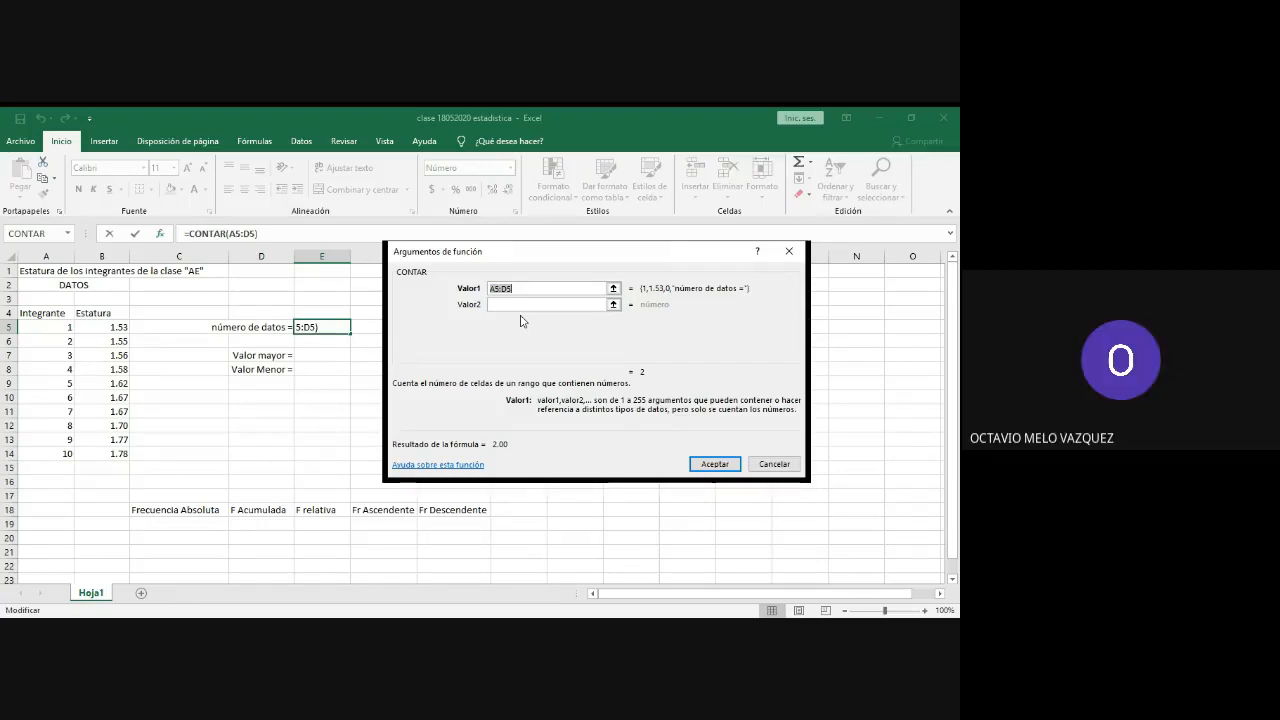
pyautogui.click(756, 467)
pyautogui.press('Escape')
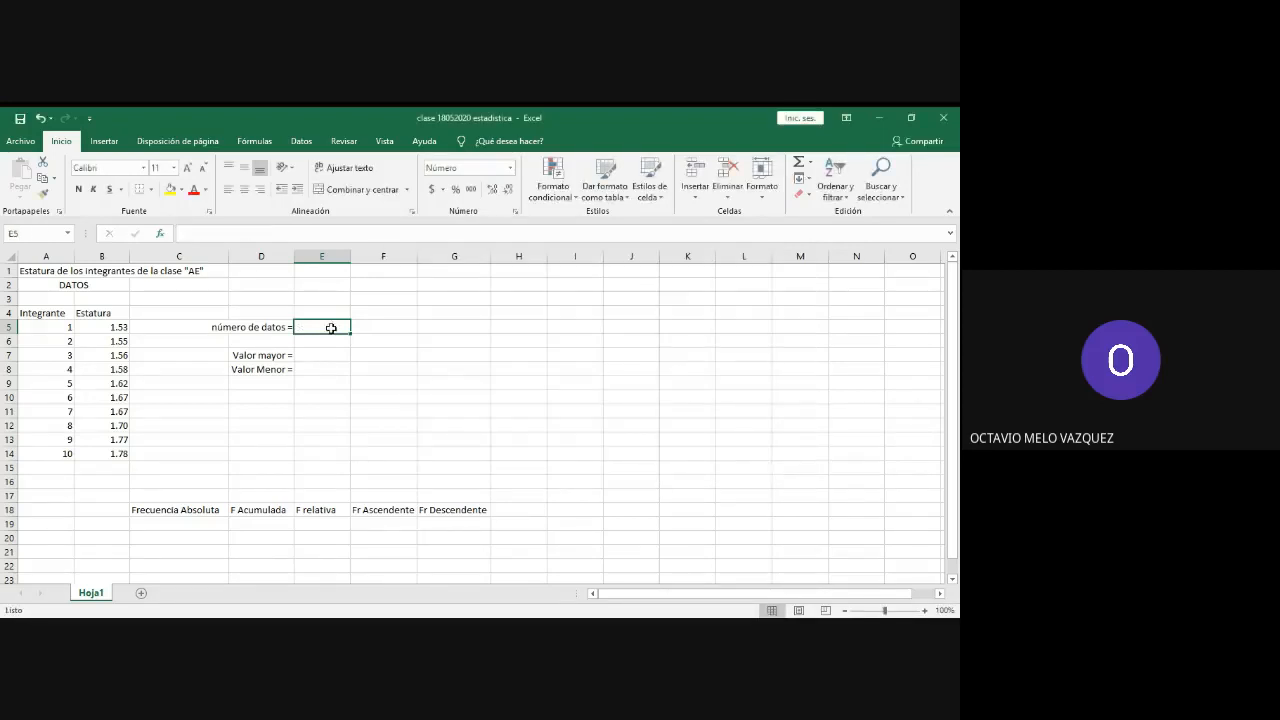
# Step: Search the functions for "contar" and insert CONTAR in cell E5 with the suggested range A5:D5
pyautogui.click(160, 233)
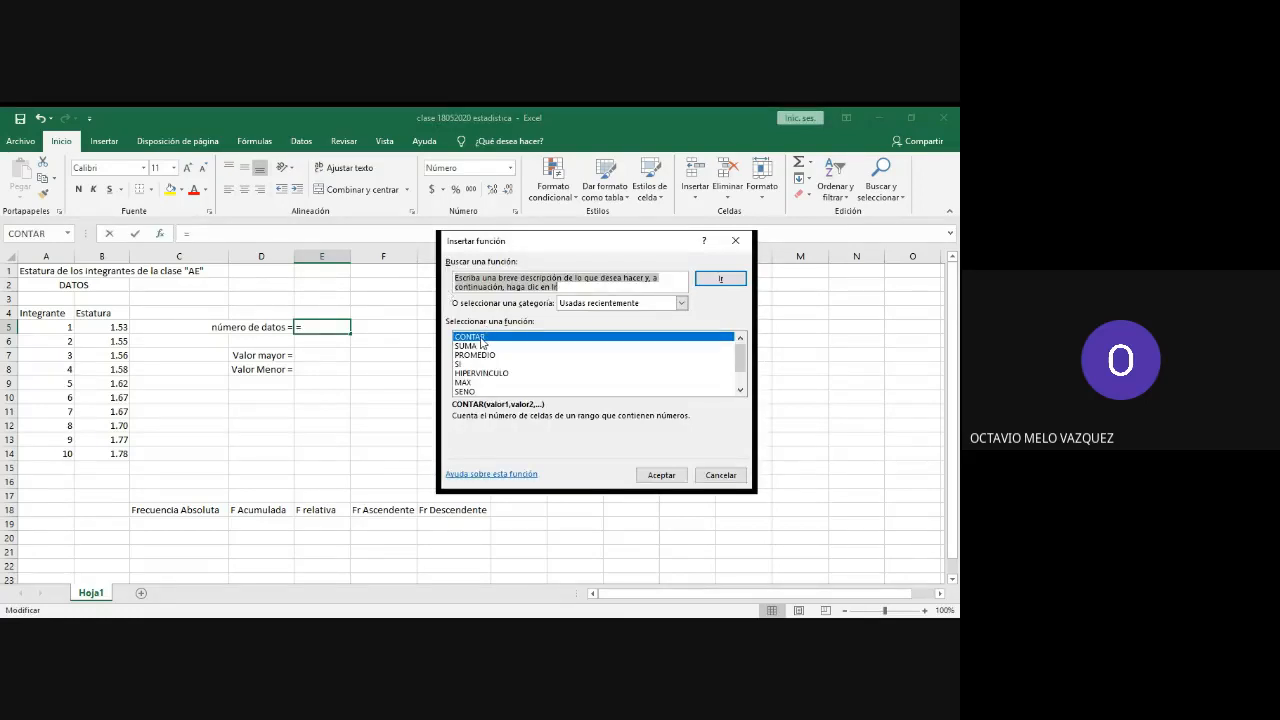
pyautogui.write('contar')
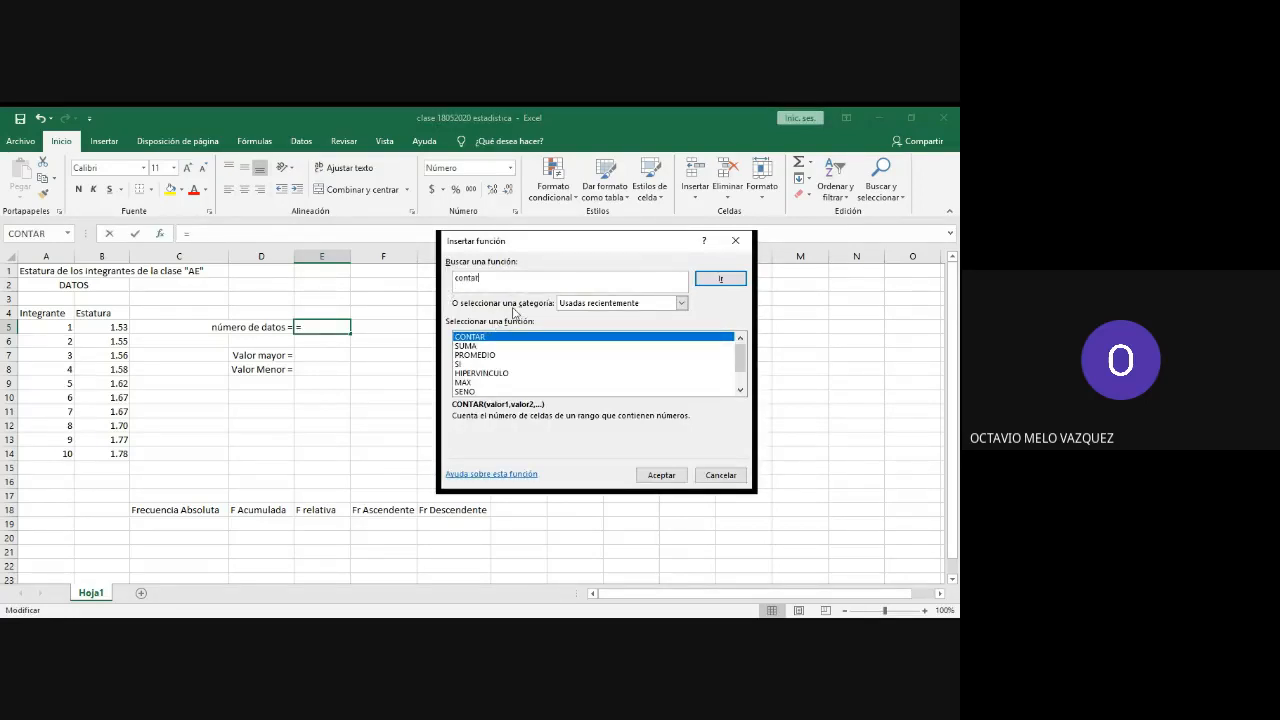
pyautogui.press('Return')
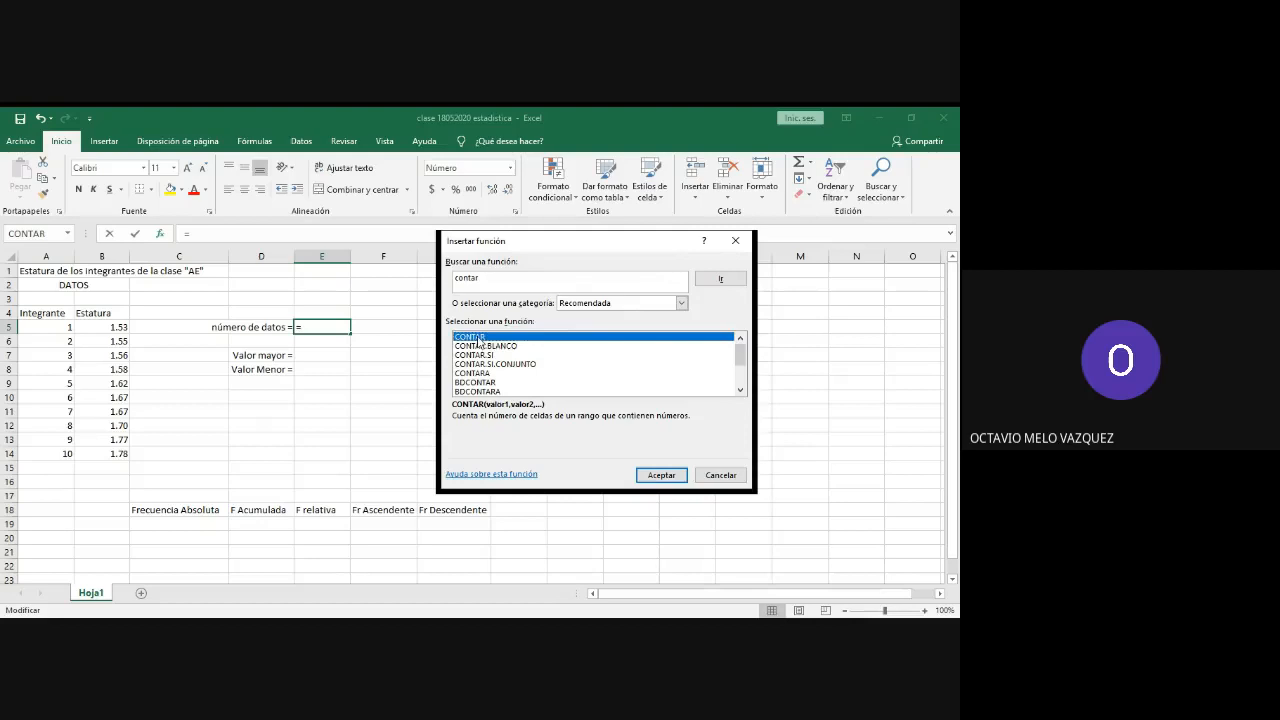
pyautogui.click(660, 476)
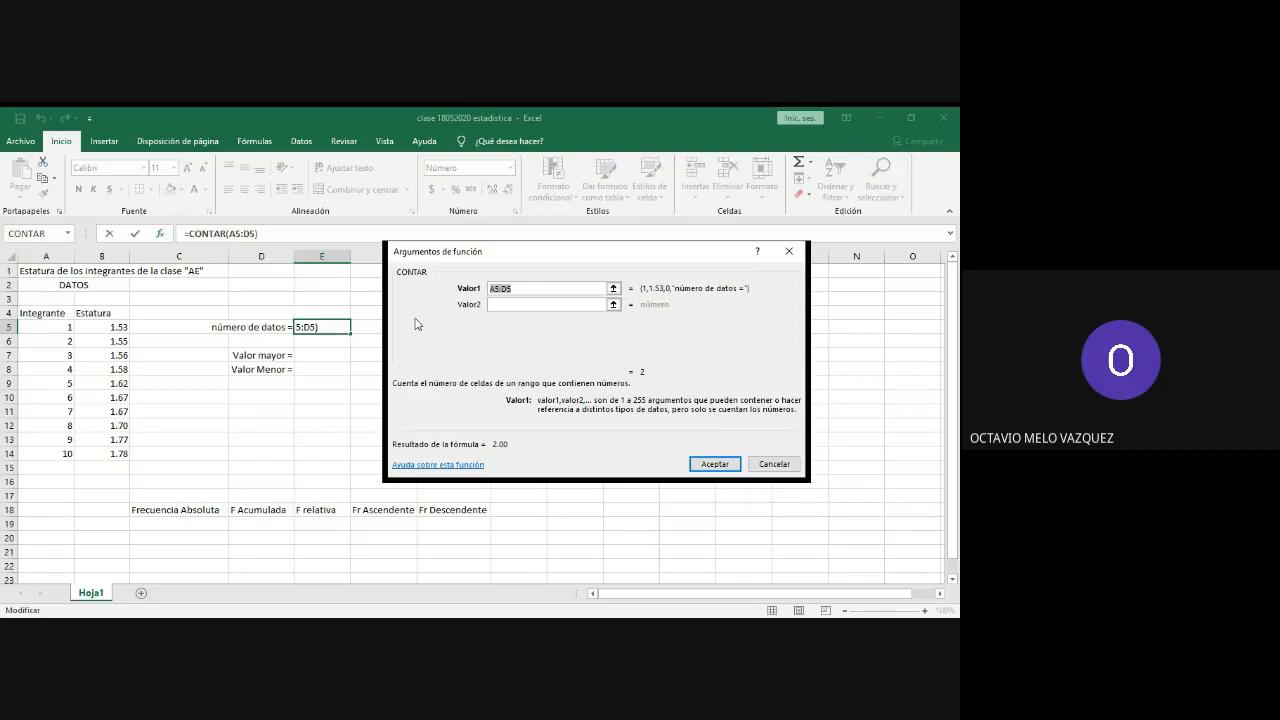
pyautogui.click(717, 465)
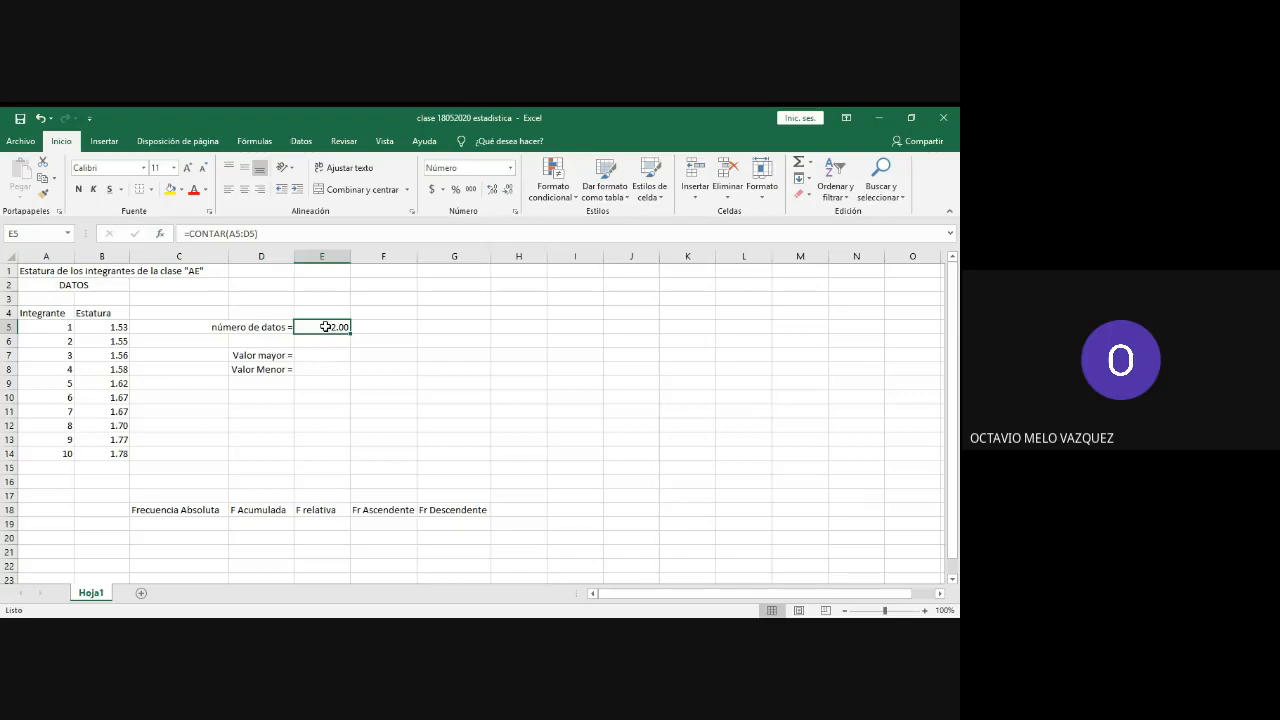
# Step: Change the range of the CONTAR formula in cell E5 to the heights in B5:B14
pyautogui.doubleClick(325, 327)
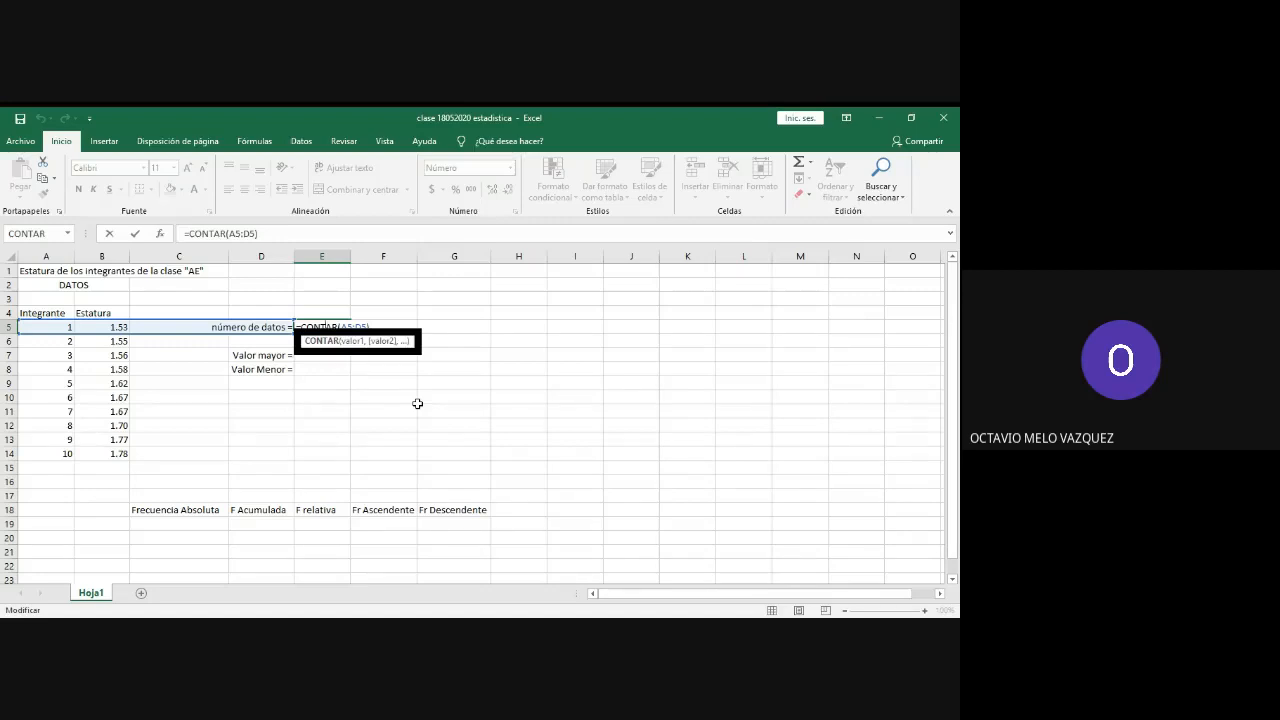
pyautogui.press('Return')
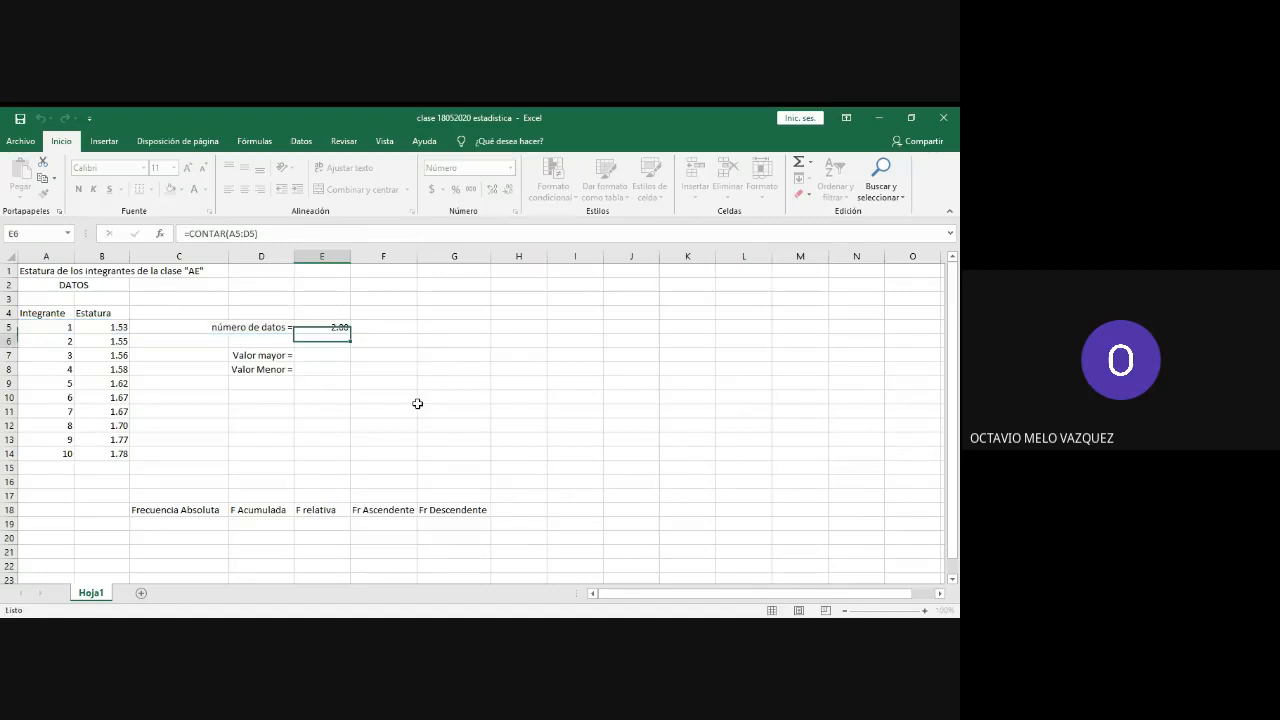
pyautogui.click(335, 326)
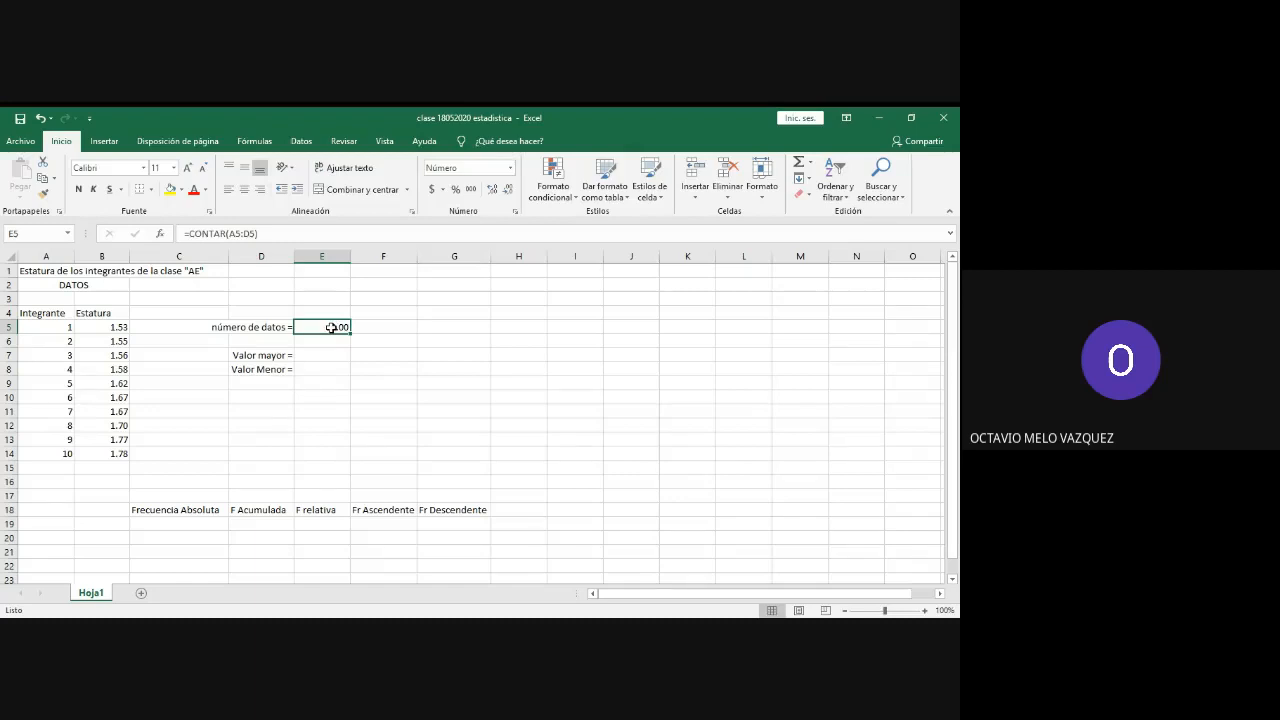
pyautogui.doubleClick(331, 327)
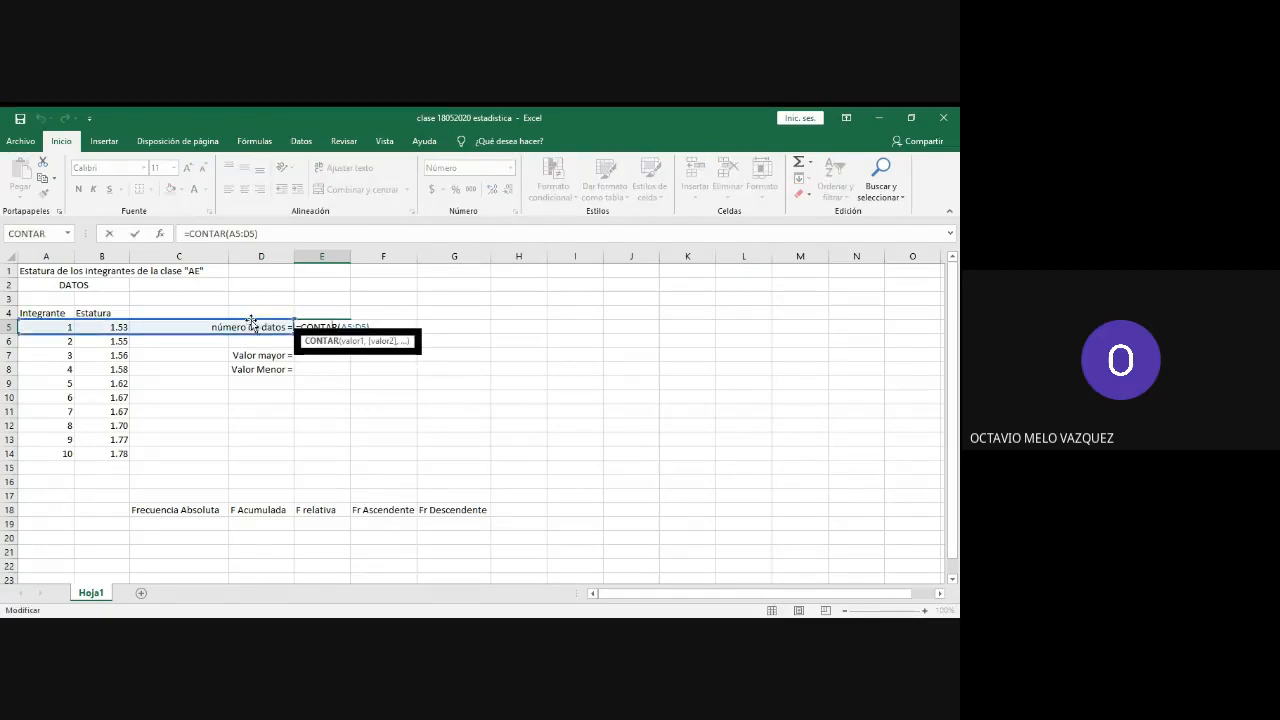
pyautogui.moveTo(251, 320); pyautogui.dragTo(520, 420)
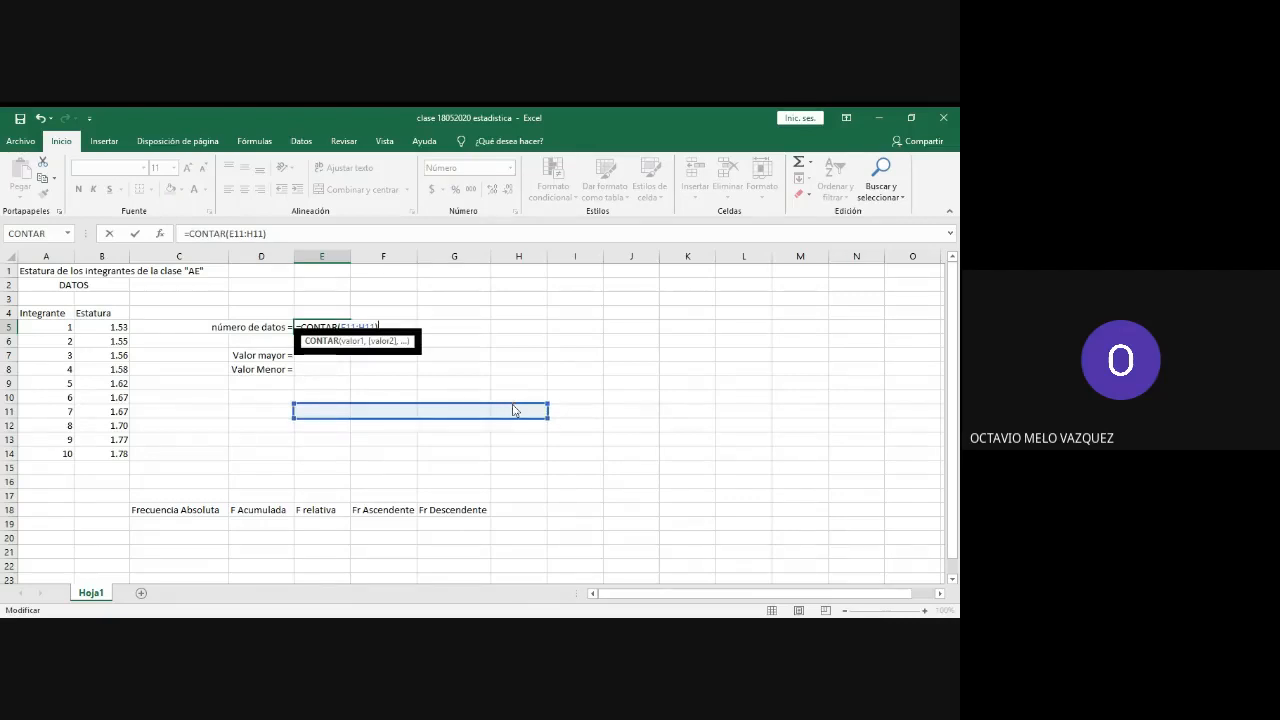
pyautogui.moveTo(513, 410); pyautogui.dragTo(307, 469)
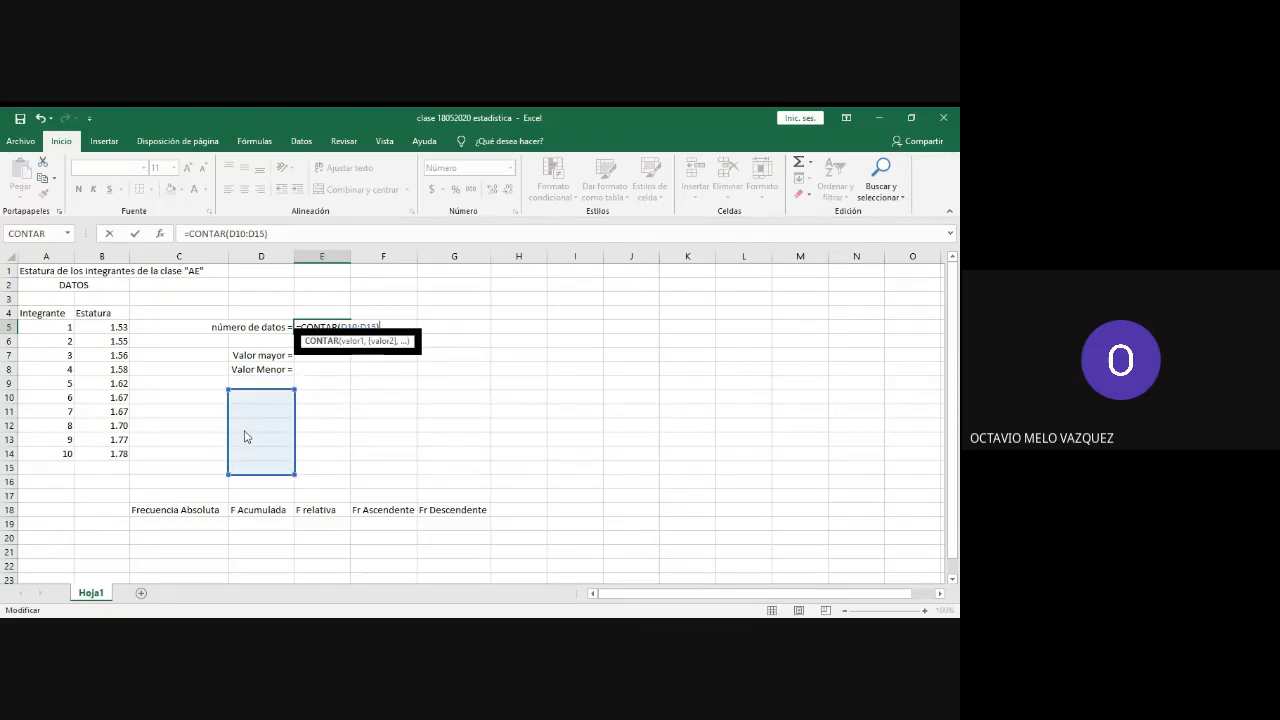
pyautogui.moveTo(294, 443); pyautogui.dragTo(127, 457)
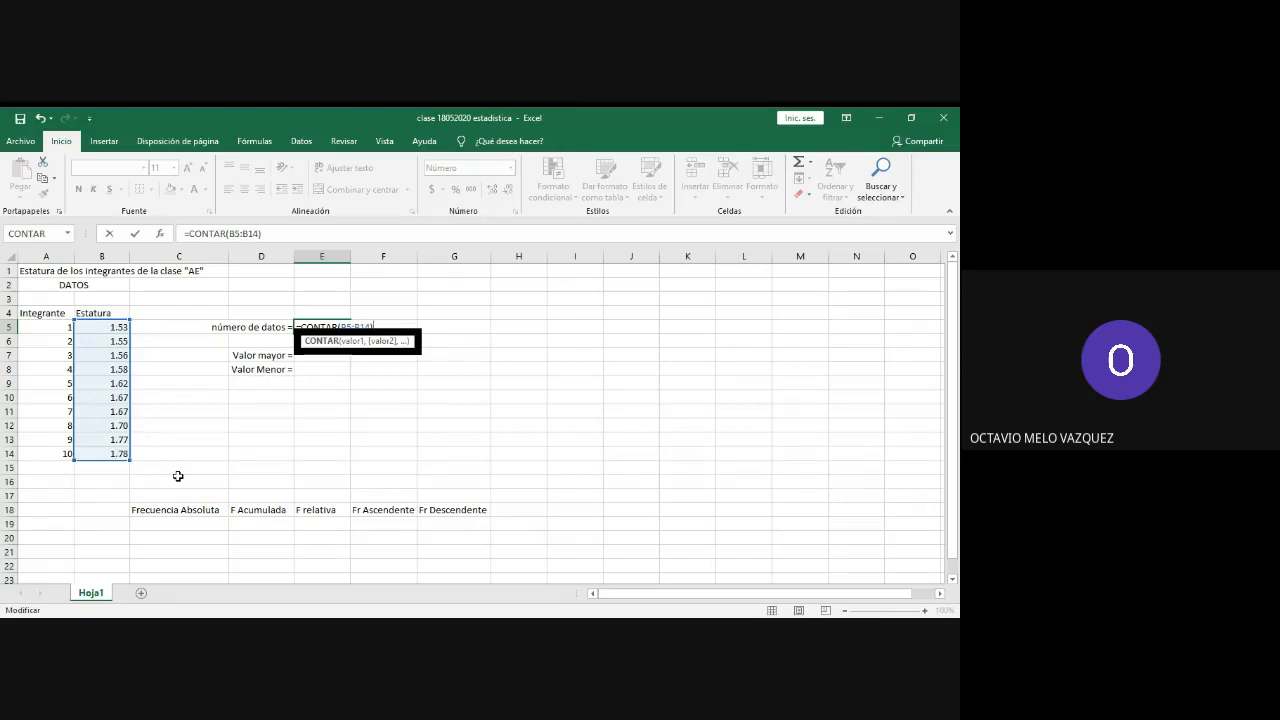
pyautogui.press('Return')
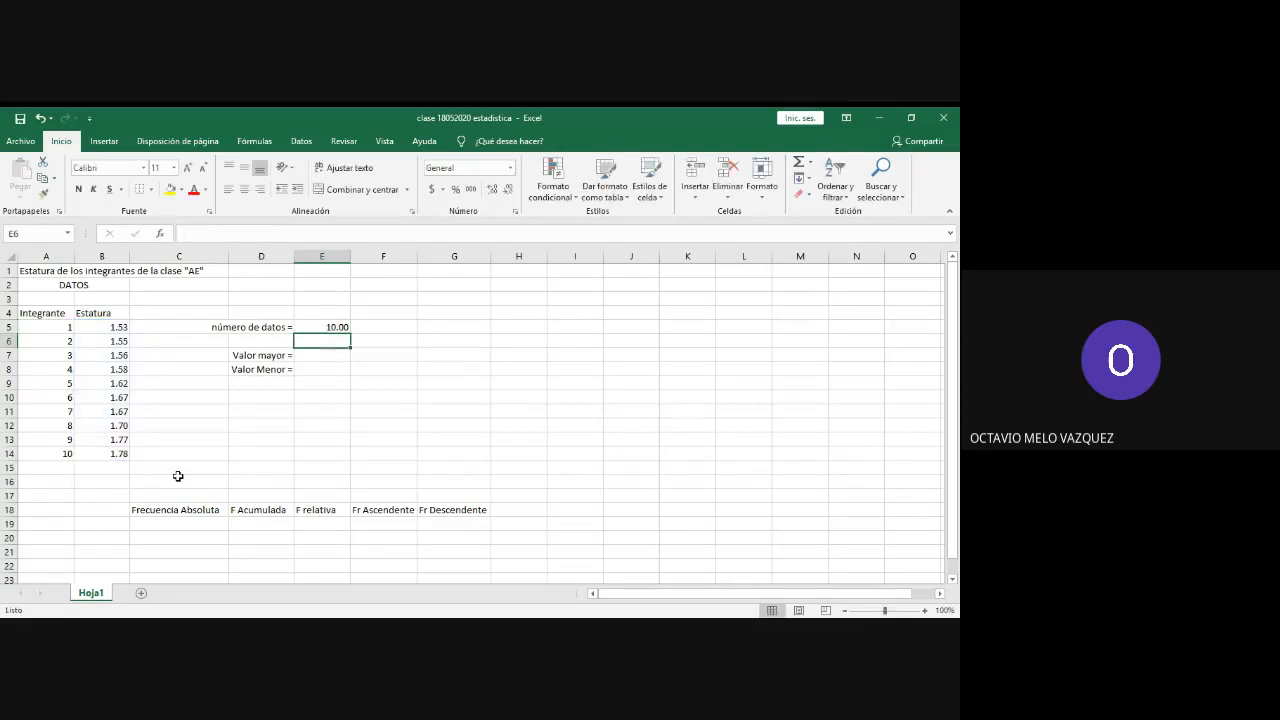
# Step: Set the number format of cell E5 to General
pyautogui.click(329, 329)
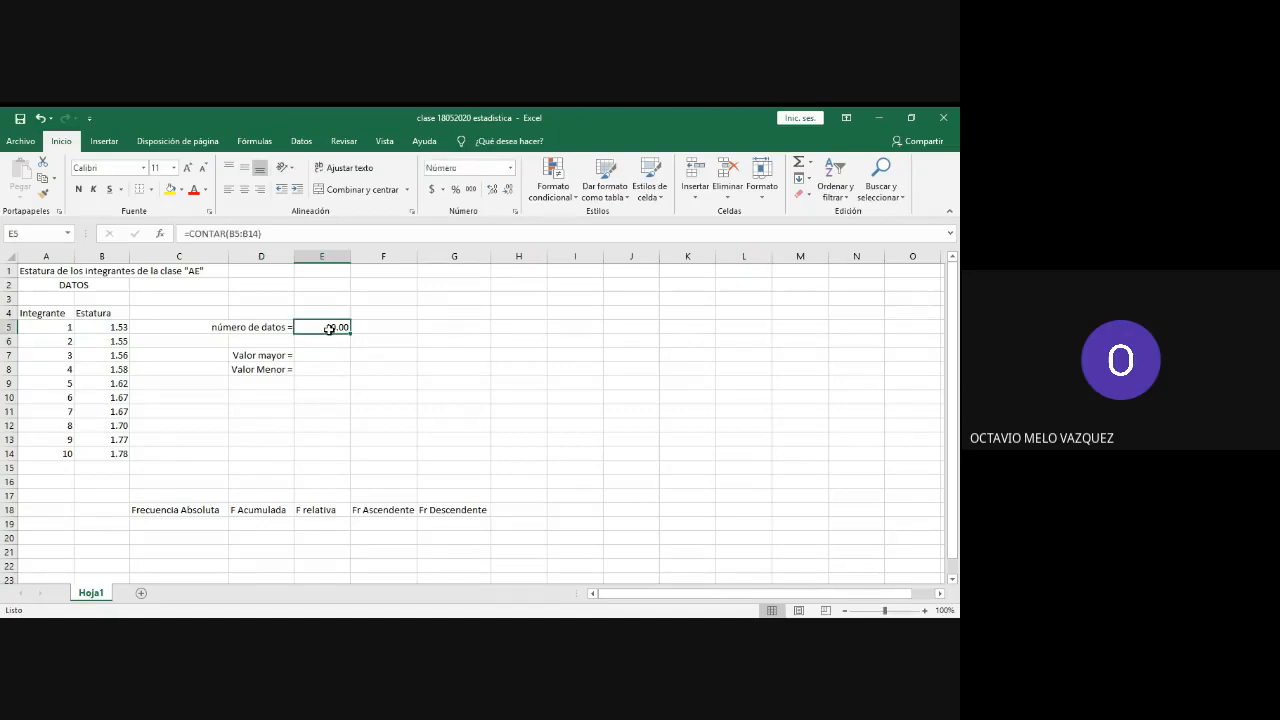
pyautogui.click(510, 168)
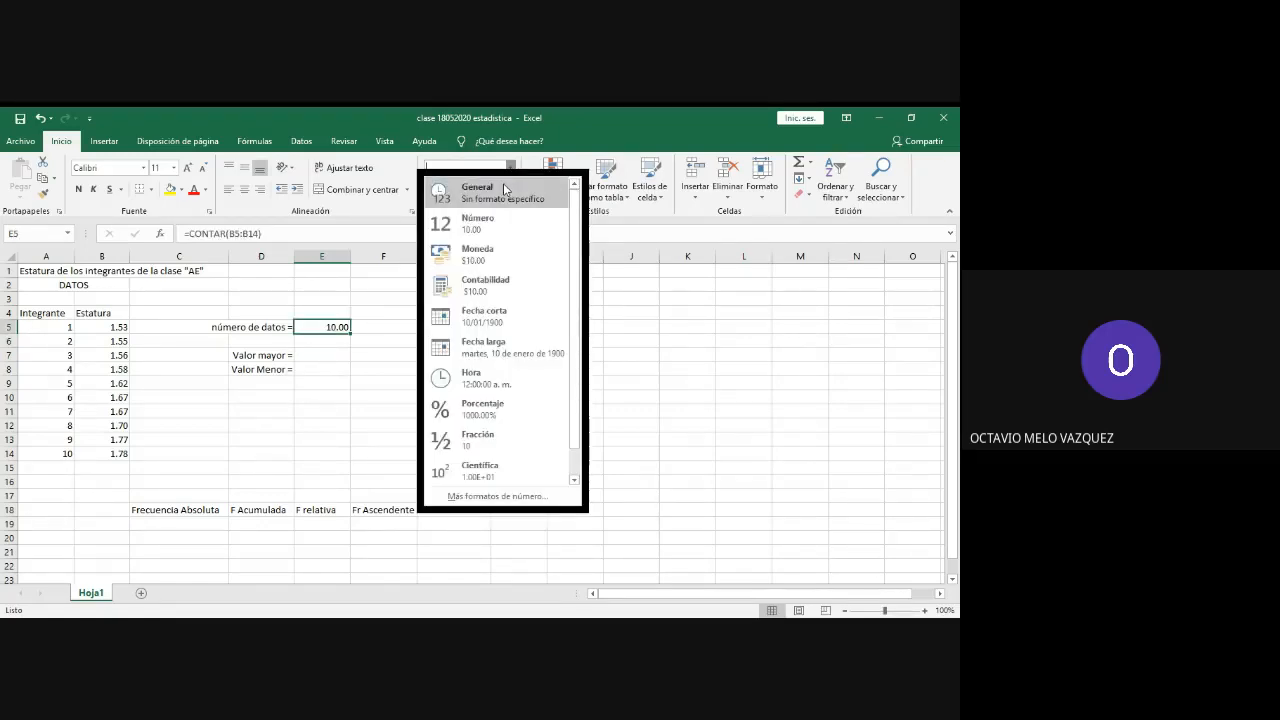
pyautogui.click(506, 190)
pyautogui.click(424, 411)
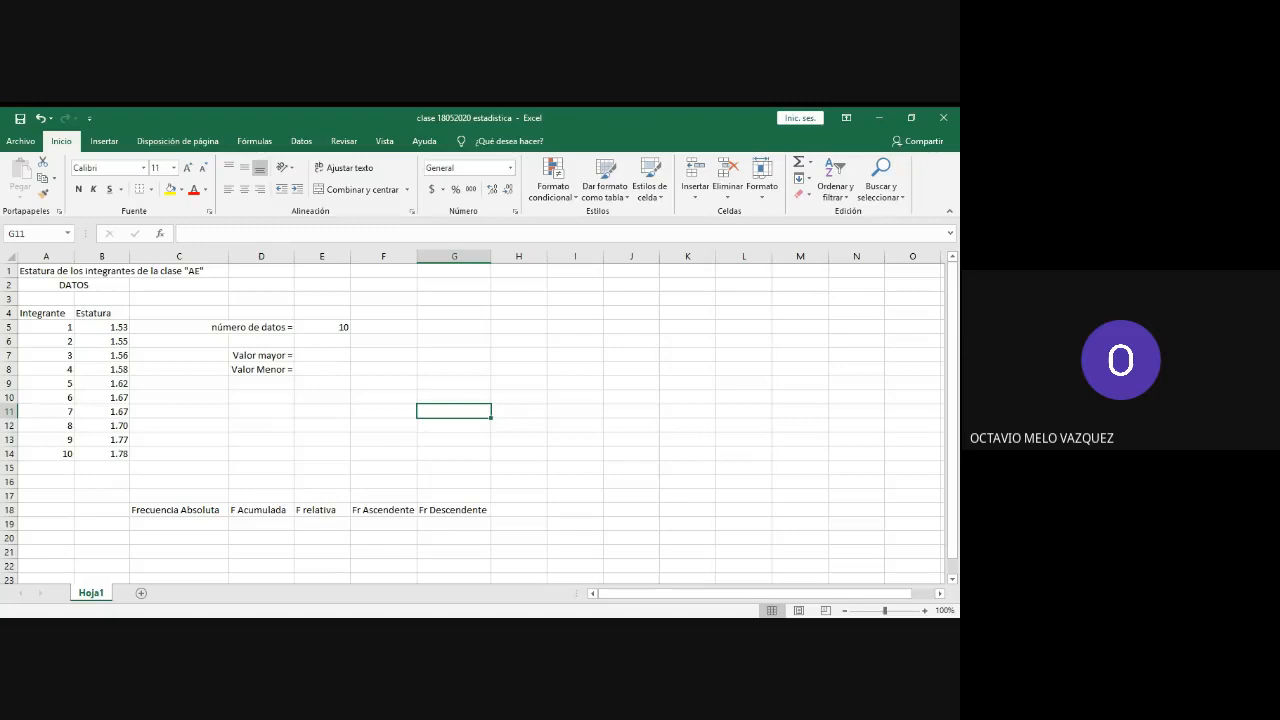
pyautogui.hotkey('alt', 'Tab')
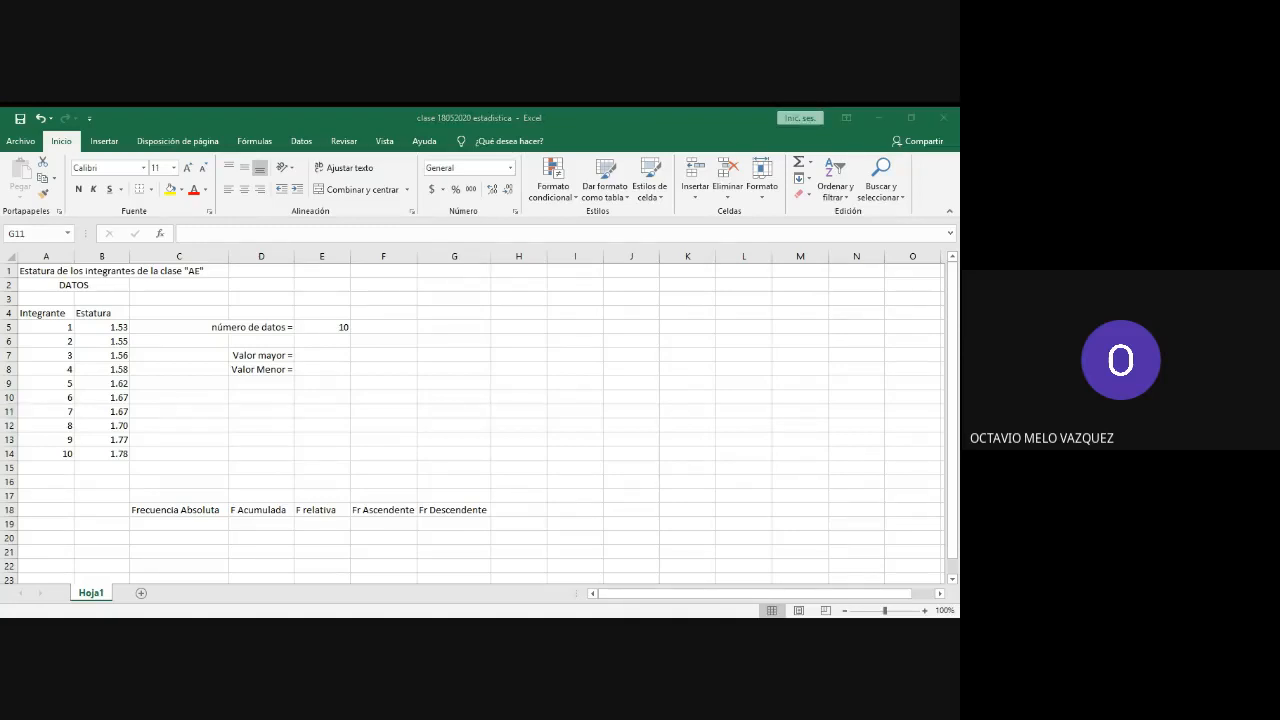
pyautogui.hotkey('alt', 'Tab')
# Step: Enter a CONTAR formula in cell F5 that counts the heights in B5:B14
pyautogui.click(390, 325)
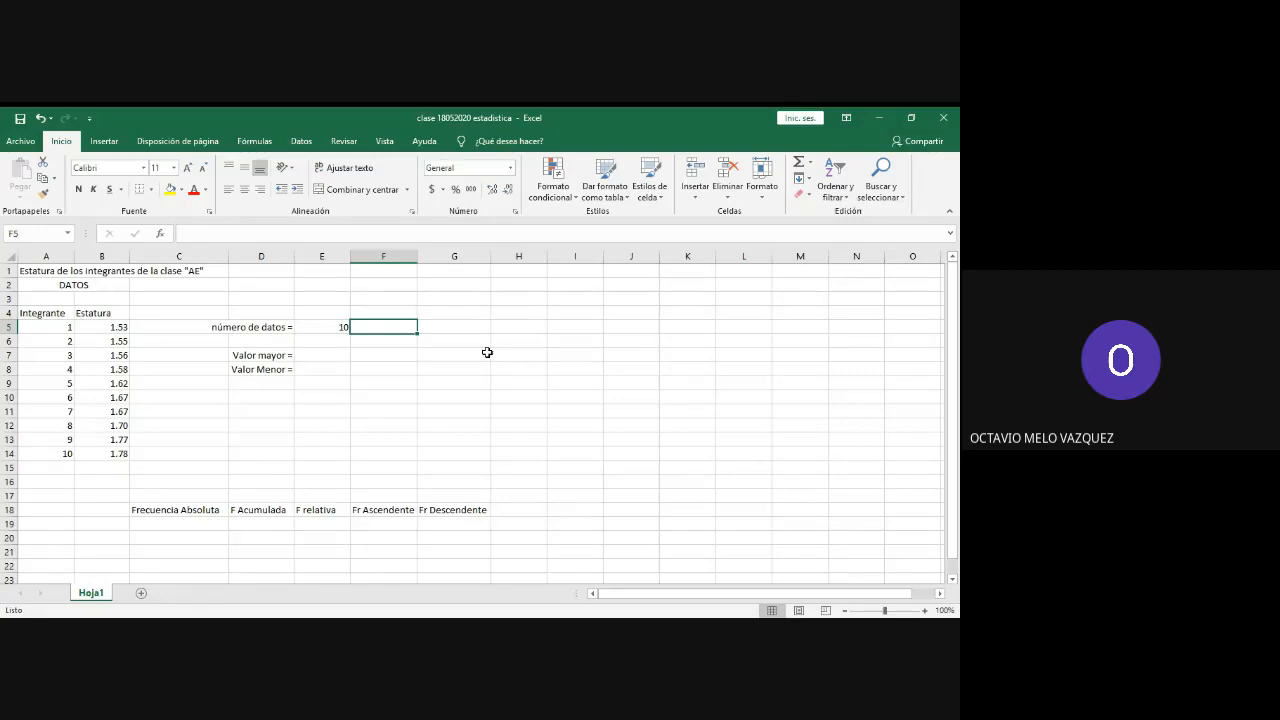
pyautogui.write('=')
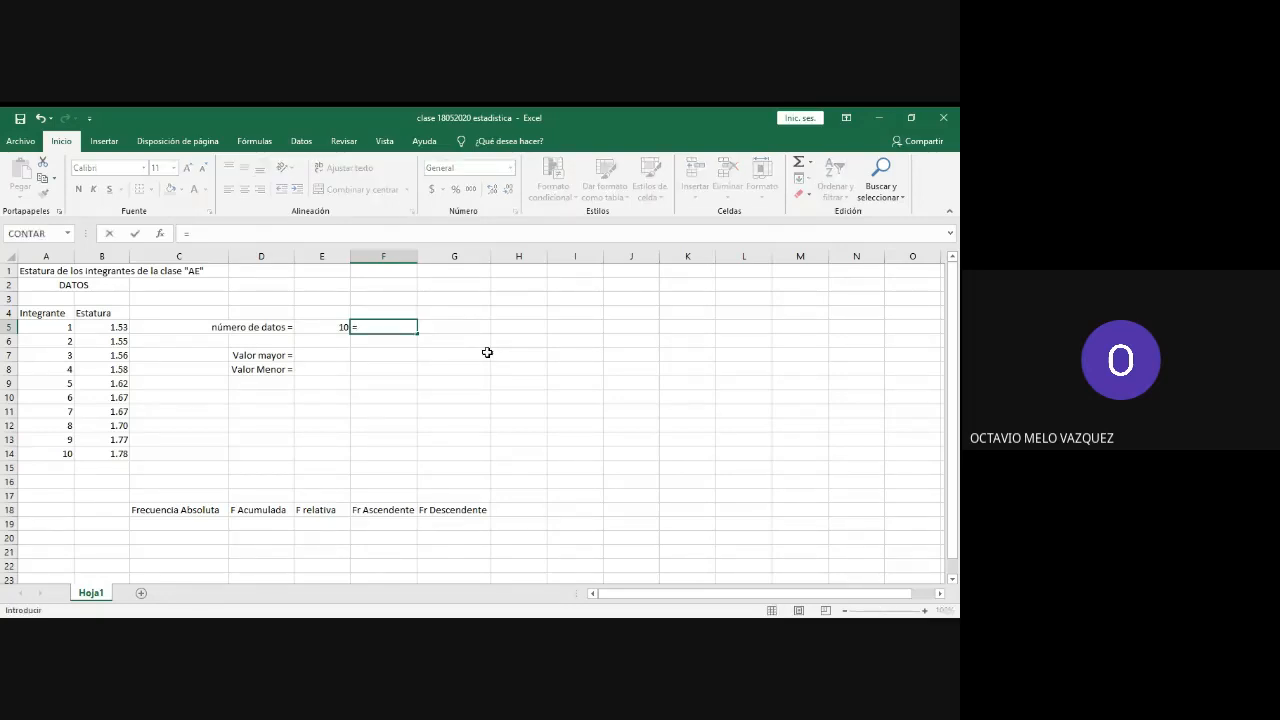
pyautogui.write('co')
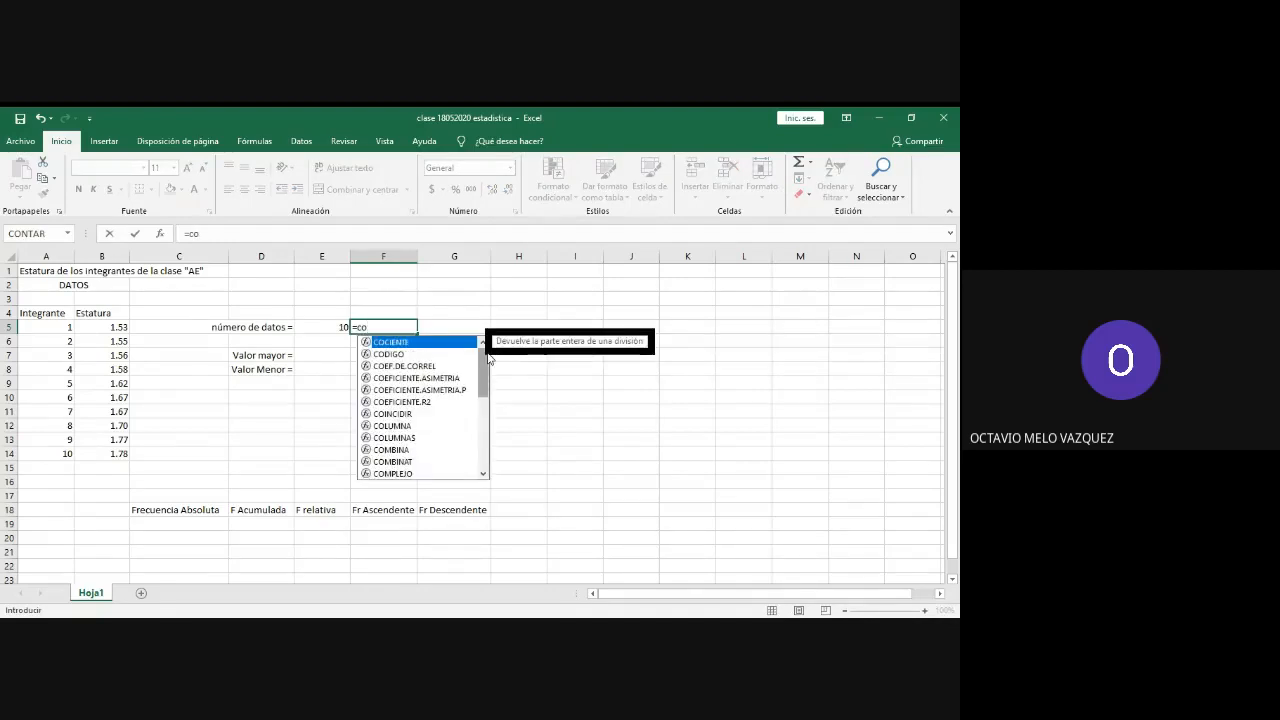
pyautogui.write('n')
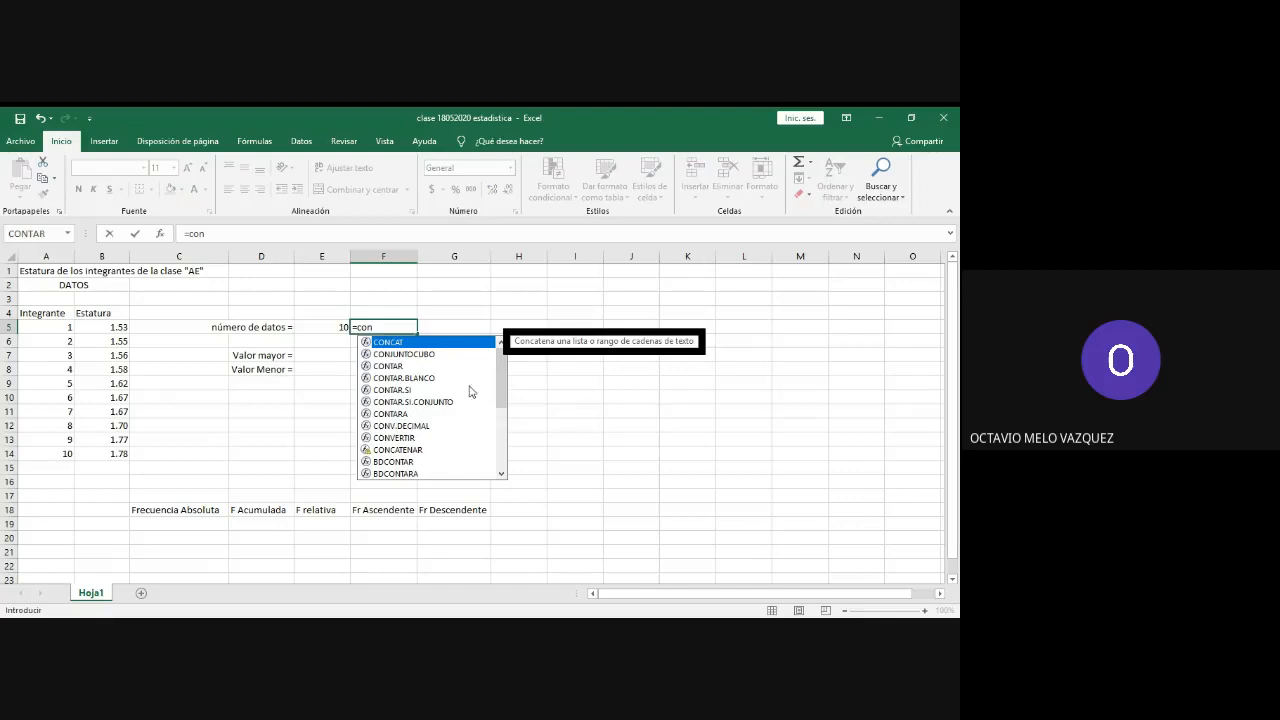
pyautogui.click(402, 366)
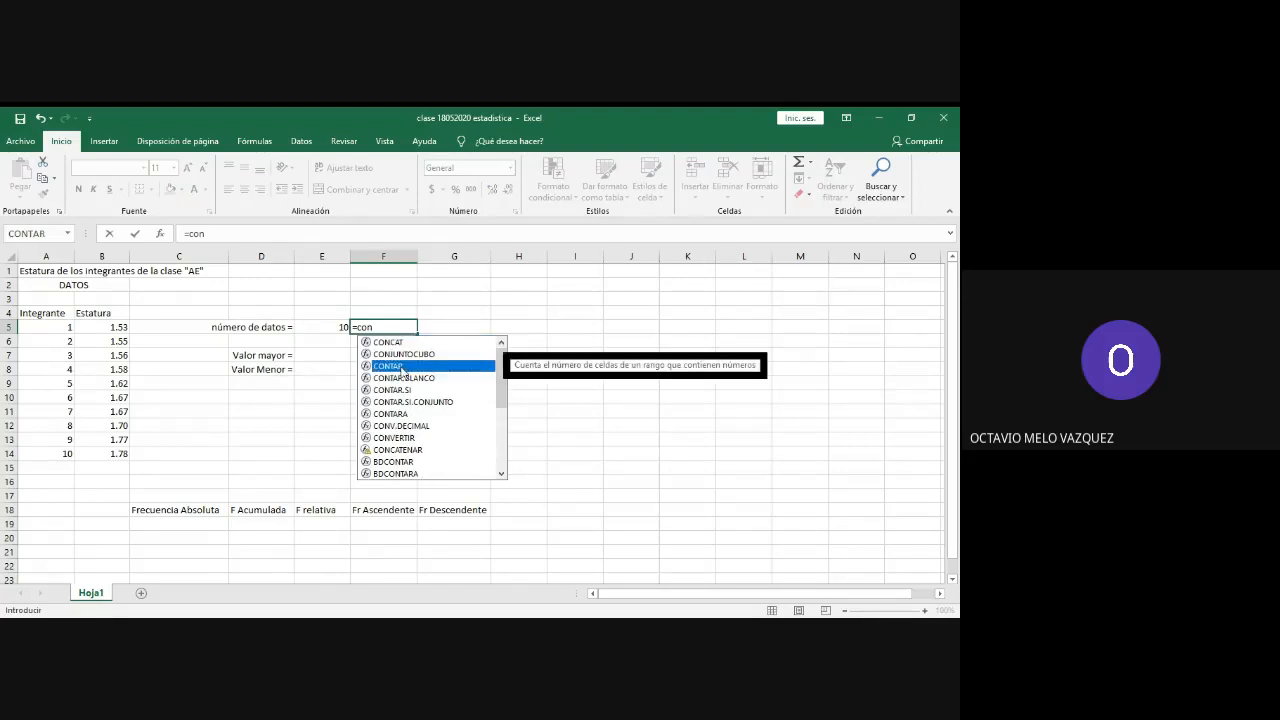
pyautogui.doubleClick(402, 366)
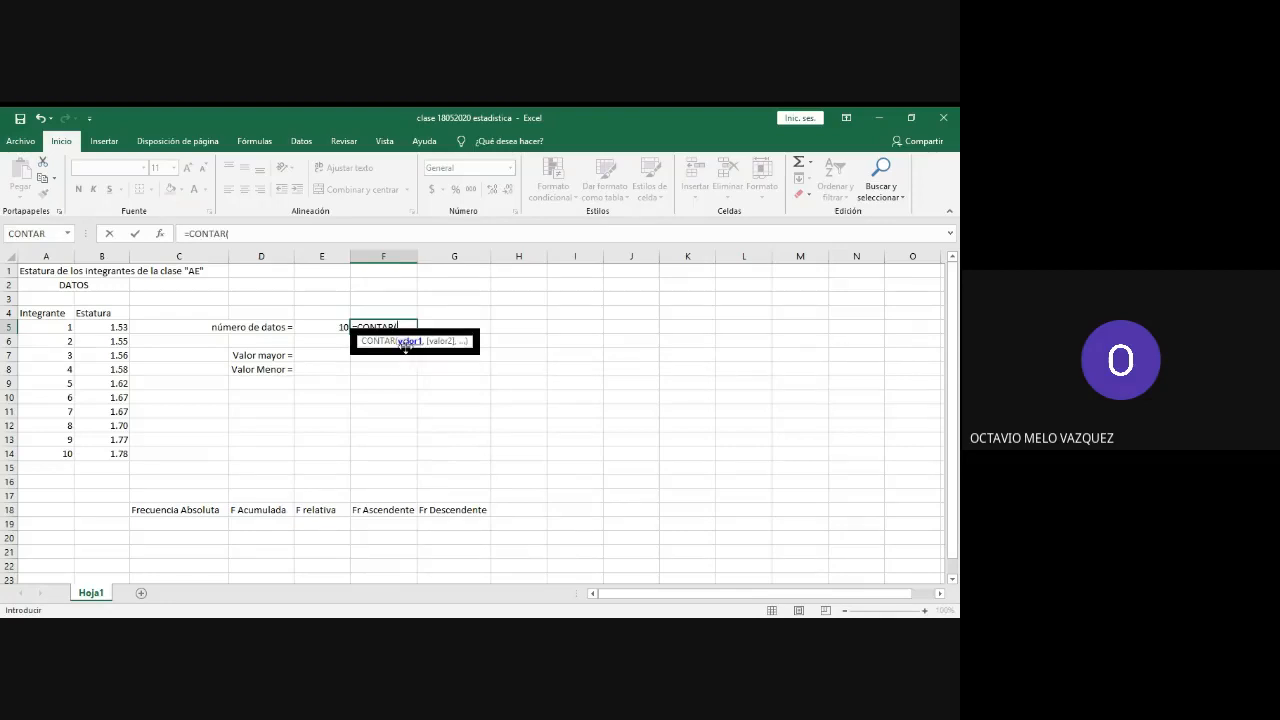
pyautogui.click(117, 328)
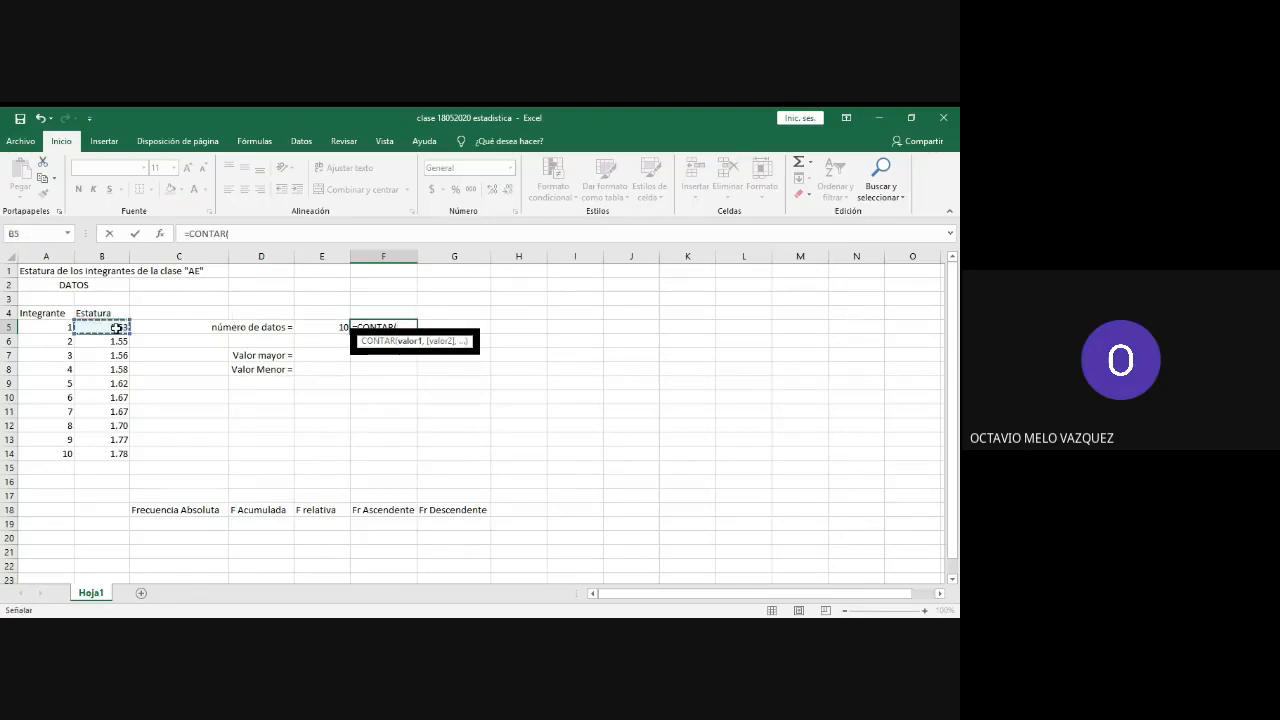
pyautogui.moveTo(117, 328); pyautogui.dragTo(110, 455)
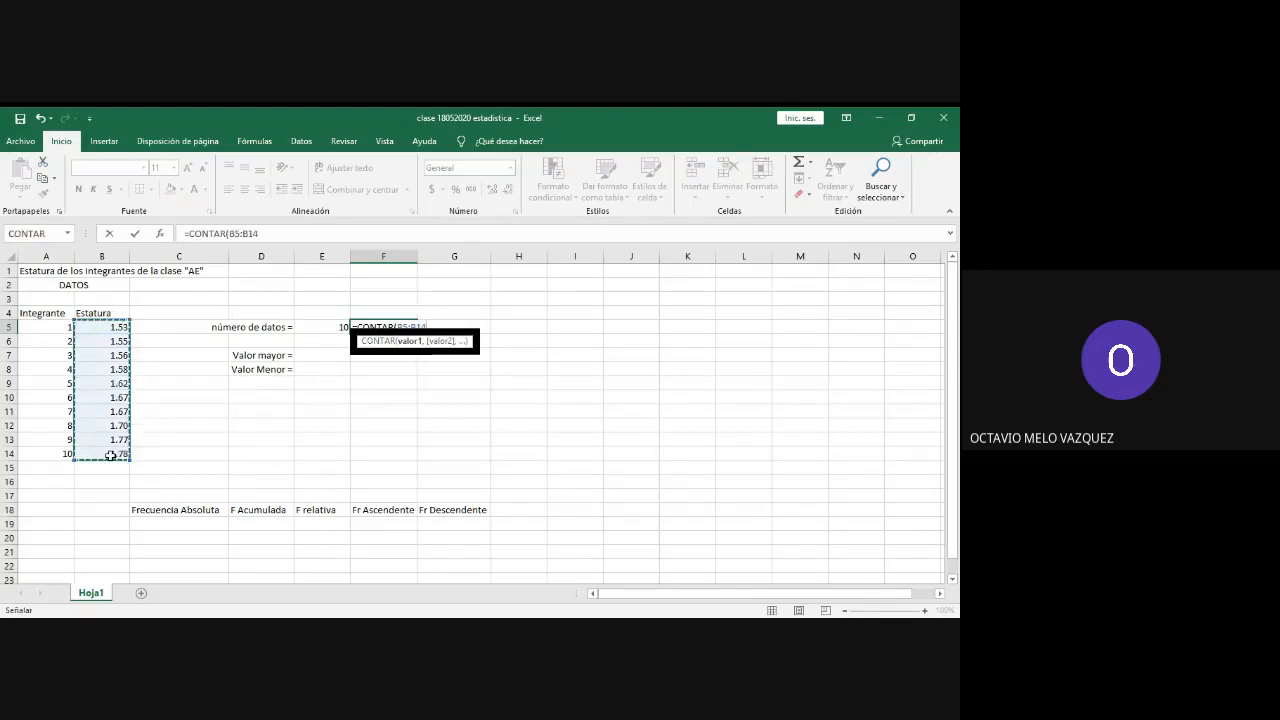
pyautogui.write(')')
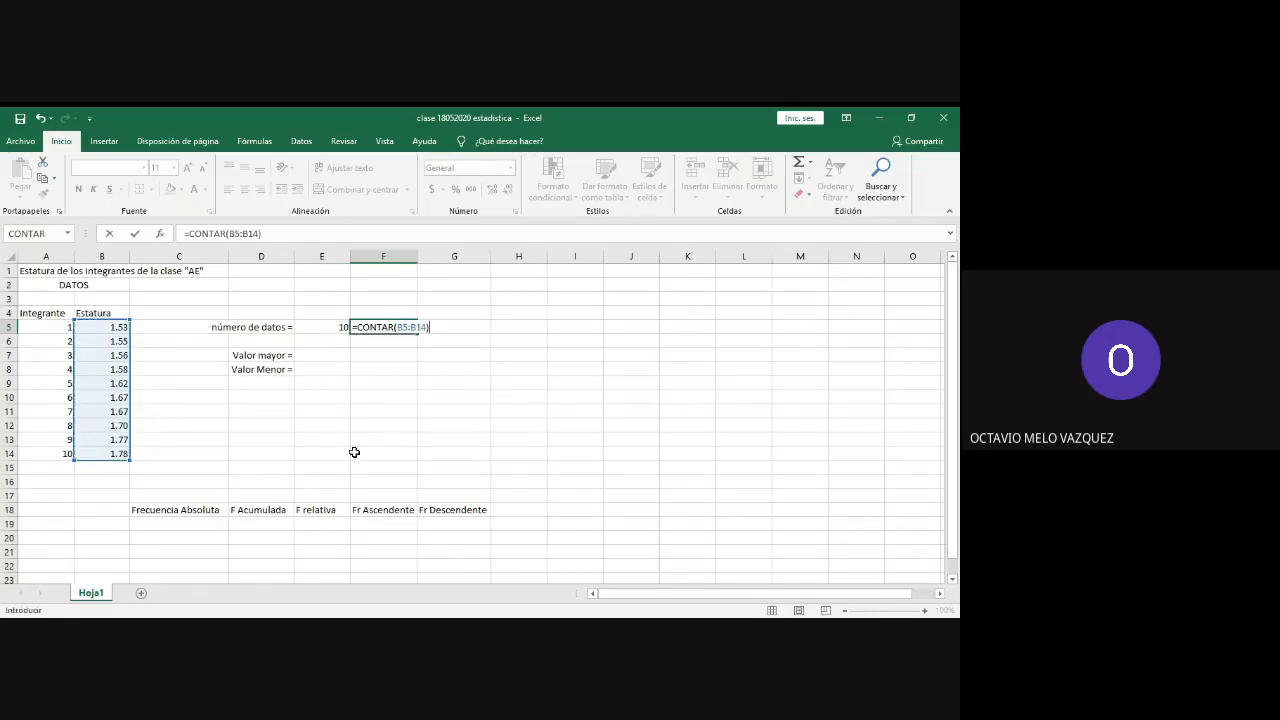
pyautogui.press('Return')
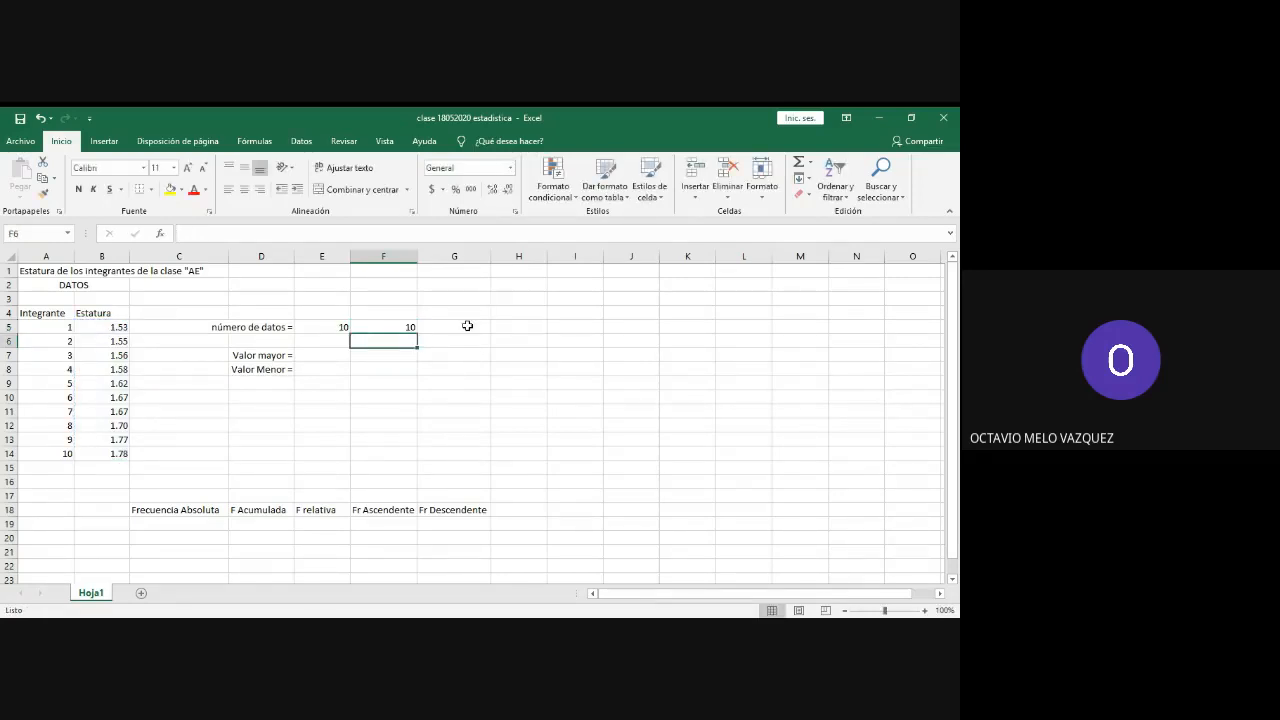
# Step: Insert the CONTAR function in cell G5 through the Insert Function dialog
pyautogui.click(466, 325)
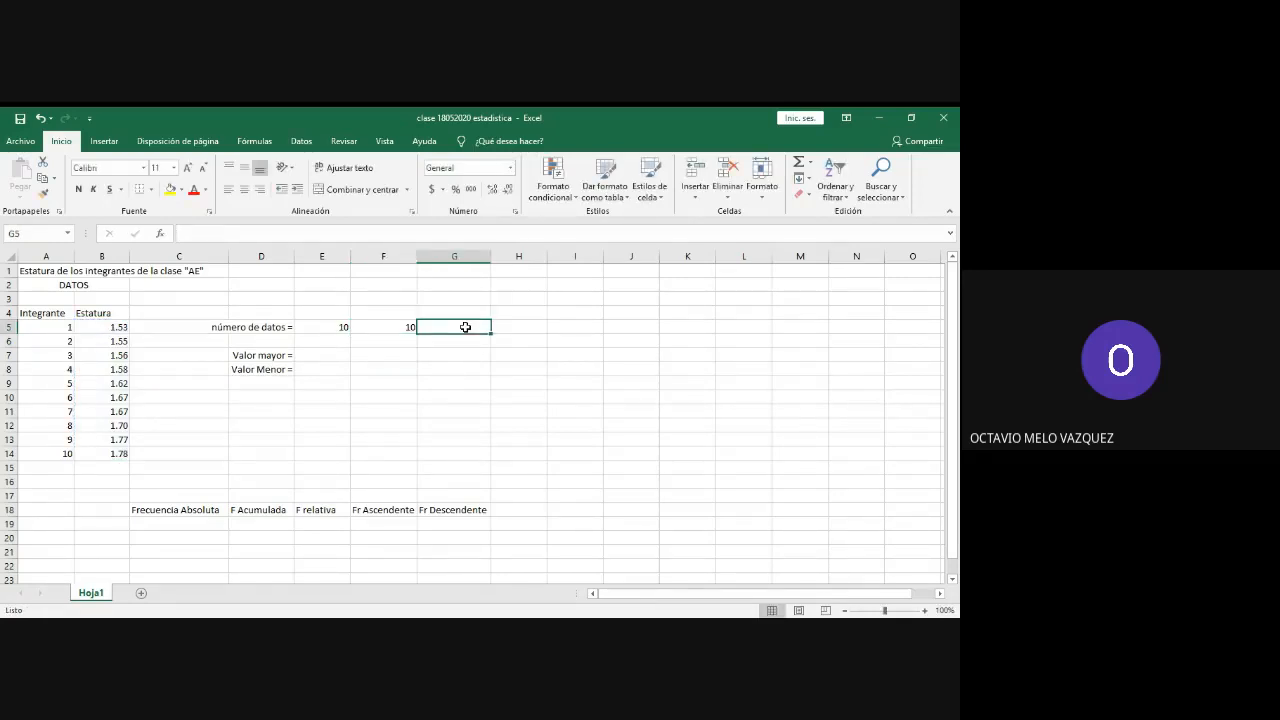
pyautogui.click(162, 236)
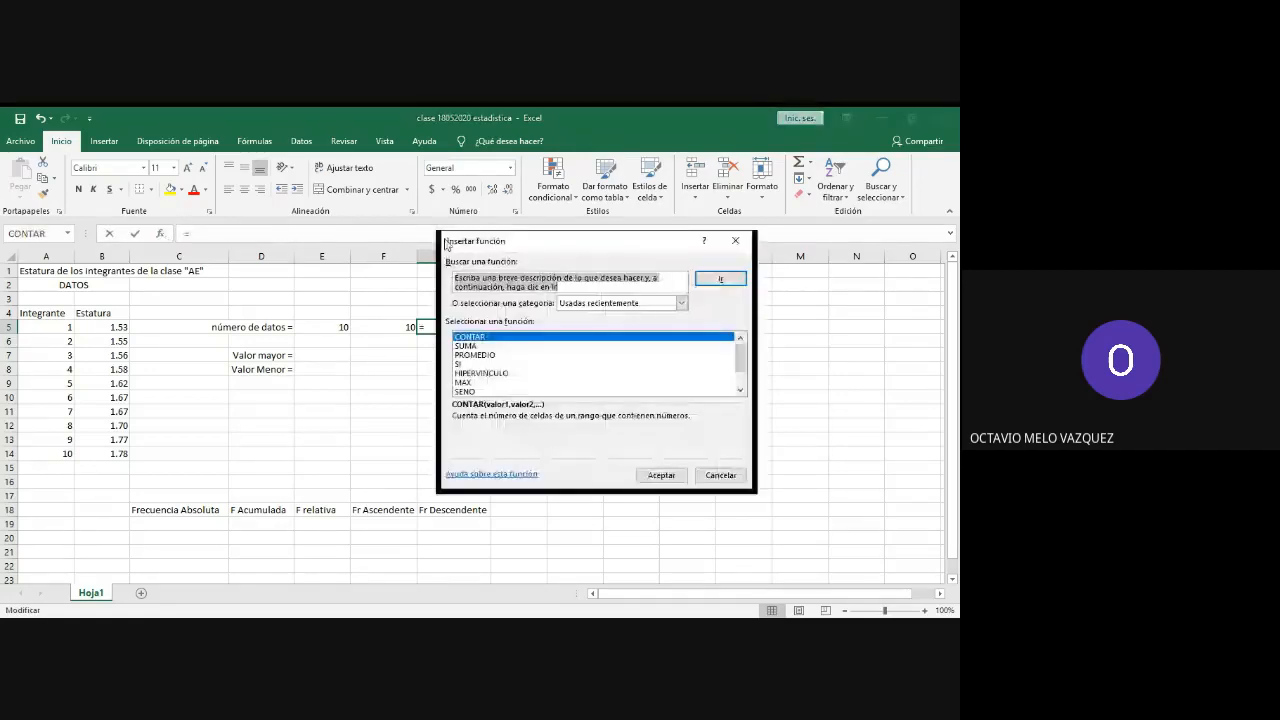
pyautogui.moveTo(504, 239); pyautogui.dragTo(628, 220)
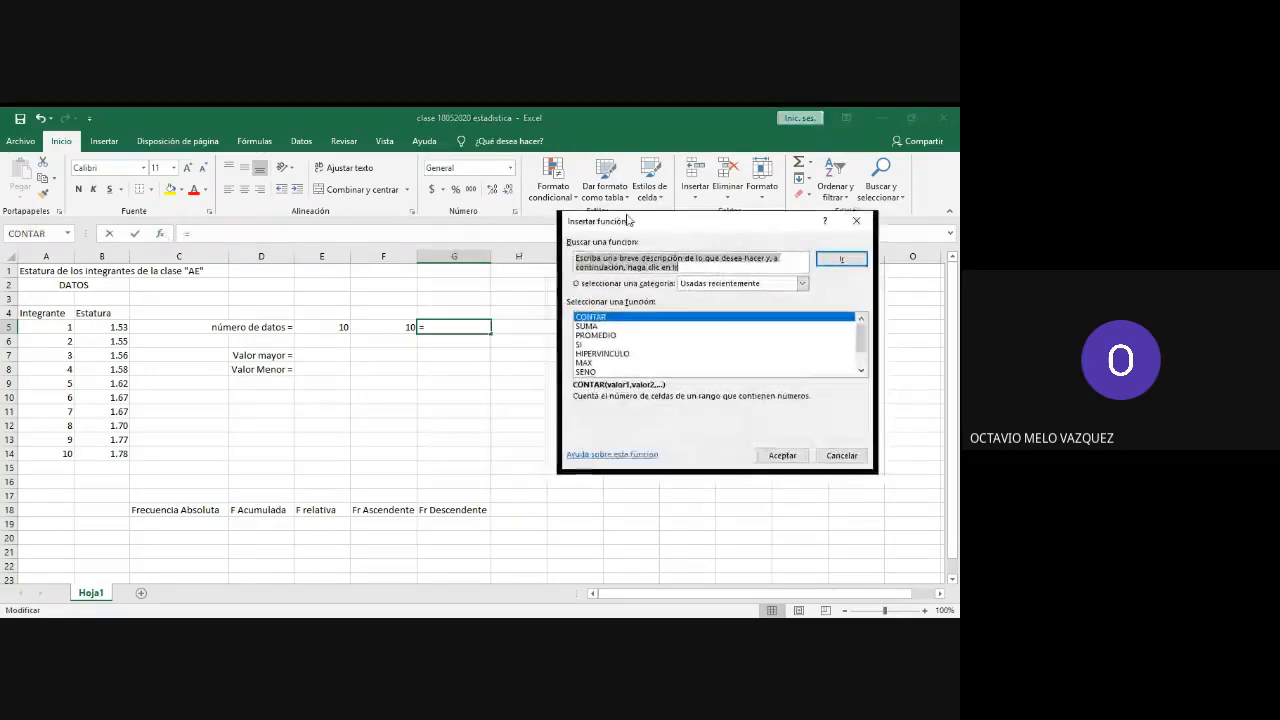
pyautogui.doubleClick(610, 318)
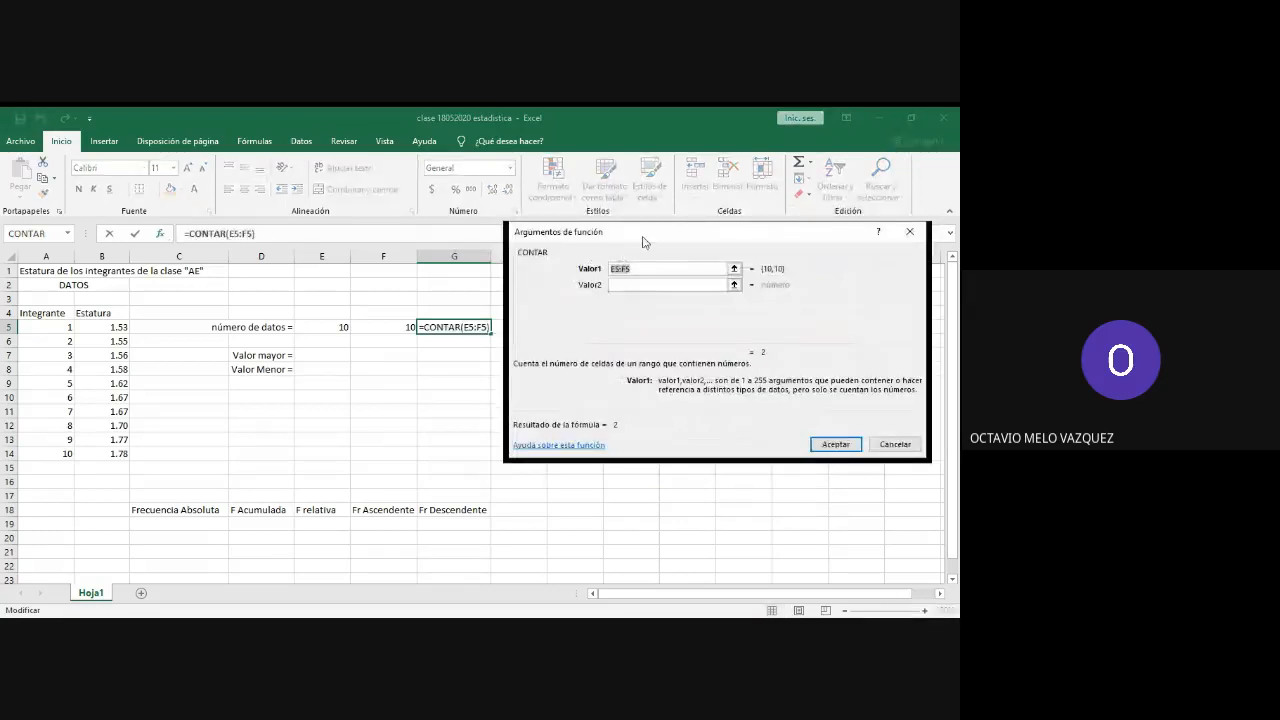
pyautogui.moveTo(646, 243); pyautogui.dragTo(661, 268)
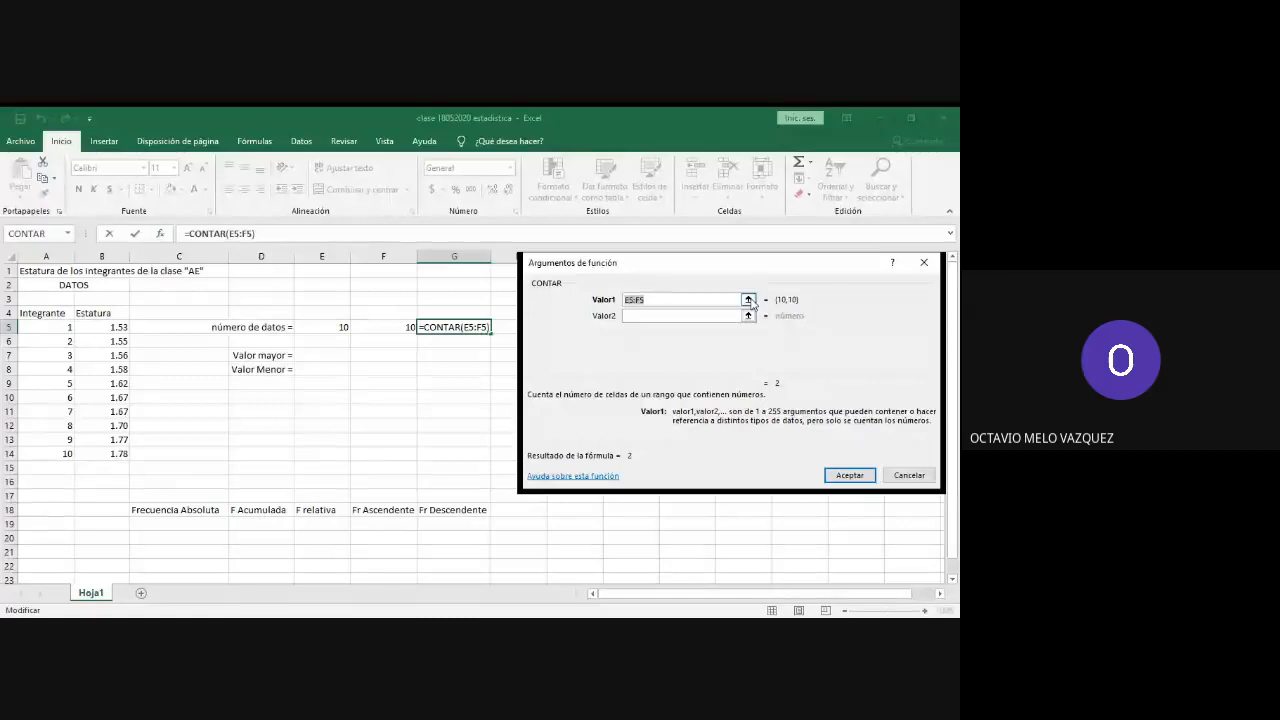
# Step: Set the first argument of CONTAR in G5 to the heights in B5:B14 and accept the function
pyautogui.click(748, 300)
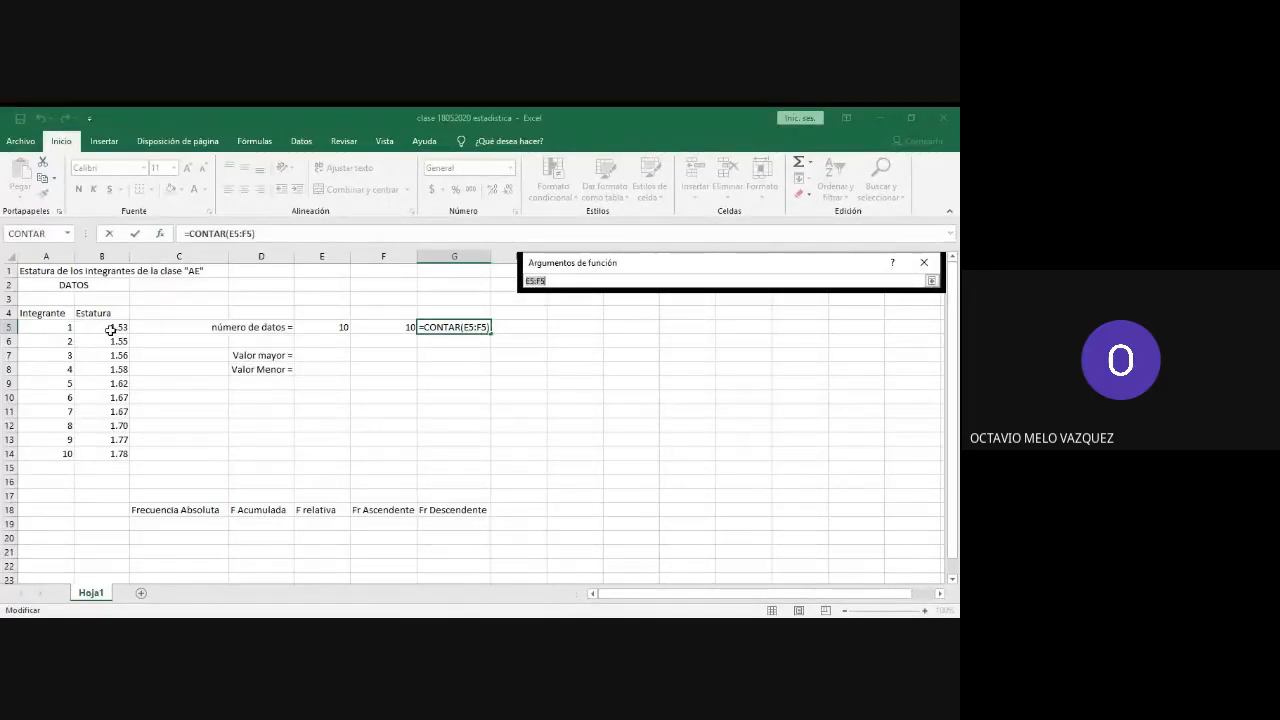
pyautogui.moveTo(108, 327); pyautogui.dragTo(109, 460)
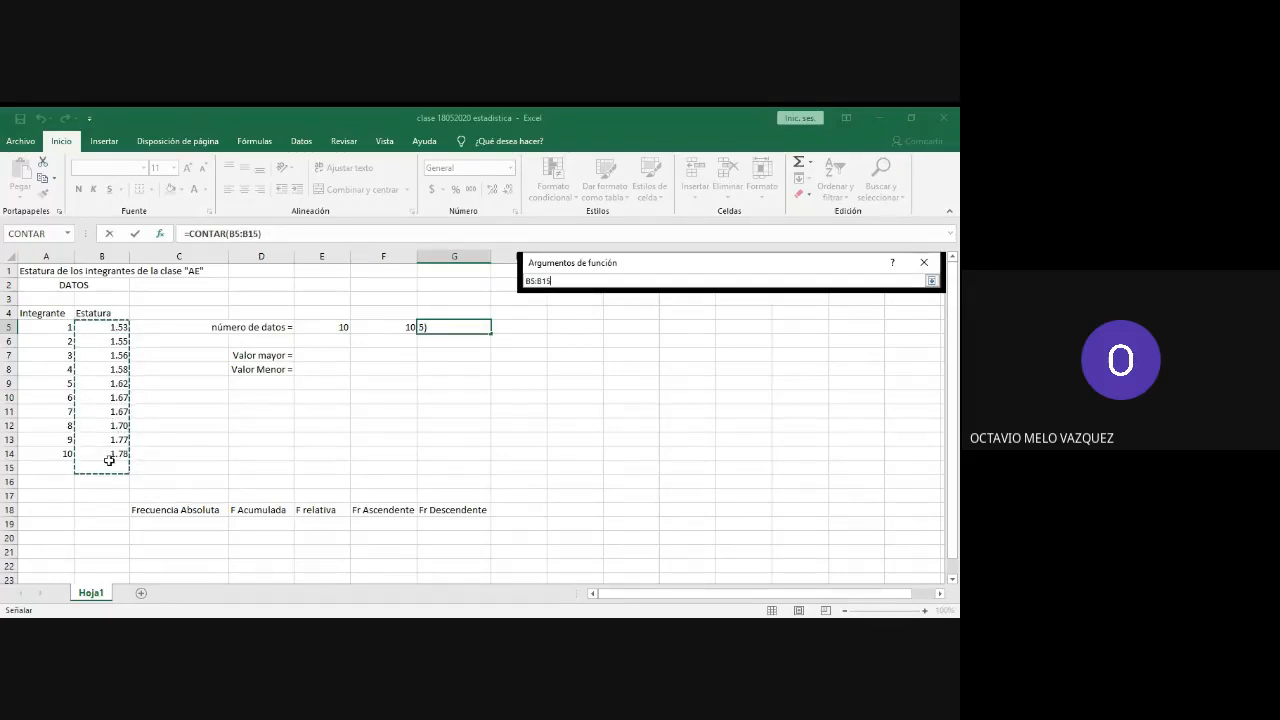
pyautogui.moveTo(109, 461); pyautogui.dragTo(109, 460)
pyautogui.moveTo(175, 352); pyautogui.dragTo(455, 494)
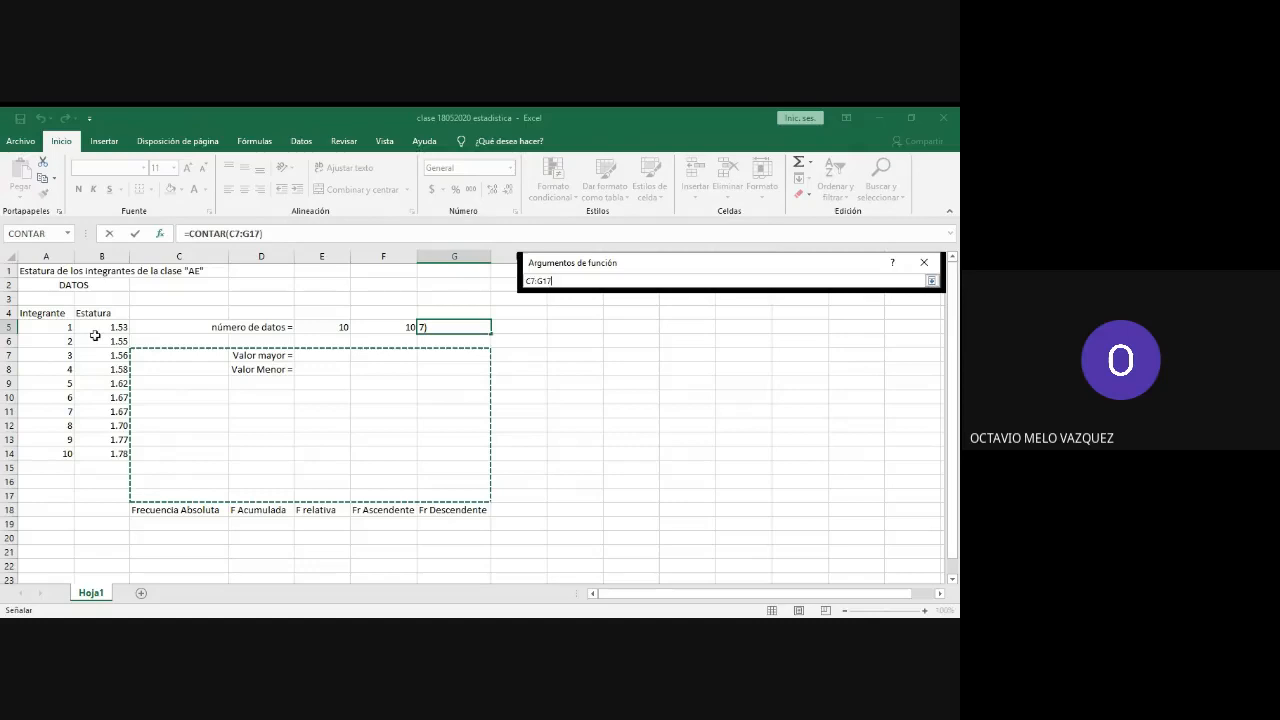
pyautogui.moveTo(94, 328); pyautogui.dragTo(97, 450)
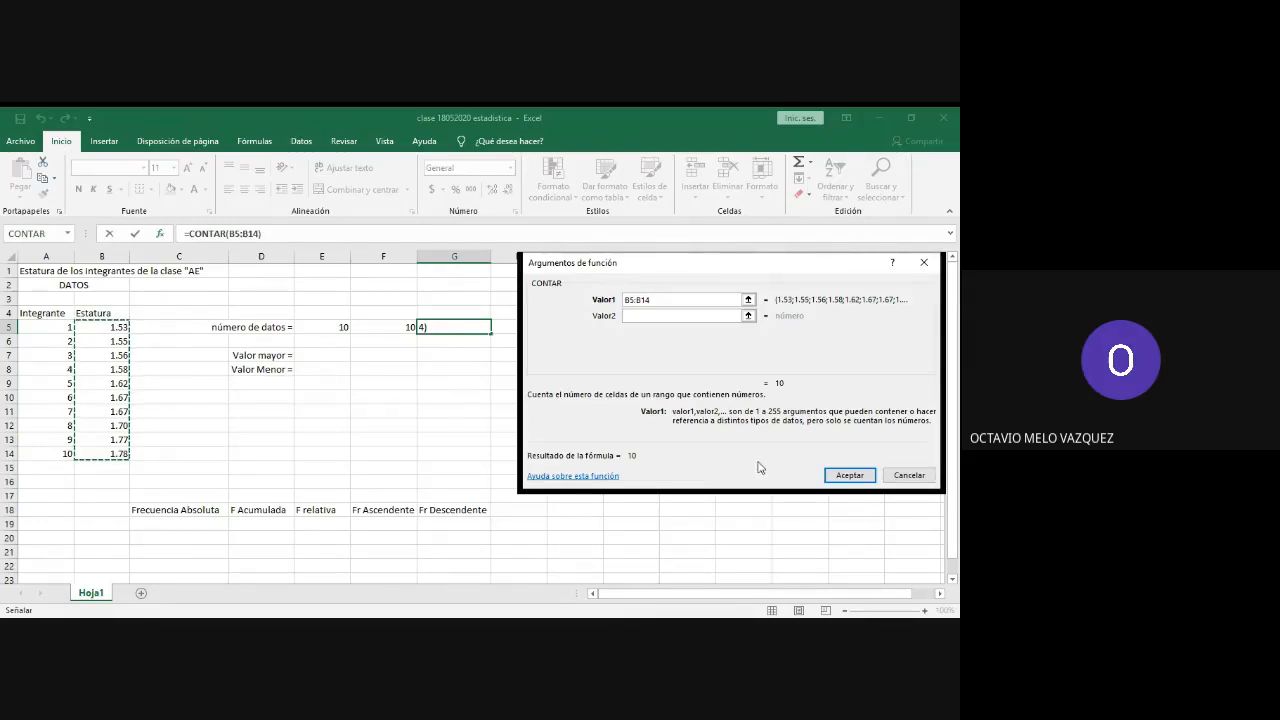
pyautogui.click(857, 479)
pyautogui.moveTo(851, 472); pyautogui.dragTo(526, 421)
pyautogui.click(526, 421)
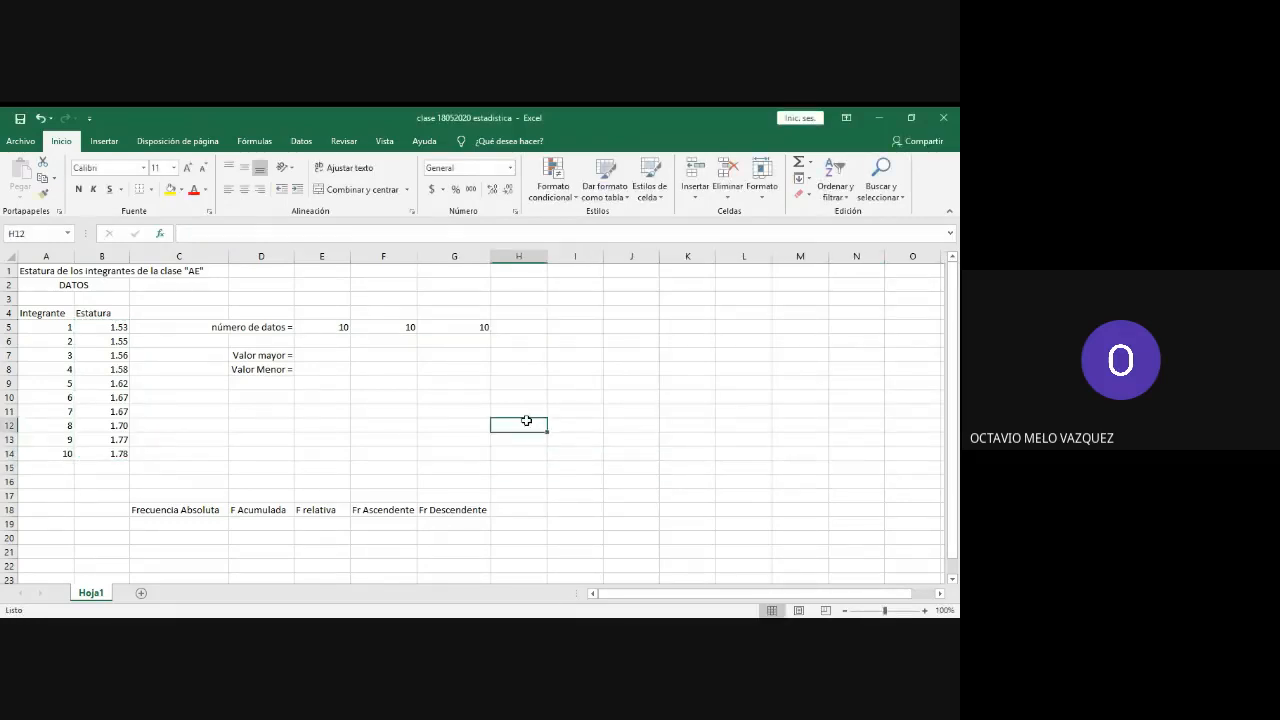
pyautogui.click(486, 398)
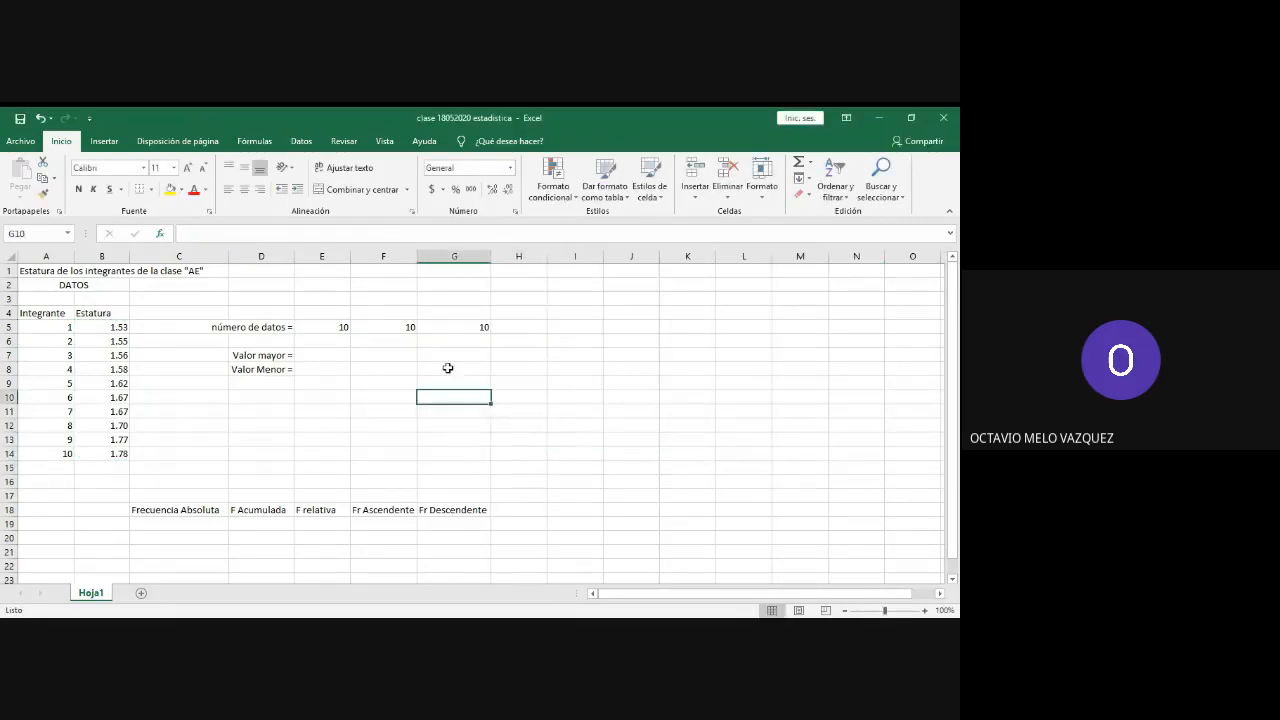
# Step: Save the workbook and clear the duplicate data counts from F5:H5
pyautogui.click(19, 120)
pyautogui.moveTo(380, 329); pyautogui.dragTo(492, 337)
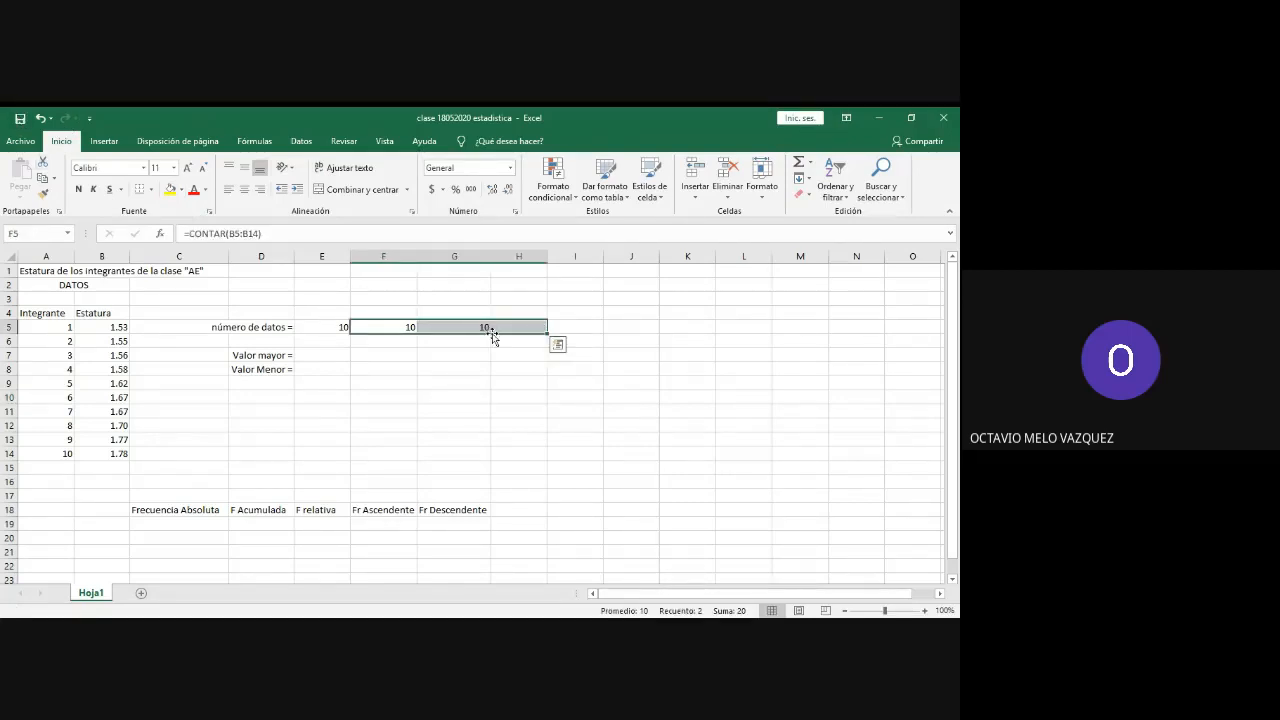
pyautogui.press('Delete')
pyautogui.click(262, 410)
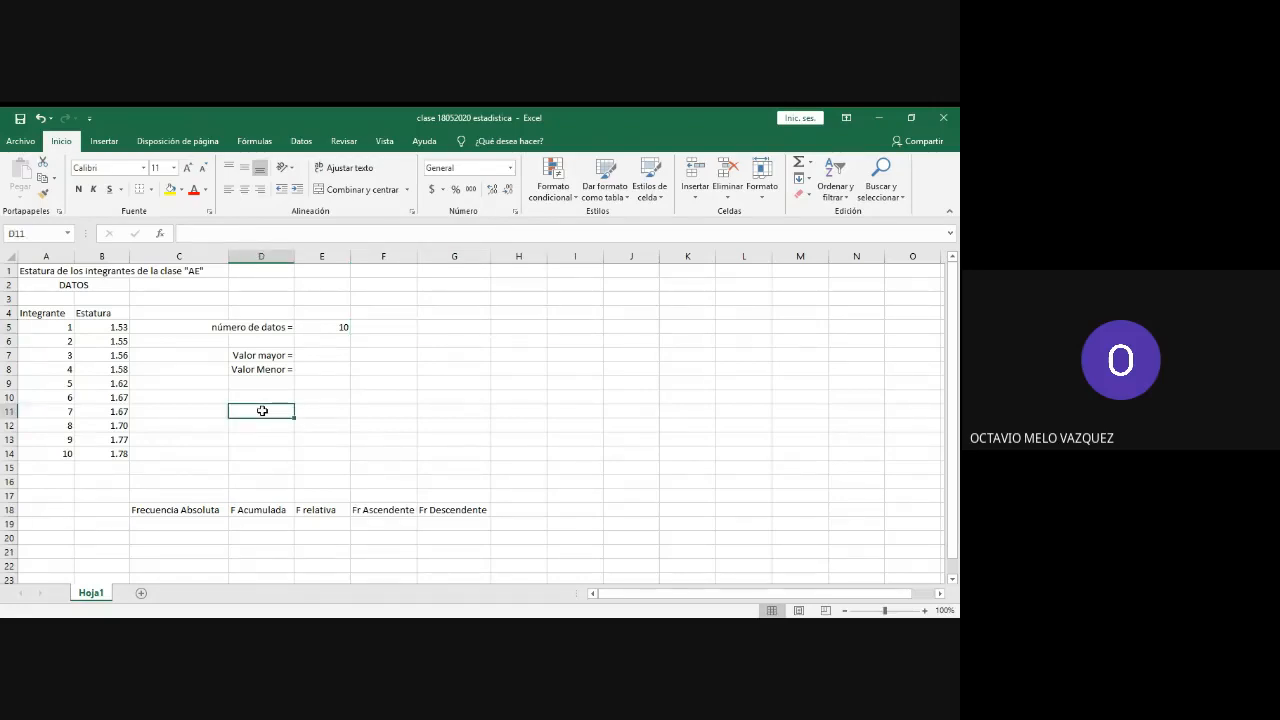
pyautogui.click(402, 630)
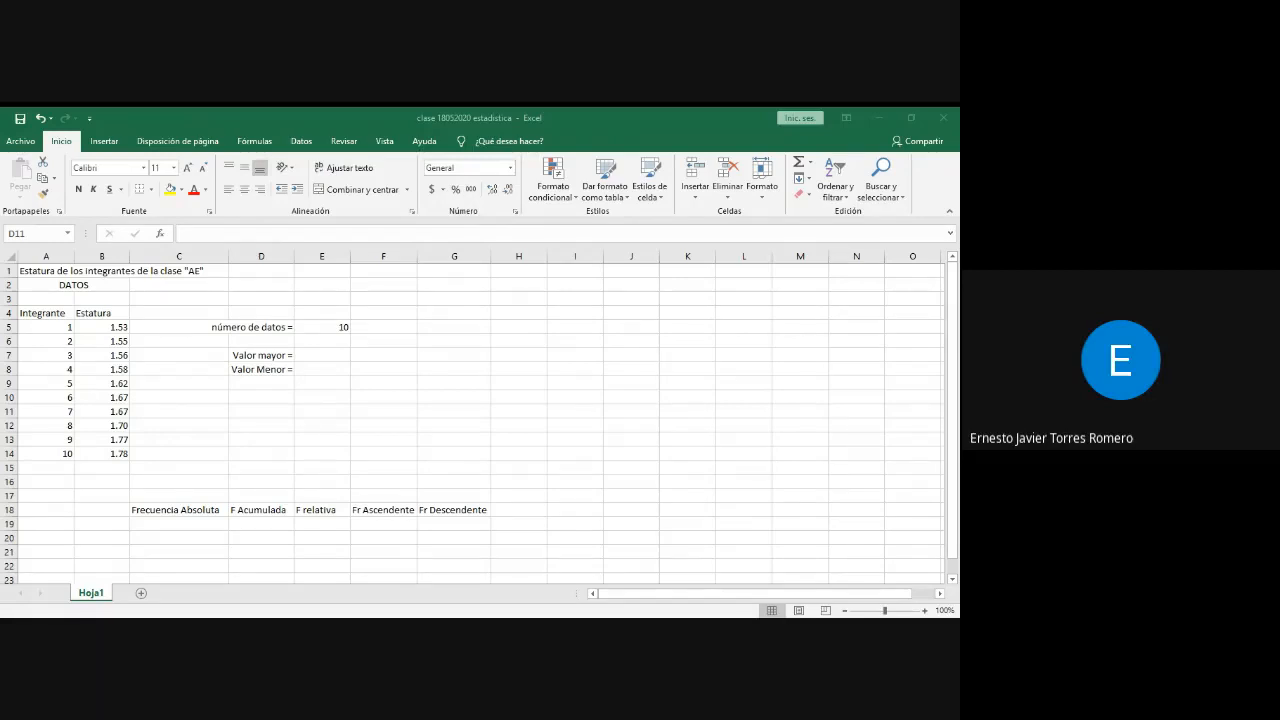
pyautogui.hotkey('alt', 'Tab')
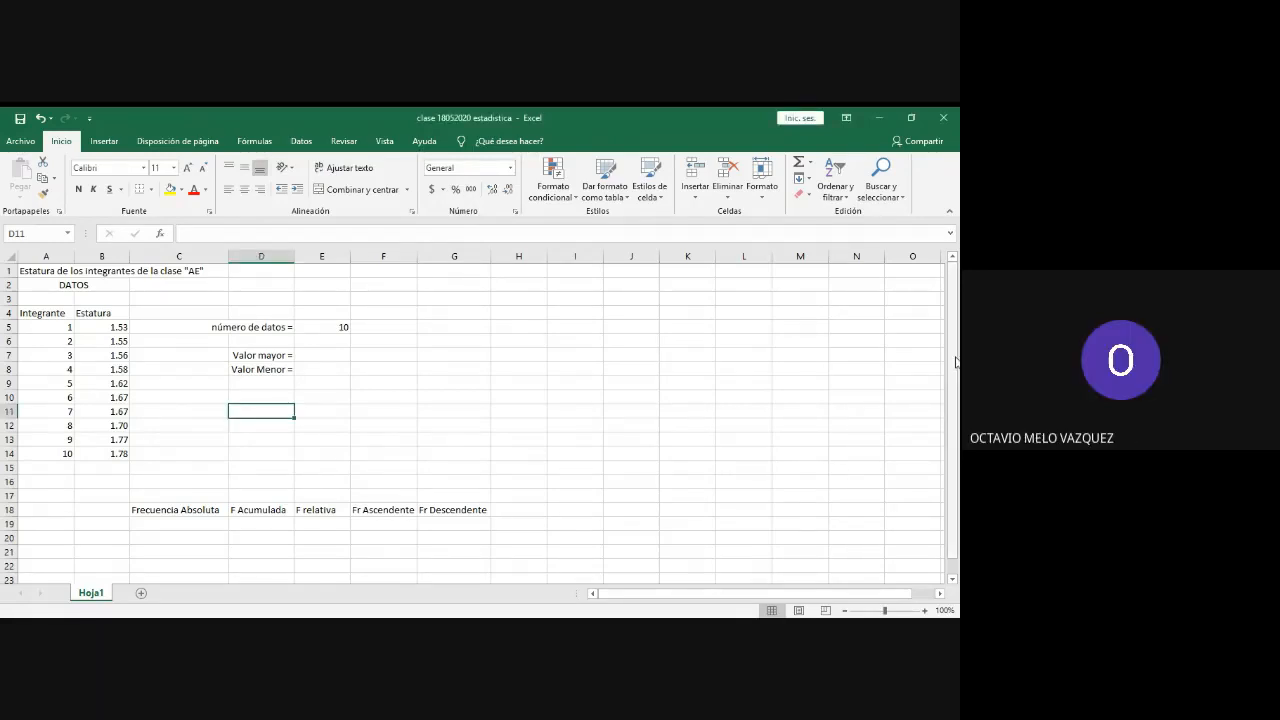
pyautogui.moveTo(951, 358); pyautogui.dragTo(957, 430)
pyautogui.scroll(-3, 950, 590)
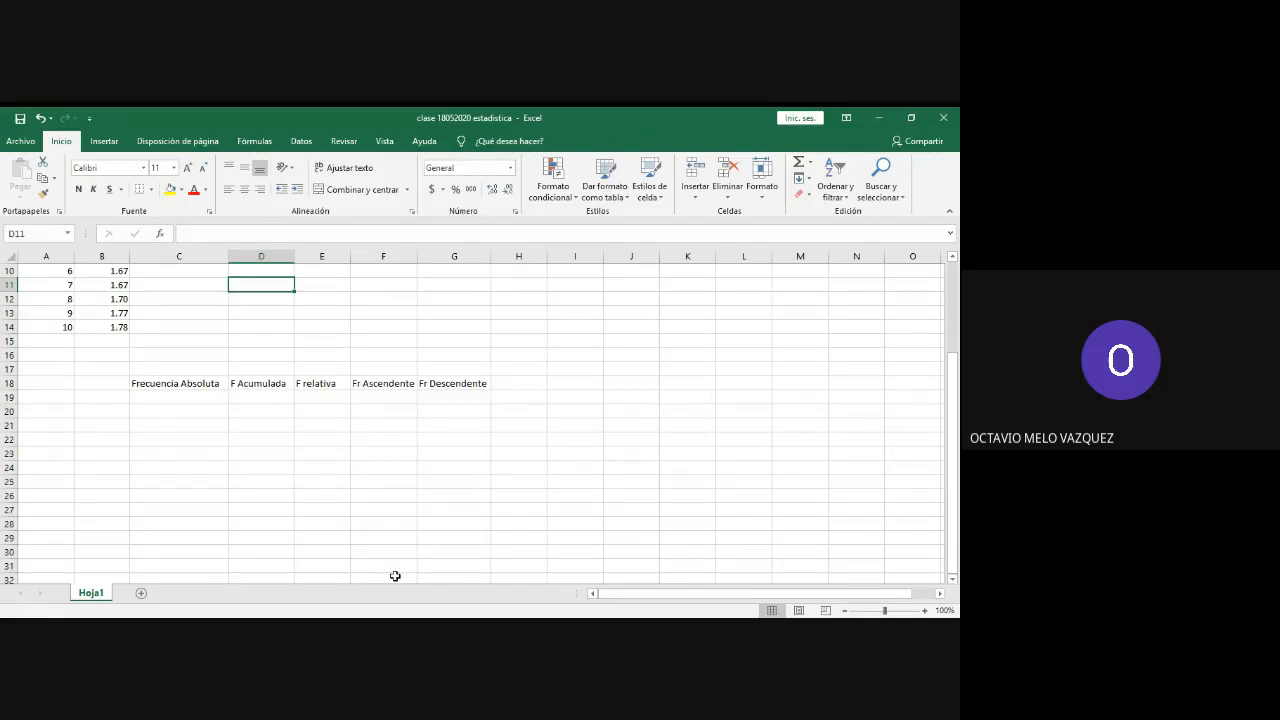
pyautogui.click(101, 397)
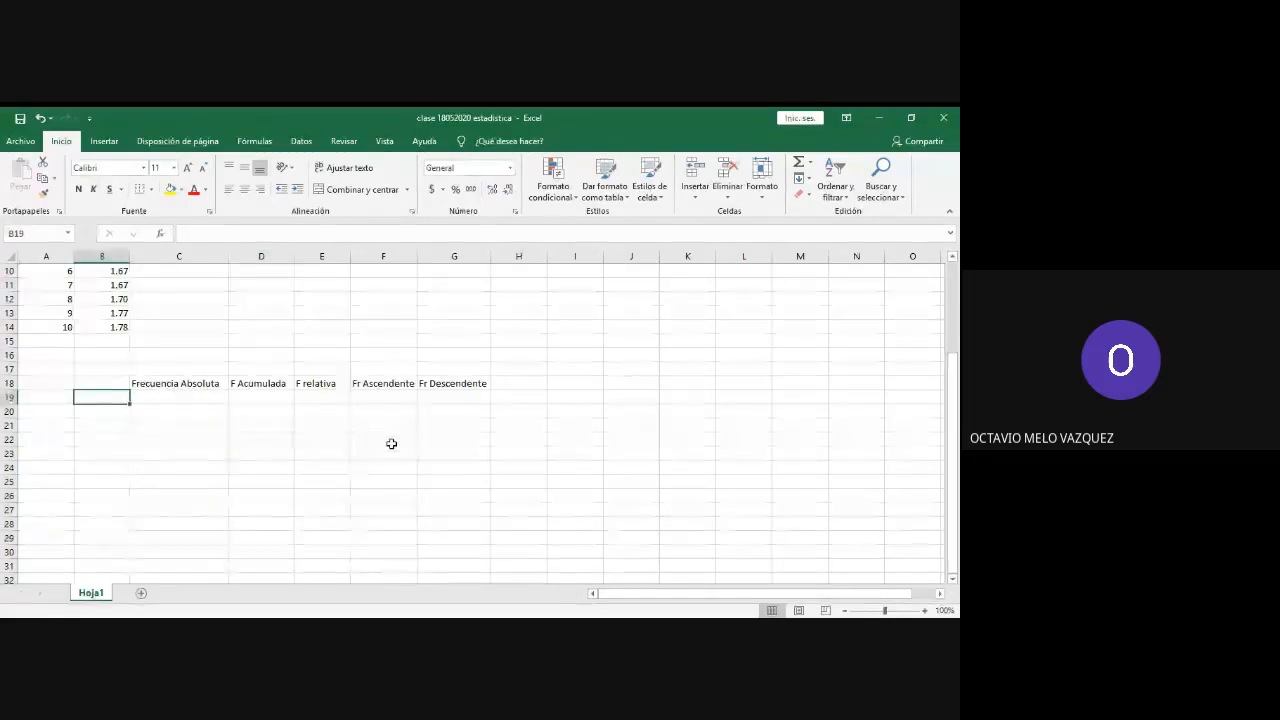
pyautogui.write('=')
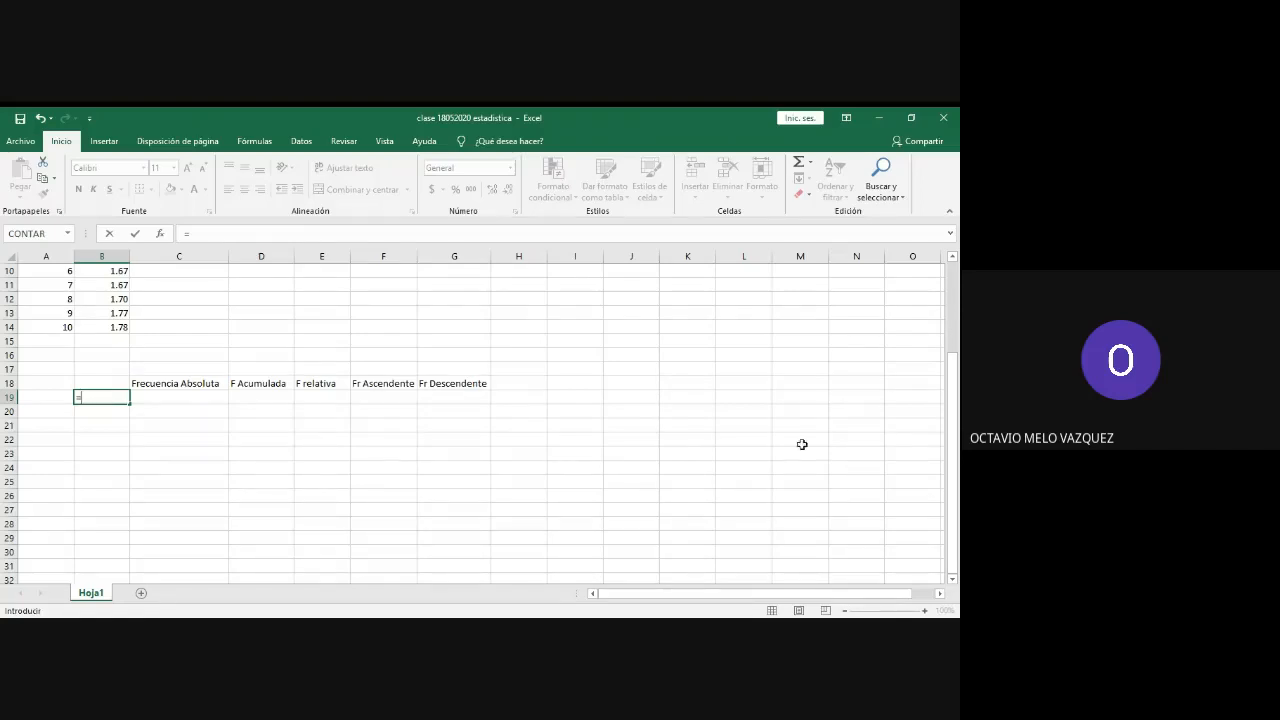
pyautogui.moveTo(951, 443); pyautogui.dragTo(947, 388)
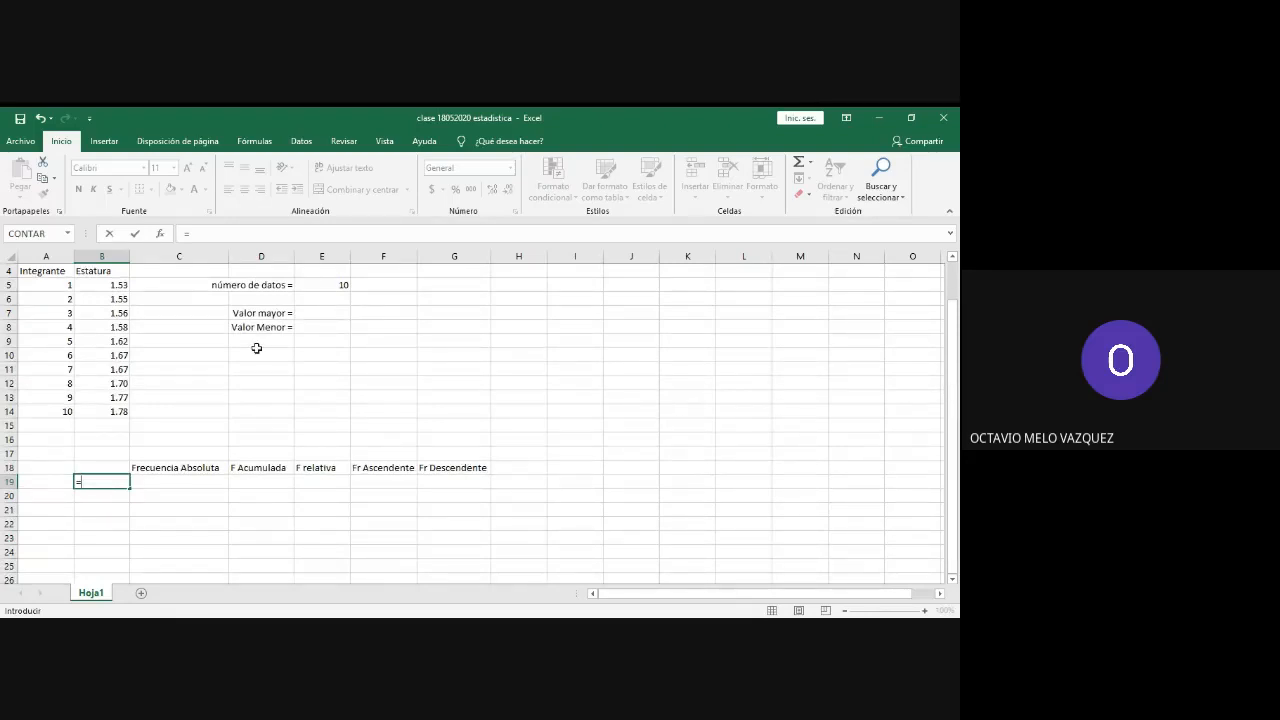
pyautogui.click(329, 316)
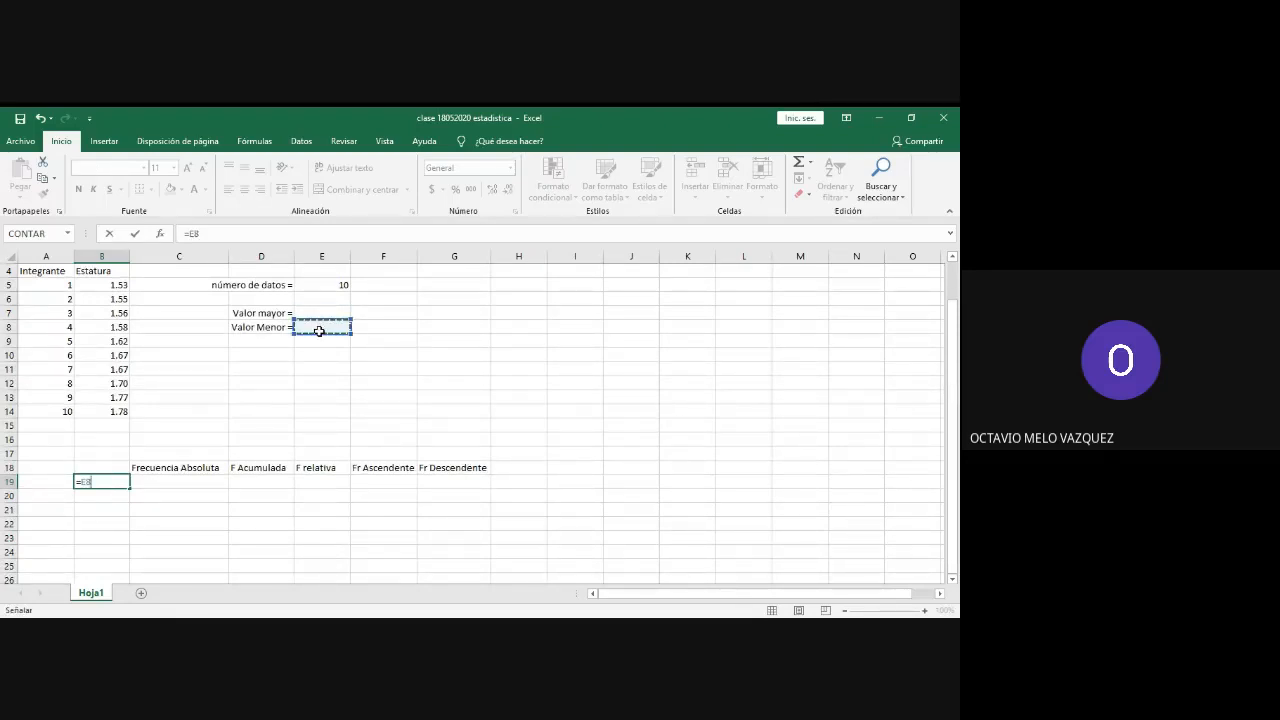
pyautogui.press('Escape')
# Step: Enter 1.78 in E7 for "Valor mayor" and 1.53 in E8 for "Valor Menor"
pyautogui.click(334, 316)
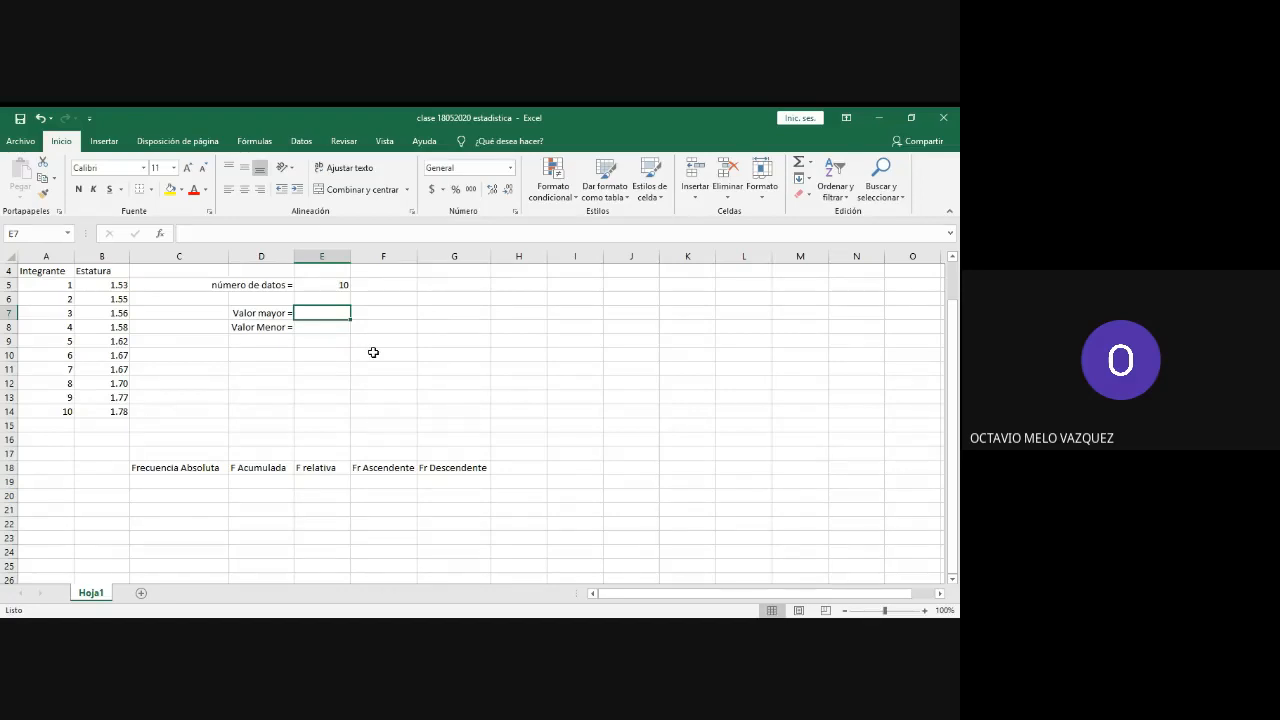
pyautogui.press('Home')
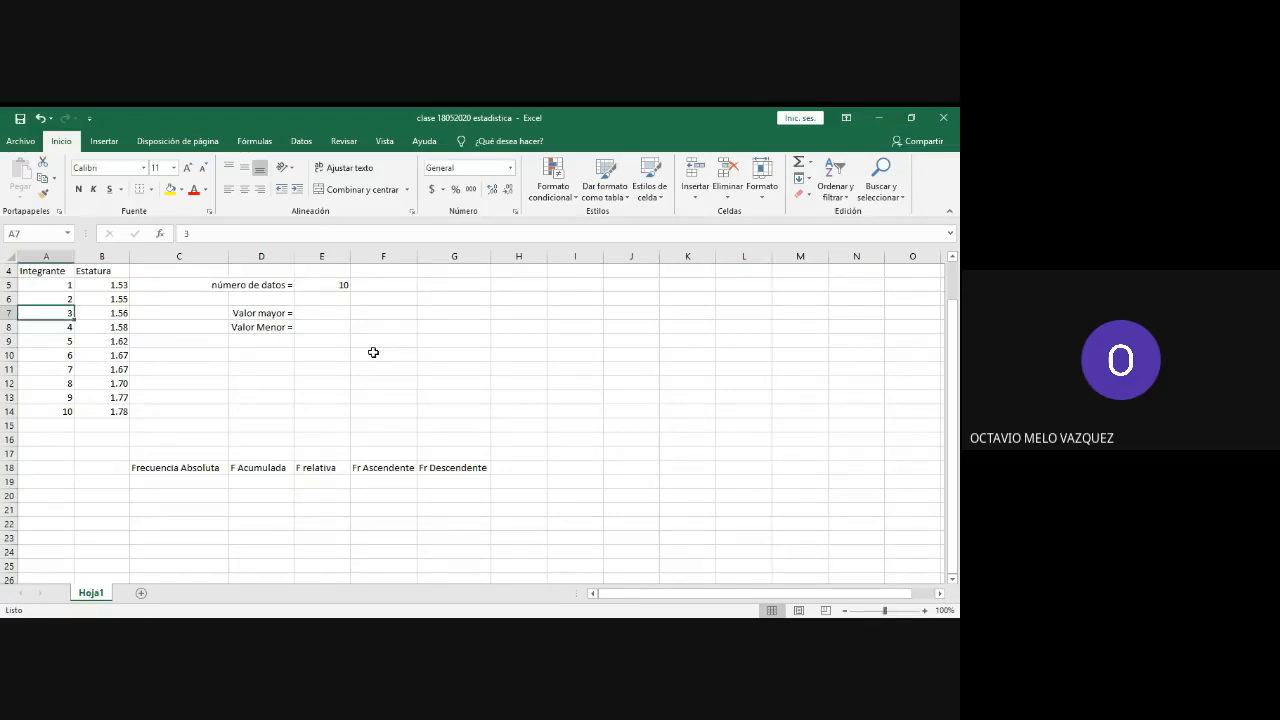
pyautogui.click(332, 311)
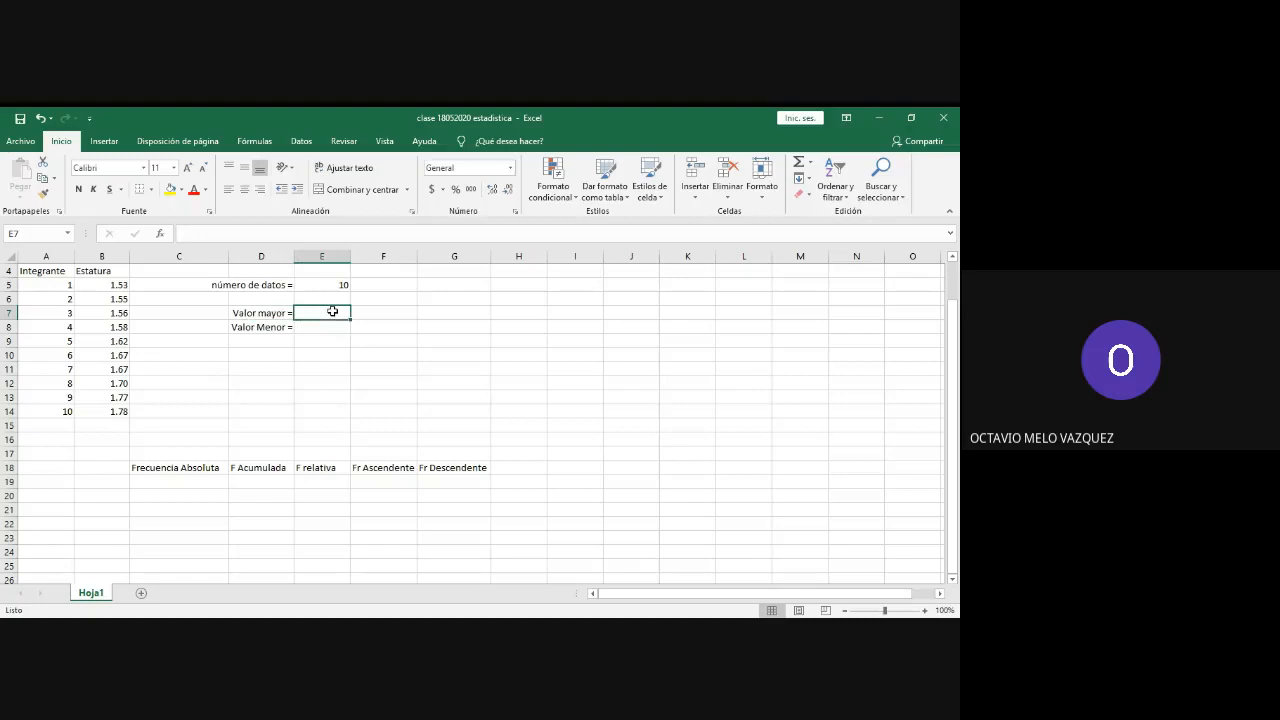
pyautogui.write('1.78')
pyautogui.press('Return')
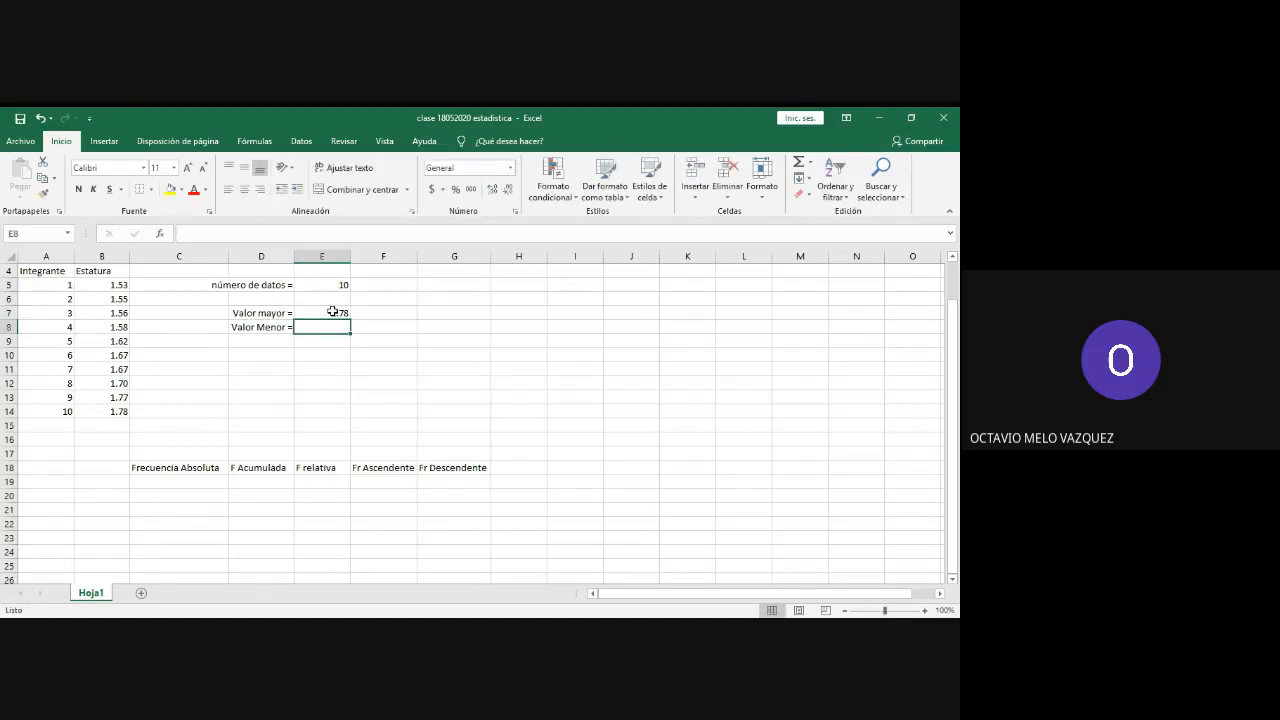
pyautogui.write('1.53')
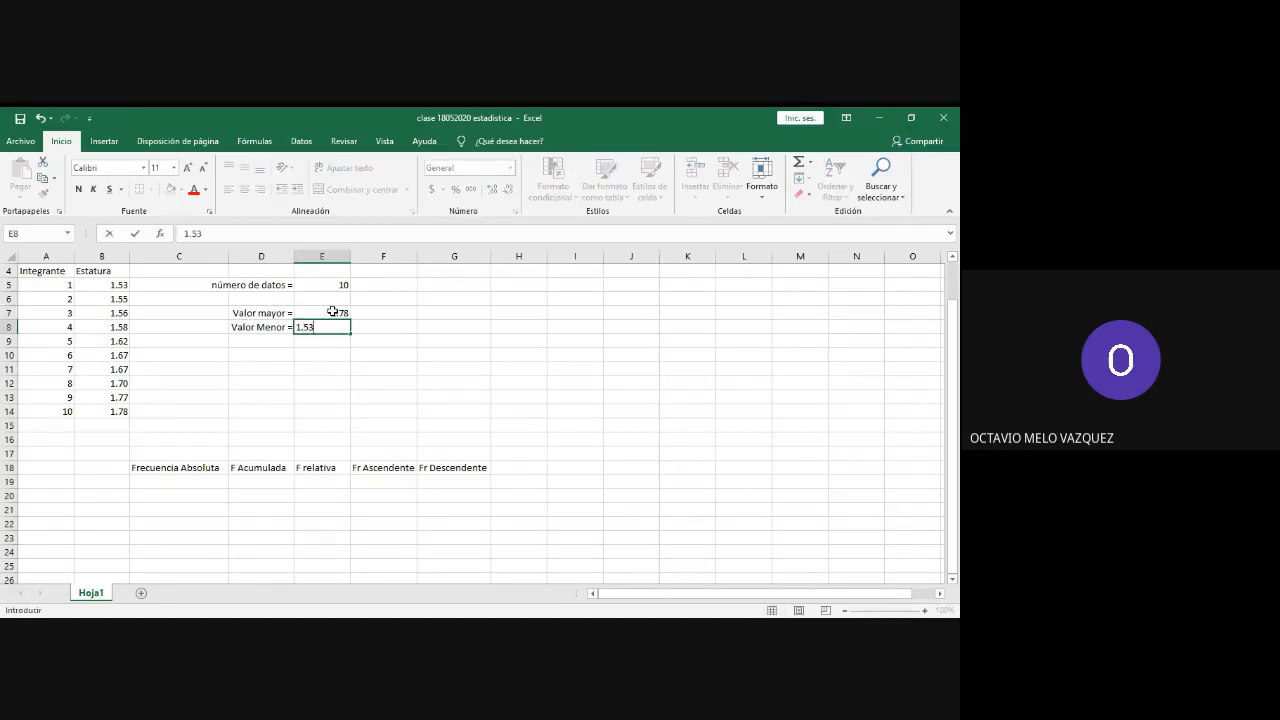
pyautogui.press('Return')
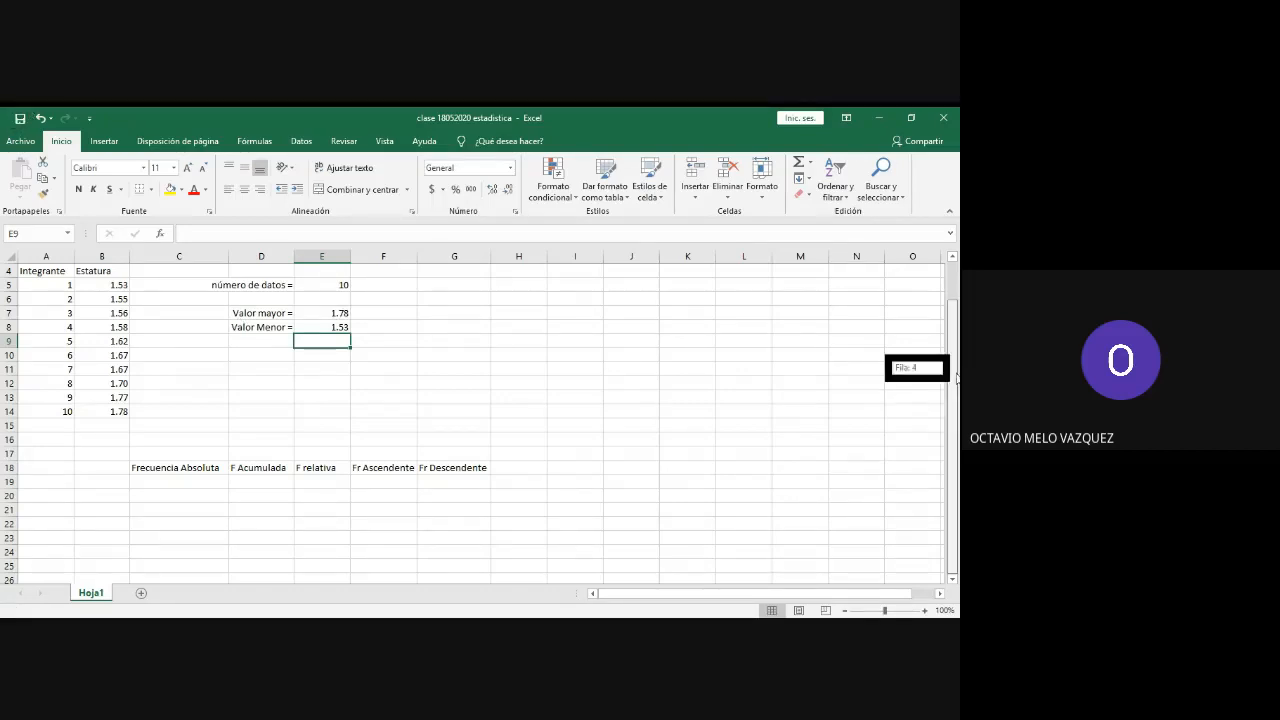
# Step: Enter 1.53 in B19 as the first height of the frequency table
pyautogui.click(81, 482)
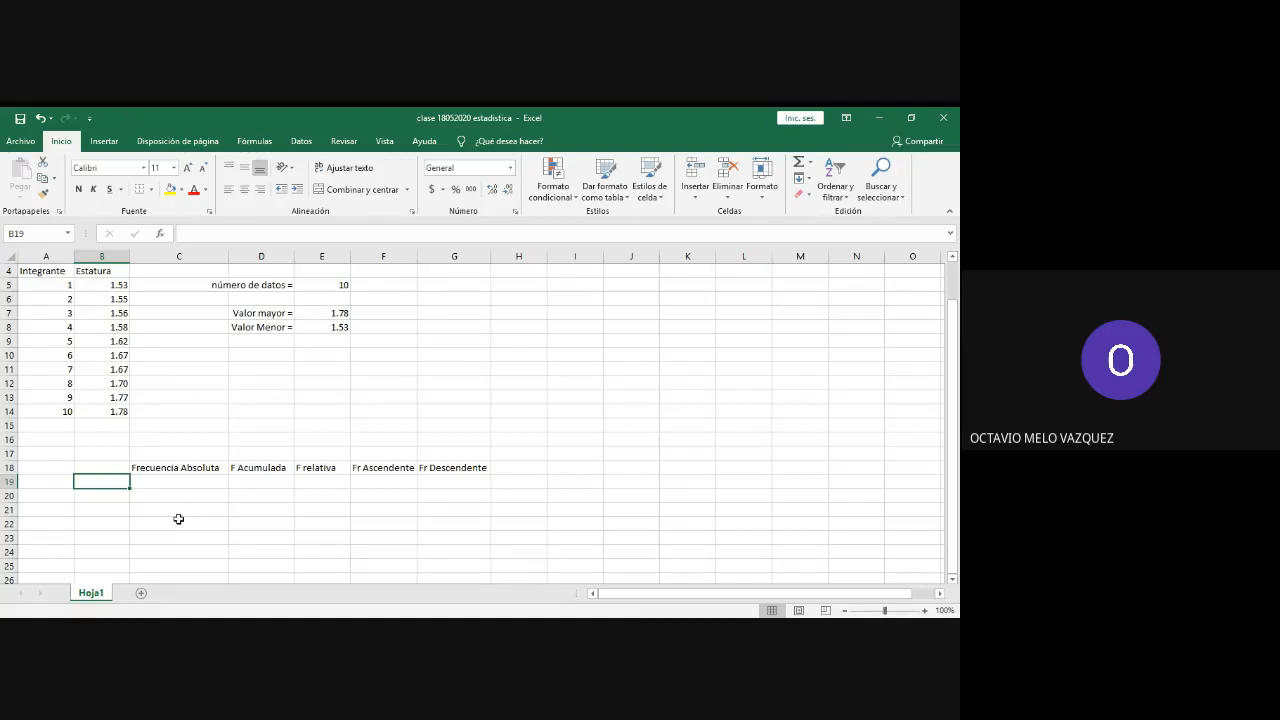
pyautogui.write('1.53')
pyautogui.press('Return')
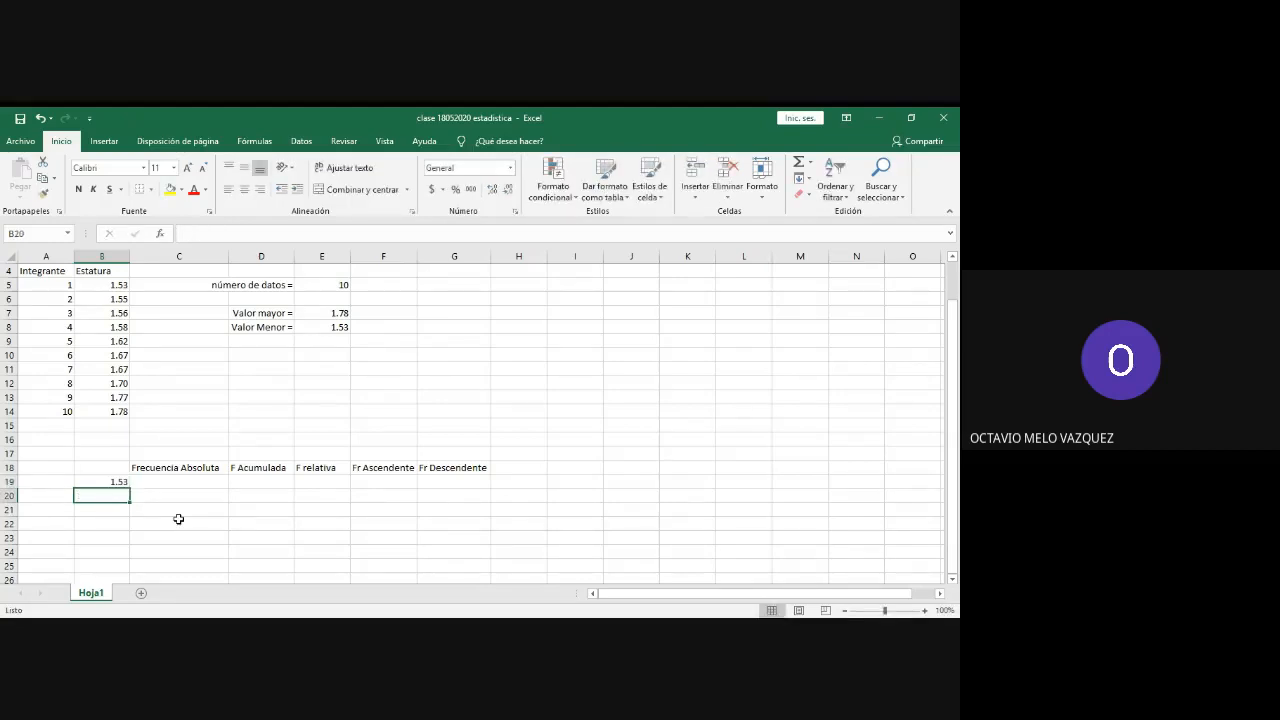
pyautogui.press('Down')
pyautogui.press('Down')
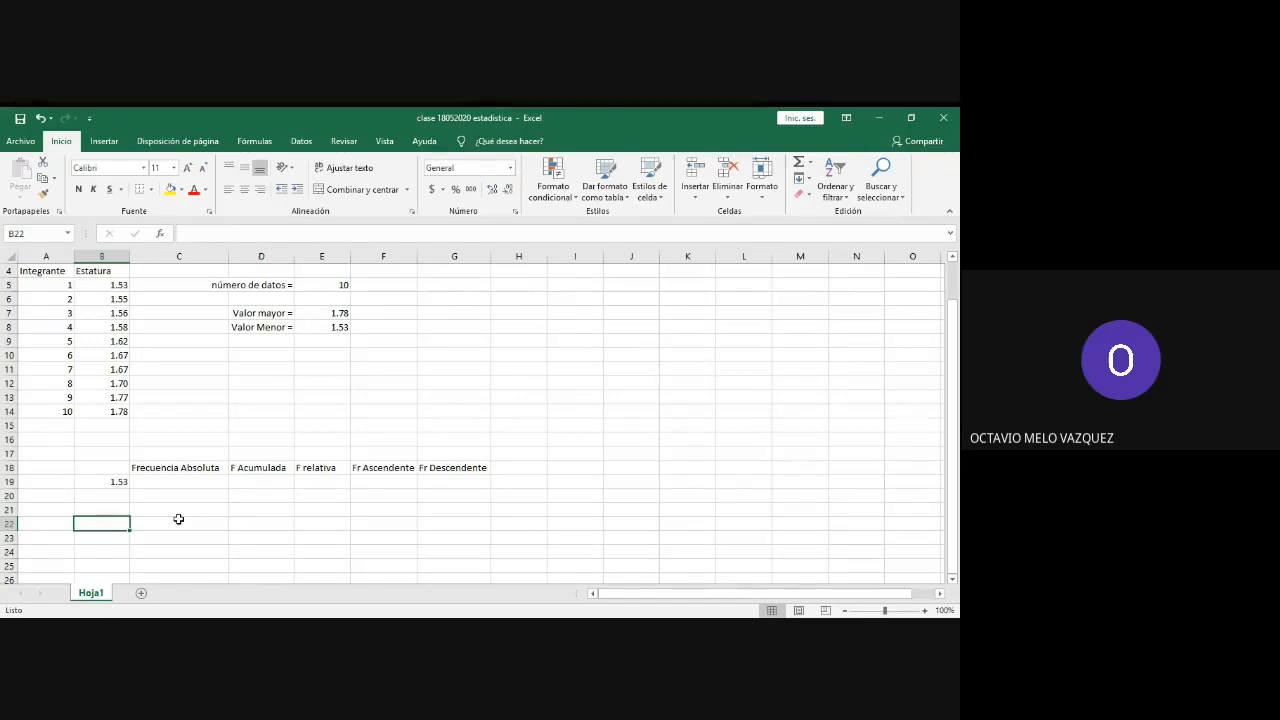
pyautogui.click(952, 580)
pyautogui.moveTo(952, 540); pyautogui.dragTo(950, 483)
pyautogui.click(262, 493)
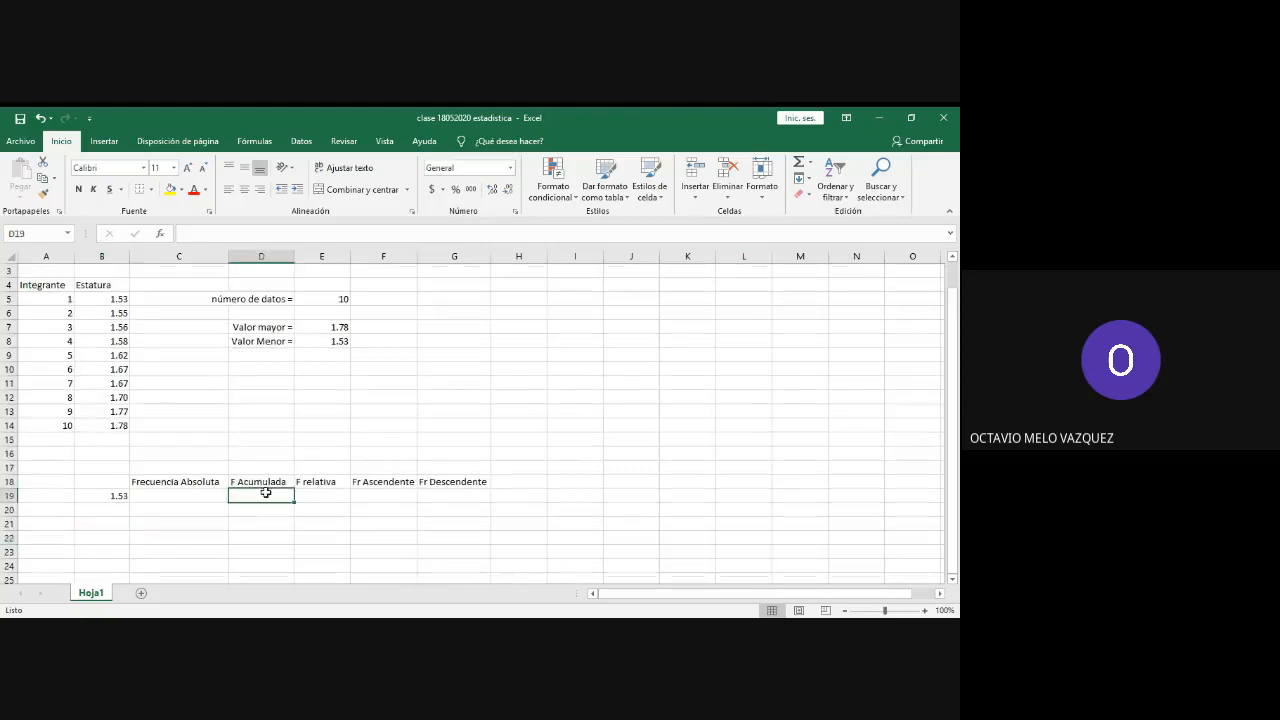
# Step: Enter the heights 1.55, 1.56 and 1.58 in cells B20:B22 of the frequency table
pyautogui.click(110, 507)
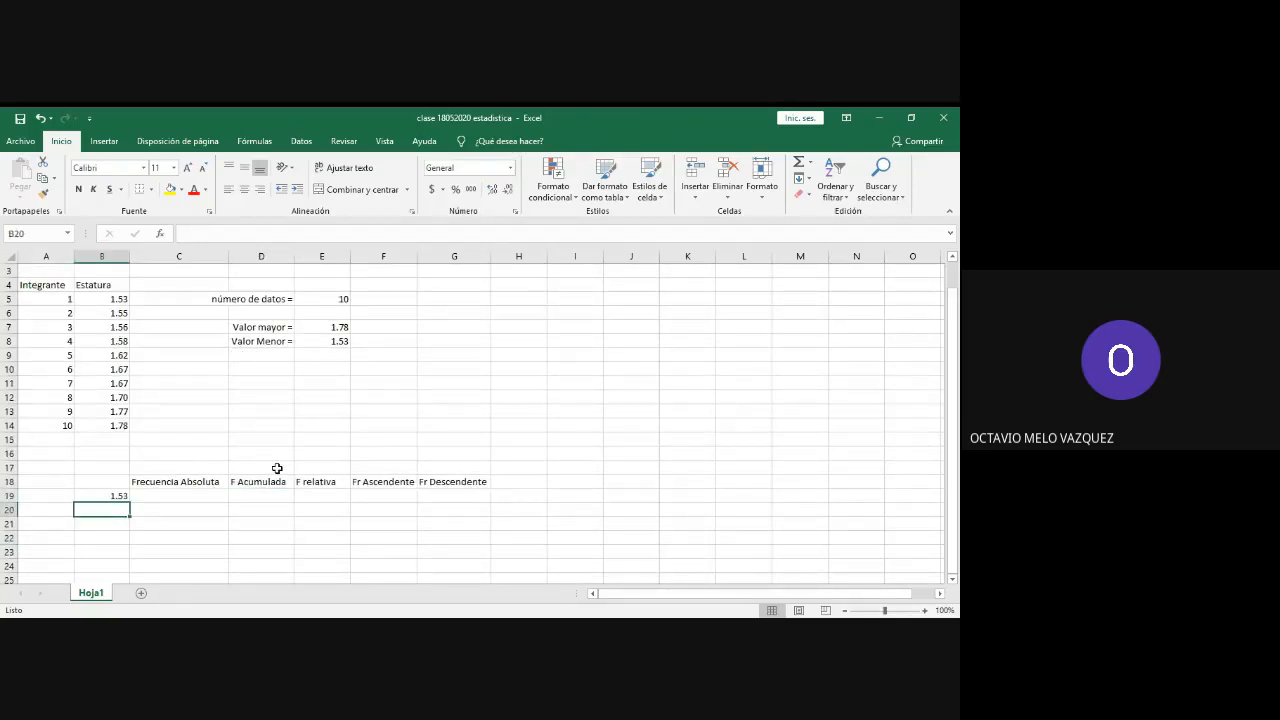
pyautogui.write('1.55')
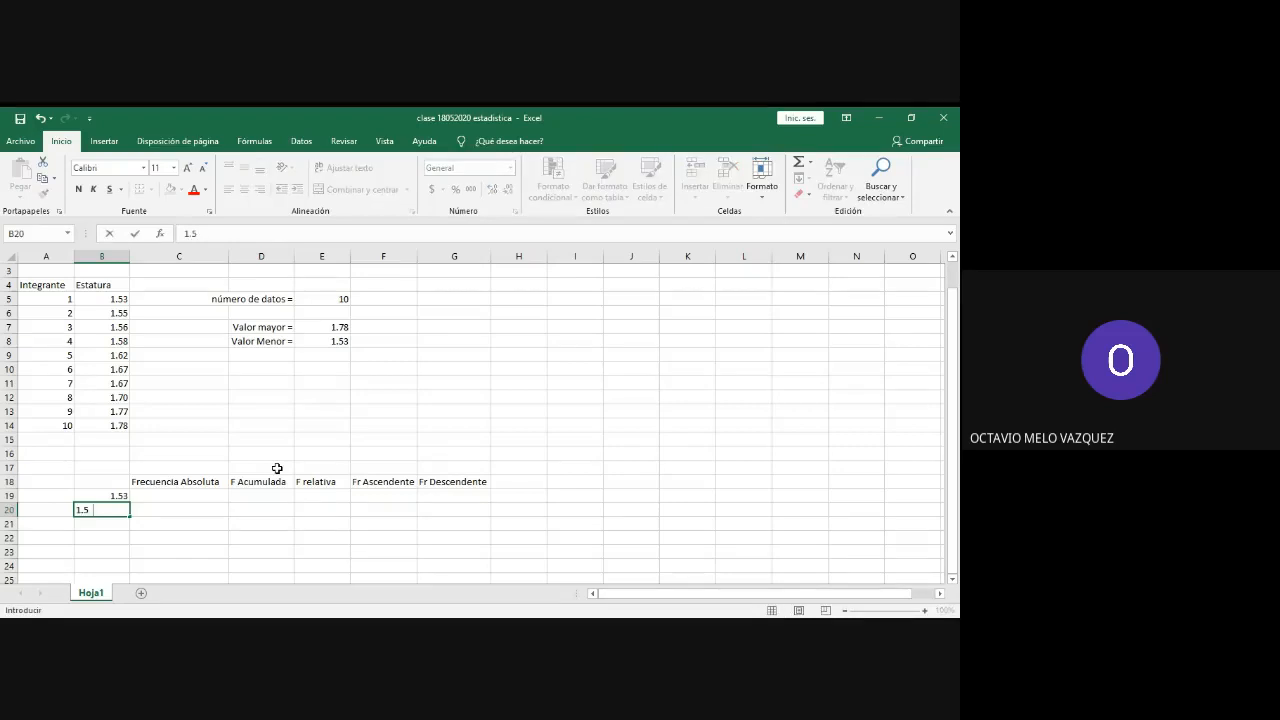
pyautogui.press('Return')
pyautogui.write('1.56')
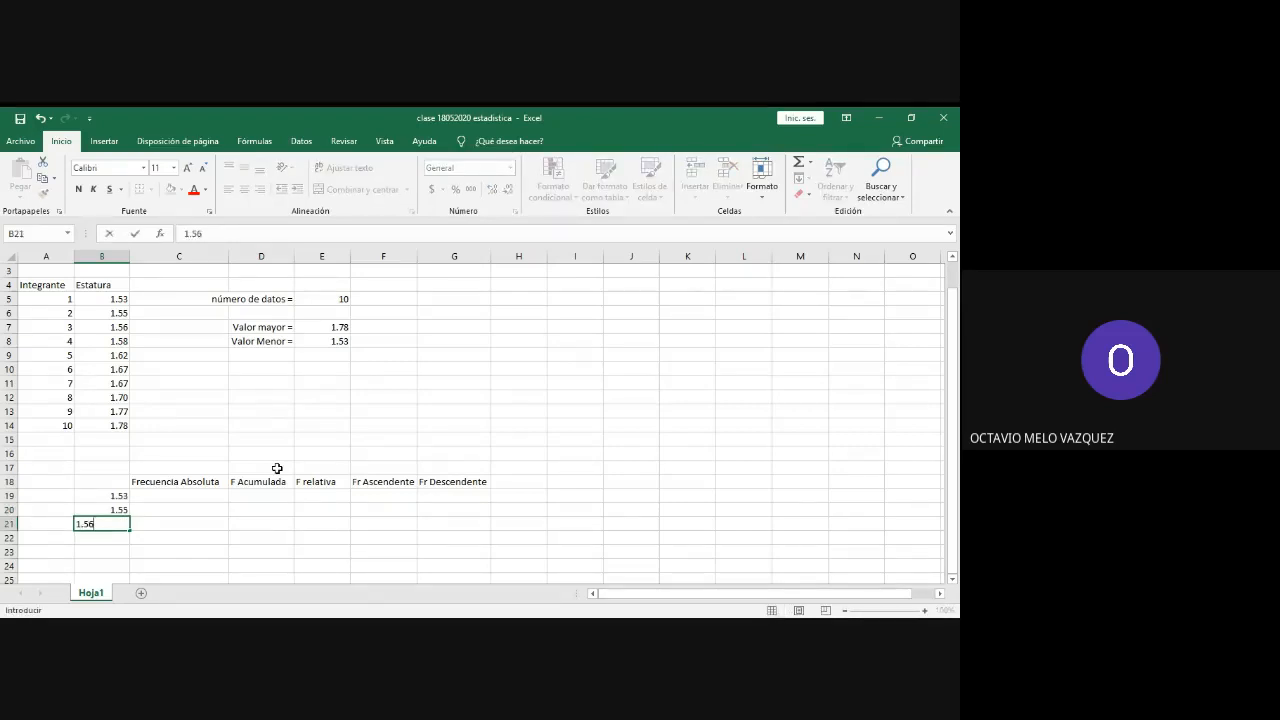
pyautogui.press('Return')
pyautogui.write('1.58')
pyautogui.press('Return')
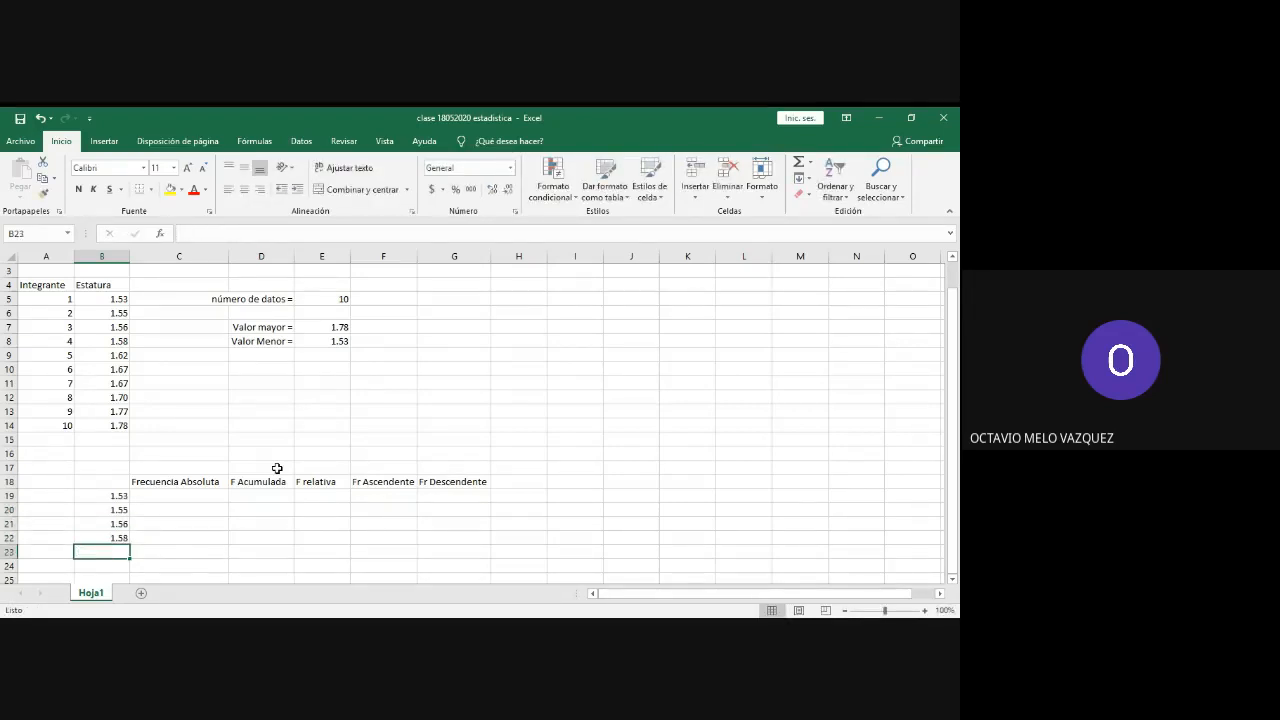
# Step: Enter the heights 1.62, 1.67, 1.7, 1.77 and 1.78 in cells B23:B27, listing the repeated height only once
pyautogui.write('1.62')
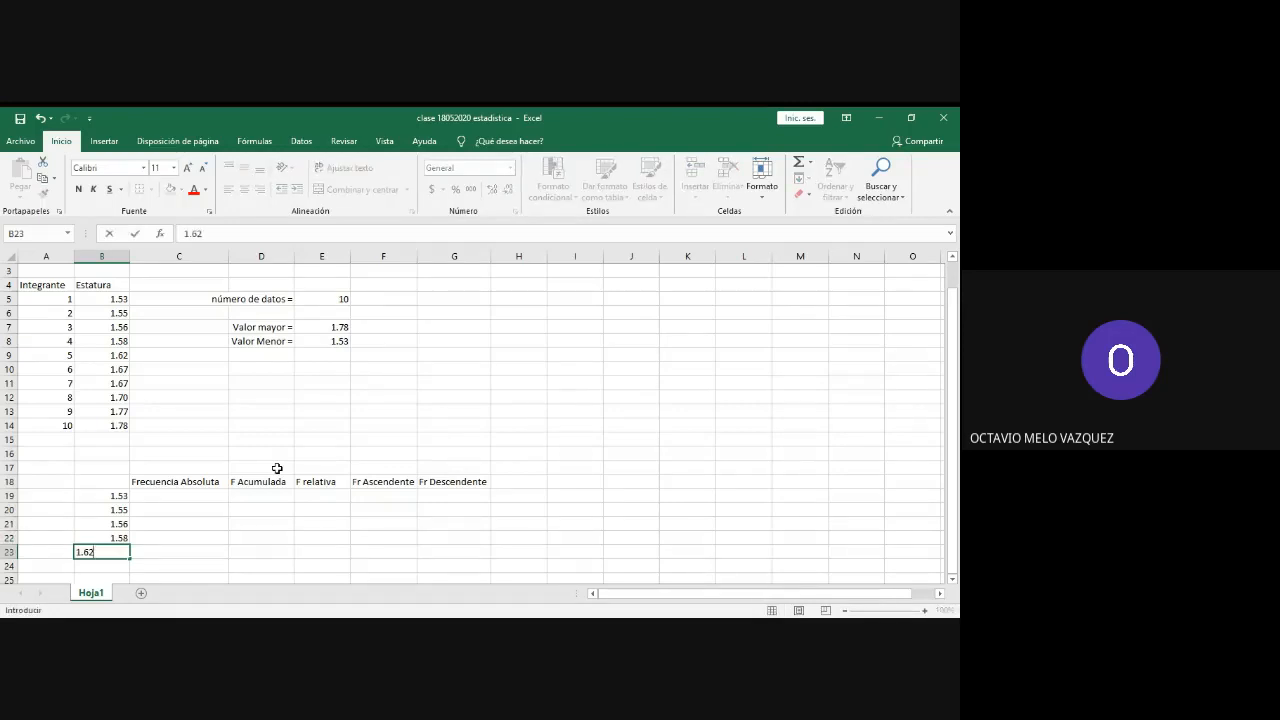
pyautogui.press('Return')
pyautogui.write('1.67')
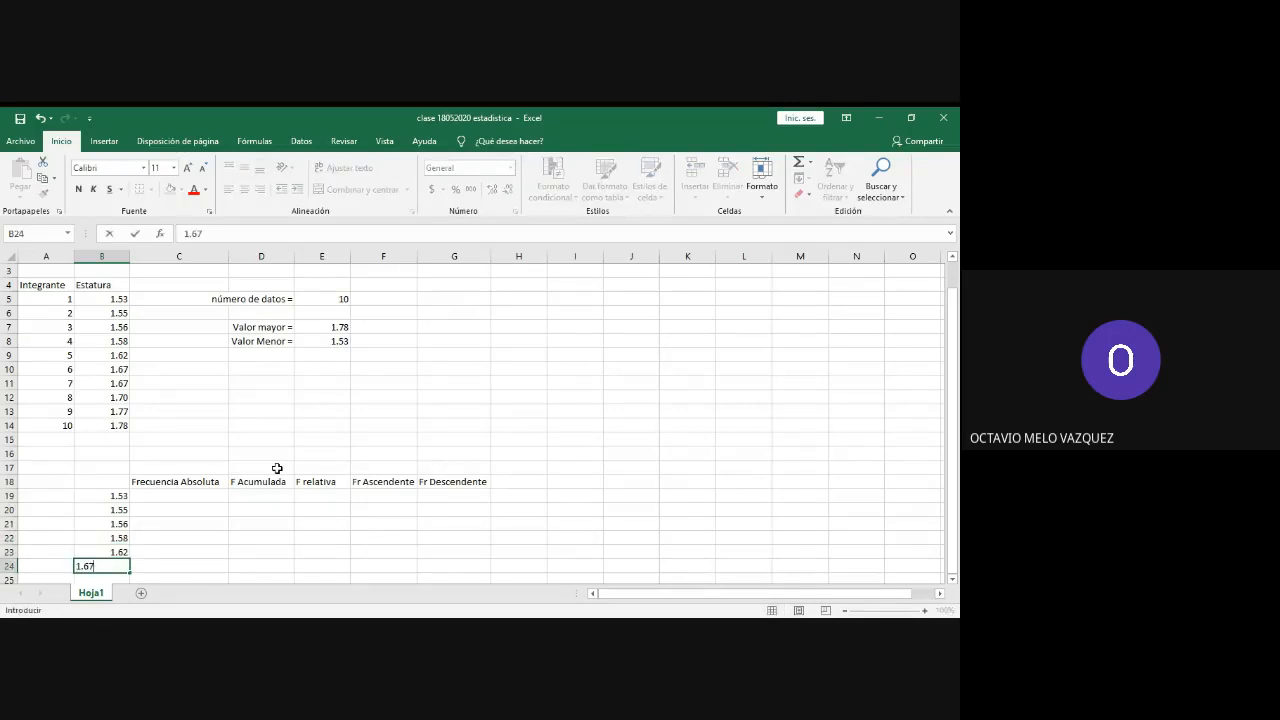
pyautogui.press('Return')
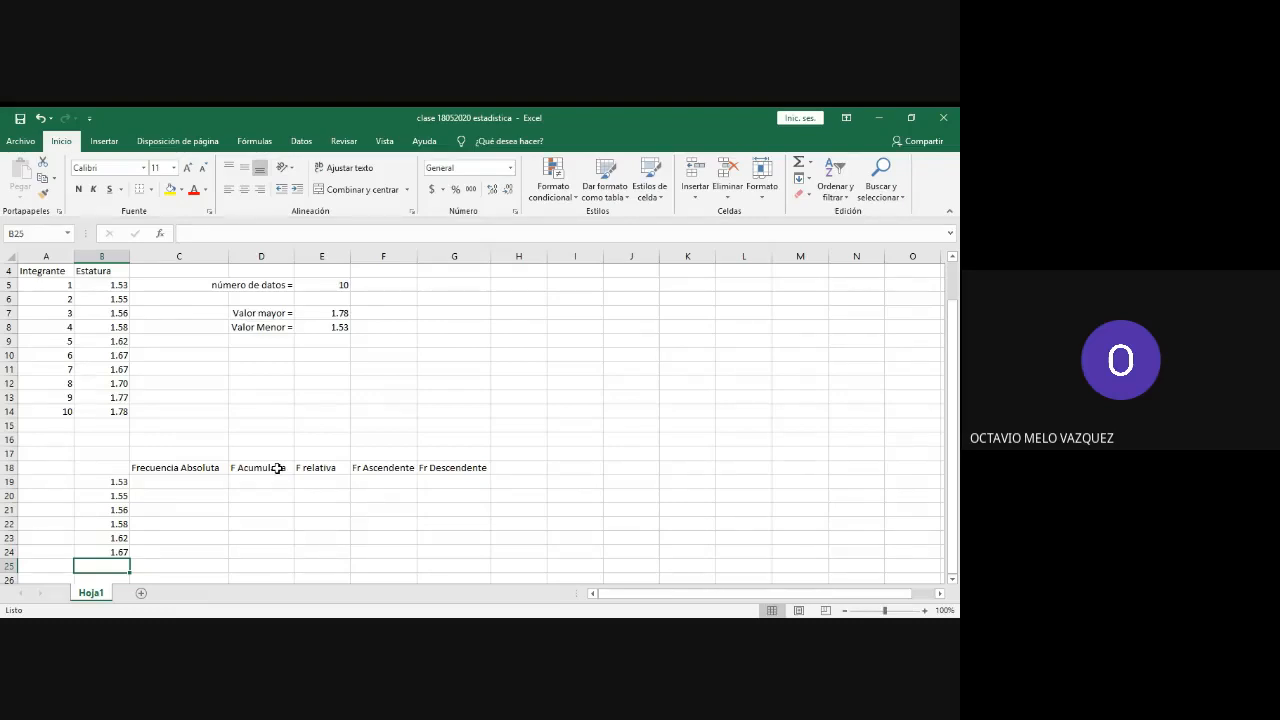
pyautogui.write('1.7')
pyautogui.press('Return')
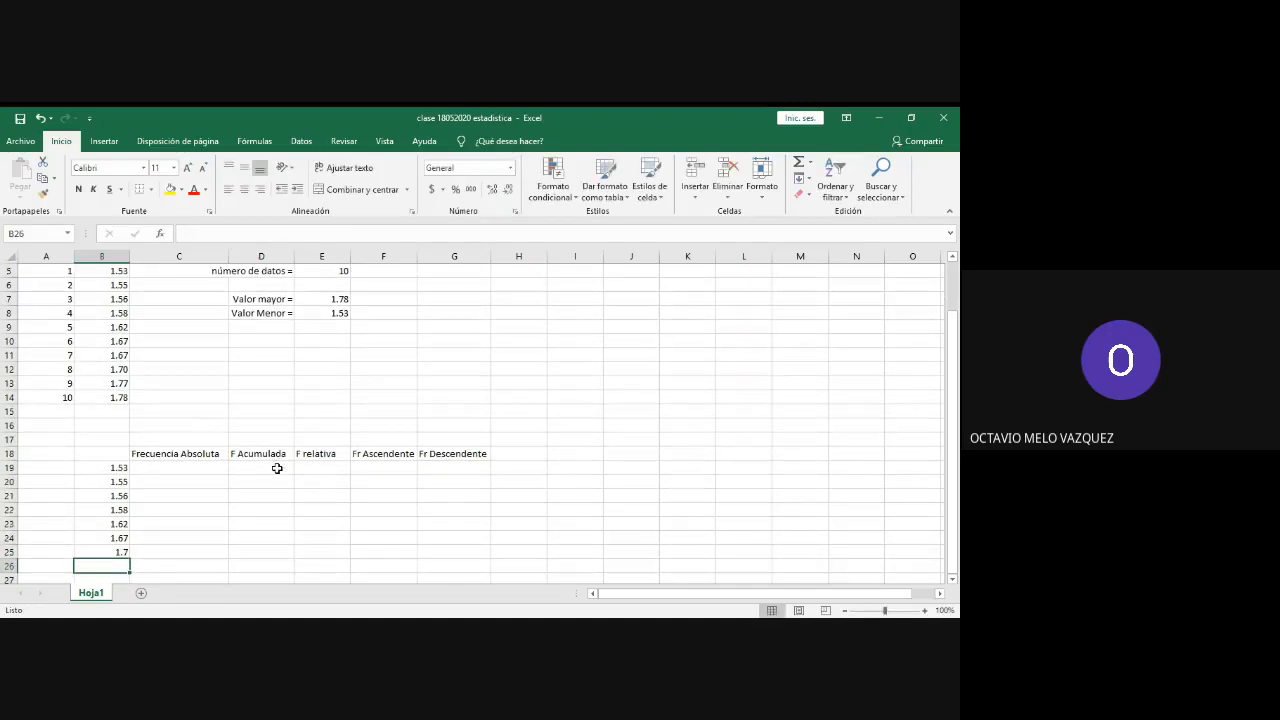
pyautogui.write('1.77')
pyautogui.press('Return')
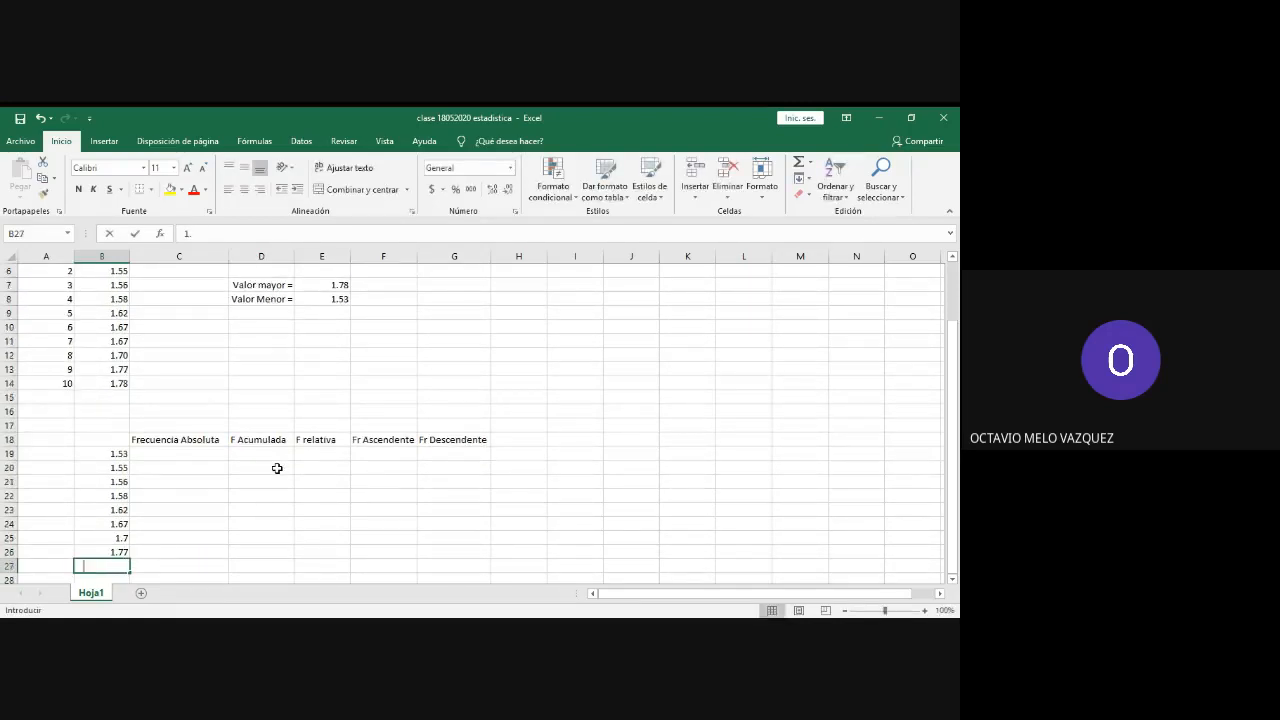
pyautogui.write('1.78')
pyautogui.press('Return')
# Step: Format the 1.7 height in B25 to show two decimal places
pyautogui.click(93, 524)
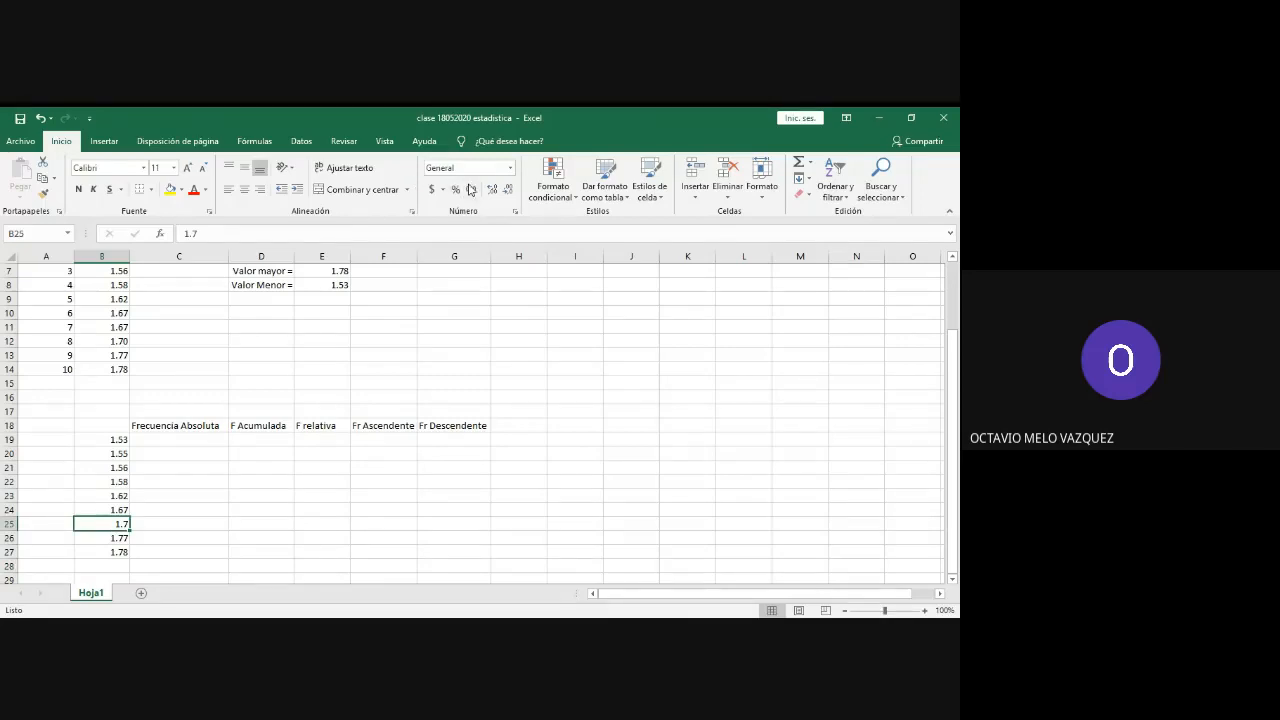
pyautogui.click(492, 189)
pyautogui.click(243, 368)
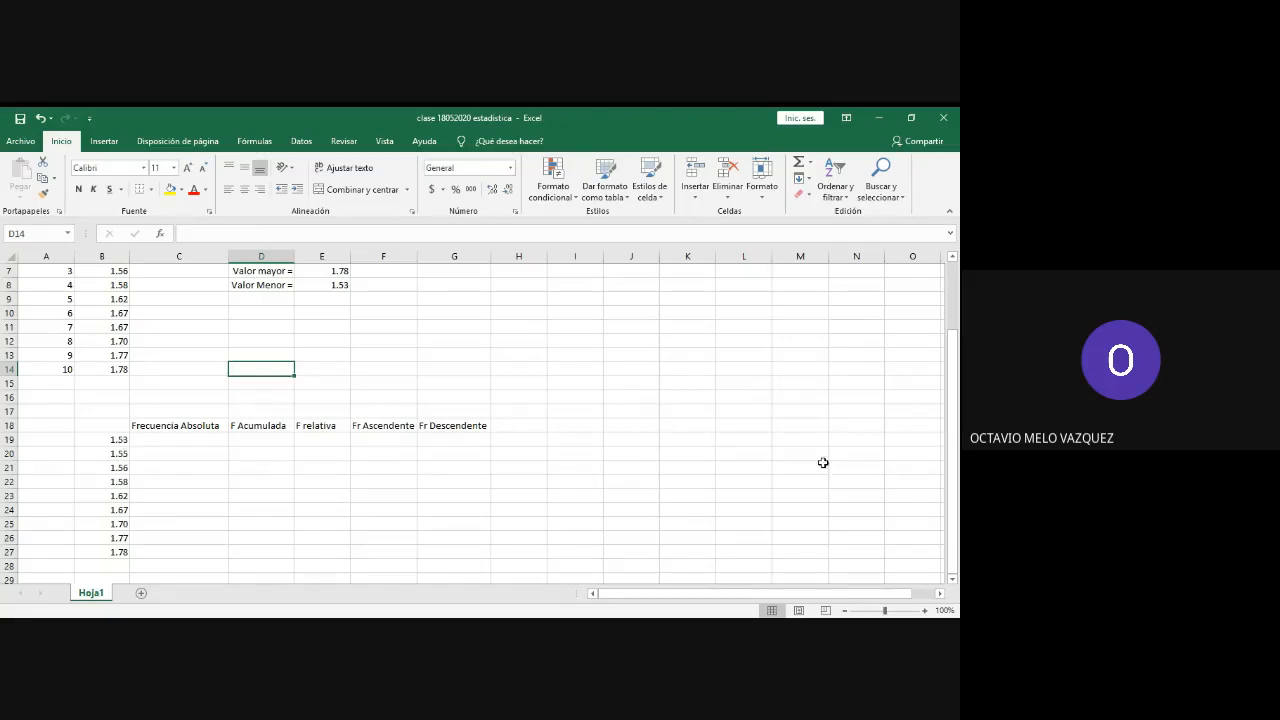
# Step: Enter 1.53 in A19 as the starting value of a second height list beside the first one
pyautogui.click(953, 580)
pyautogui.click(953, 580)
pyautogui.click(953, 580)
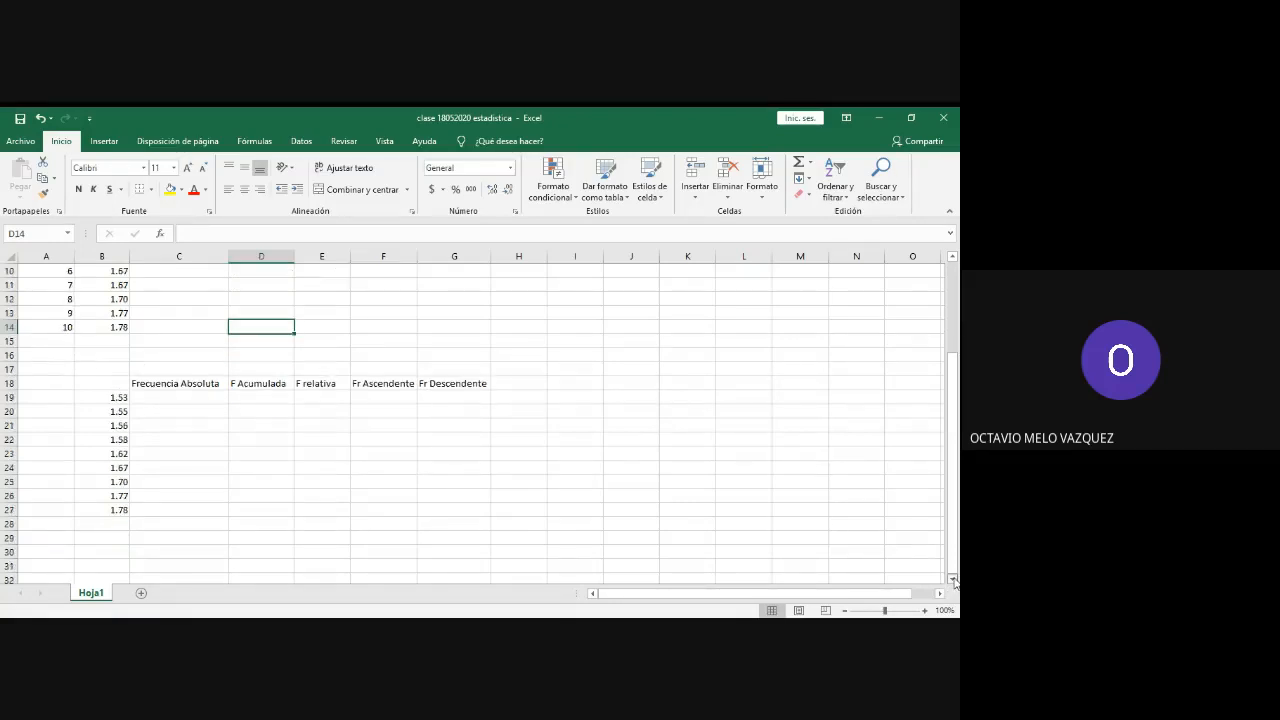
pyautogui.click(953, 580)
pyautogui.click(953, 580)
pyautogui.click(953, 580)
pyautogui.click(953, 580)
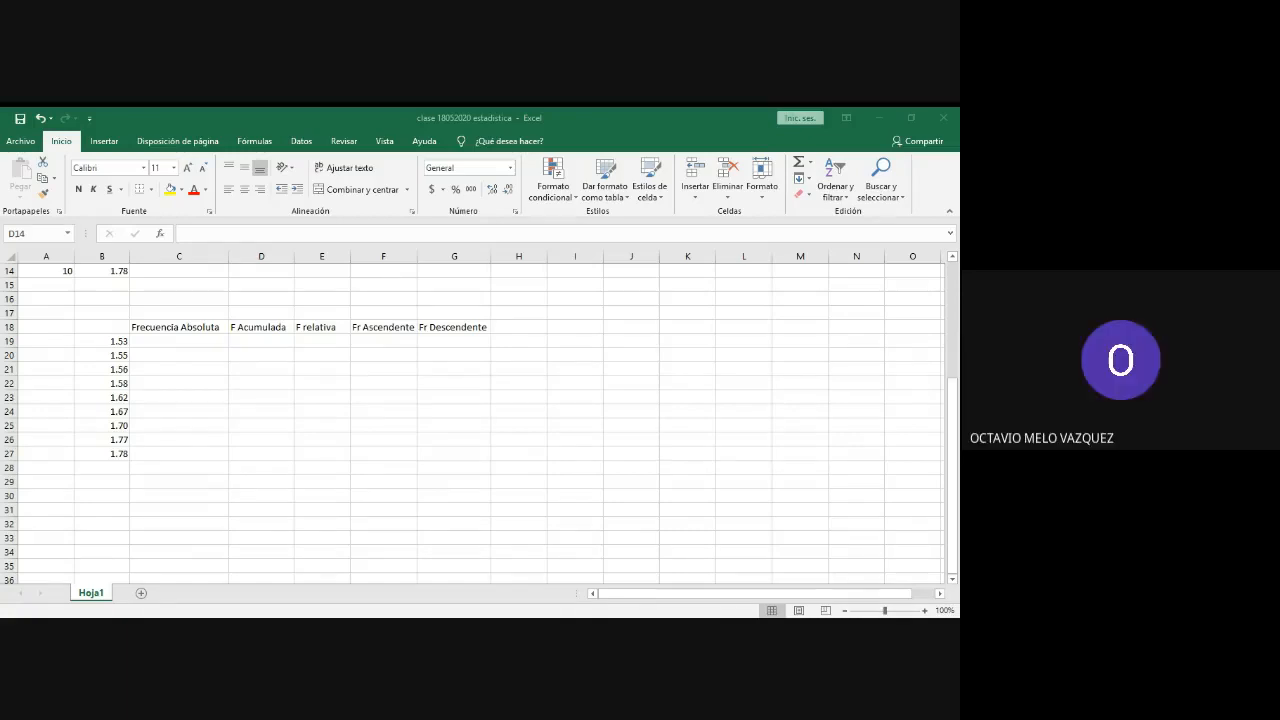
pyautogui.hotkey('alt', 'Tab')
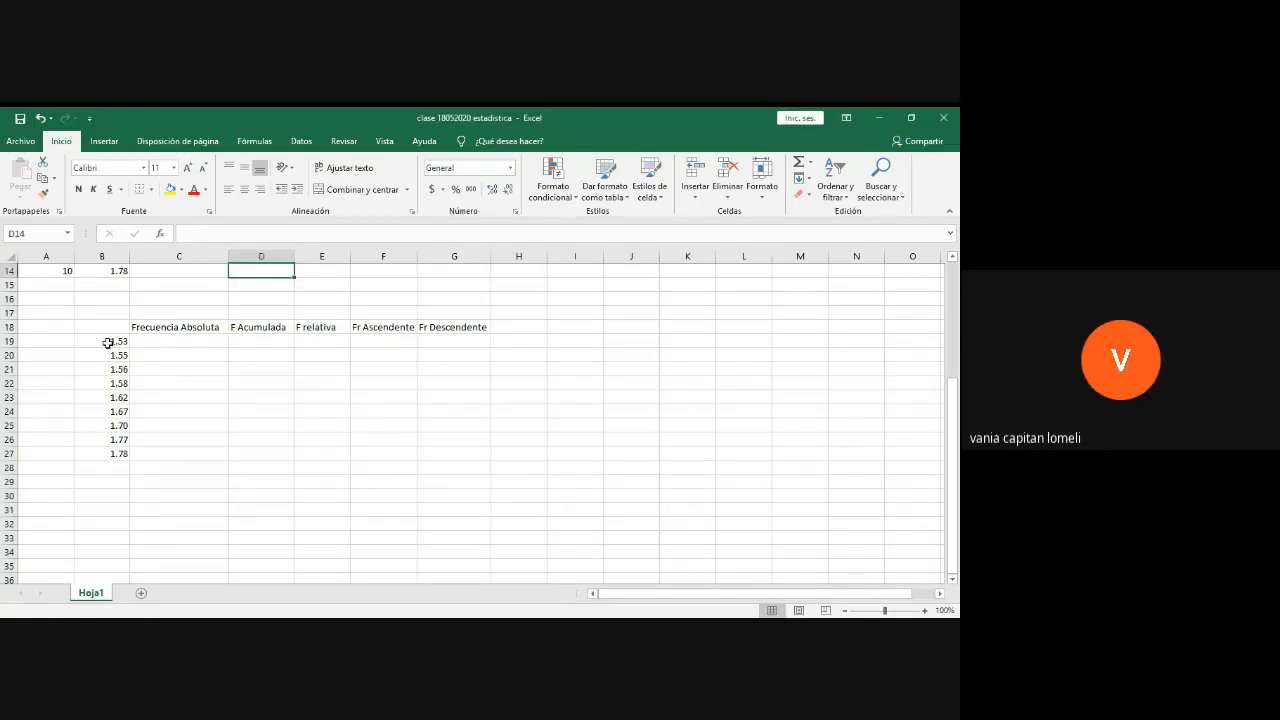
pyautogui.moveTo(108, 342); pyautogui.dragTo(109, 456)
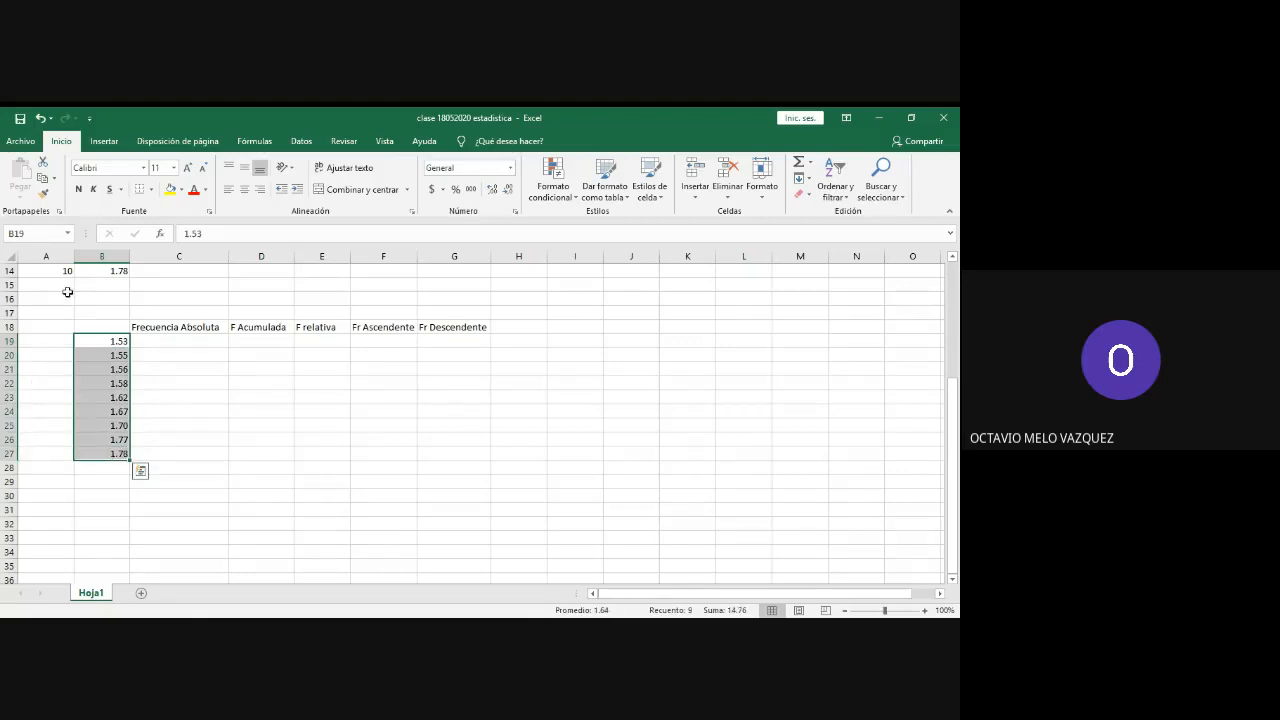
pyautogui.click(45, 342)
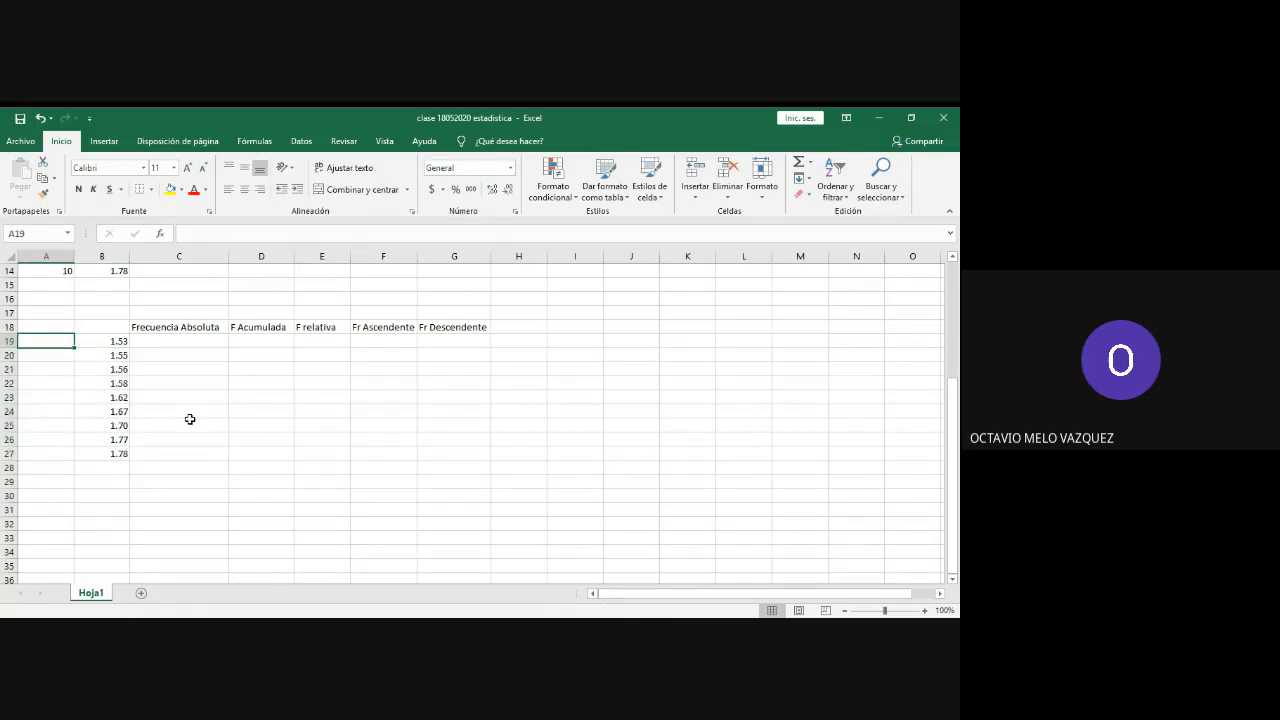
pyautogui.write('1.53')
pyautogui.press('Return')
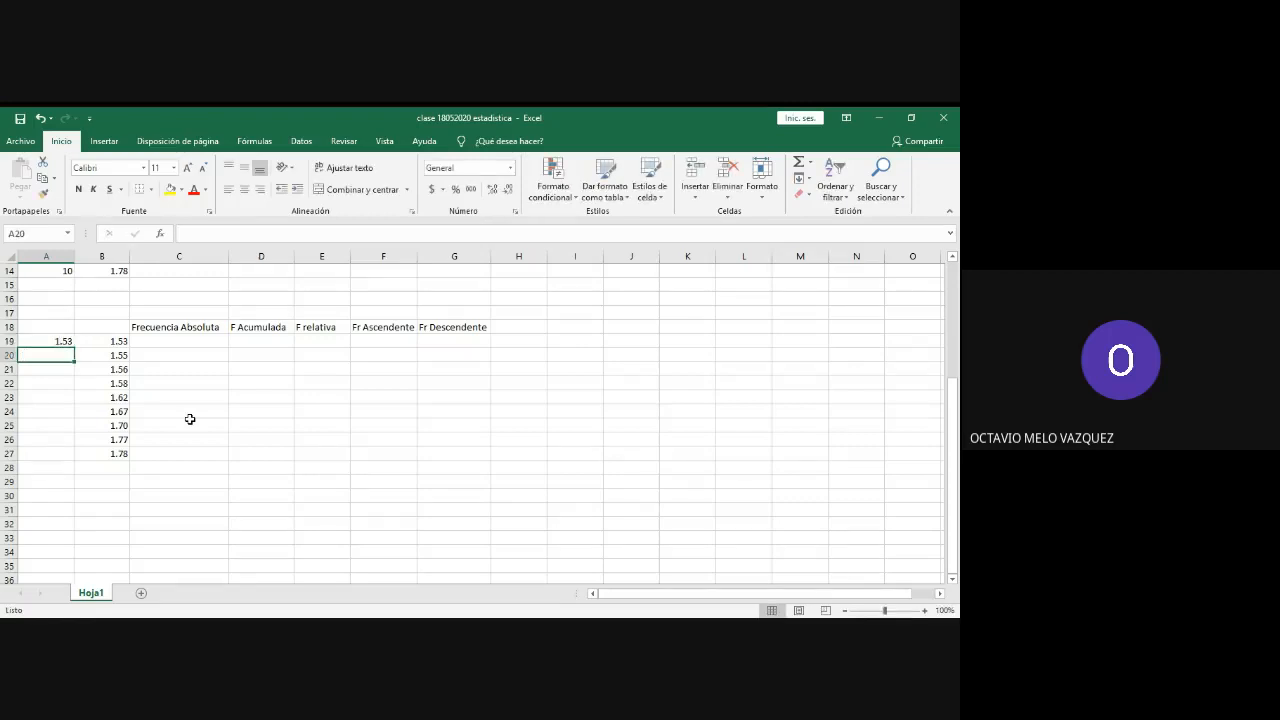
# Step: Try filling the 1.53 from A19 down column A and undo the fill
pyautogui.click(58, 342)
pyautogui.moveTo(75, 347); pyautogui.dragTo(94, 551)
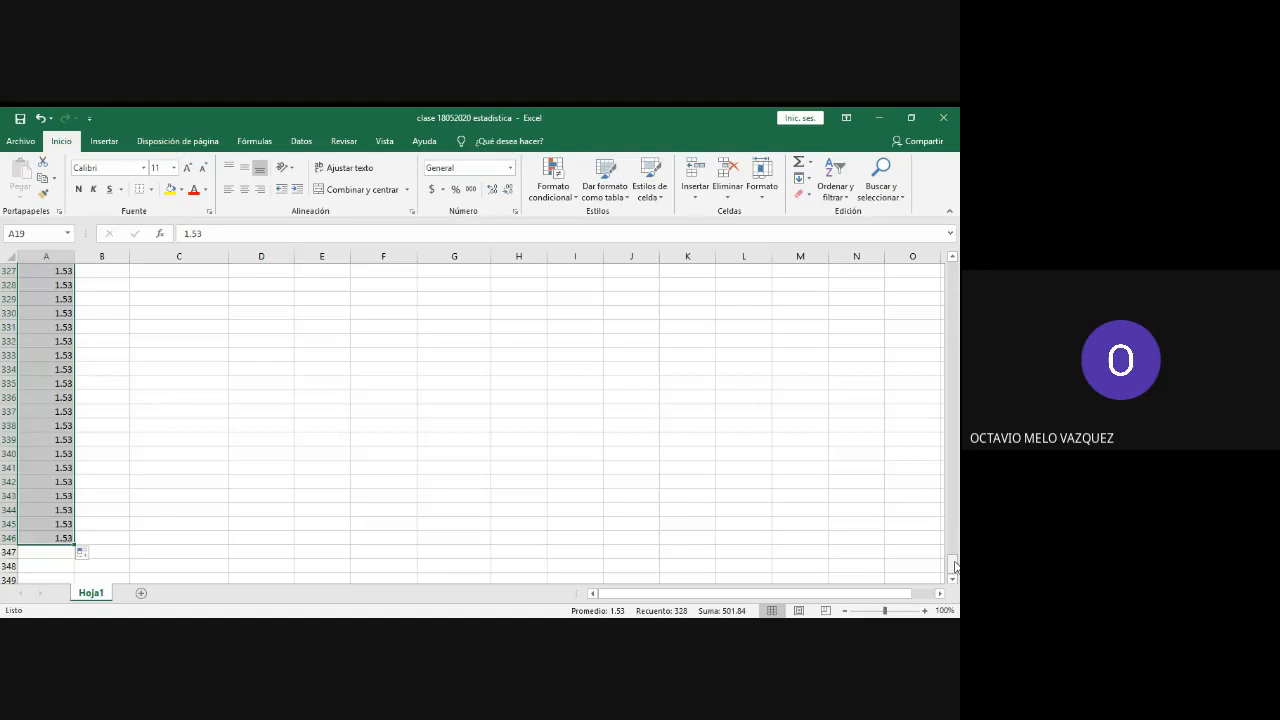
pyautogui.moveTo(953, 567); pyautogui.dragTo(953, 286)
pyautogui.hotkey('ctrl', 'z')
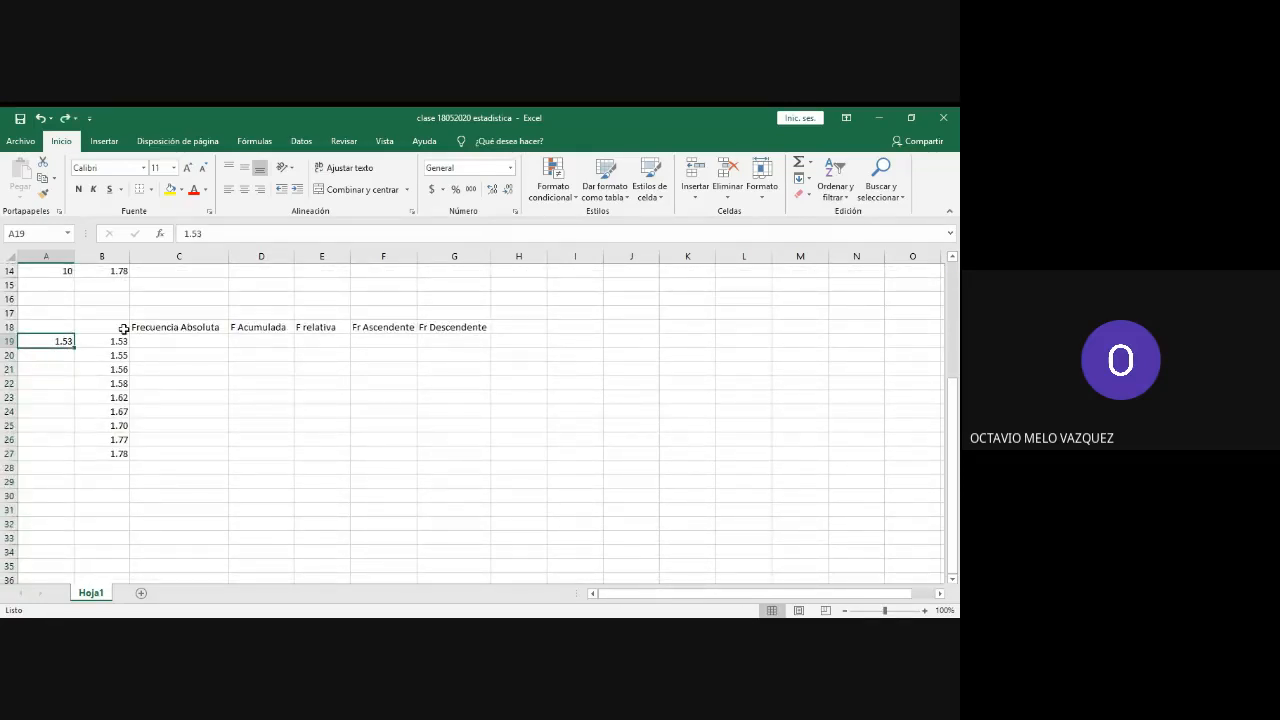
# Step: Fill column A downward from A19 with a linear series using an increment of 0.01 and a limit of 1.78
pyautogui.hotkey('shift', 'Down')
pyautogui.hotkey('shift', 'Down')
pyautogui.hotkey('shift', 'Down')
pyautogui.hotkey('shift', 'Down')
pyautogui.hotkey('shift', 'Down')
pyautogui.hotkey('shift', 'Down')
pyautogui.hotkey('shift', 'Down')
pyautogui.hotkey('shift', 'Down')
pyautogui.hotkey('shift', 'Down')
pyautogui.hotkey('shift', 'Down')
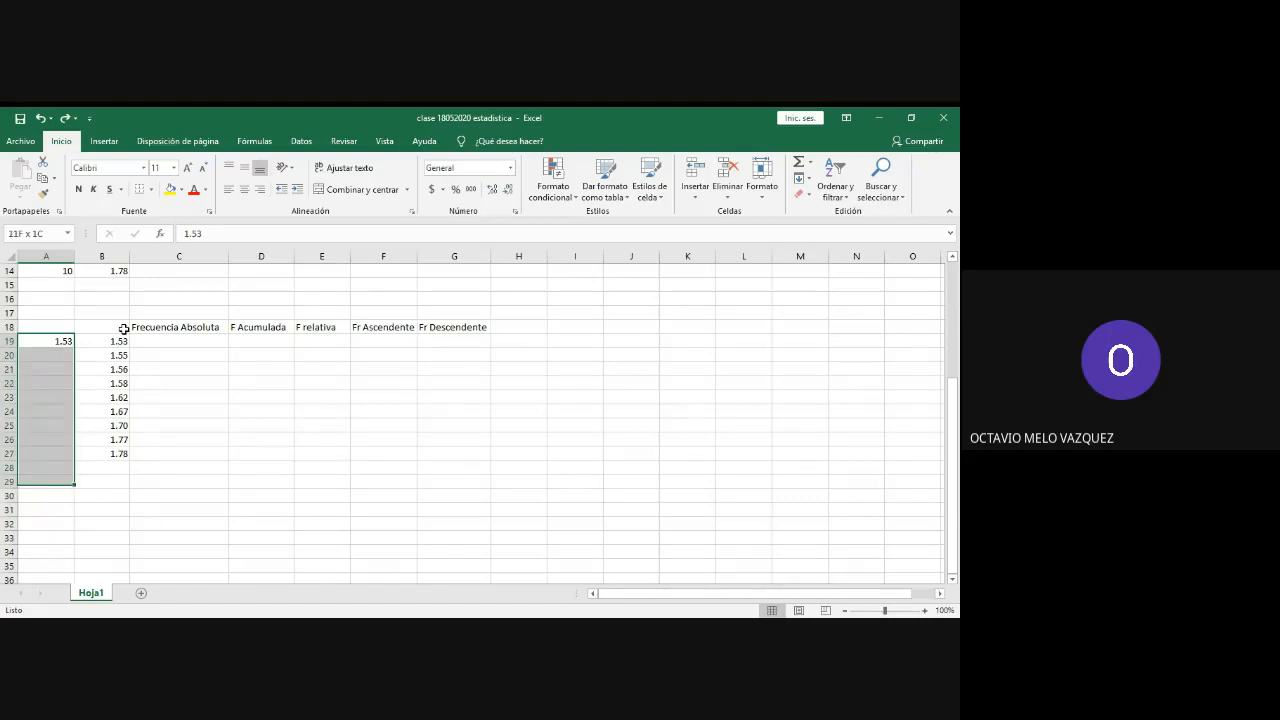
pyautogui.hotkey('shift', 'Down')
pyautogui.hotkey('shift', 'Down')
pyautogui.hotkey('shift', 'Down')
pyautogui.hotkey('shift', 'Down')
pyautogui.hotkey('shift', 'Down')
pyautogui.hotkey('shift', 'Down')
pyautogui.hotkey('shift', 'Down')
pyautogui.hotkey('shift', 'Down')
pyautogui.hotkey('shift', 'Down')
pyautogui.hotkey('shift', 'Down')
pyautogui.hotkey('shift', 'Down')
pyautogui.hotkey('shift', 'Down')
pyautogui.hotkey('shift', 'Down')
pyautogui.hotkey('shift', 'Down')
pyautogui.hotkey('shift', 'Down')
pyautogui.hotkey('shift', 'Down')
pyautogui.hotkey('shift', 'Down')
pyautogui.hotkey('shift', 'Down')
pyautogui.hotkey('shift', 'Down')
pyautogui.hotkey('shift', 'Down')
pyautogui.hotkey('shift', 'Down')
pyautogui.hotkey('shift', 'Down')
pyautogui.hotkey('shift', 'Down')
pyautogui.hotkey('shift', 'Down')
pyautogui.hotkey('shift', 'Down')
pyautogui.hotkey('shift', 'Down')
pyautogui.hotkey('shift', 'Down')
pyautogui.hotkey('shift', 'Down')
pyautogui.hotkey('shift', 'Down')
pyautogui.hotkey('shift', 'Down')
pyautogui.hotkey('shift', 'Down')
pyautogui.hotkey('shift', 'Down')
pyautogui.hotkey('shift', 'Down')
pyautogui.hotkey('shift', 'Down')
pyautogui.hotkey('shift', 'Down')
pyautogui.hotkey('shift', 'Down')
pyautogui.hotkey('shift', 'Down')
pyautogui.hotkey('shift', 'Down')
pyautogui.hotkey('shift', 'Down')
pyautogui.hotkey('shift', 'Down')
pyautogui.moveTo(954, 527); pyautogui.dragTo(955, 352)
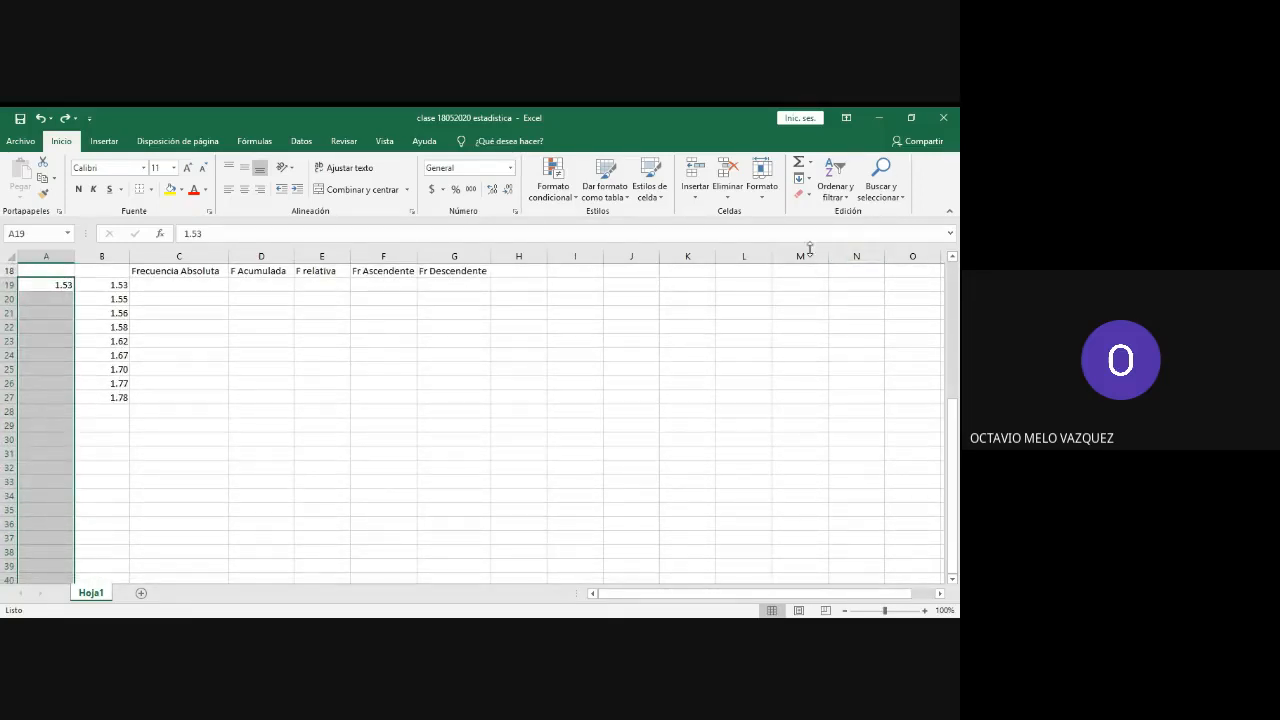
pyautogui.click(809, 179)
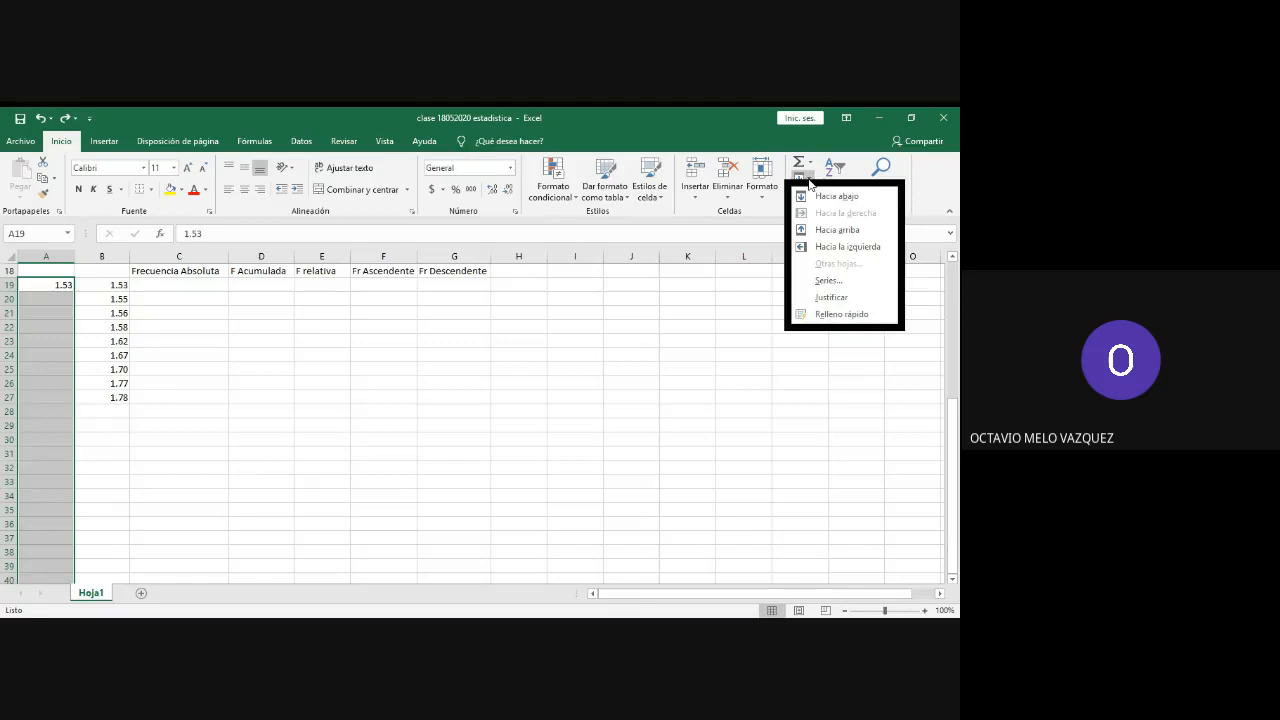
pyautogui.click(837, 283)
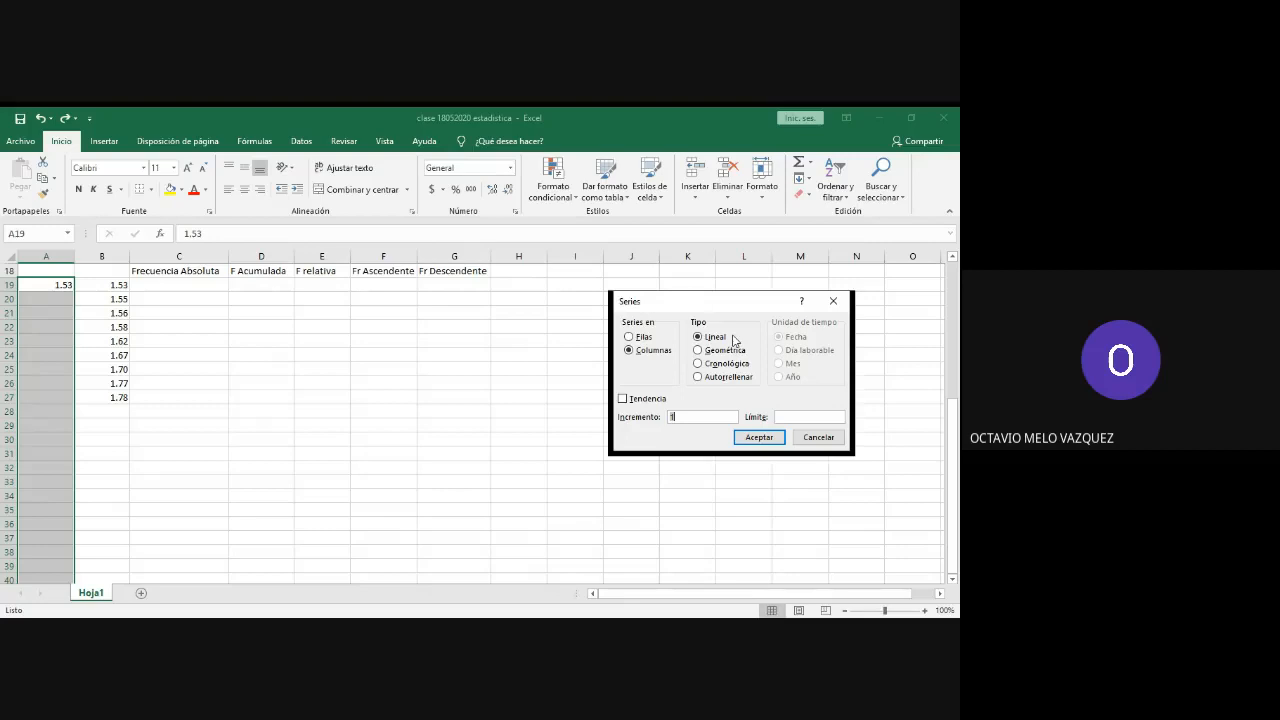
pyautogui.click(643, 400)
pyautogui.click(643, 400)
pyautogui.click(682, 416)
pyautogui.press('BackSpace')
pyautogui.write('0.0')
pyautogui.write('1')
pyautogui.click(778, 417)
pyautogui.write('1.78')
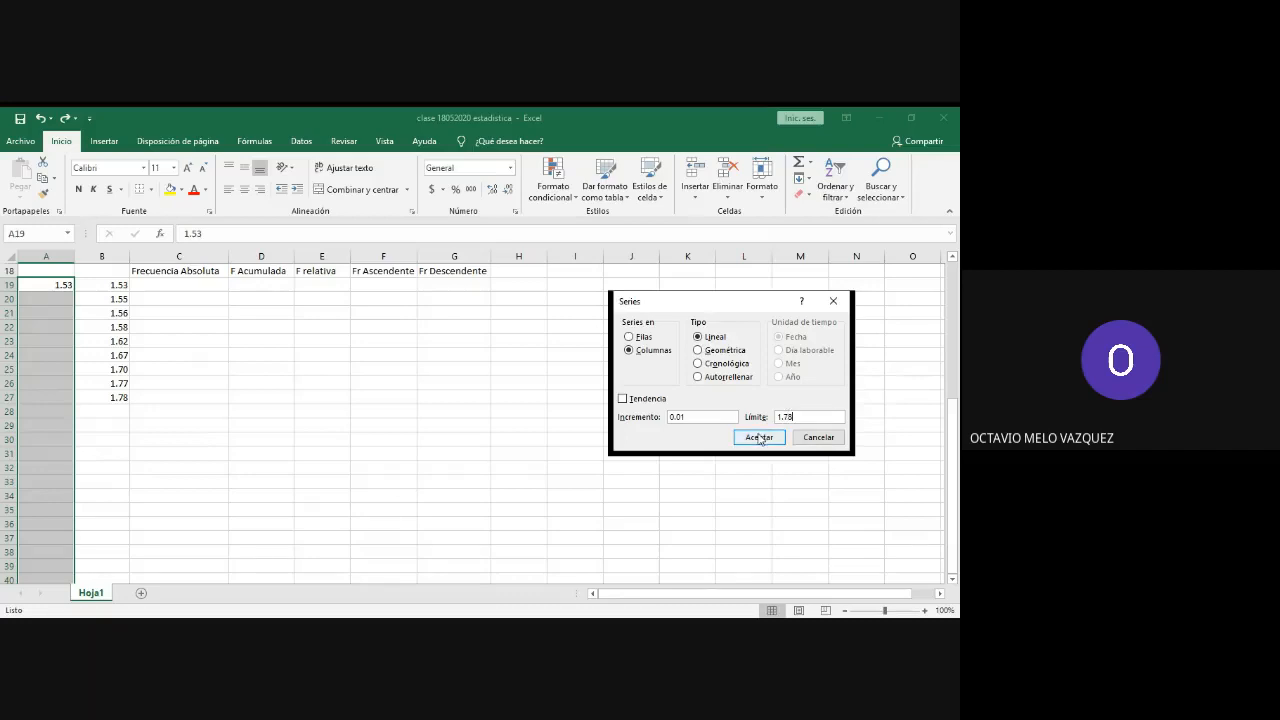
pyautogui.click(759, 438)
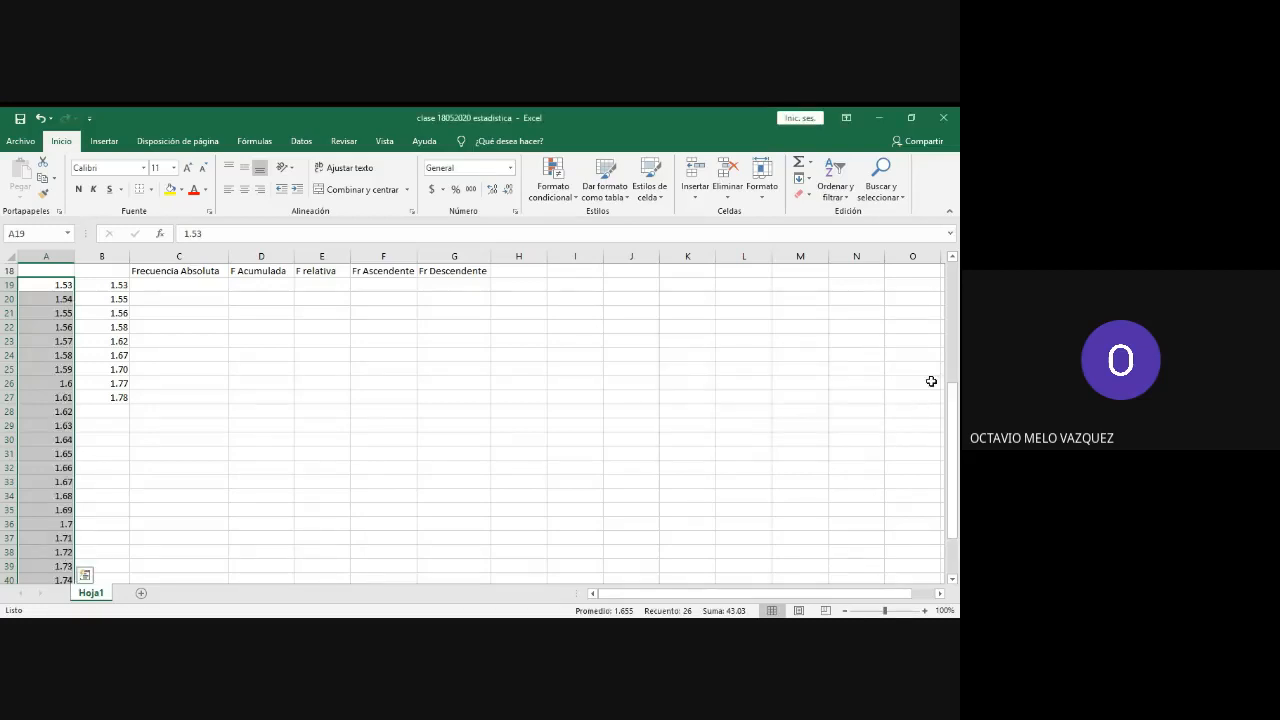
# Step: Format the filled heights in A19:A44 with the Number format showing two decimal places
pyautogui.moveTo(953, 404); pyautogui.dragTo(957, 488)
pyautogui.scroll(-4, 955, 584)
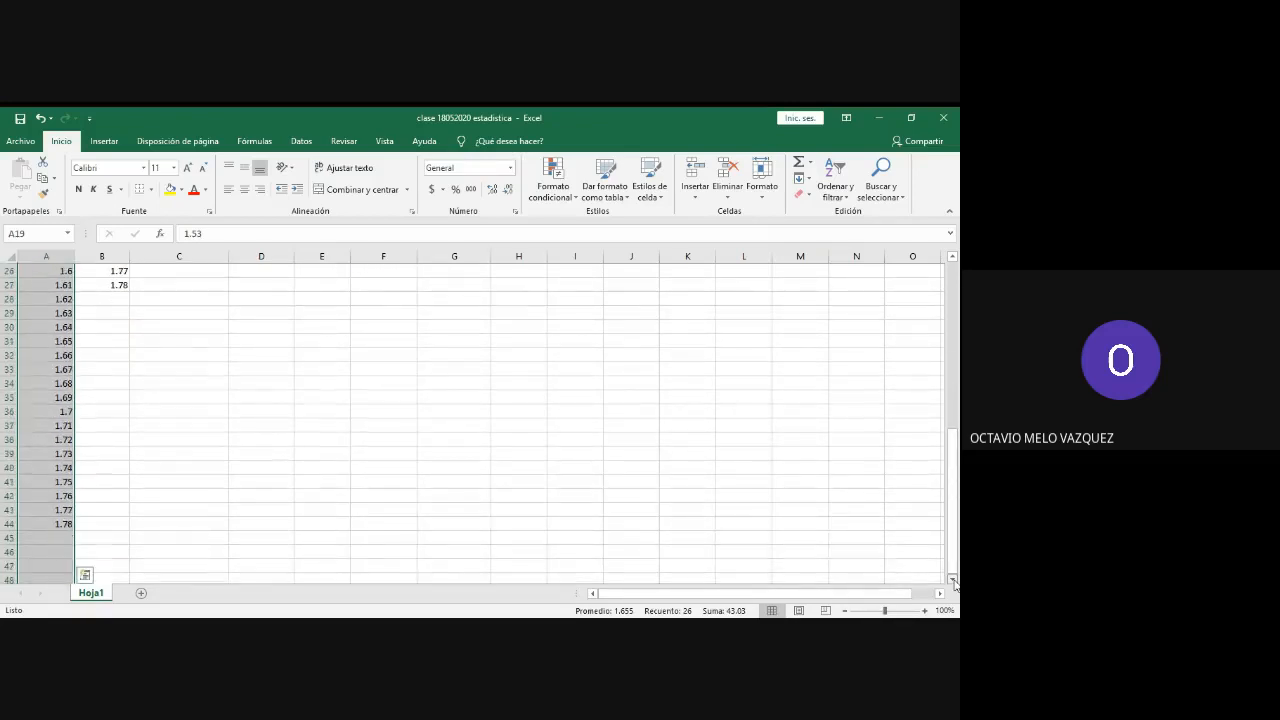
pyautogui.scroll(-5, 955, 584)
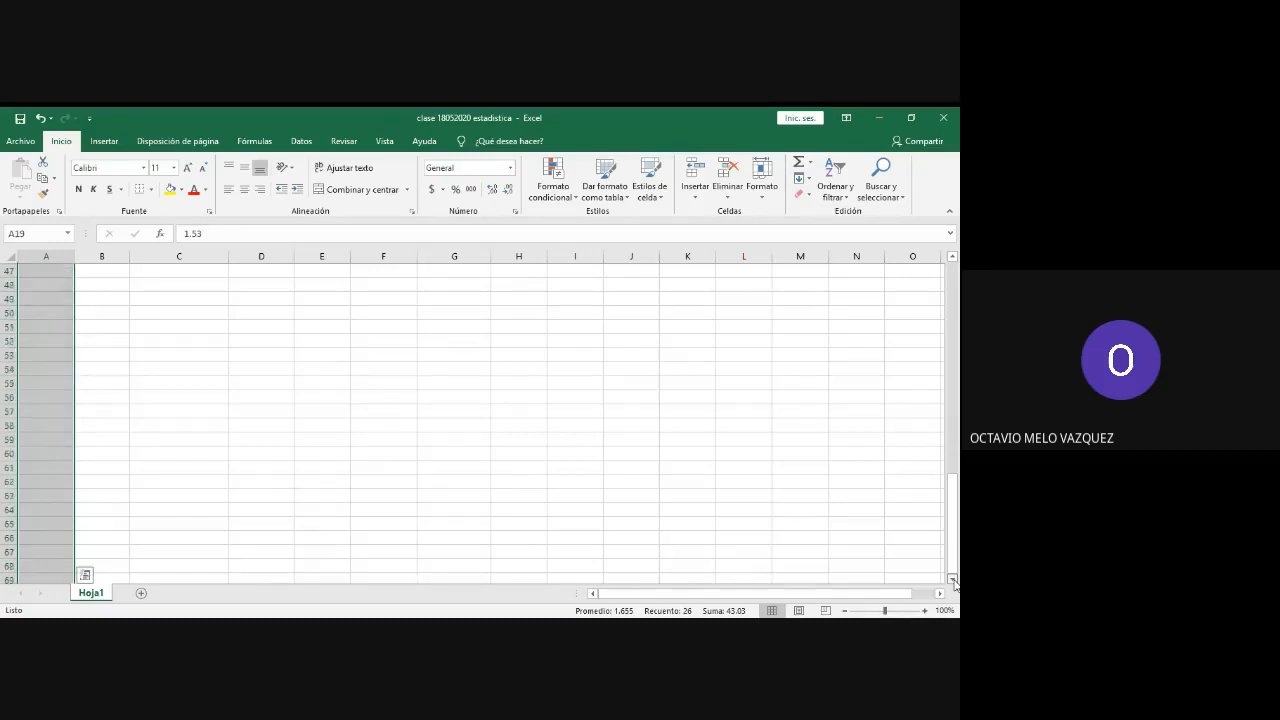
pyautogui.moveTo(956, 548); pyautogui.dragTo(934, 391)
pyautogui.click(177, 383)
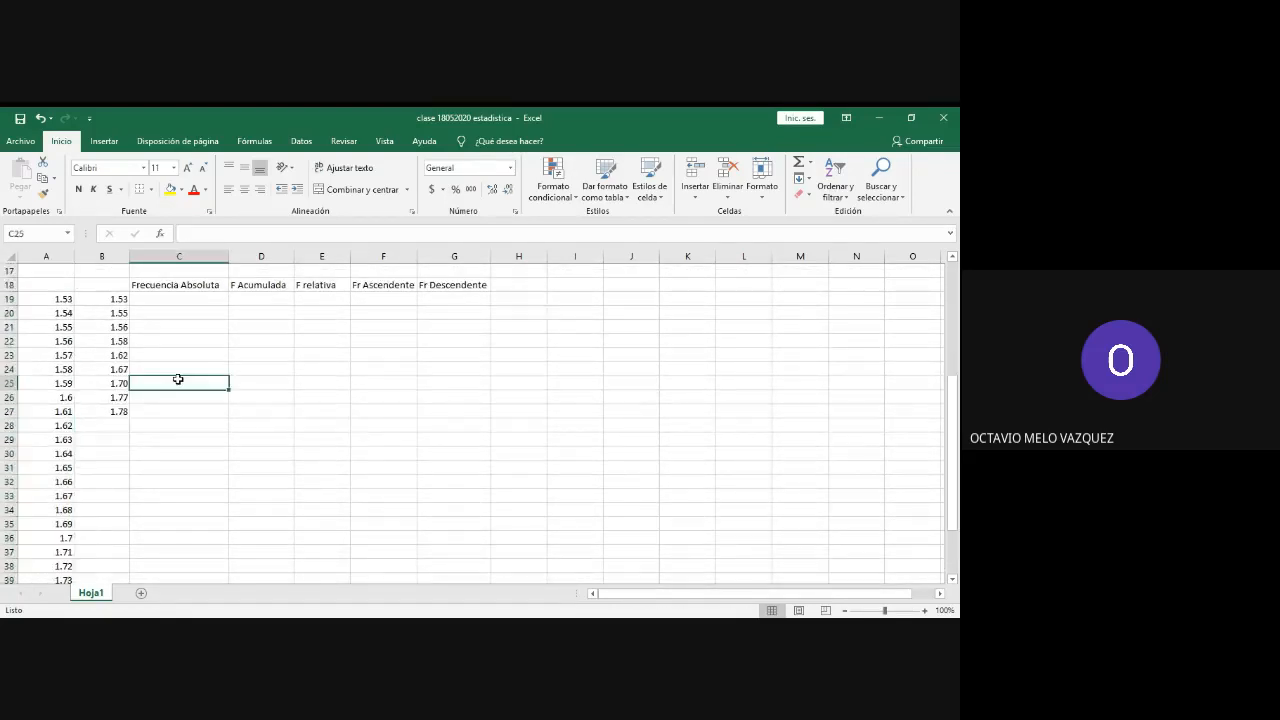
pyautogui.click(56, 299)
pyautogui.hotkey('ctrl', 'shift', 'Down')
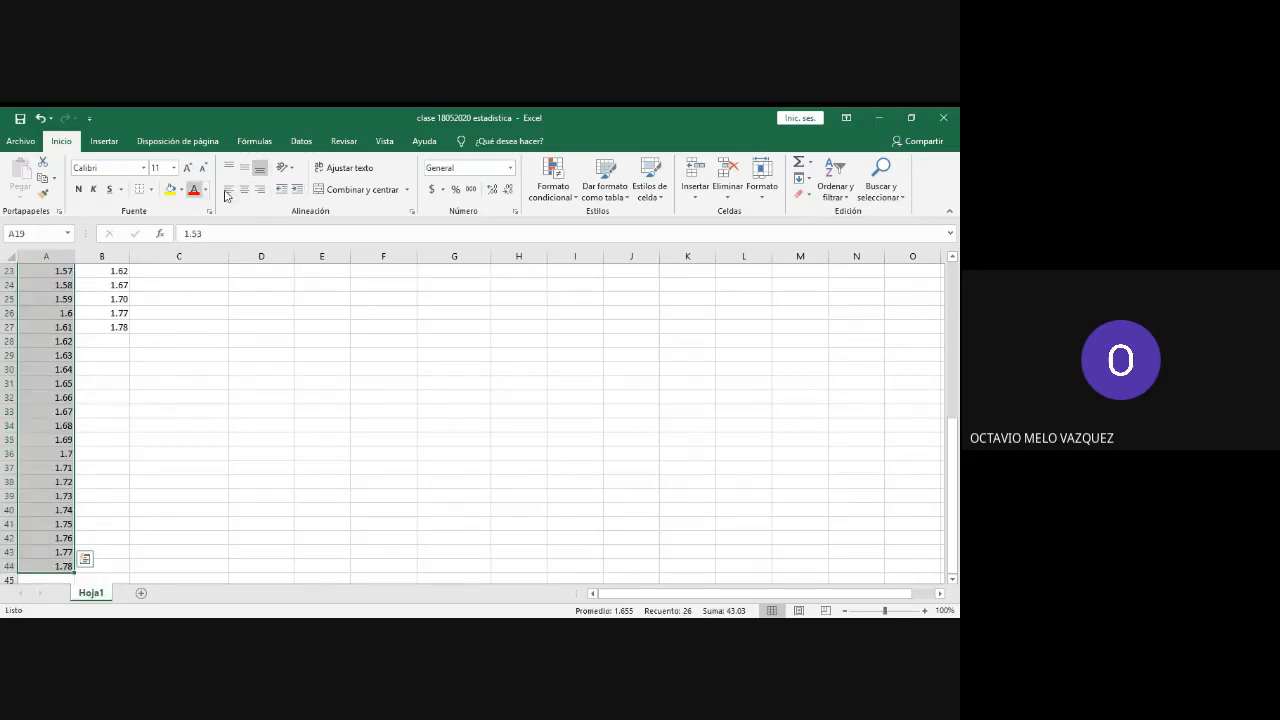
pyautogui.click(510, 168)
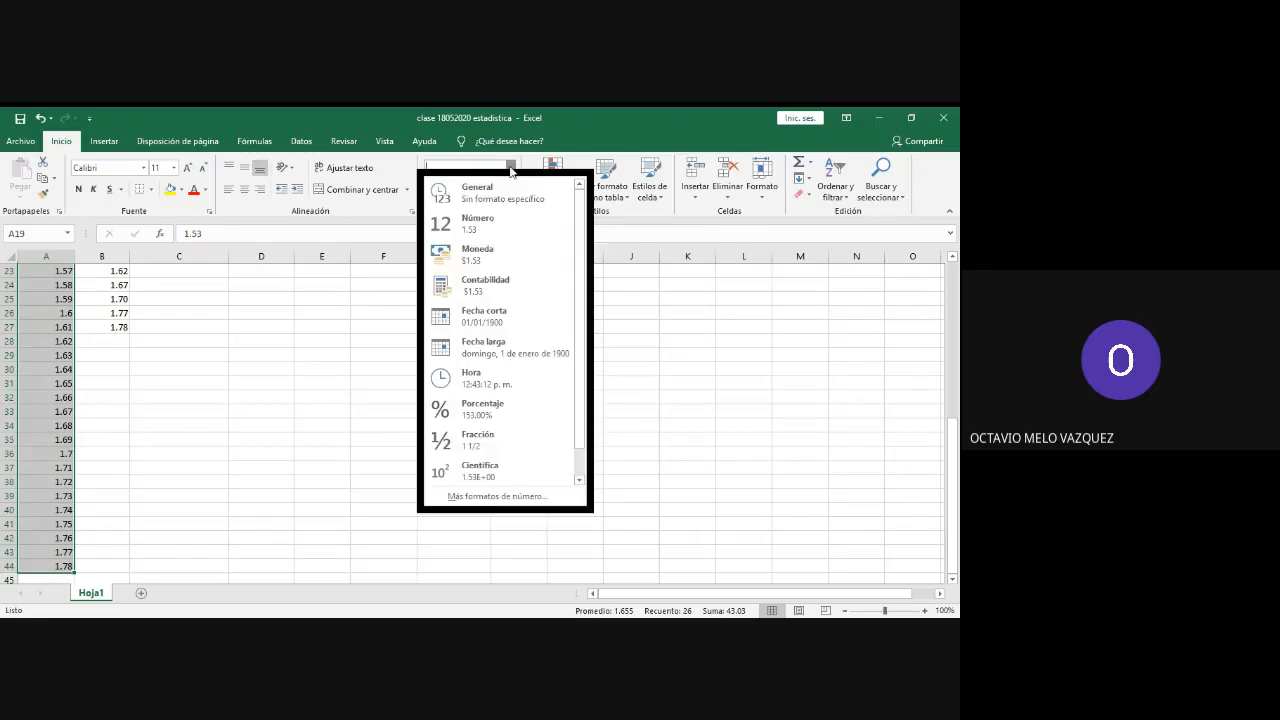
pyautogui.click(498, 218)
# Step: Check the formatted heights in column A and inspect the value stored in A26 without changing it
pyautogui.scroll(5, 54, 450)
pyautogui.click(54, 454)
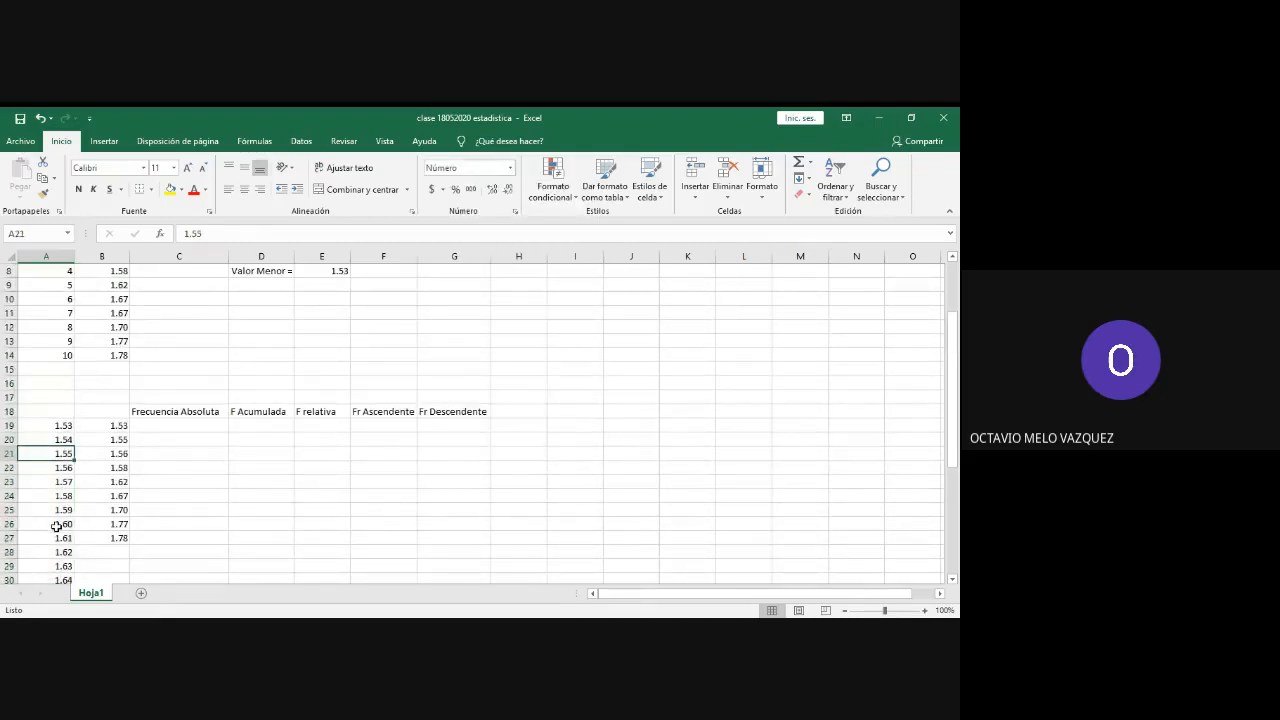
pyautogui.click(58, 526)
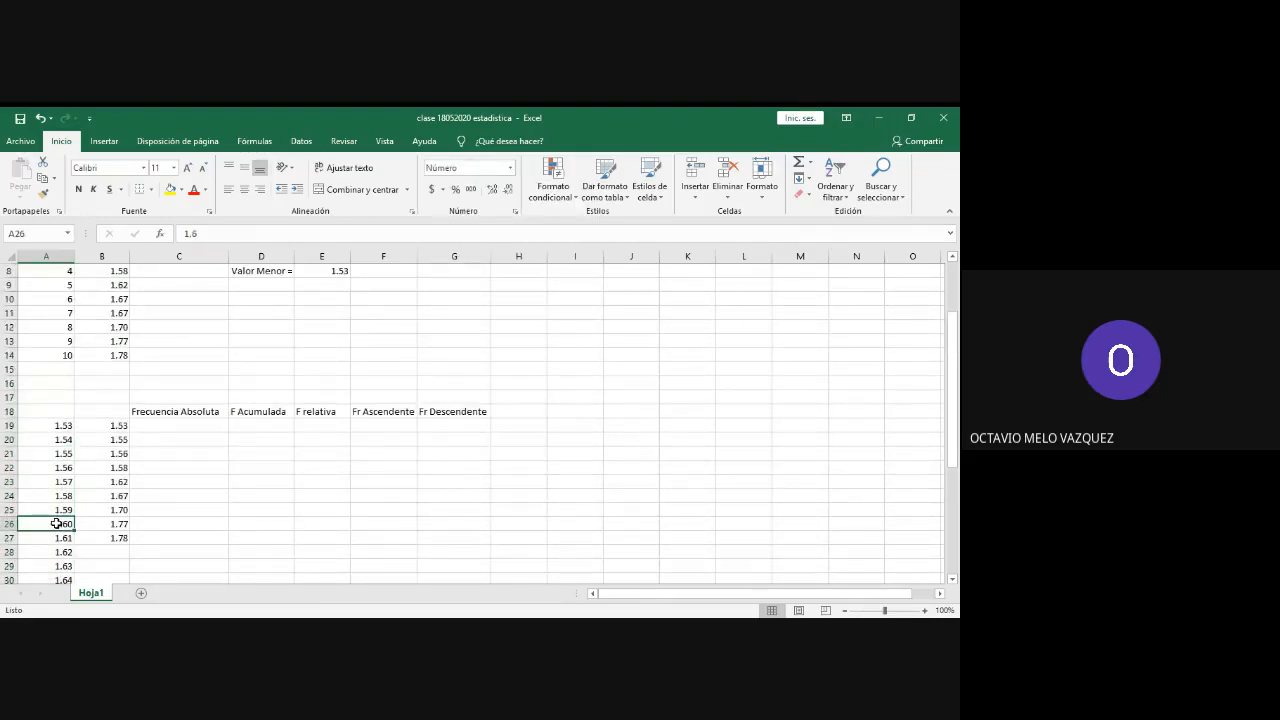
pyautogui.doubleClick(46, 524)
pyautogui.press('Return')
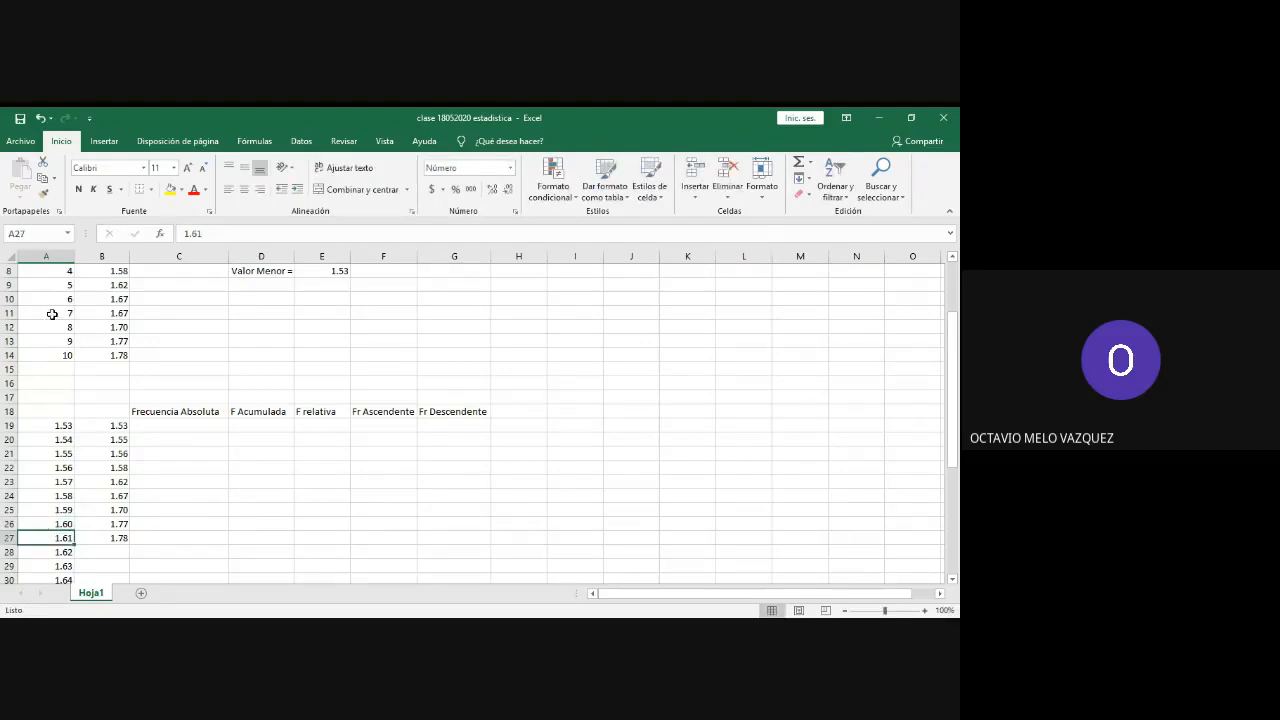
pyautogui.doubleClick(843, 405)
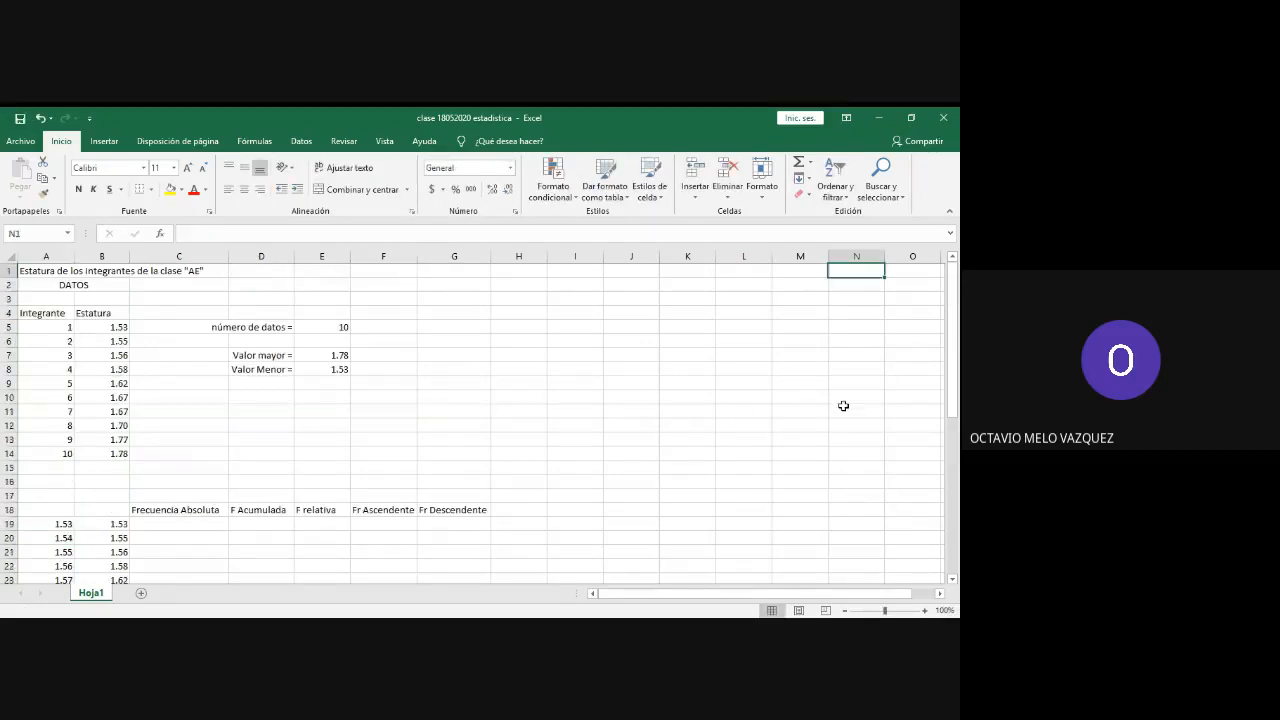
pyautogui.moveTo(956, 390)
pyautogui.mouseDown()
pyautogui.moveTo(957, 605)
pyautogui.moveTo(956, 388)
pyautogui.mouseUp()
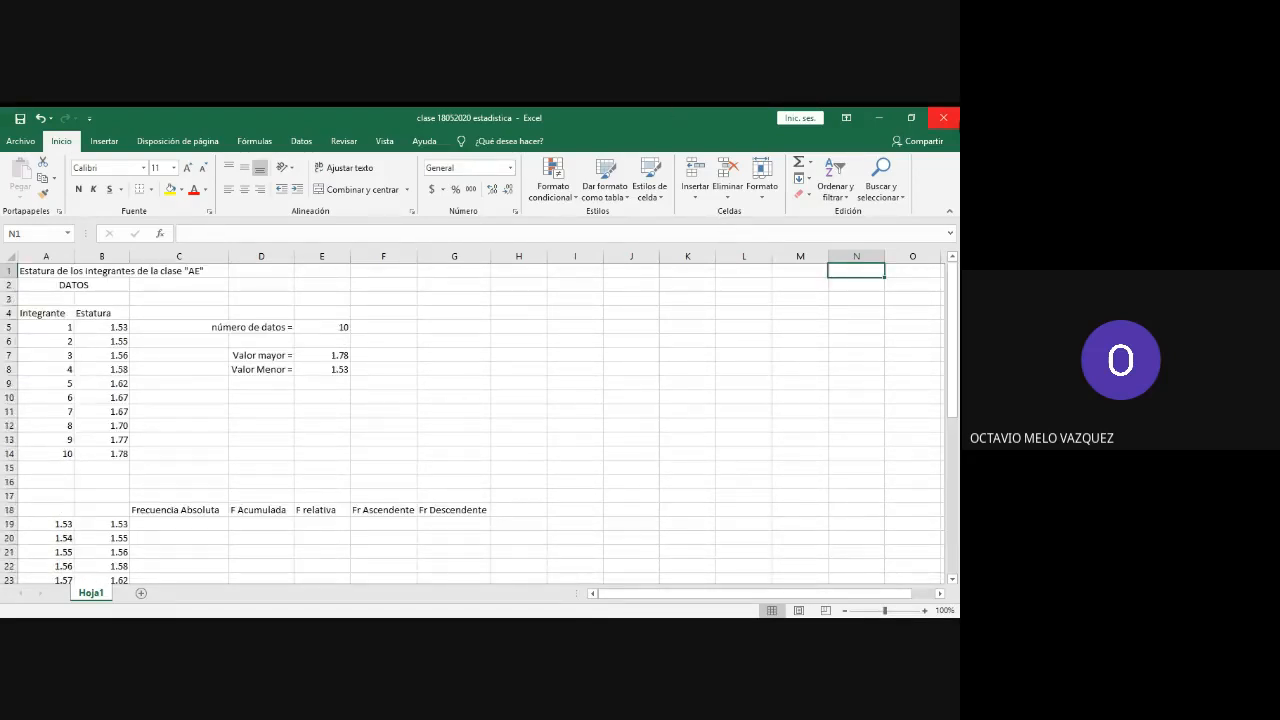